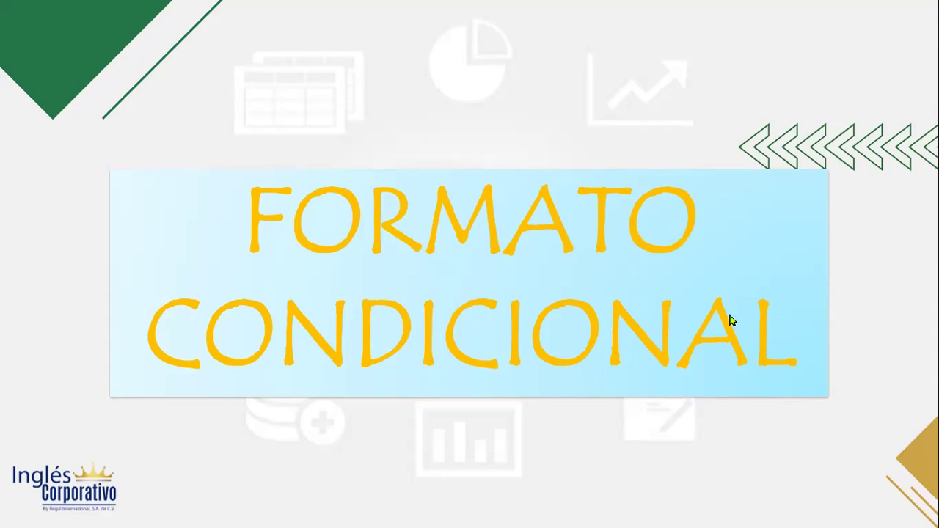
- Advance from the FORMATO CONDICIONAL title slide to the slide explaining what conditional formatting does
{"action": "left_click", "coordinate": [768, 247]}
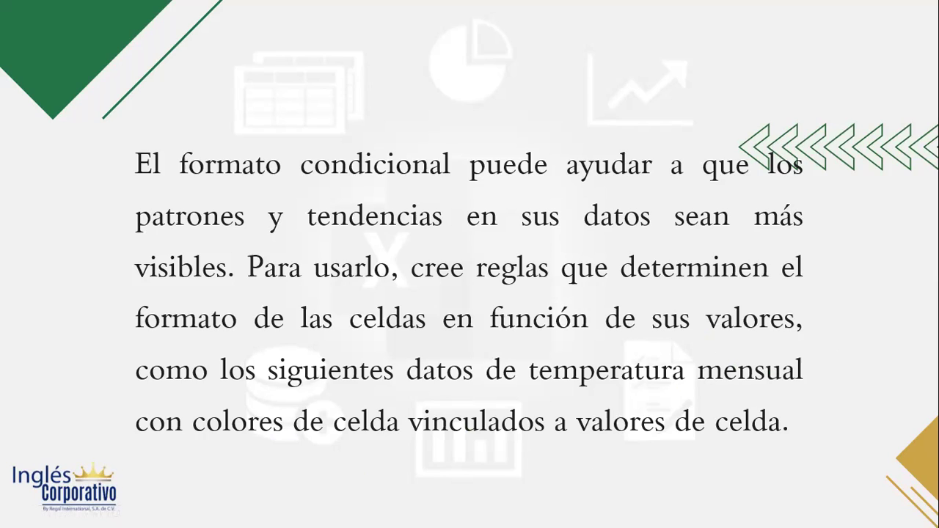
- Advance to the Jan–Jun city temperature table shaded in a green-to-red colour scale
{"action": "left_click", "coordinate": [632, 253]}
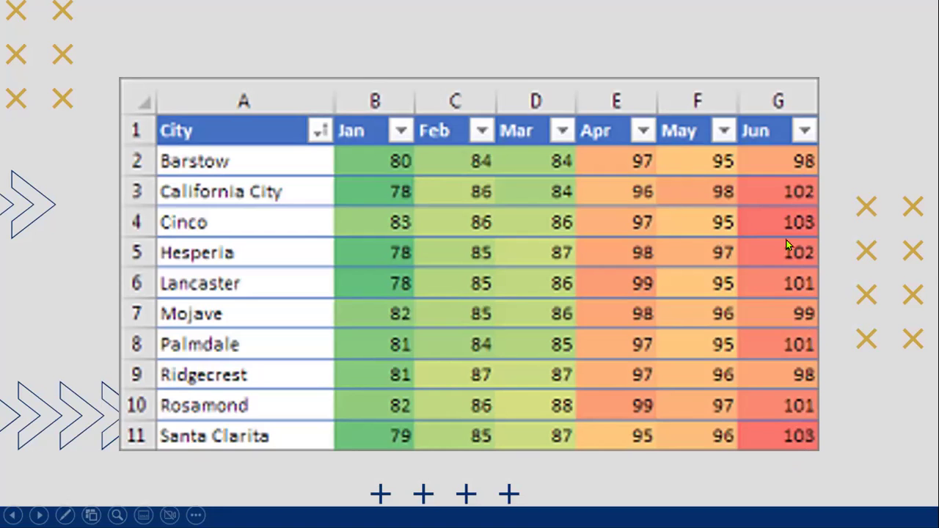
- Advance to the slide on conditional formatting for ranges, Excel tables and pivot table reports
{"action": "left_click", "coordinate": [834, 264]}
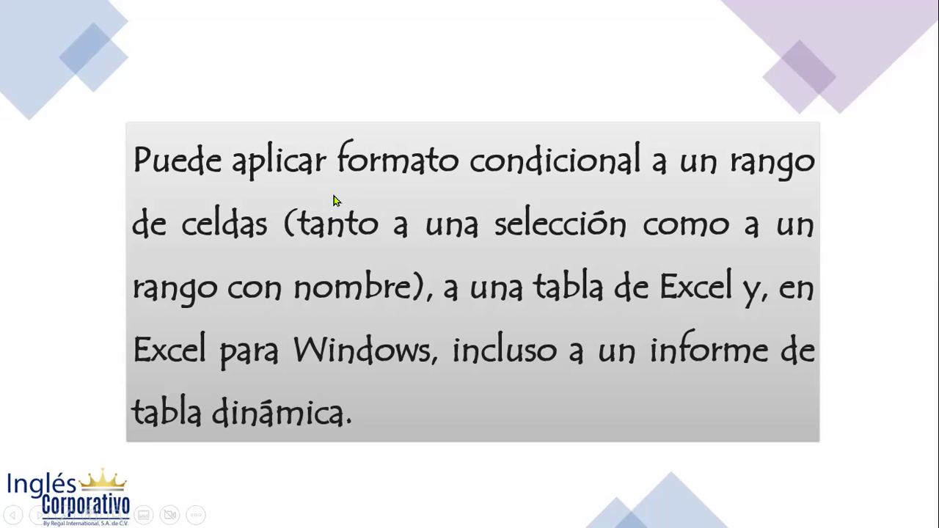
- Advance the slideshow to the Hoja de práctica slide, bringing up the 2.2 Formatos condicionales workbook
{"action": "left_click", "coordinate": [603, 288]}
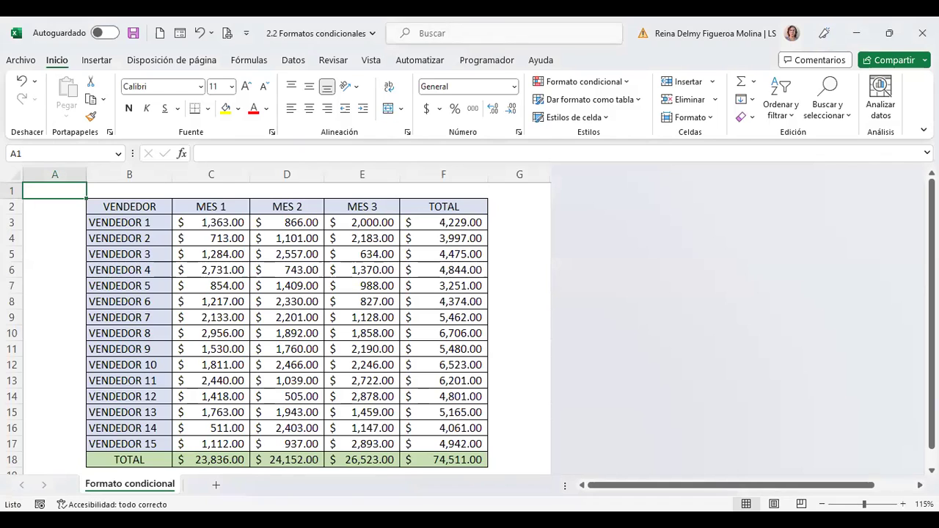
- Zoom out so the whole sales table fits, then select cell C3 (VENDEDOR 1, MES 1, 1,363.00)
{"action": "scroll", "coordinate": [543, 312], "scroll_direction": "up", "scroll_amount": 1}
{"action": "left_click", "coordinate": [542, 312]}
{"action": "key", "text": "ctrl+Home"}
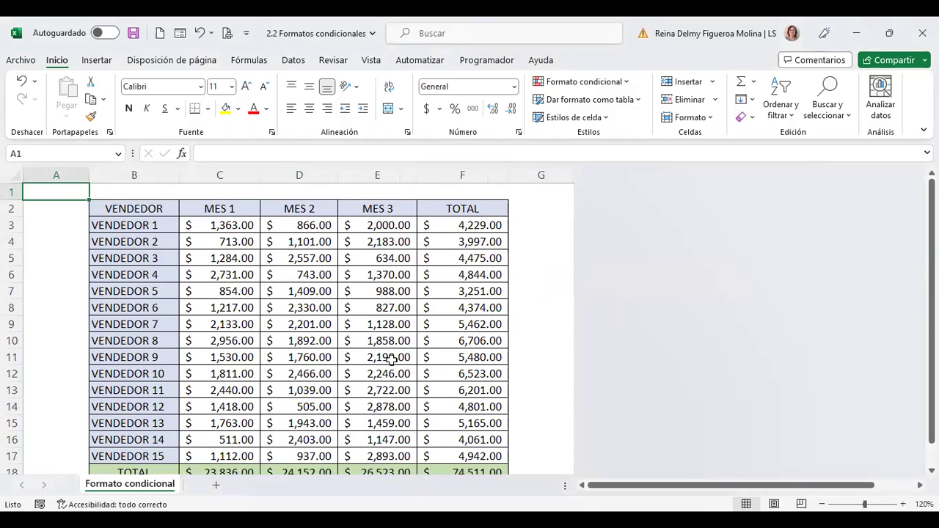
{"action": "scroll", "coordinate": [471, 306], "scroll_direction": "down", "scroll_amount": 1}
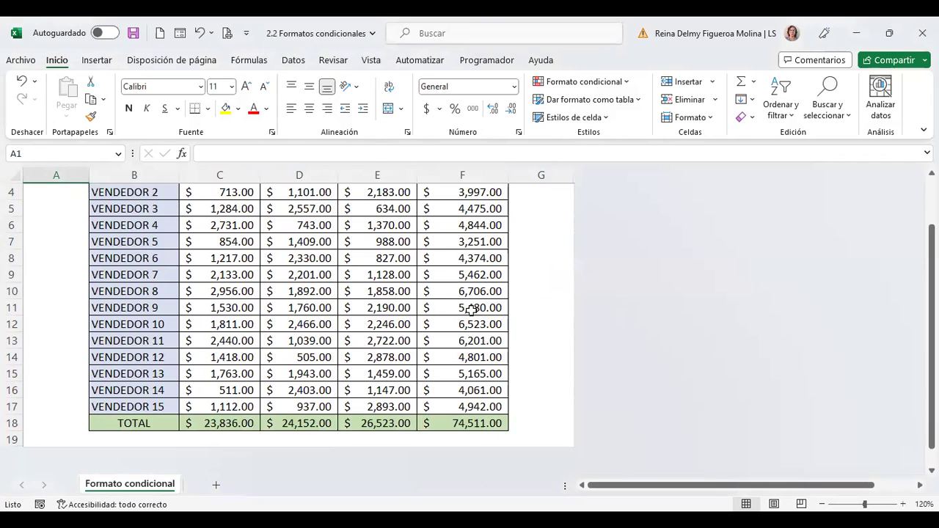
{"action": "scroll", "coordinate": [472, 320], "scroll_direction": "up", "scroll_amount": 1}
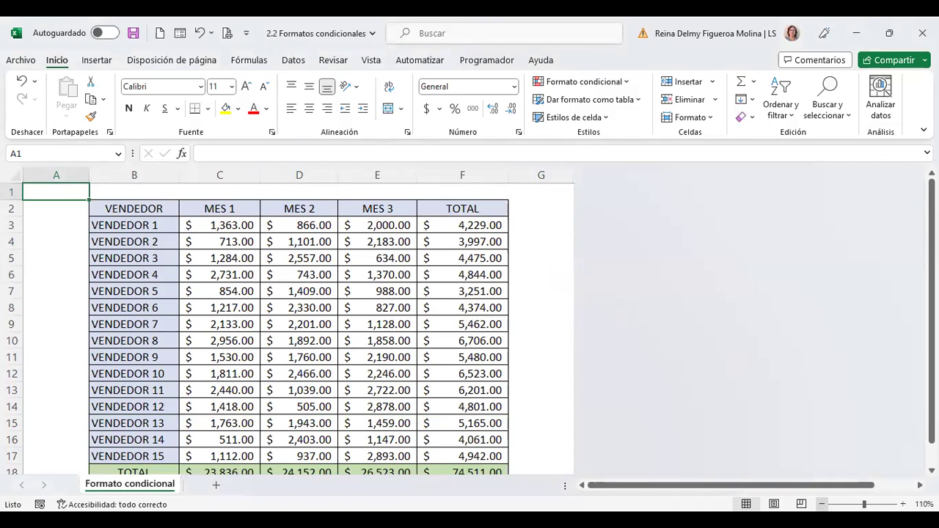
{"action": "left_click", "coordinate": [822, 504]}
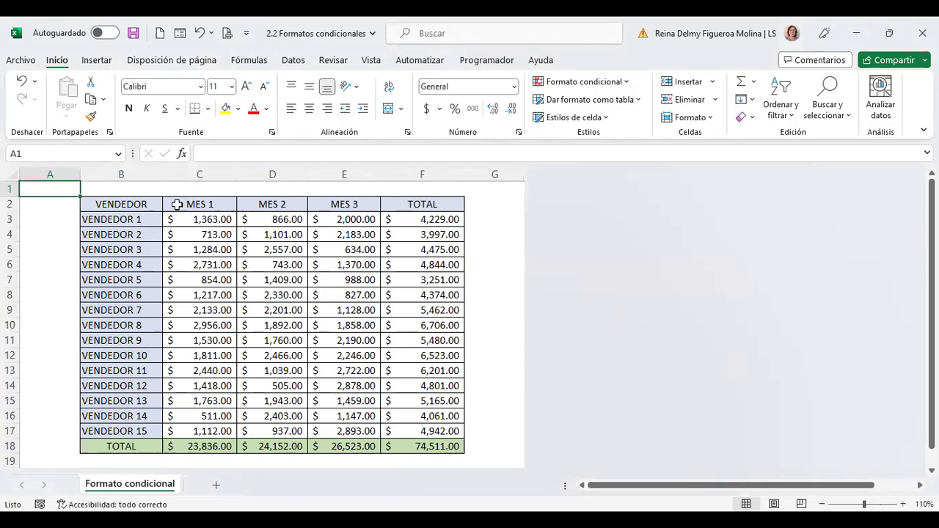
{"action": "left_click", "coordinate": [198, 219]}
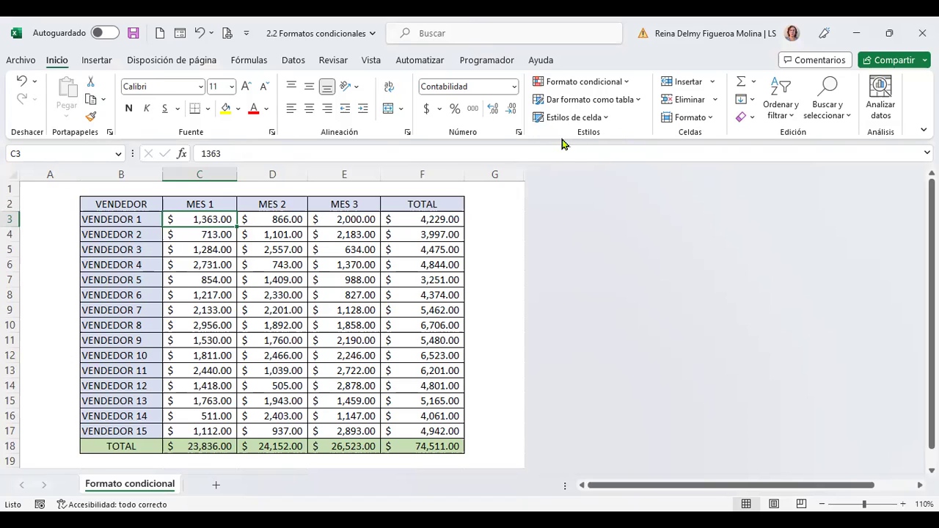
- Browse the Formato condicional menu's Reglas para resaltar celdas and Reglas para valores superiores e inferiores
{"action": "left_click", "coordinate": [628, 84]}
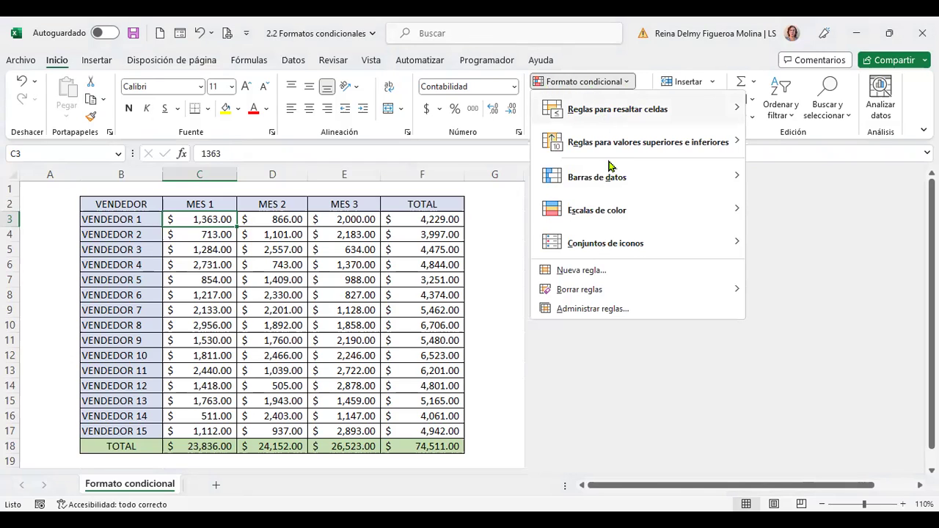
{"action": "mouse_move", "coordinate": [603, 110]}
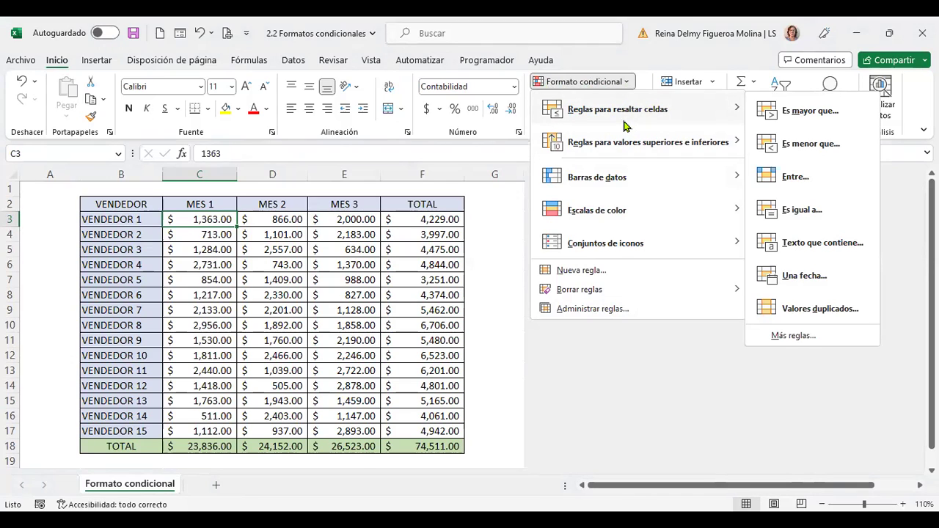
{"action": "mouse_move", "coordinate": [637, 140]}
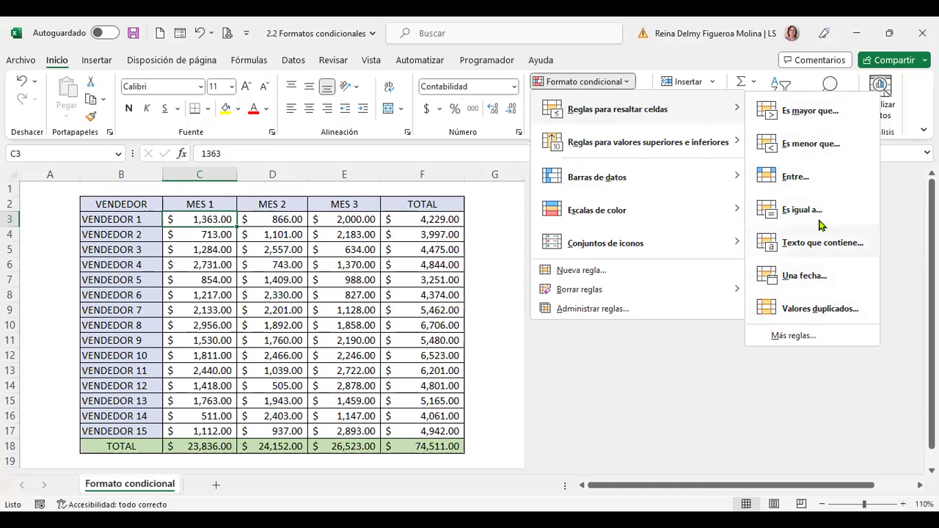
{"action": "mouse_move", "coordinate": [663, 147]}
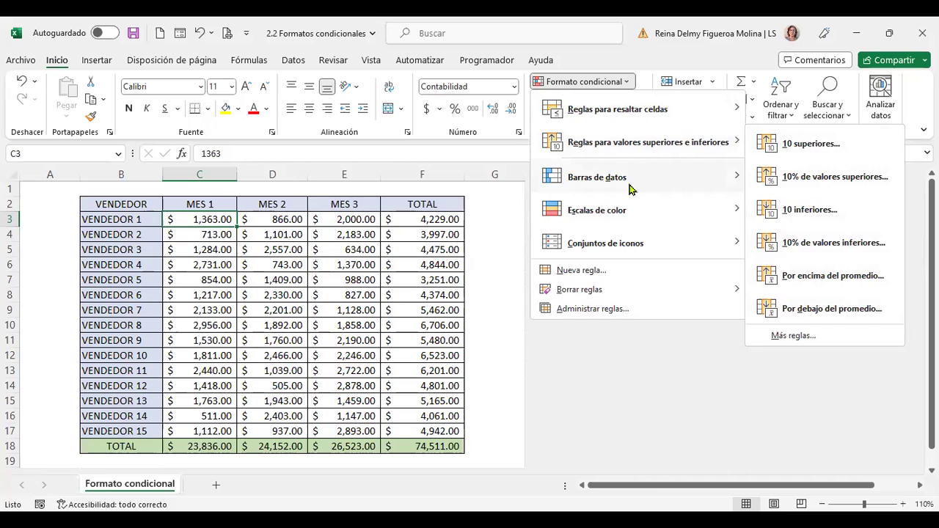
{"action": "mouse_move", "coordinate": [629, 189]}
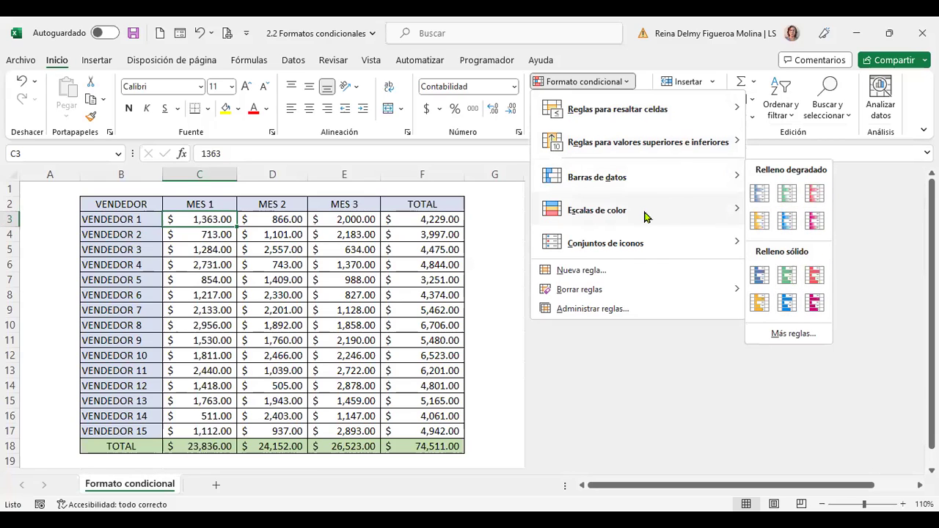
{"action": "mouse_move", "coordinate": [635, 220]}
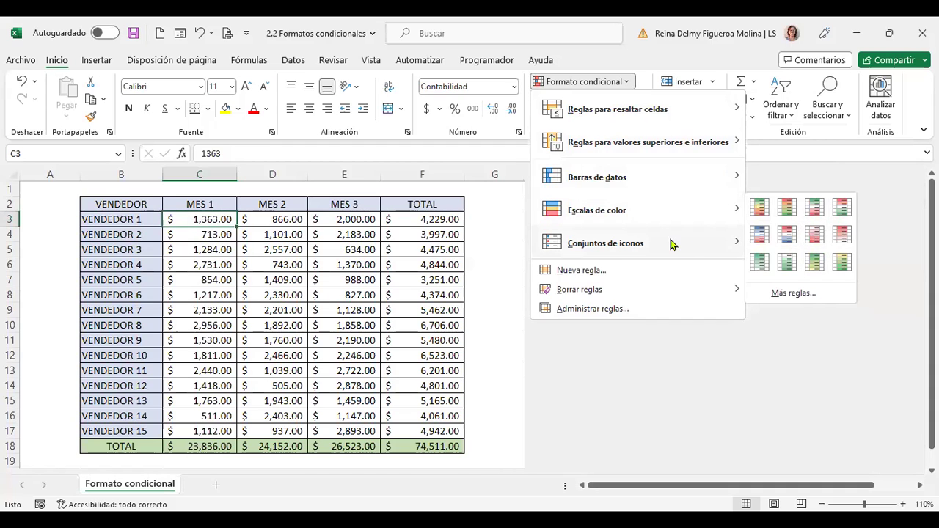
{"action": "mouse_move", "coordinate": [644, 243]}
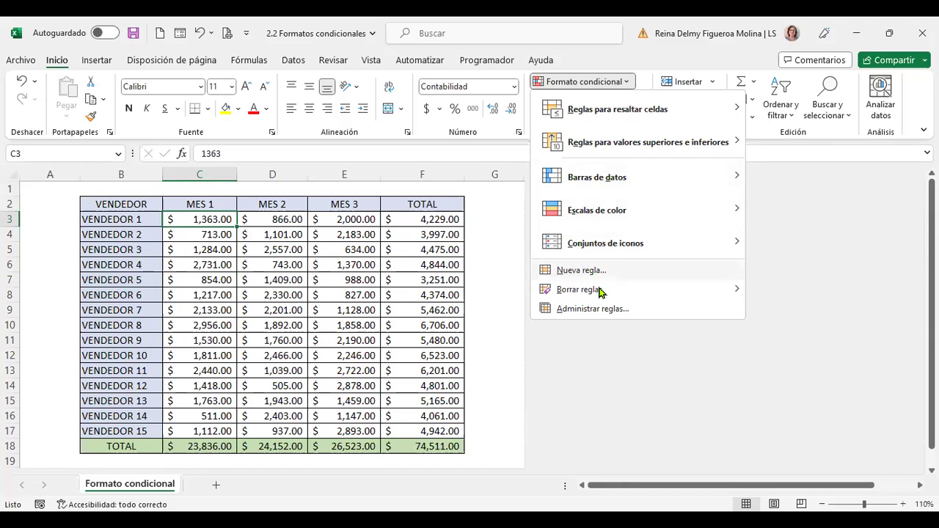
{"action": "mouse_move", "coordinate": [603, 294]}
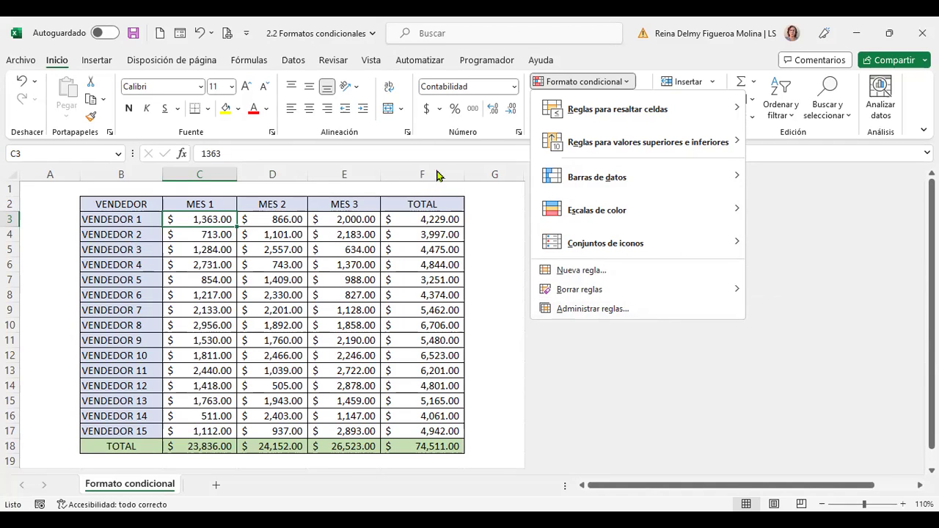
{"action": "left_click", "coordinate": [208, 219]}
- Select C3:C17, the MES 1 sales amounts of all fifteen vendors
{"action": "left_click_drag", "start_coordinate": [208, 219], "coordinate": [198, 431]}
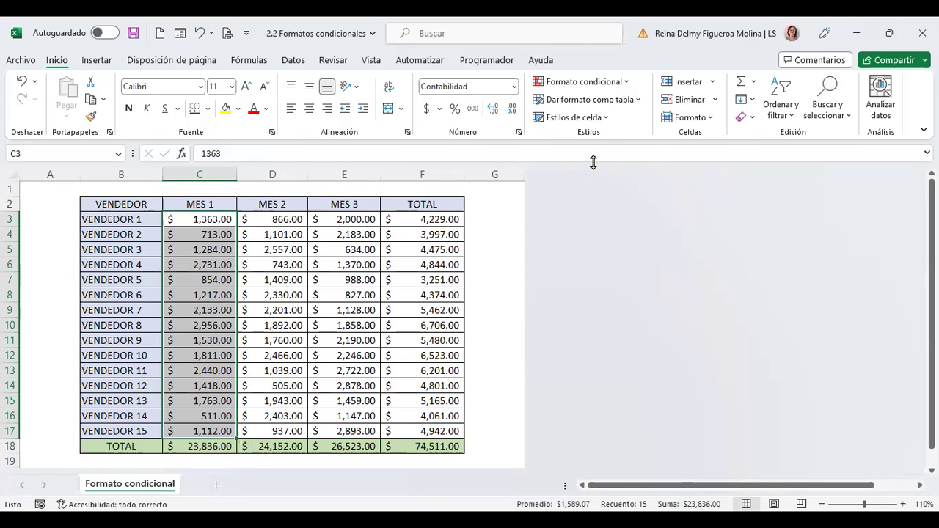
- Choose Formato condicional > Reglas para resaltar celdas > Es mayor que... for the MES 1 selection
{"action": "left_click", "coordinate": [627, 81]}
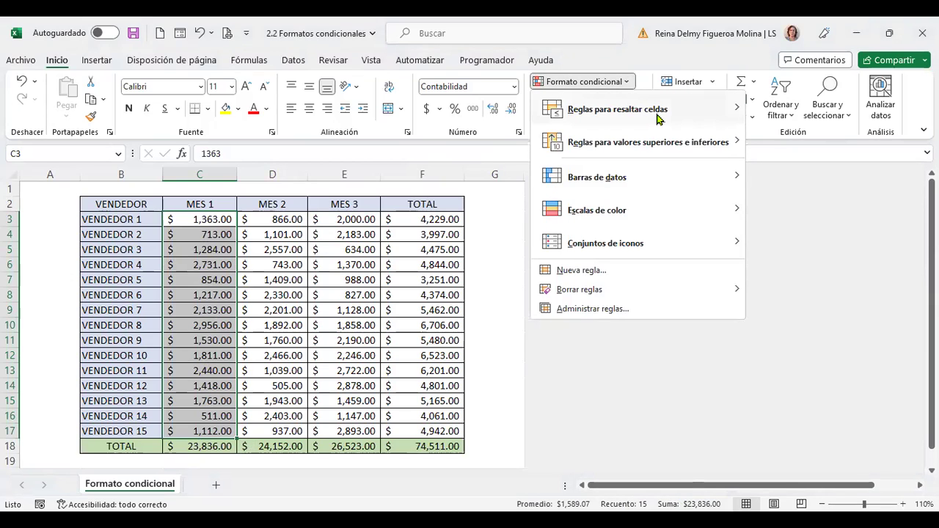
{"action": "mouse_move", "coordinate": [658, 118]}
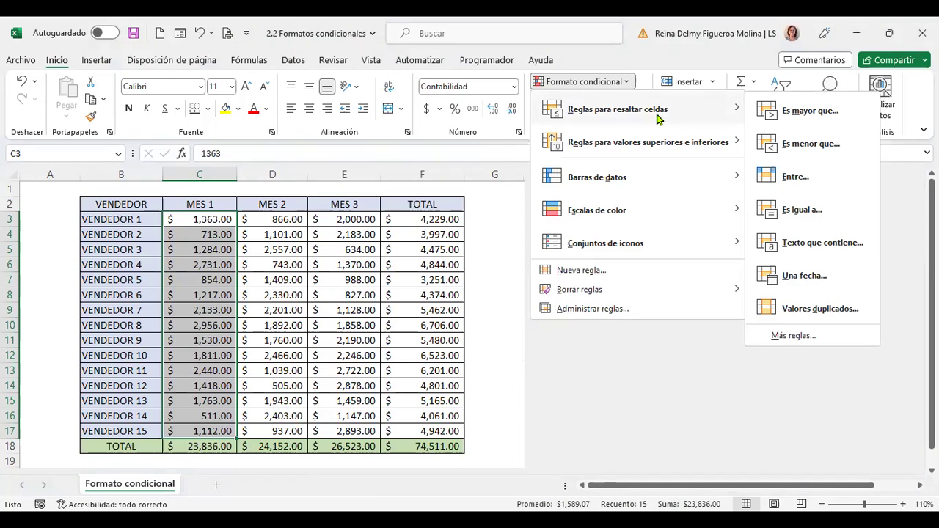
{"action": "left_click", "coordinate": [827, 110]}
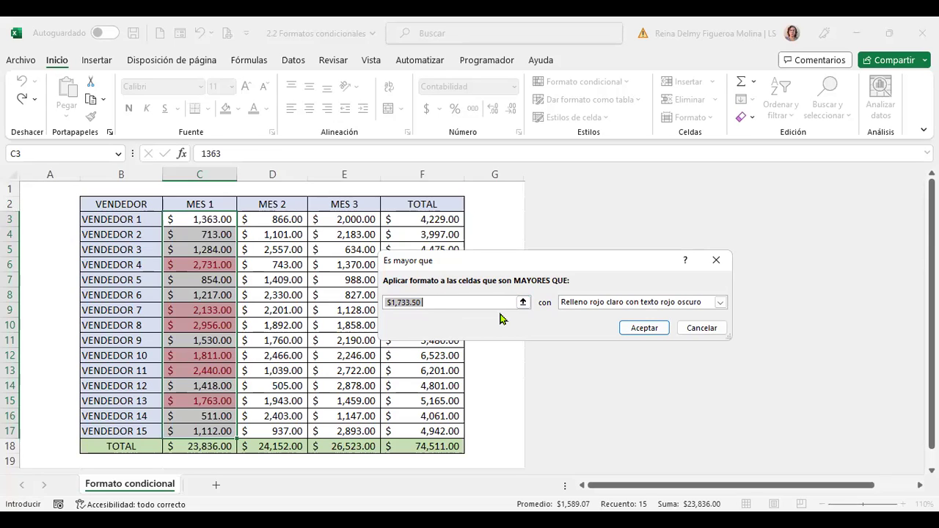
- Apply an Es mayor que 1600 rule with 'Relleno amarillo con texto amarillo oscuro' to C3:C17
{"action": "type", "text": "1600"}
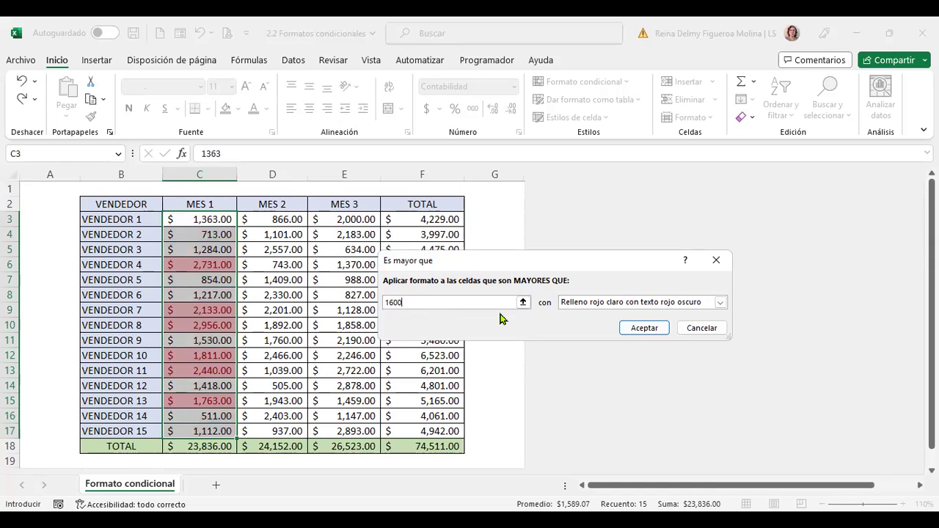
{"action": "left_click", "coordinate": [592, 306]}
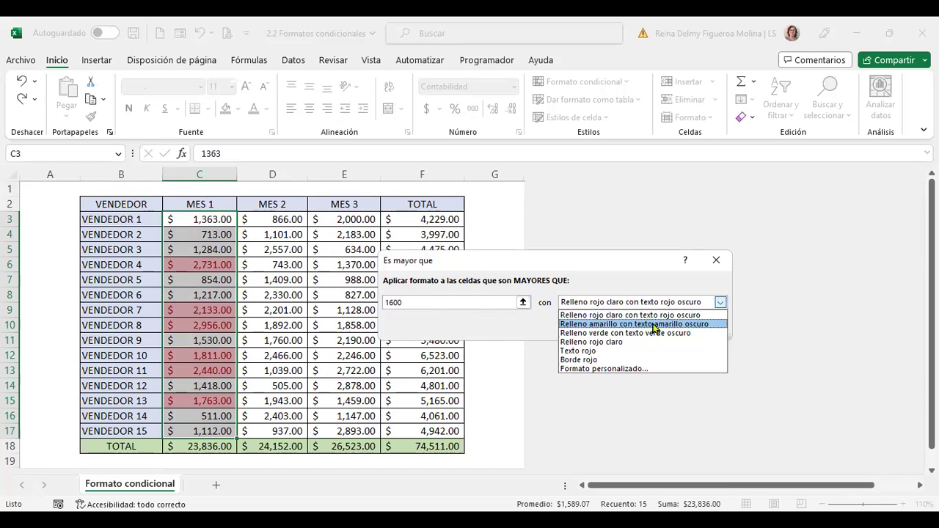
{"action": "left_click", "coordinate": [675, 325]}
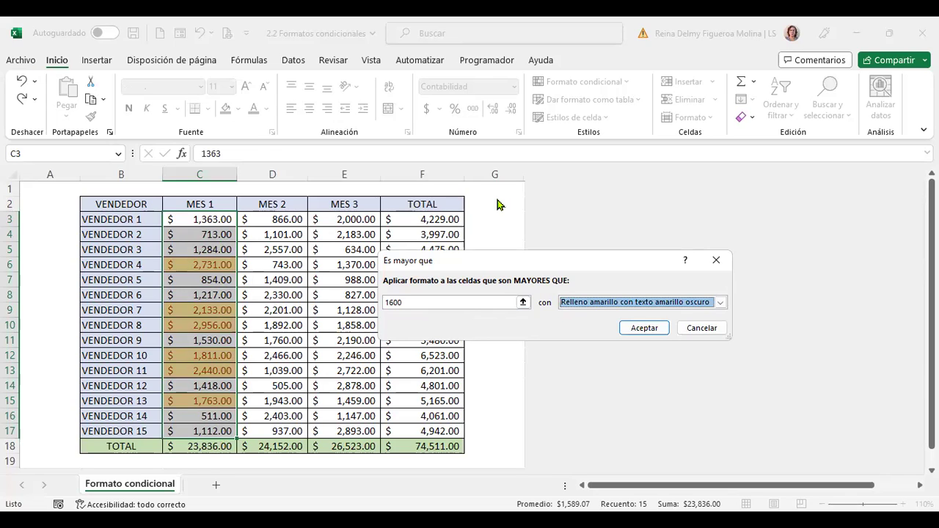
{"action": "left_click", "coordinate": [654, 332]}
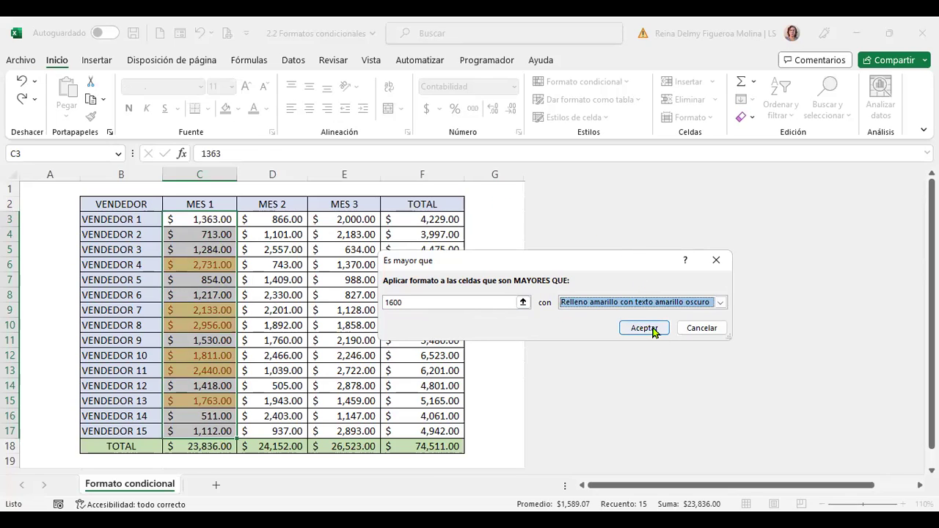
{"action": "left_click", "coordinate": [654, 332]}
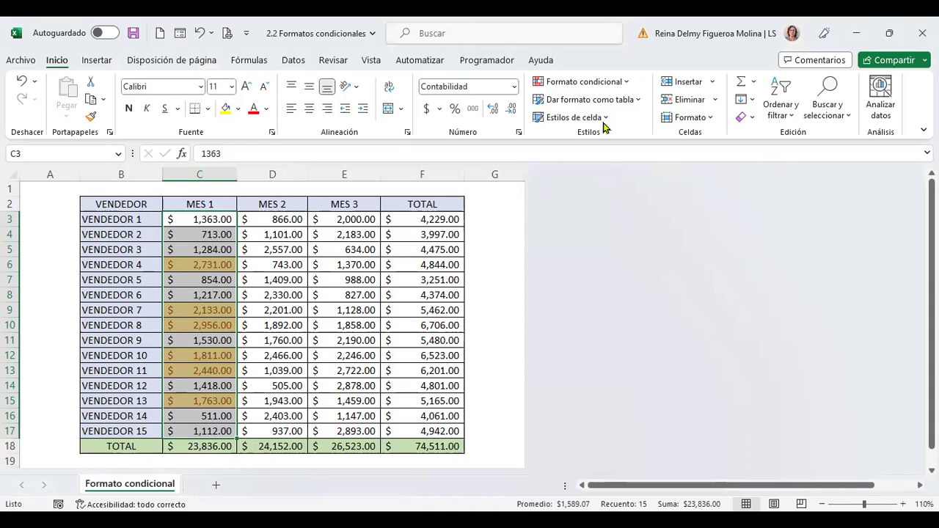
- Choose Formato condicional > Reglas para resaltar celdas > Es menor que... for C3:C17
{"action": "left_click", "coordinate": [629, 82]}
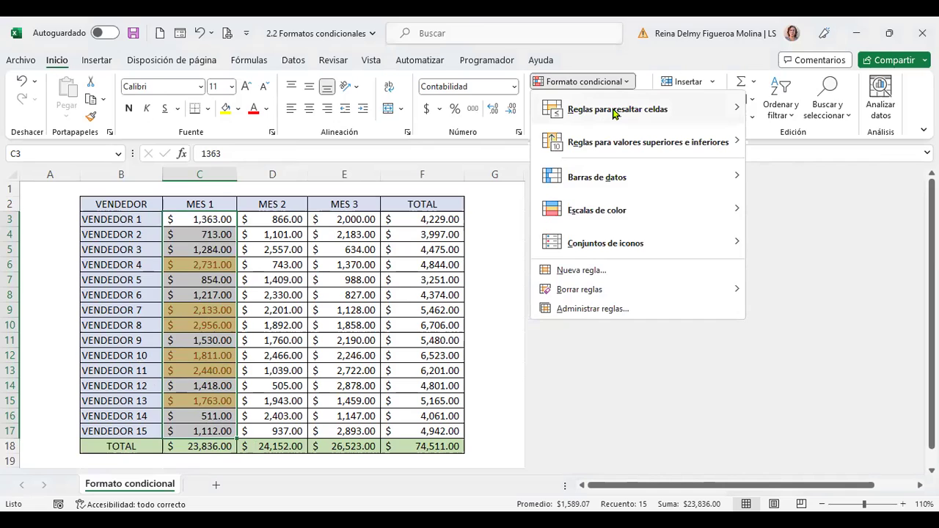
{"action": "mouse_move", "coordinate": [615, 112]}
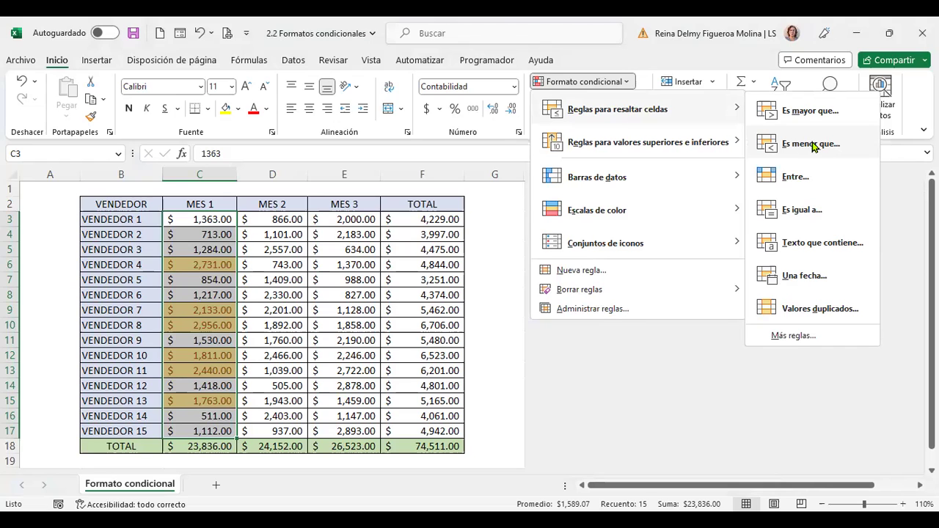
{"action": "left_click", "coordinate": [810, 144]}
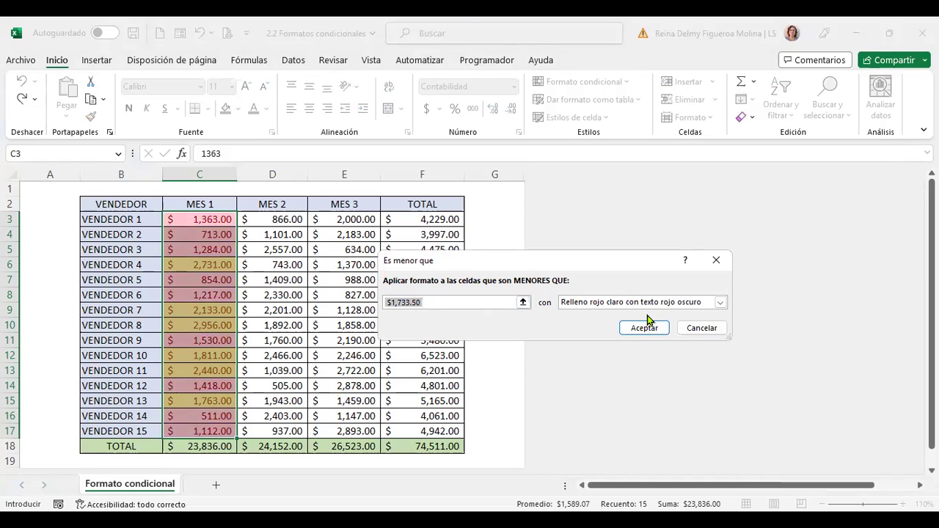
- Highlight MES 1 sales below 1000 in light red fill with dark red text
{"action": "type", "text": "1000"}
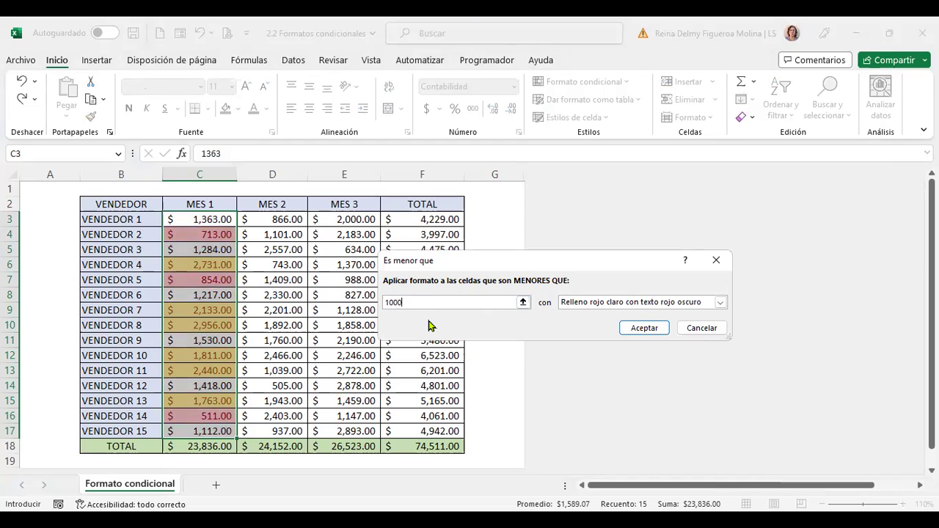
{"action": "left_click", "coordinate": [719, 302]}
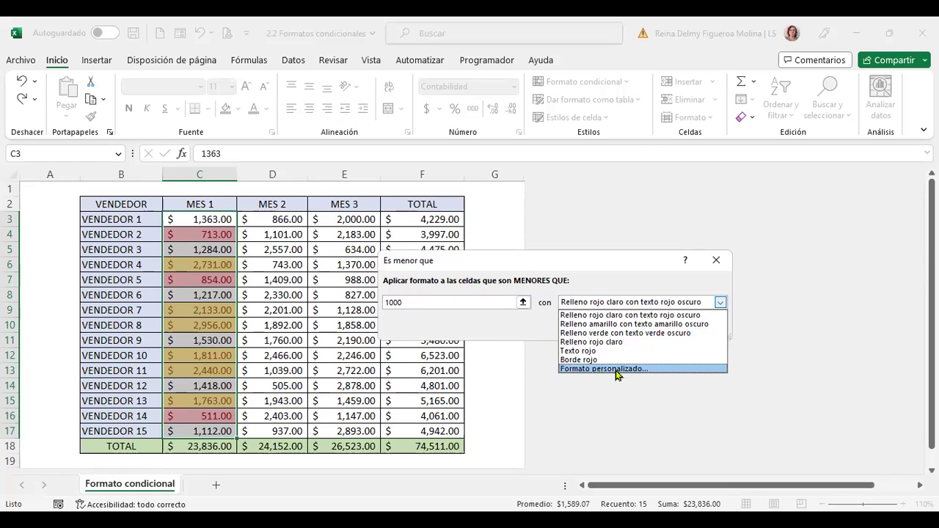
{"action": "left_click", "coordinate": [608, 263]}
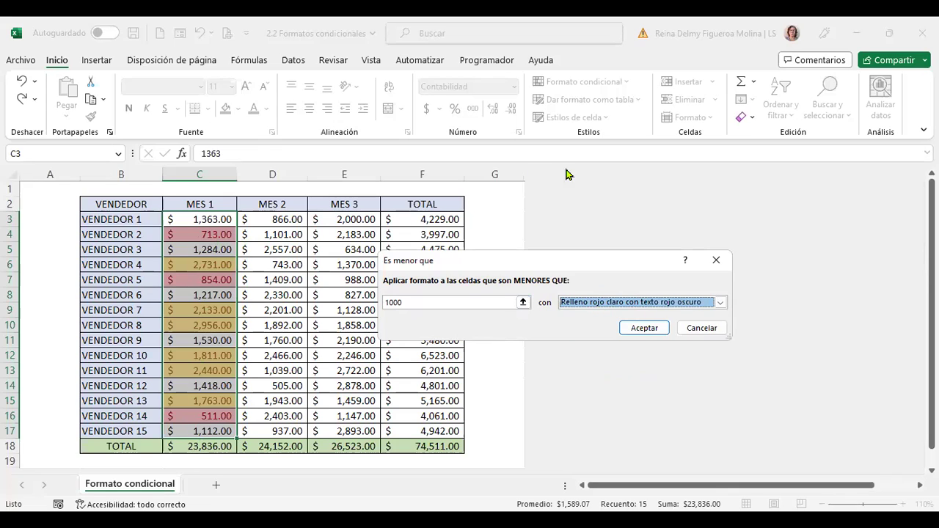
{"action": "left_click", "coordinate": [645, 328]}
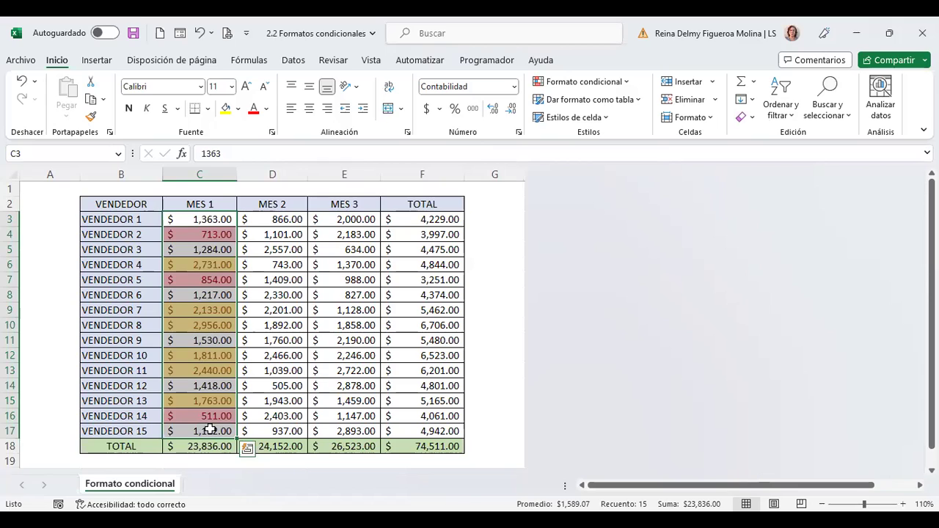
- Select the MES 2 sales in D3:D17 and start a Between (Entre) highlight rule
{"action": "left_click", "coordinate": [626, 81]}
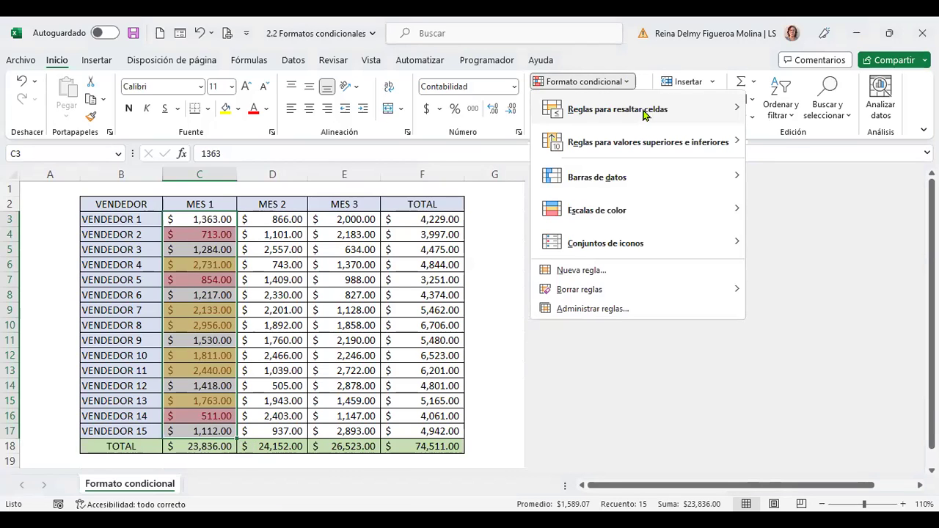
{"action": "mouse_move", "coordinate": [644, 113]}
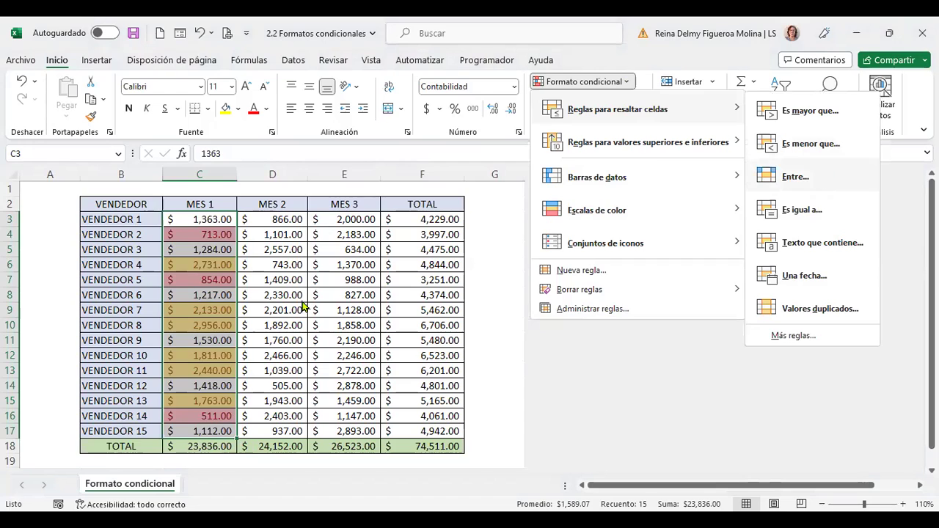
{"action": "left_click", "coordinate": [274, 217]}
{"action": "left_click_drag", "start_coordinate": [274, 218], "coordinate": [268, 431]}
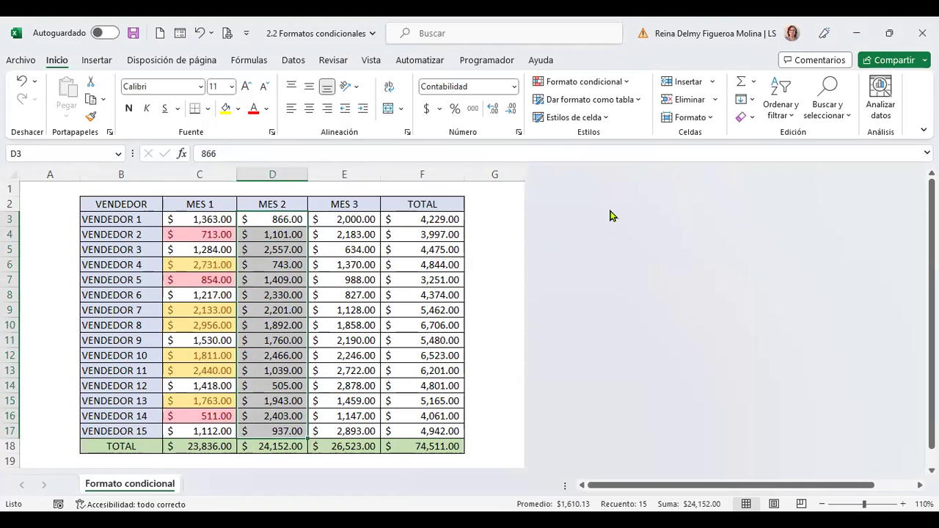
{"action": "left_click", "coordinate": [626, 83]}
{"action": "mouse_move", "coordinate": [623, 110]}
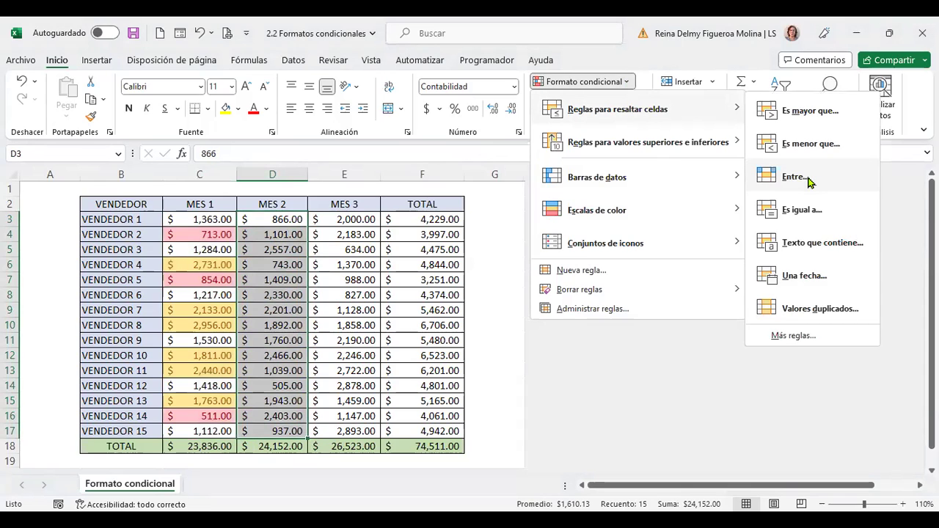
{"action": "left_click", "coordinate": [809, 182]}
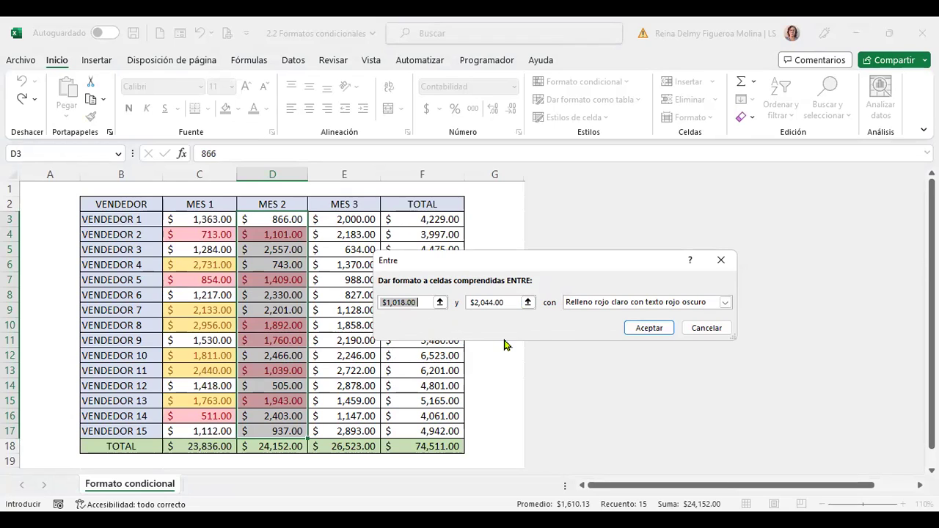
- Highlight MES 2 sales between 1000 and 2000 with green fill and dark green text
{"action": "type", "text": "1000"}
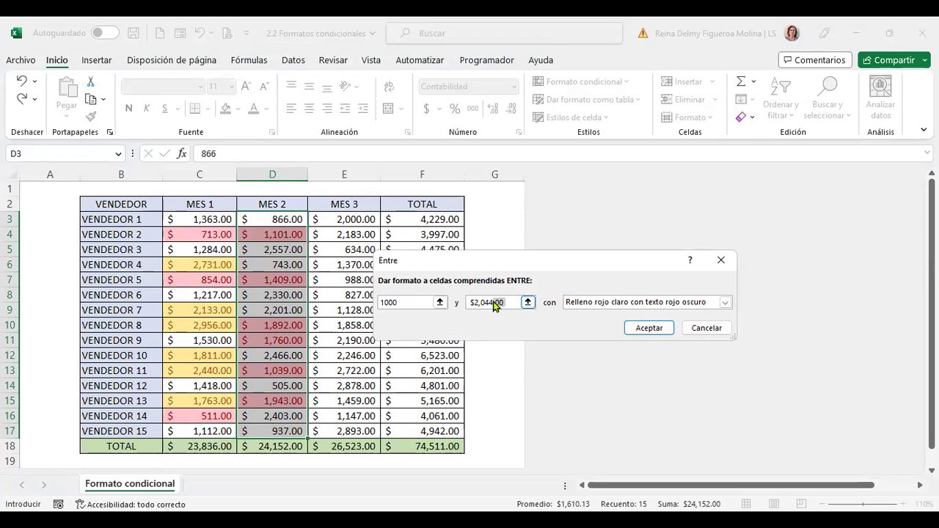
{"action": "left_click", "coordinate": [380, 303]}
{"action": "key", "text": "Tab"}
{"action": "type", "text": "2000"}
{"action": "key", "text": "Tab"}
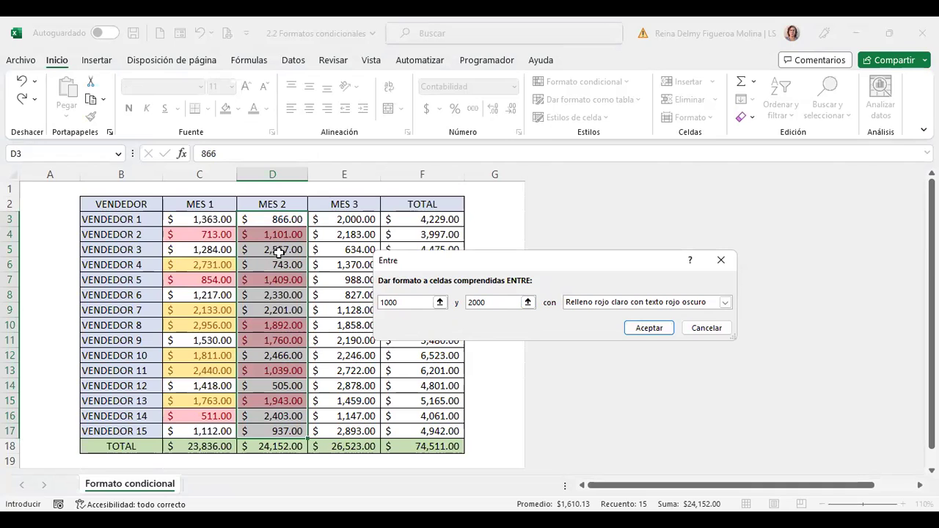
{"action": "left_click", "coordinate": [726, 302]}
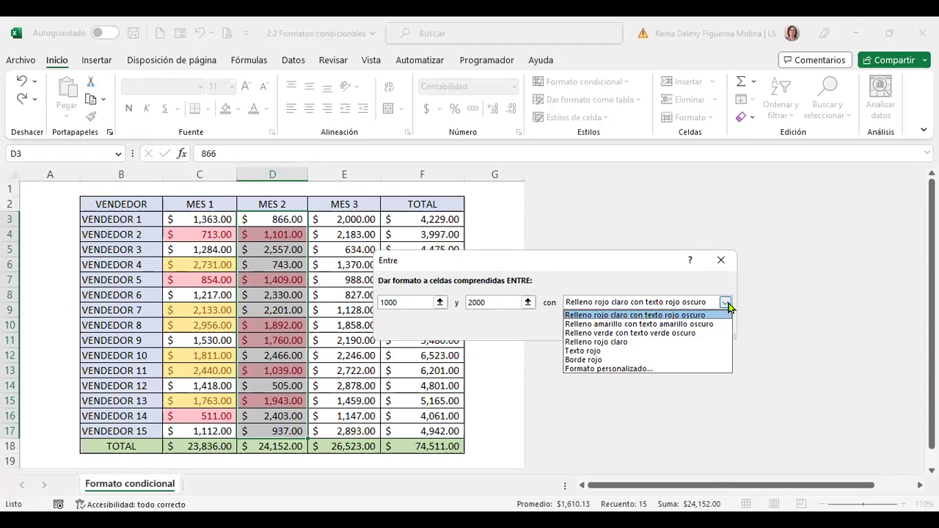
{"action": "left_click", "coordinate": [610, 334]}
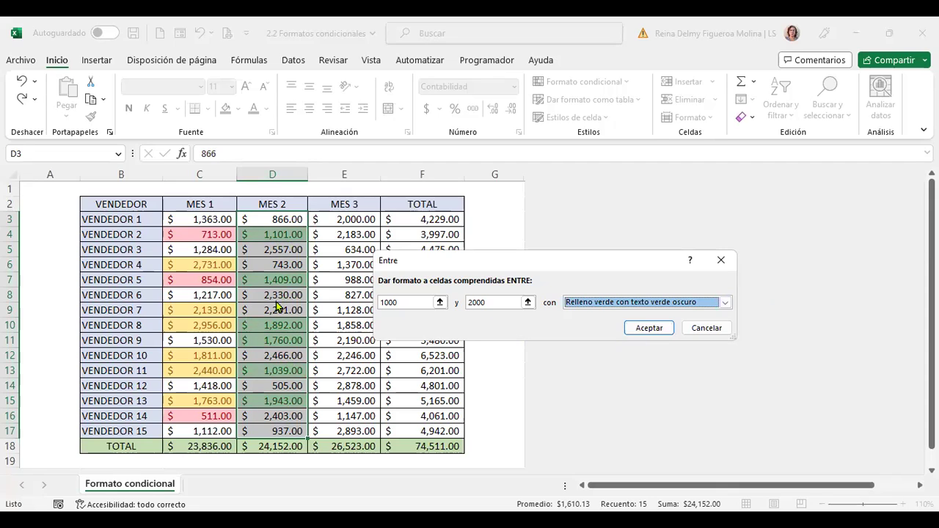
{"action": "left_click", "coordinate": [657, 330]}
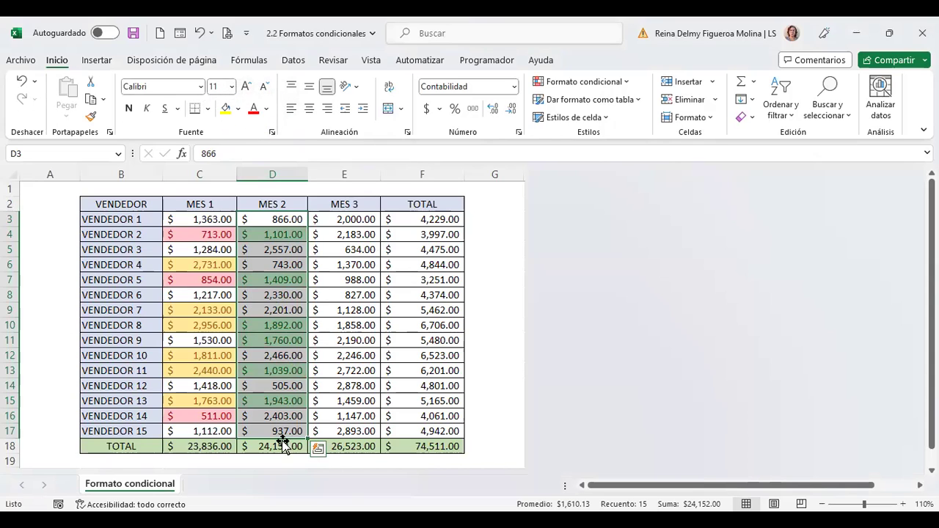
{"action": "left_click", "coordinate": [627, 83]}
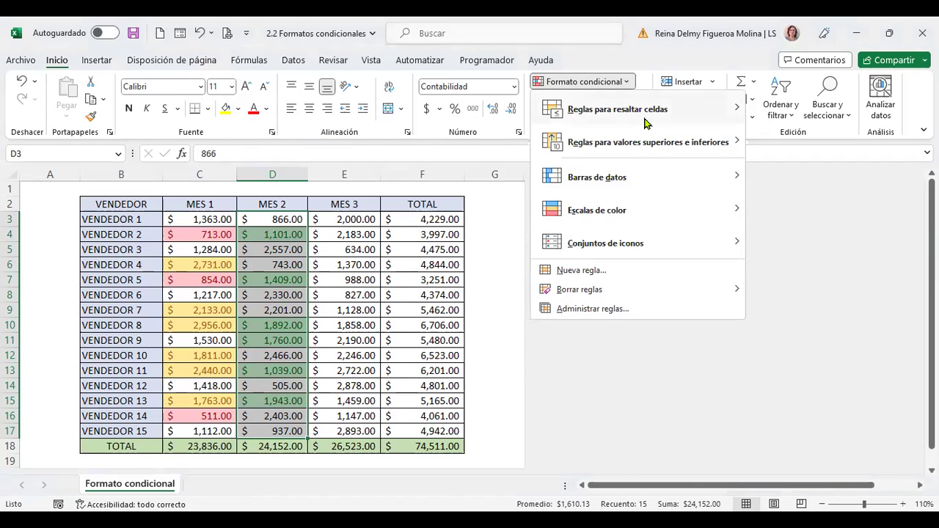
{"action": "mouse_move", "coordinate": [647, 117]}
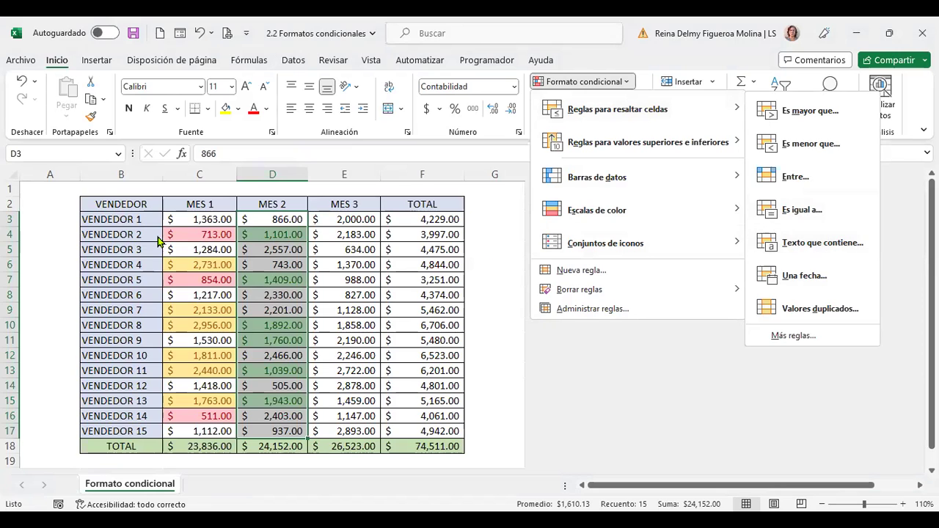
{"action": "left_click", "coordinate": [125, 219]}
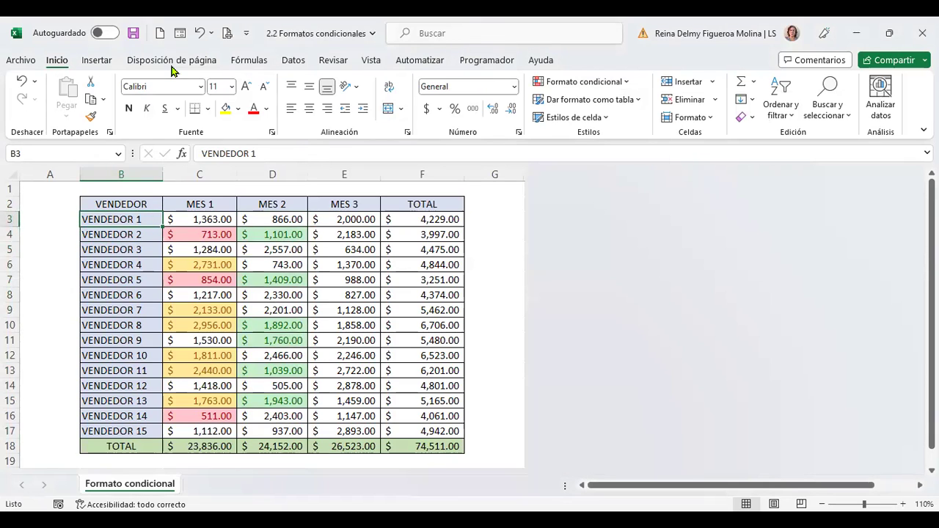
- Enter the first three sellers' full names into B3 to B5, fixing a typo
{"action": "type", "text": "DAVID GUZMÁN"}
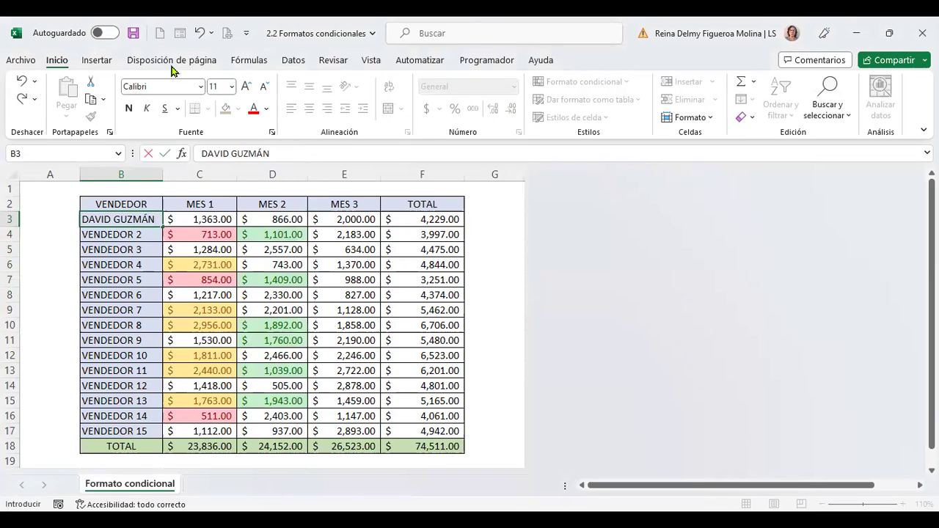
{"action": "key", "text": "Return"}
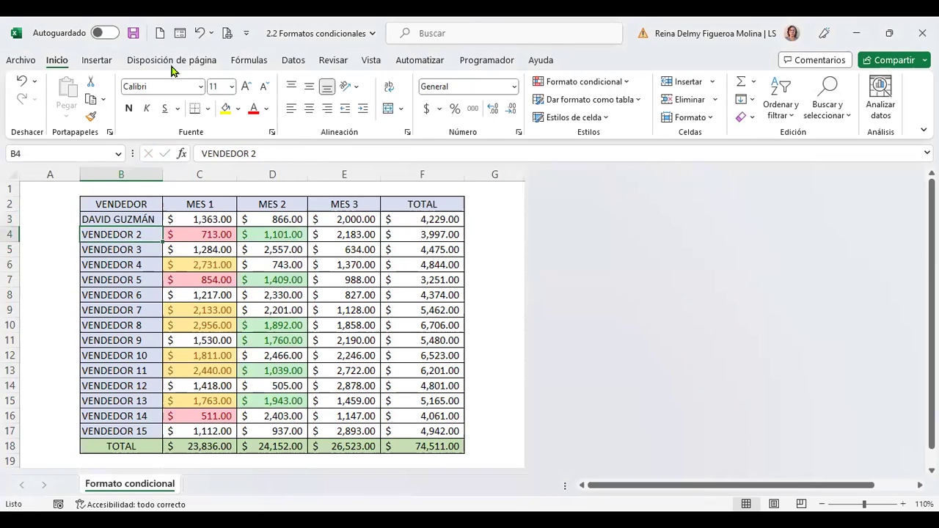
{"action": "type", "text": "DIEGO MENDZ"}
{"action": "key", "text": "BackSpace"}
{"action": "type", "text": "OZA"}
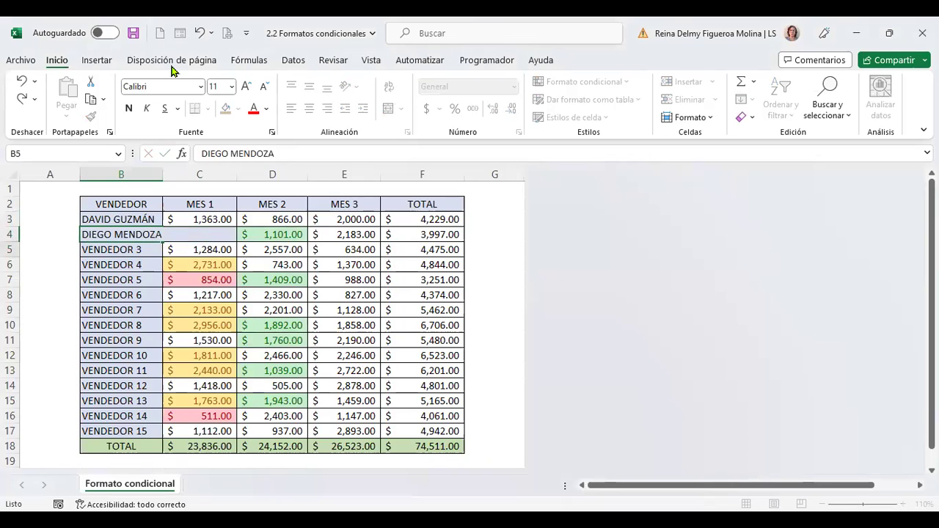
{"action": "key", "text": "Return"}
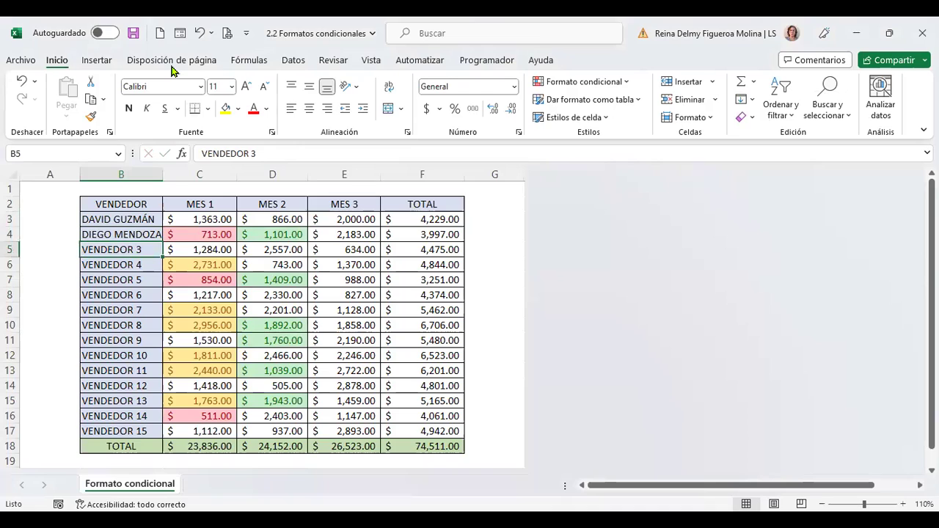
{"action": "type", "text": "EDWIN PÉREZ"}
{"action": "key", "text": "Return"}
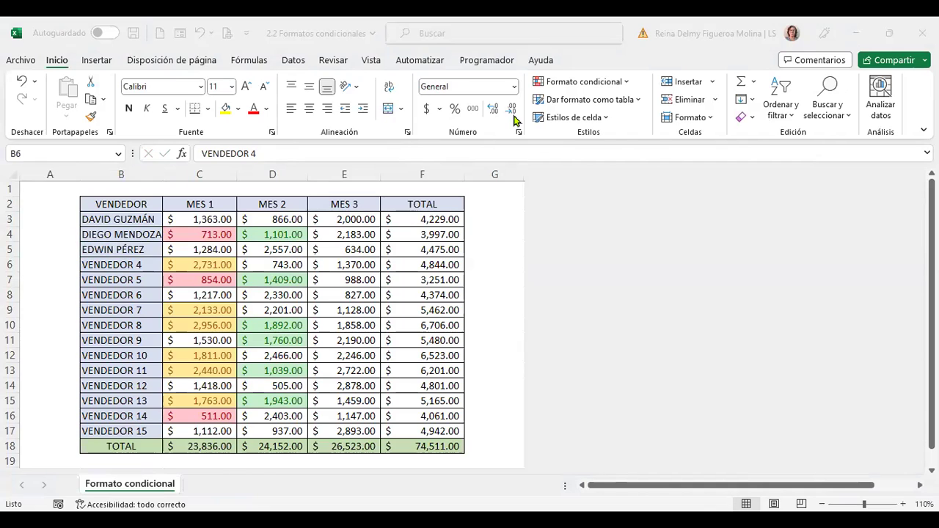
- Enter the next three sellers' full names into B6 to B8
{"action": "left_click", "coordinate": [139, 270]}
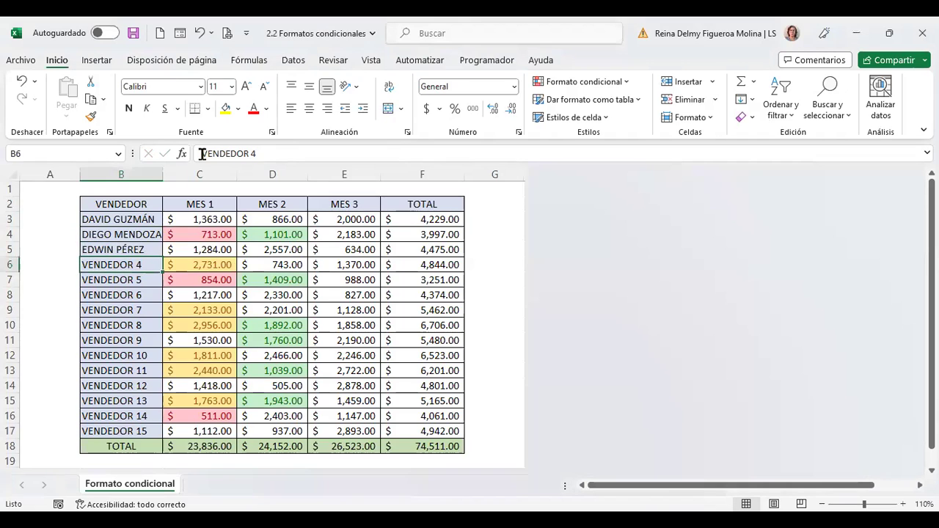
{"action": "type", "text": "JESSICA RIVERA"}
{"action": "key", "text": "Return"}
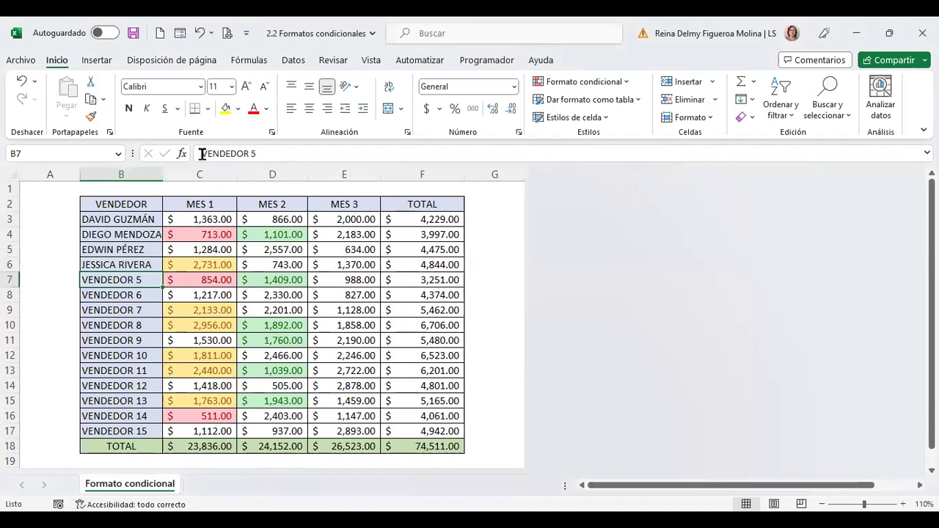
{"action": "type", "text": "JOSÉ JIMÉNEZ"}
{"action": "key", "text": "Return"}
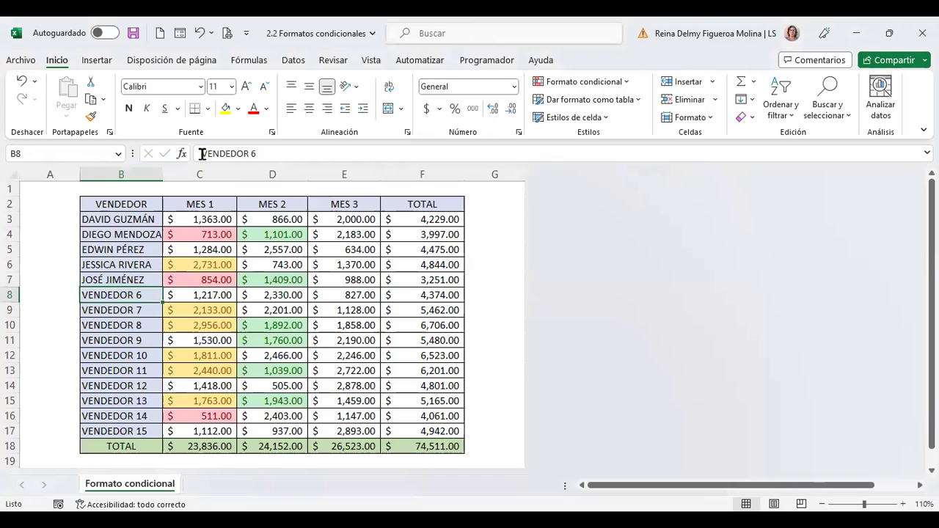
{"action": "type", "text": "KATERINE MORA"}
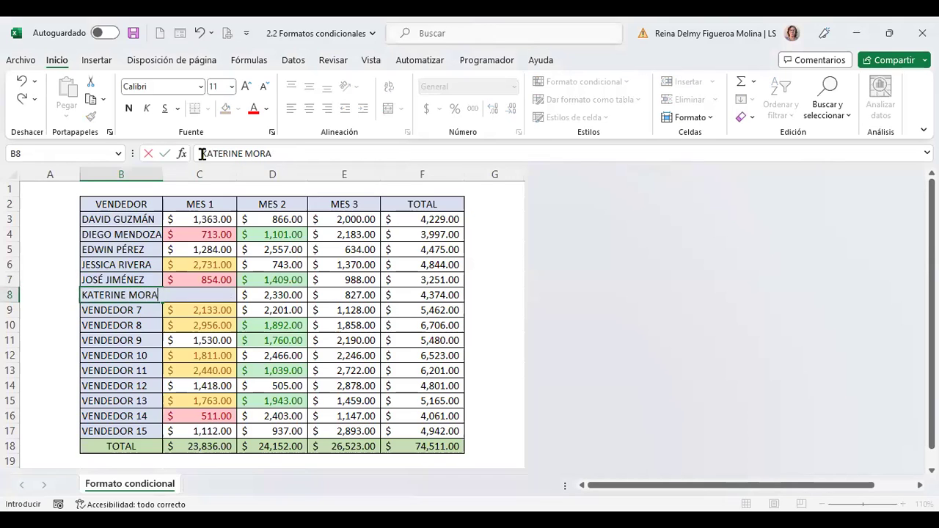
{"action": "type", "text": "LES"}
{"action": "key", "text": "Return"}
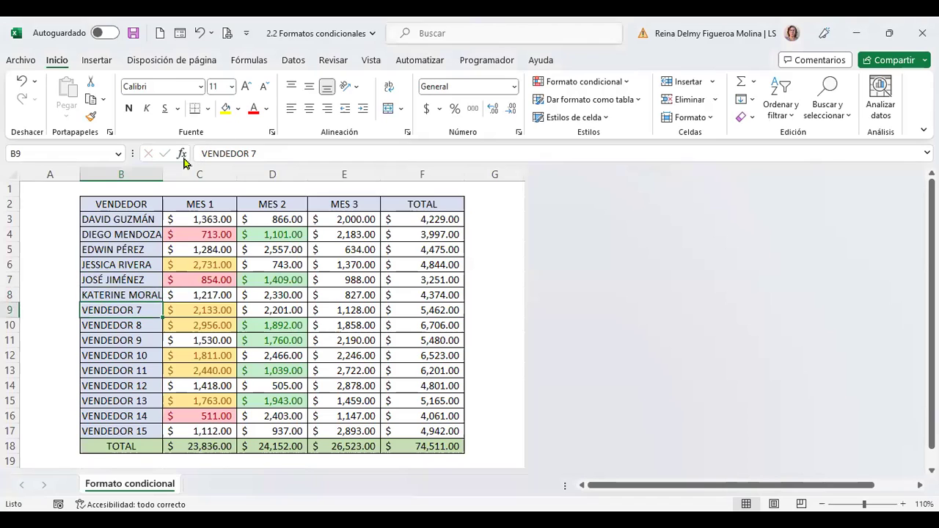
- Autofit column B and enter sellers' full names in B9 and B10
{"action": "double_click", "coordinate": [172, 304]}
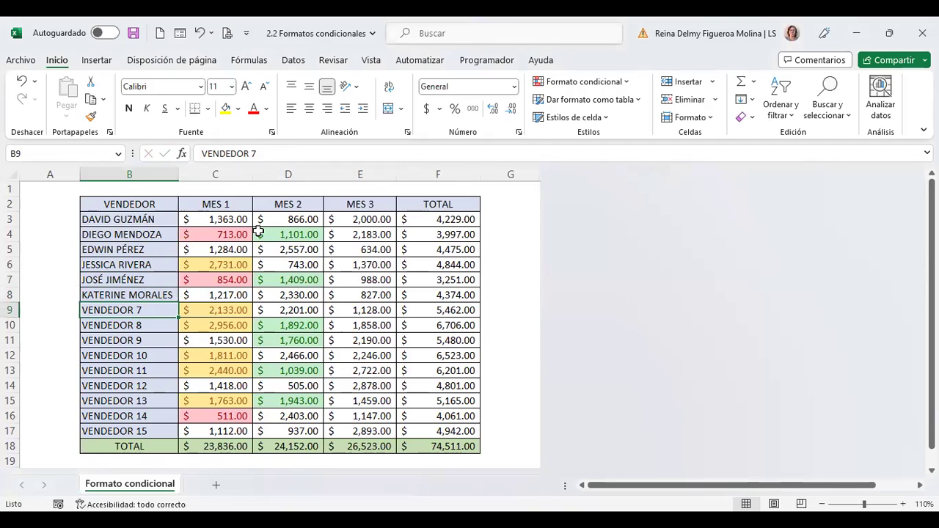
{"action": "type", "text": "KATHERINE "}
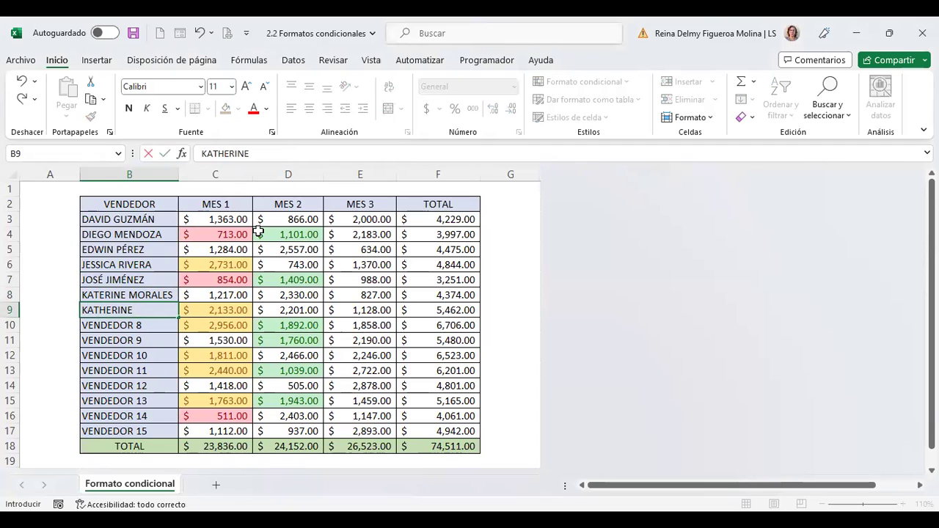
{"action": "type", "text": "ARGUETA"}
{"action": "key", "text": "Return"}
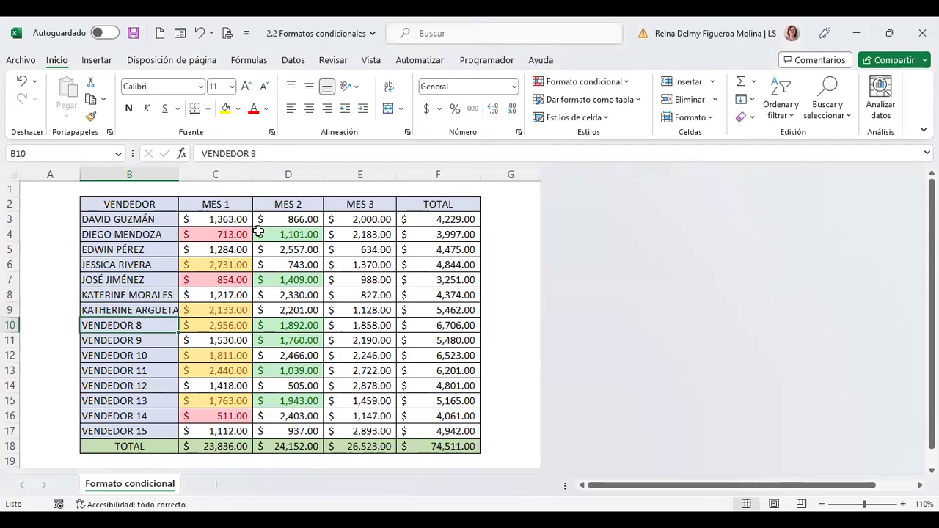
{"action": "double_click", "coordinate": [179, 171]}
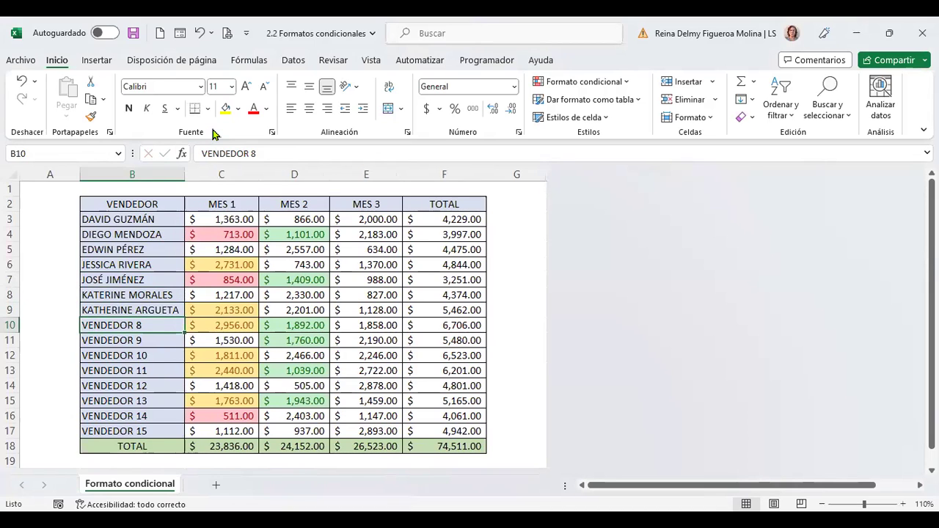
{"action": "type", "text": "K"}
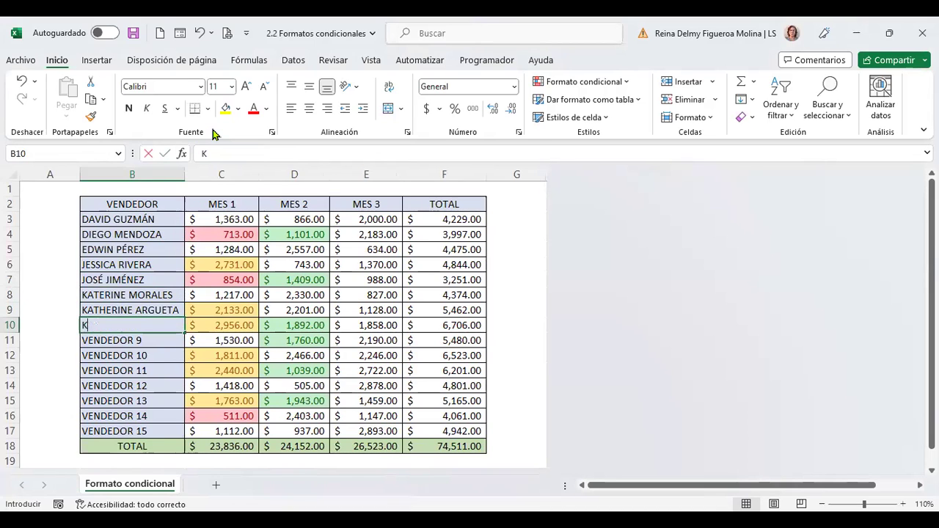
{"action": "type", "text": "RISTIAN"}
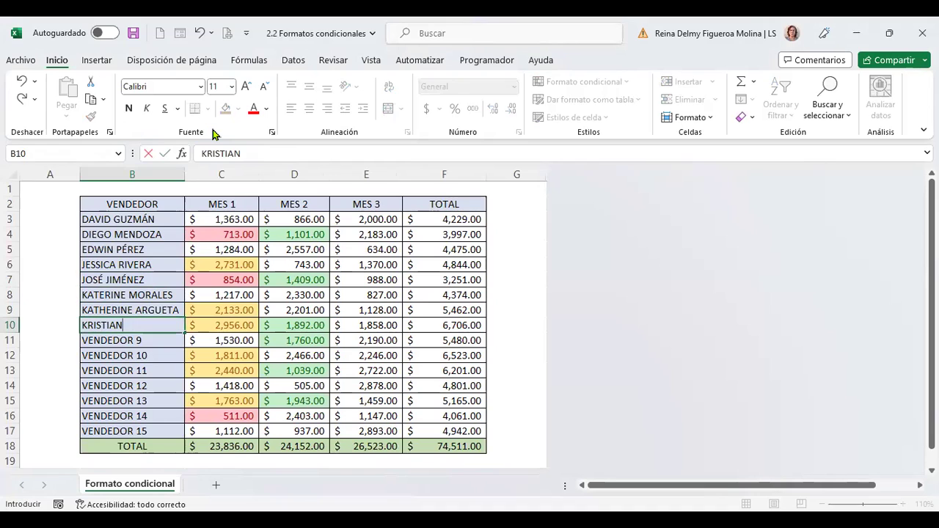
{"action": "type", "text": "ROMERPO"}
{"action": "key", "text": "BackSpace"}
{"action": "key", "text": "BackSpace"}
{"action": "type", "text": "O"}
{"action": "key", "text": "Return"}
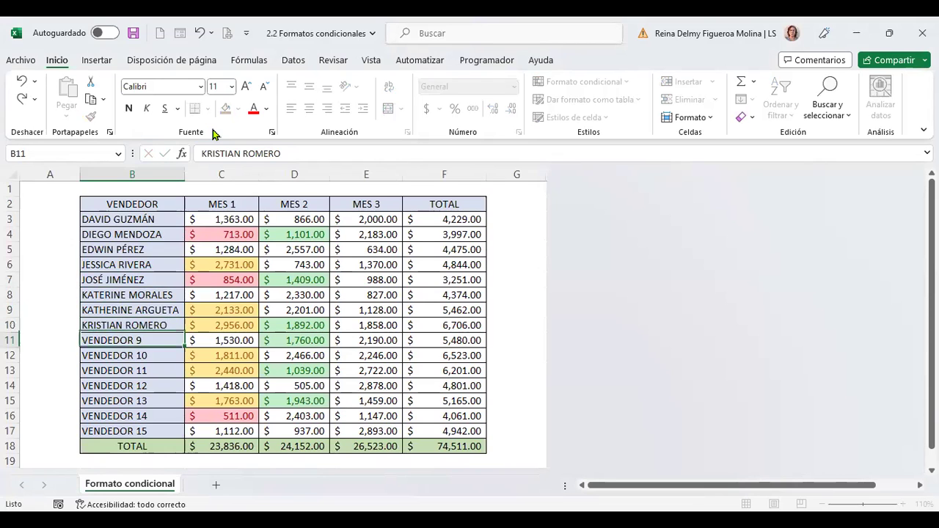
- Enter sellers' full names in B11 through B13, correcting a misspelled surname
{"action": "type", "text": "MARCO LÓPEZ"}
{"action": "key", "text": "Return"}
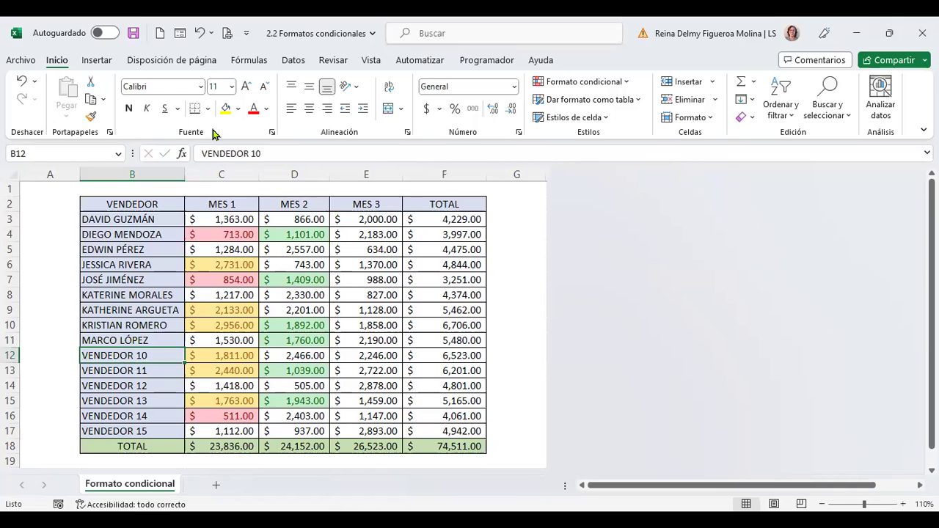
{"action": "type", "text": "MARÍA GUEVARA"}
{"action": "key", "text": "Return"}
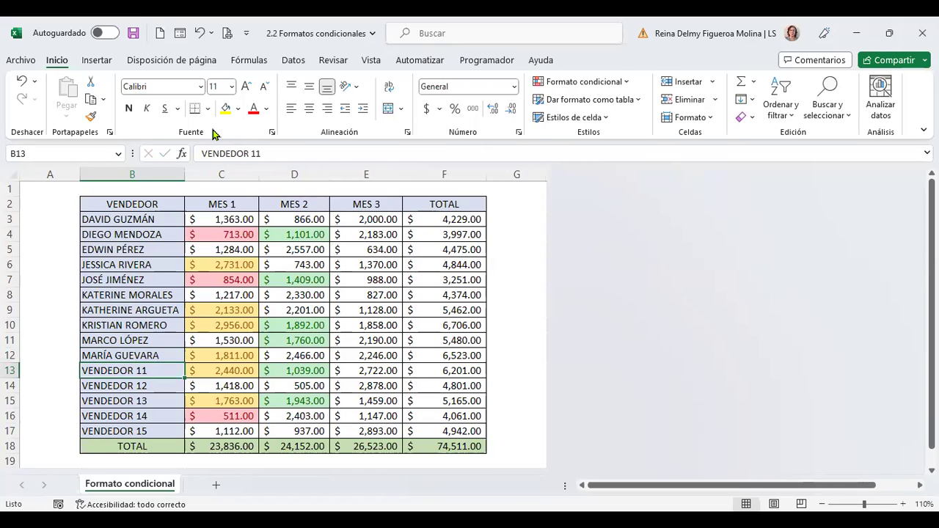
{"action": "type", "text": "MARINA HERREARA"}
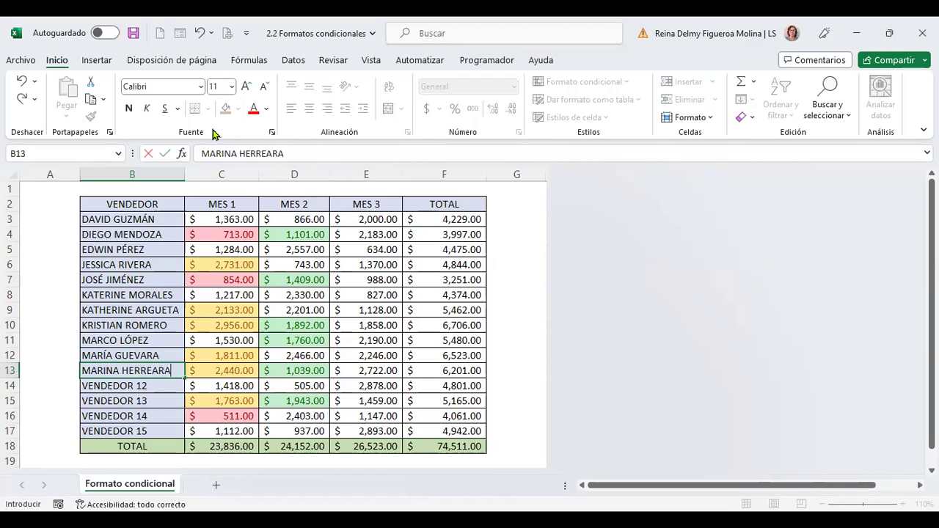
{"action": "key", "text": "BackSpace"}
{"action": "type", "text": "RA"}
{"action": "key", "text": "Return"}
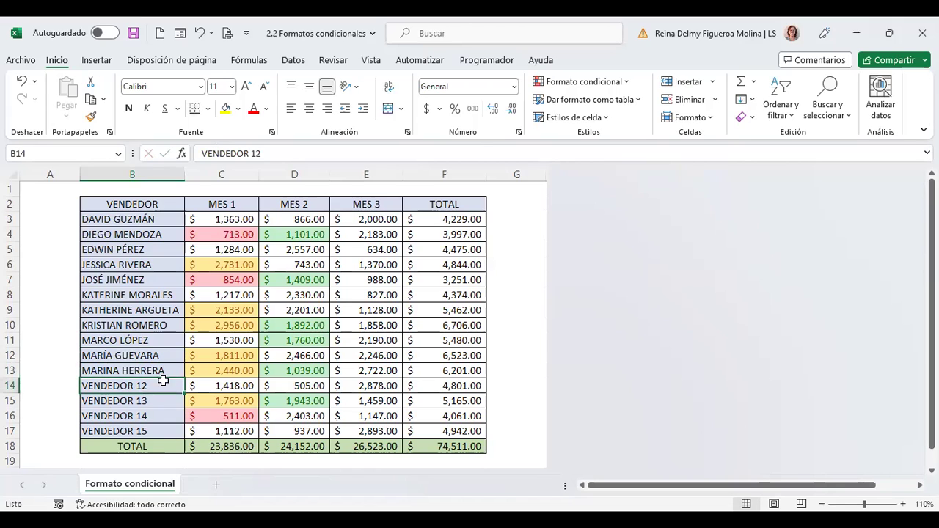
- Enter the last two sellers' full names in B14 and B15
{"action": "type", "text": "MAURIC"}
{"action": "key", "text": "BackSpace"}
{"action": "type", "text": "CIO JIMÉNEZ"}
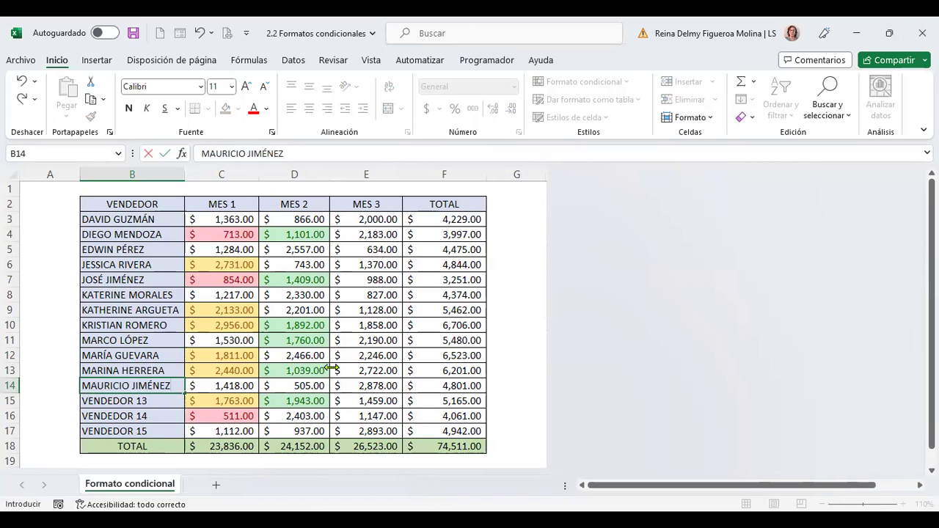
{"action": "key", "text": "Return"}
{"action": "type", "text": "MARI"}
{"action": "key", "text": "BackSpace"}
{"action": "key", "text": "BackSpace"}
{"action": "type", "text": "URICIO "}
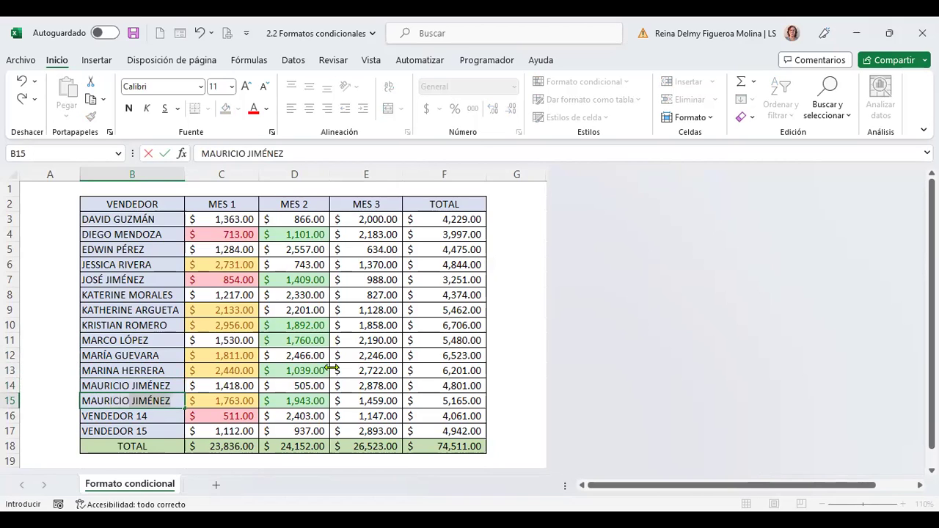
{"action": "type", "text": "CUBÍAS"}
{"action": "key", "text": "Return"}
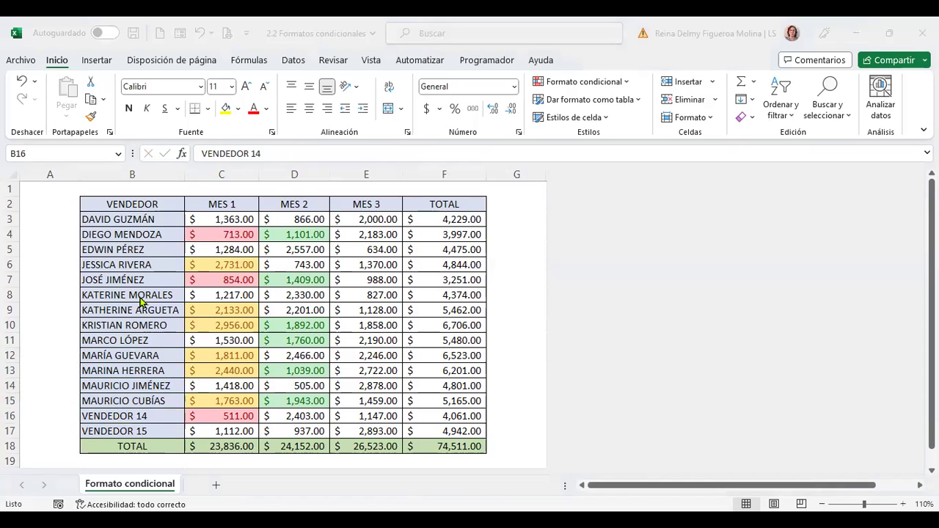
- Add a text-contains rule giving the VENDEDOR 14 cell a plain light red fill
{"action": "left_click", "coordinate": [628, 86]}
{"action": "left_click", "coordinate": [627, 86]}
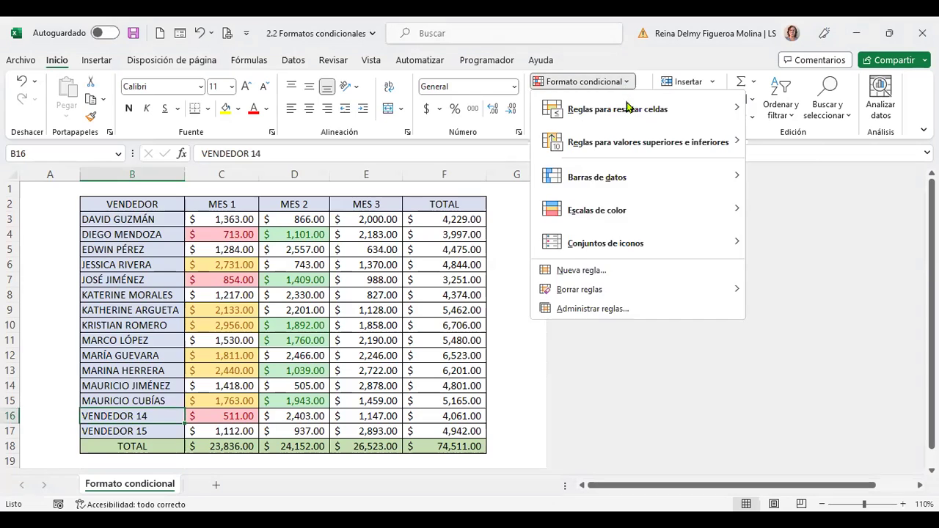
{"action": "mouse_move", "coordinate": [627, 110]}
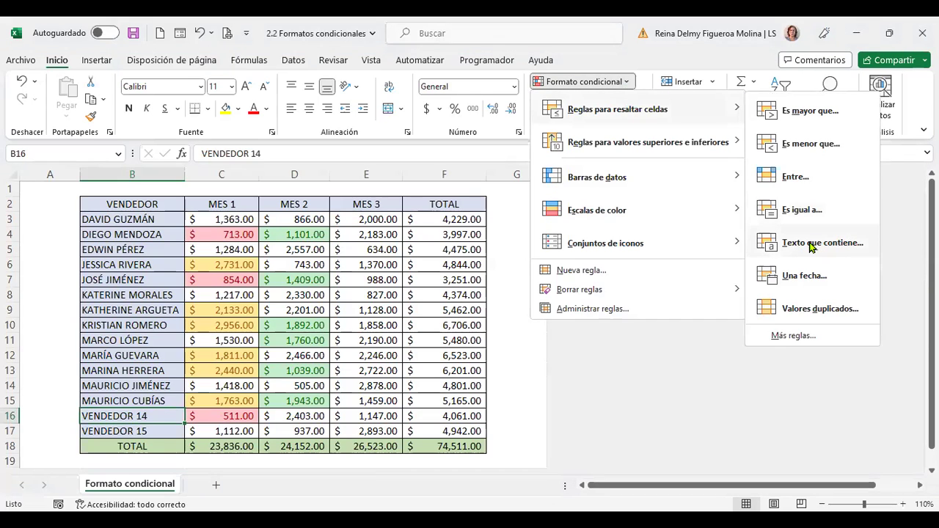
{"action": "left_click", "coordinate": [811, 244]}
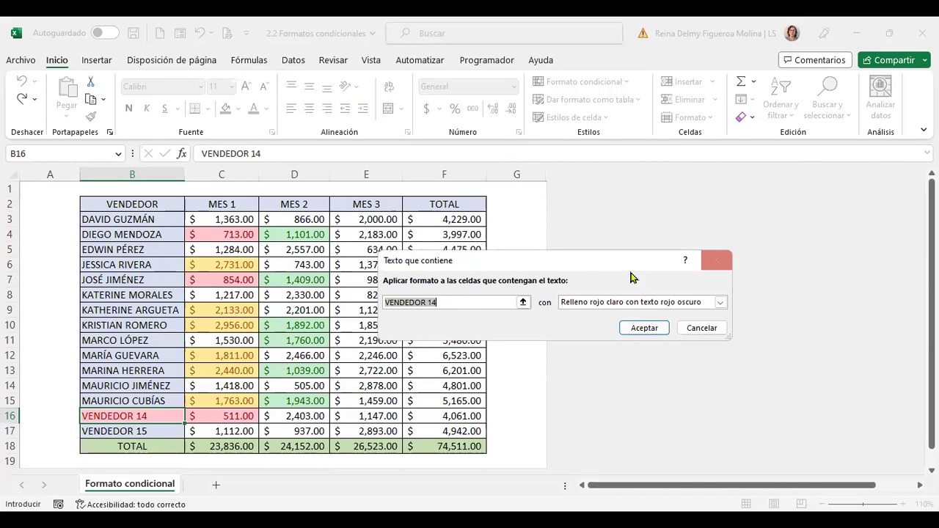
{"action": "left_click", "coordinate": [717, 308]}
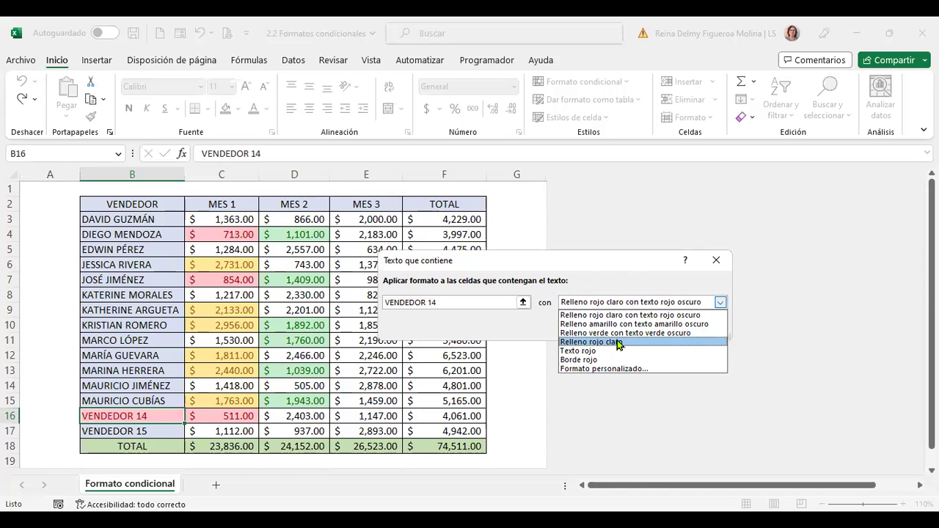
{"action": "left_click", "coordinate": [615, 343]}
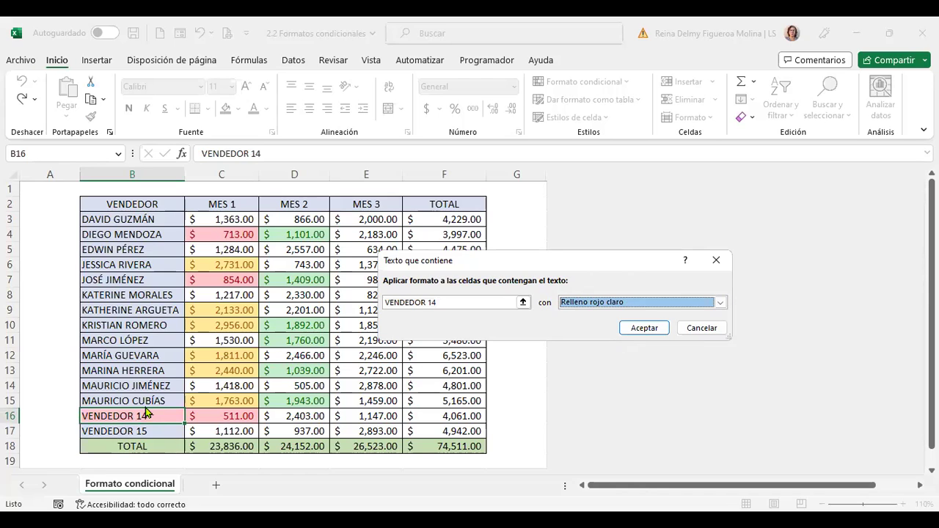
{"action": "left_click", "coordinate": [649, 329]}
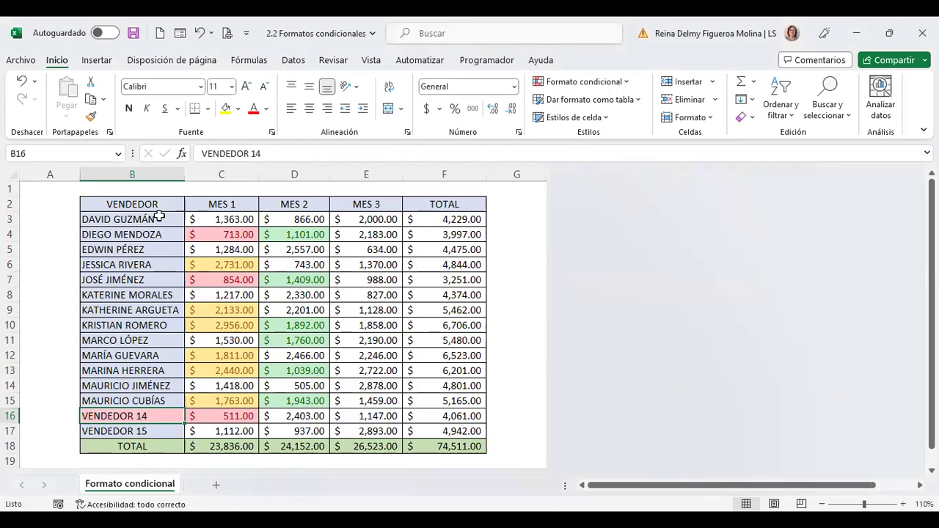
- Select B3:B17 and add a text-contains rule showing a given first name in red text
{"action": "left_click_drag", "start_coordinate": [159, 217], "coordinate": [148, 384]}
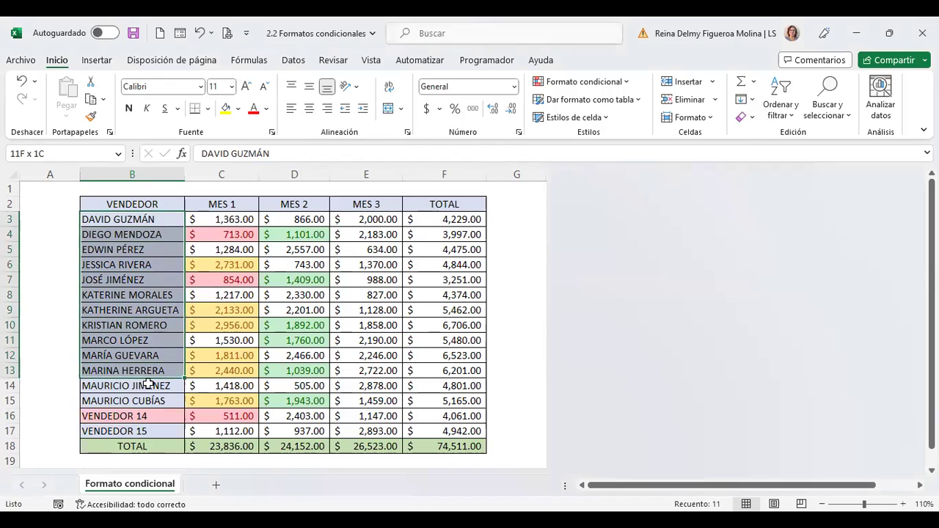
{"action": "left_click_drag", "start_coordinate": [148, 384], "coordinate": [148, 431]}
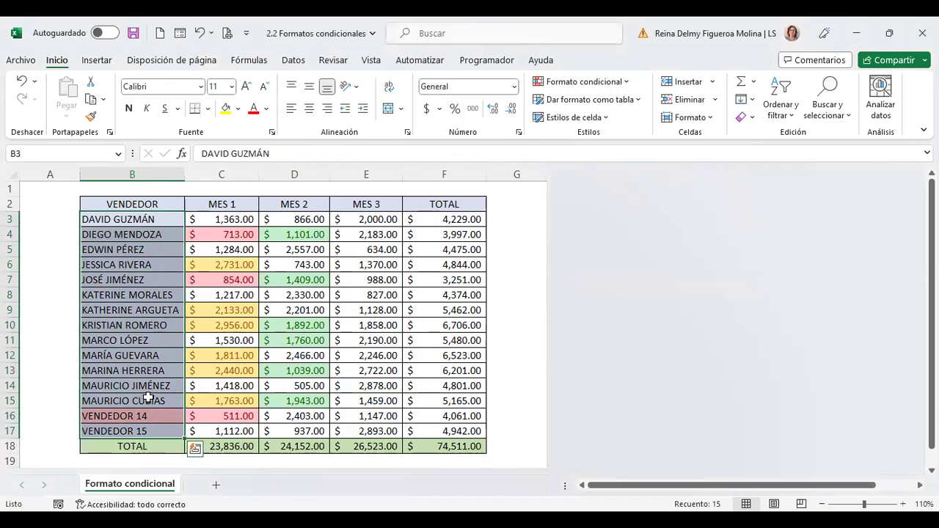
{"action": "left_click", "coordinate": [628, 82]}
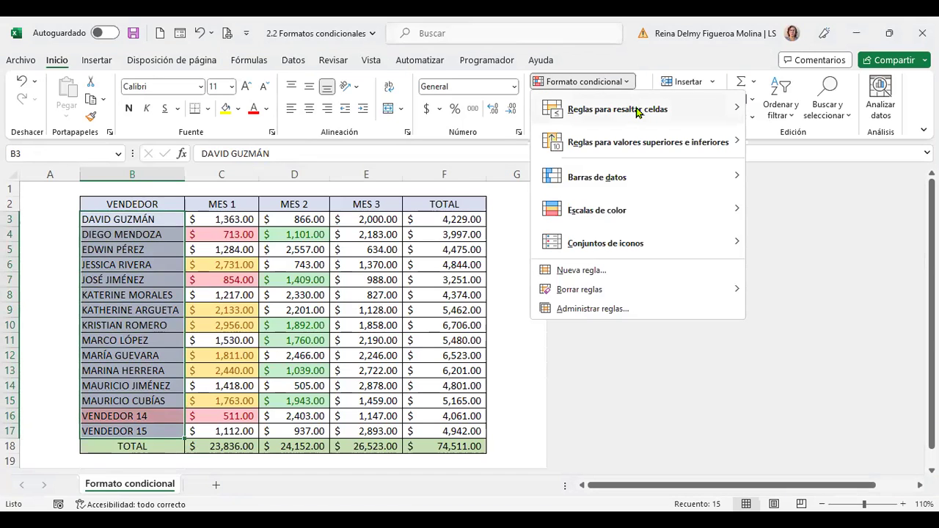
{"action": "mouse_move", "coordinate": [637, 111]}
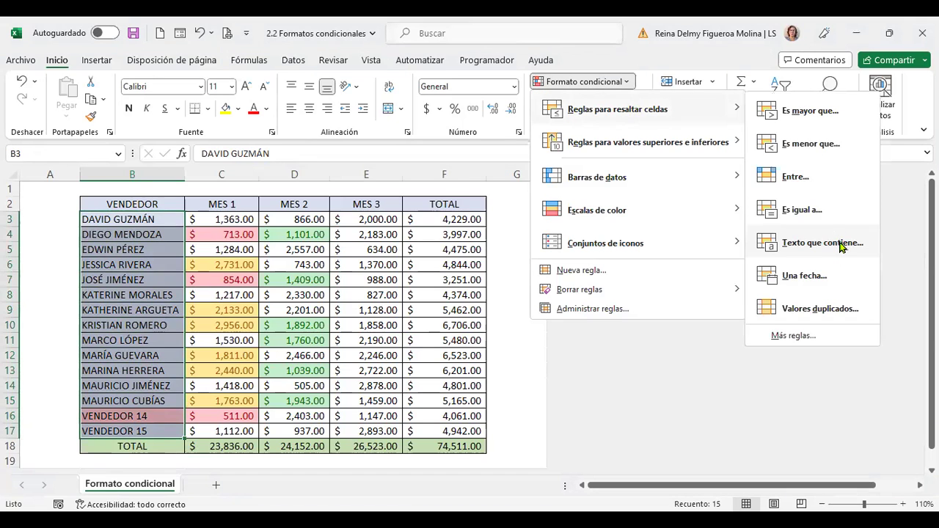
{"action": "left_click", "coordinate": [841, 246]}
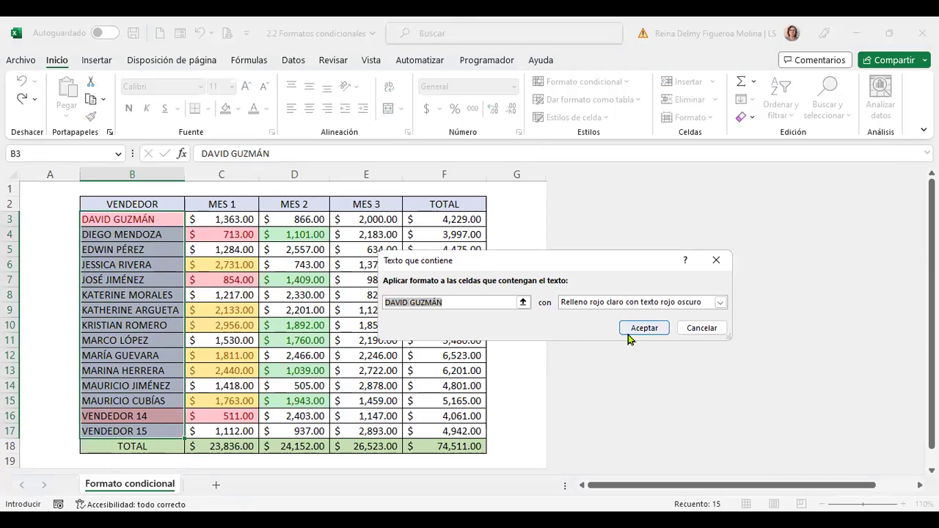
{"action": "type", "text": "MA"}
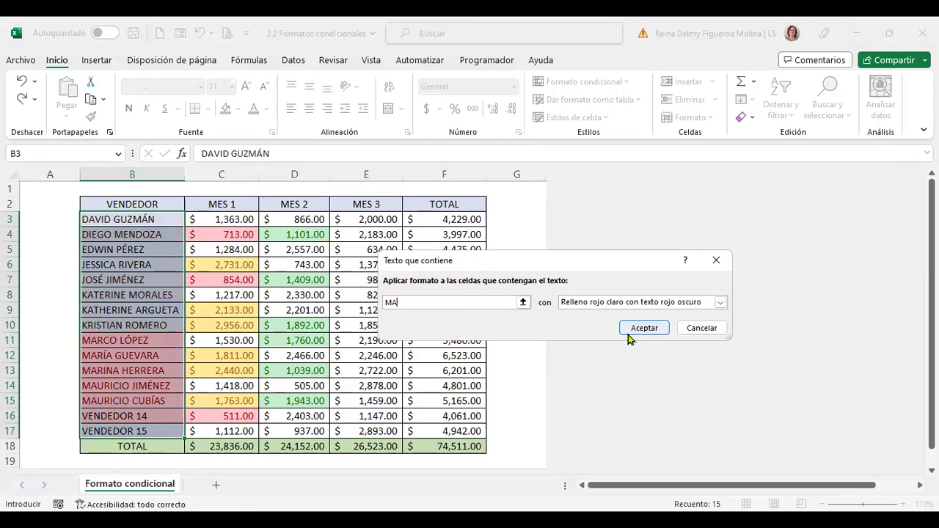
{"action": "type", "text": "URICIO"}
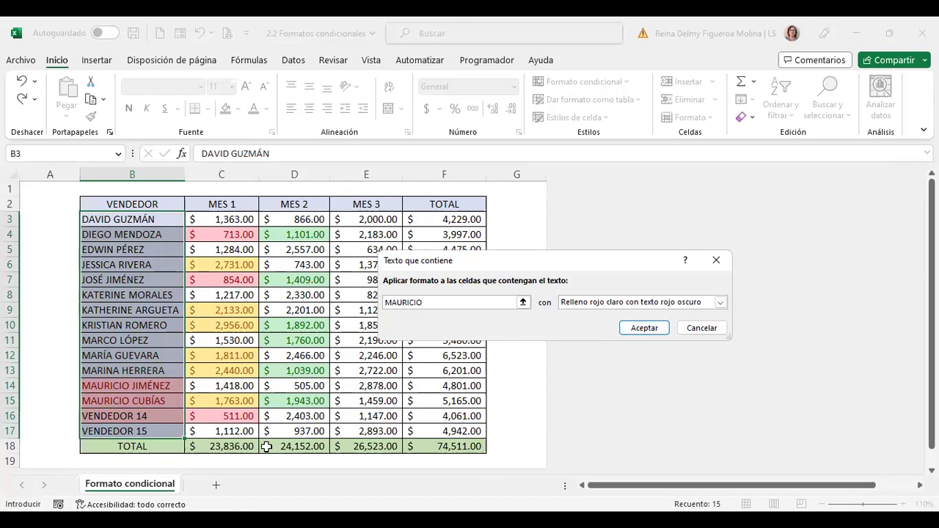
{"action": "left_click", "coordinate": [630, 305]}
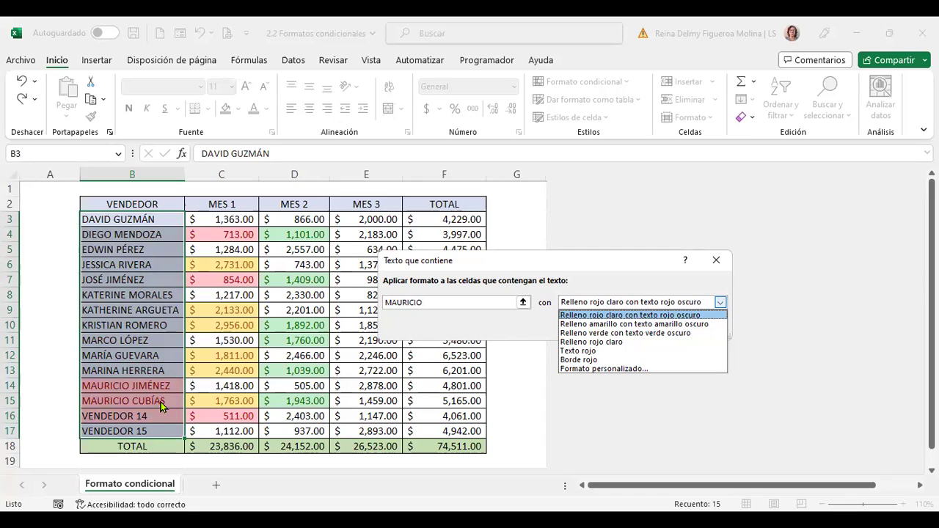
{"action": "left_click", "coordinate": [587, 352]}
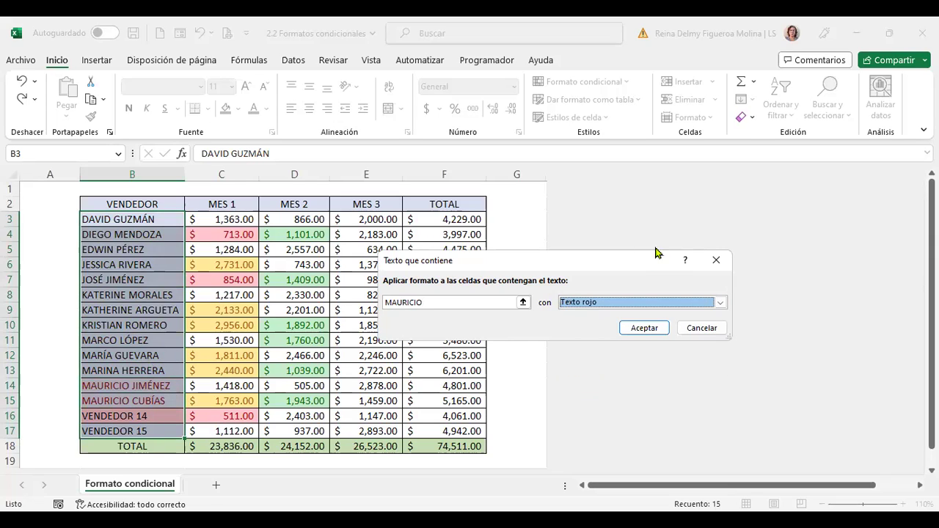
{"action": "left_click", "coordinate": [655, 330]}
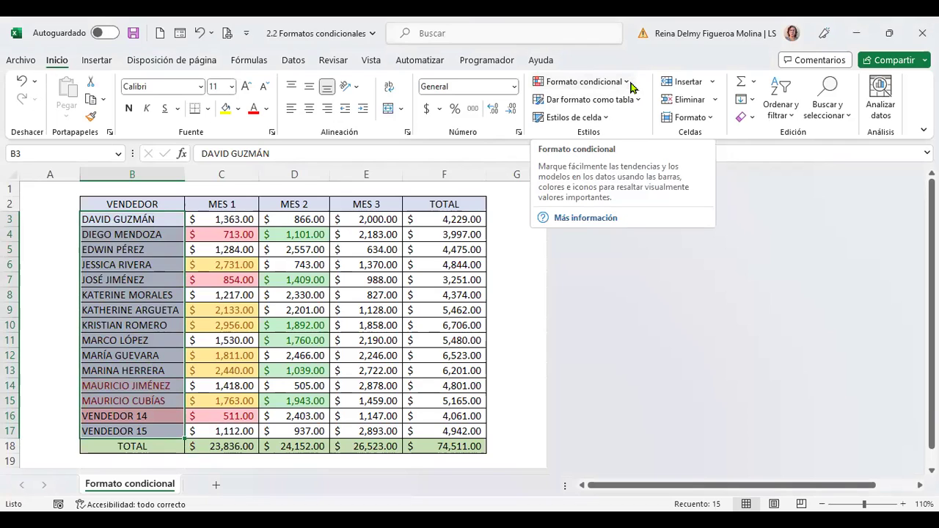
- Fill A3:A17 with daily dates from 21/3/2023 through 4/4/2023
{"action": "left_click", "coordinate": [630, 85]}
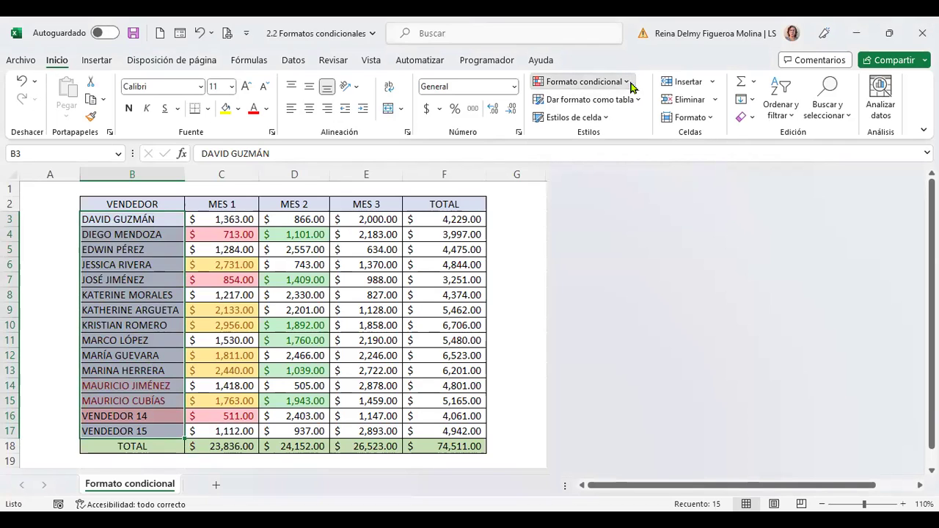
{"action": "mouse_move", "coordinate": [642, 118]}
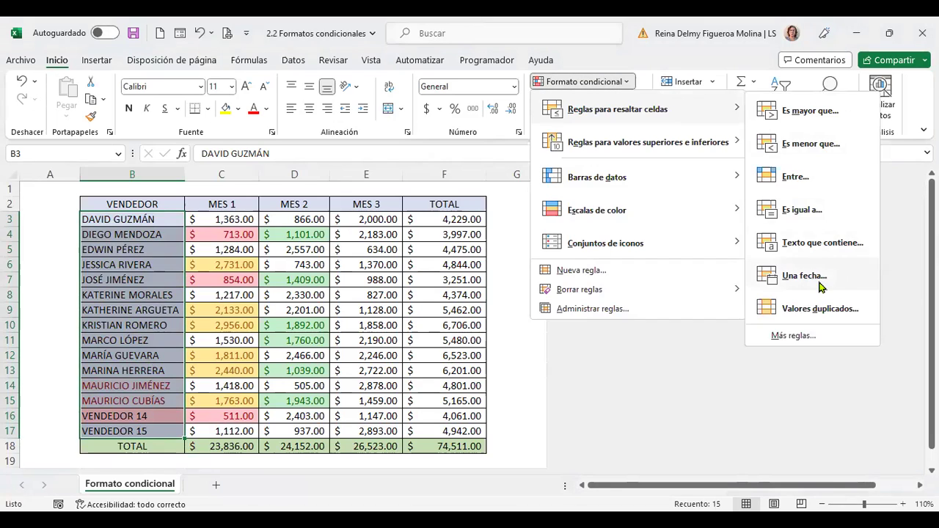
{"action": "left_click", "coordinate": [409, 289]}
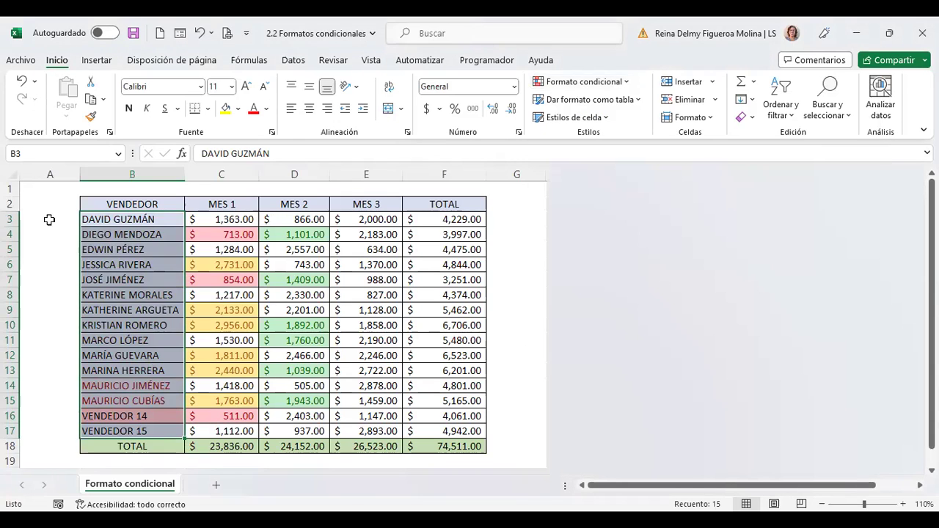
{"action": "left_click", "coordinate": [54, 218]}
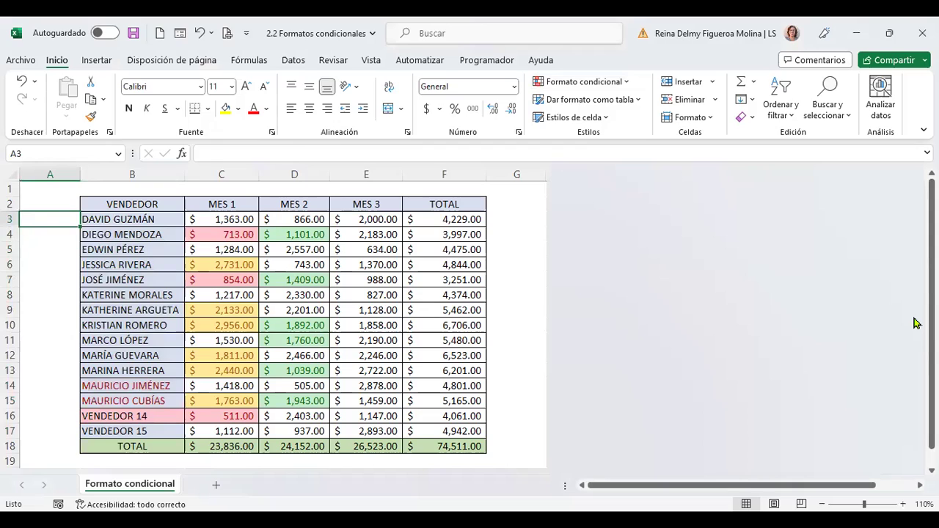
{"action": "type", "text": "21/3/2023"}
{"action": "key", "text": "Return"}
{"action": "key", "text": "Up"}
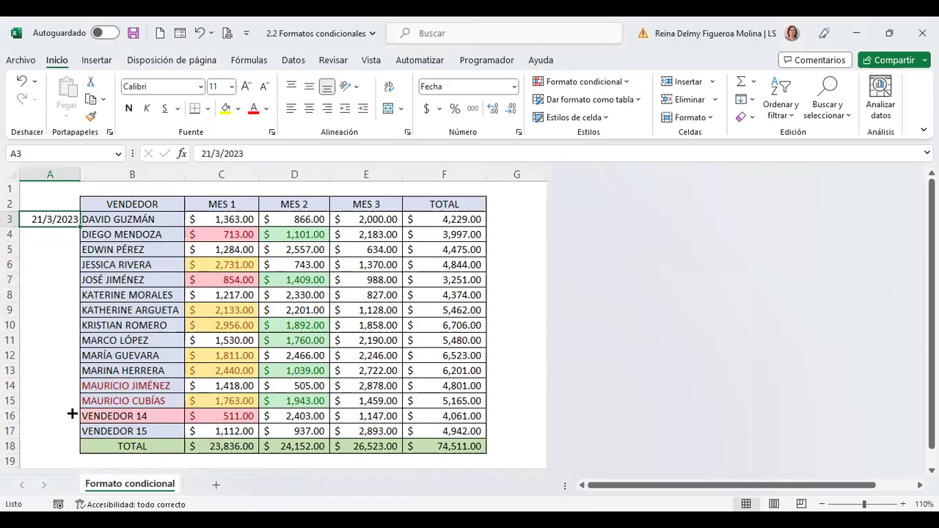
{"action": "left_click_drag", "start_coordinate": [79, 226], "coordinate": [73, 436]}
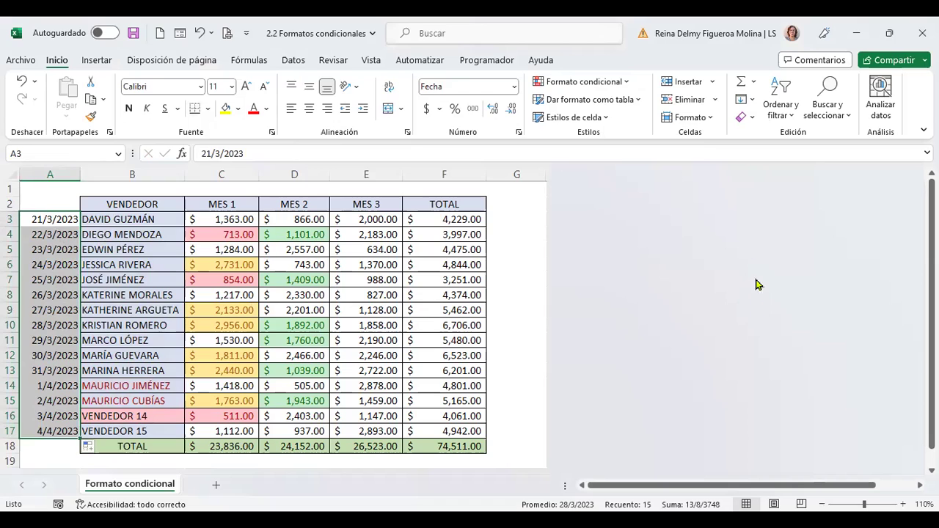
- Start a date-occurring (Una fecha) rule on column A, previewing Hoy, Mañana and last 7 days
{"action": "left_click", "coordinate": [627, 84]}
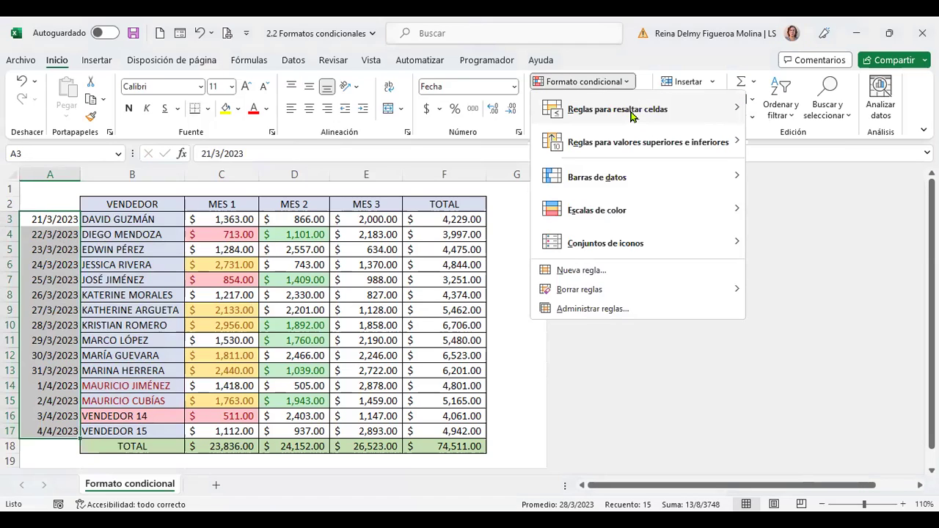
{"action": "mouse_move", "coordinate": [633, 112]}
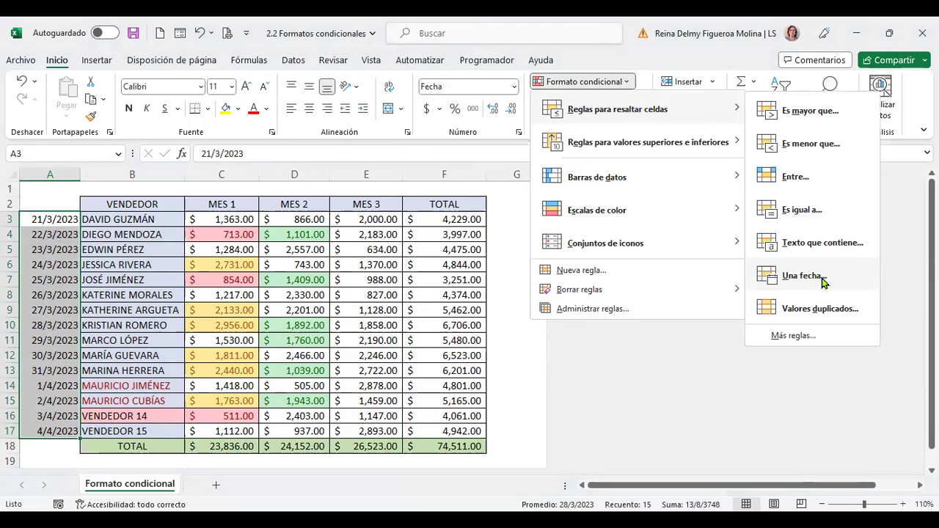
{"action": "left_click", "coordinate": [803, 275]}
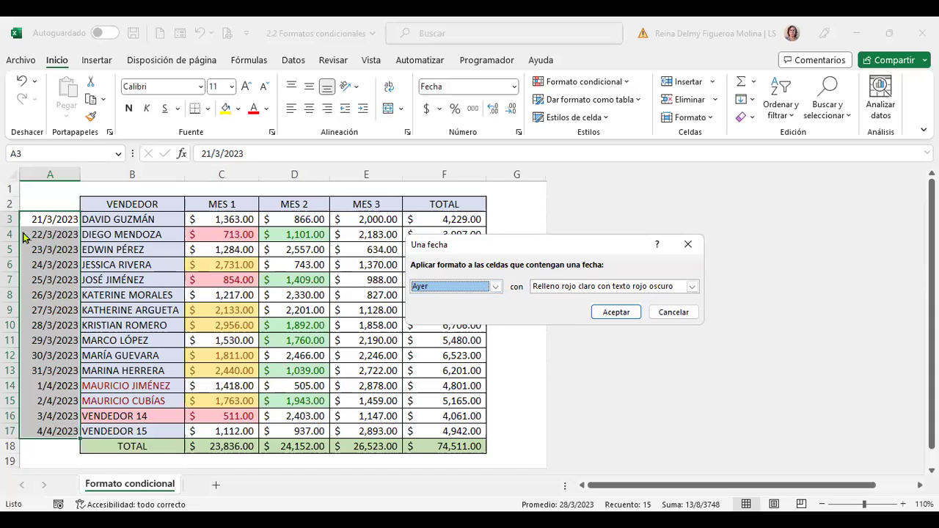
{"action": "left_click", "coordinate": [496, 287]}
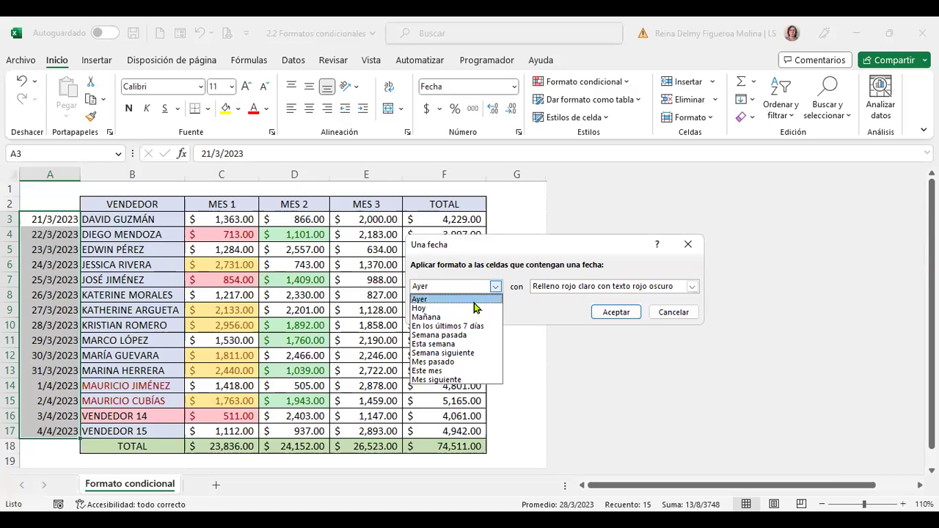
{"action": "left_click", "coordinate": [475, 309]}
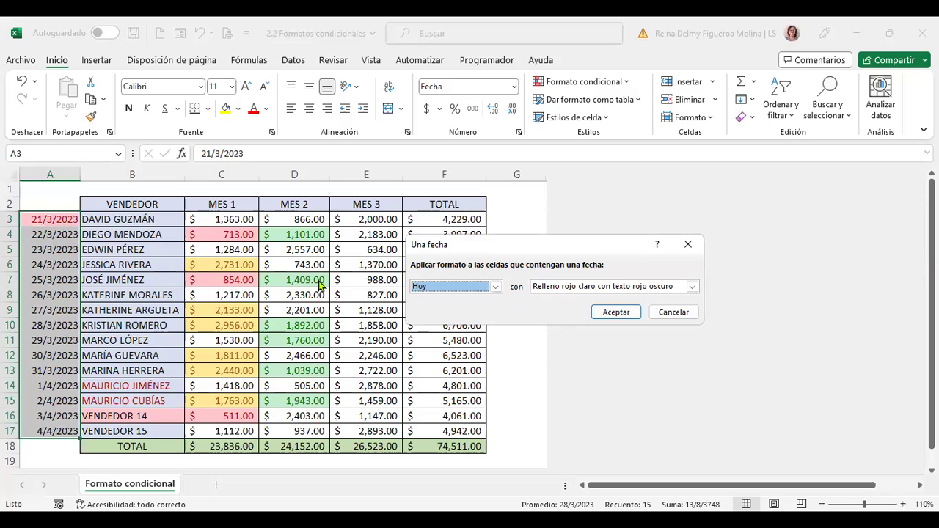
{"action": "left_click", "coordinate": [496, 289]}
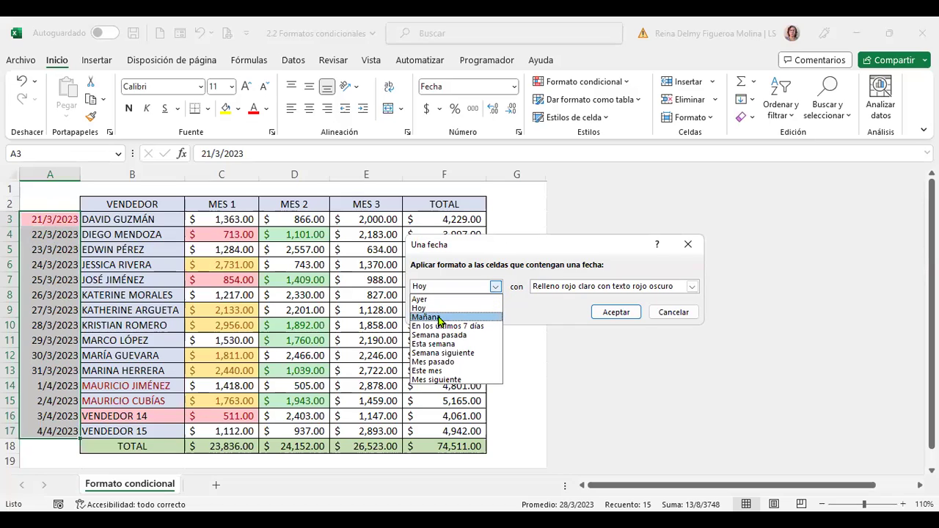
{"action": "left_click", "coordinate": [440, 317]}
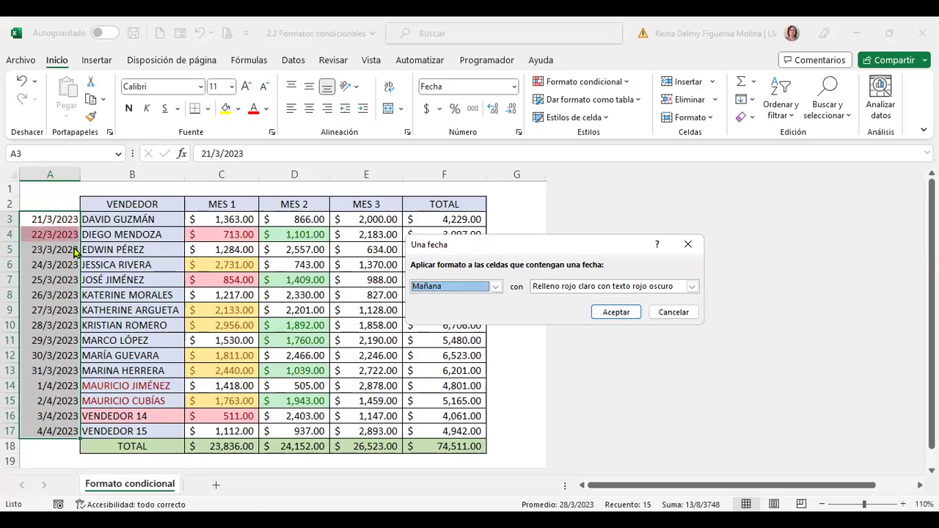
{"action": "left_click", "coordinate": [496, 286]}
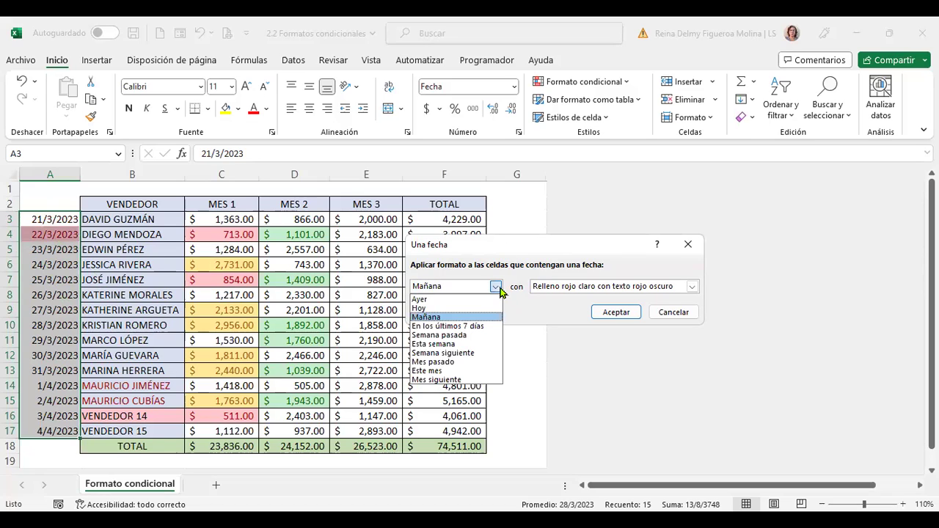
{"action": "left_click", "coordinate": [485, 326]}
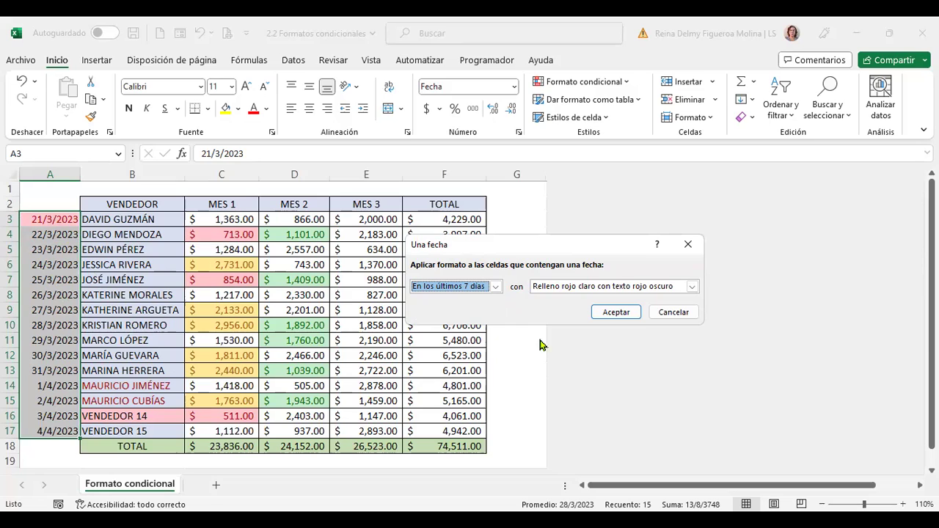
- Preview the week and month periods, then settle on Mes siguiente as the date period
{"action": "left_click", "coordinate": [495, 287]}
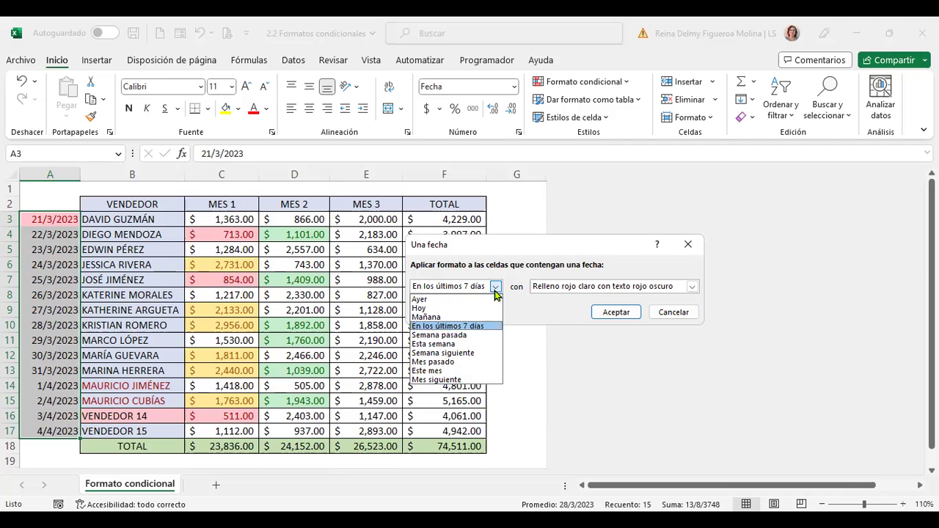
{"action": "left_click", "coordinate": [472, 337]}
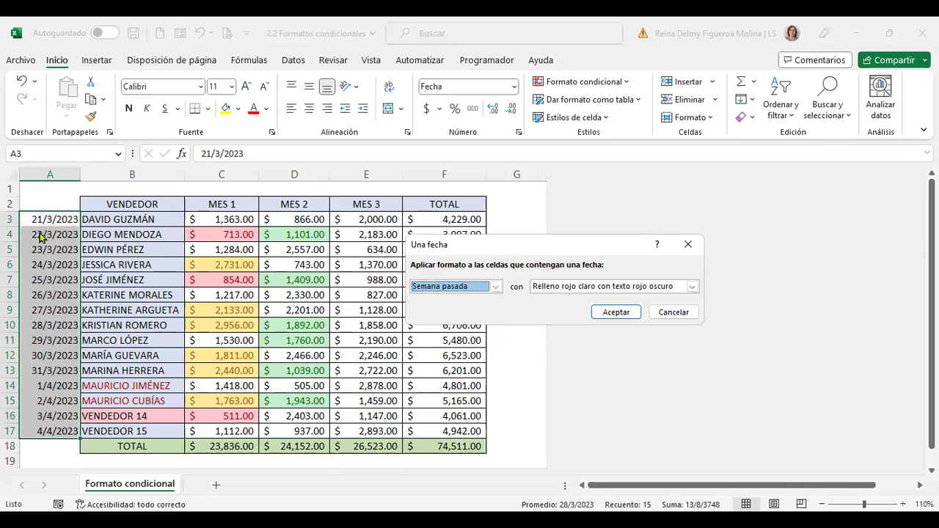
{"action": "left_click", "coordinate": [496, 287]}
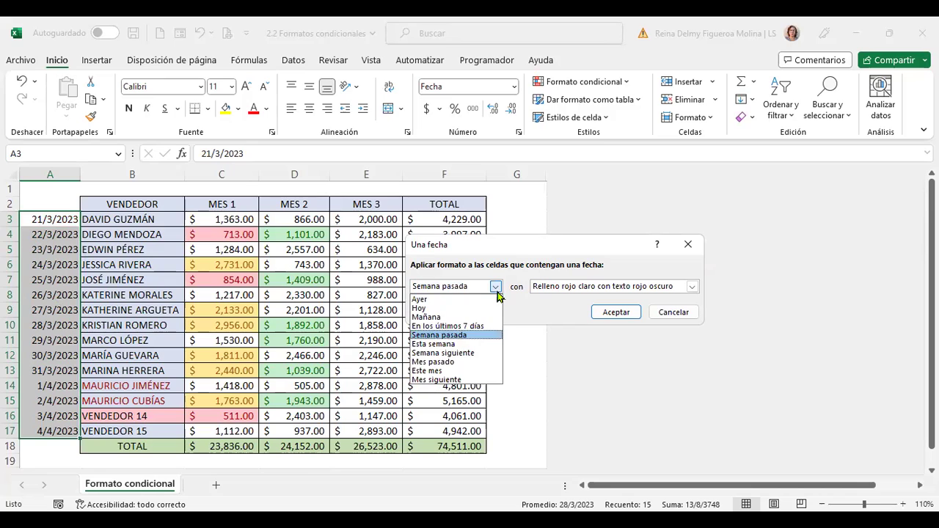
{"action": "left_click", "coordinate": [452, 344]}
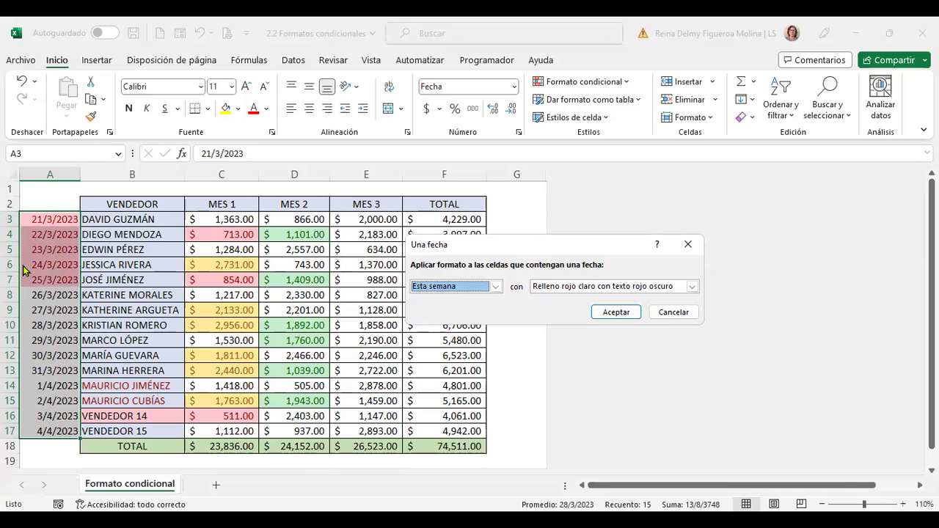
{"action": "left_click", "coordinate": [496, 286]}
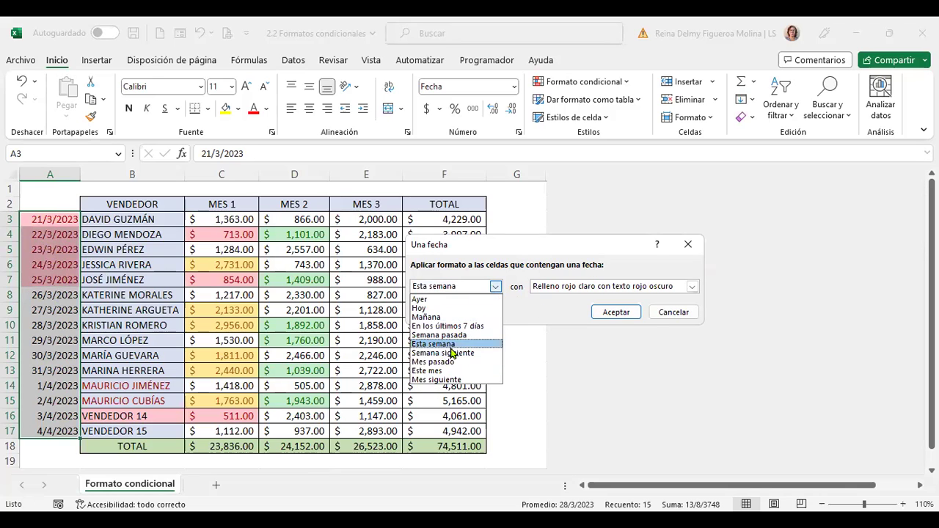
{"action": "left_click", "coordinate": [444, 353]}
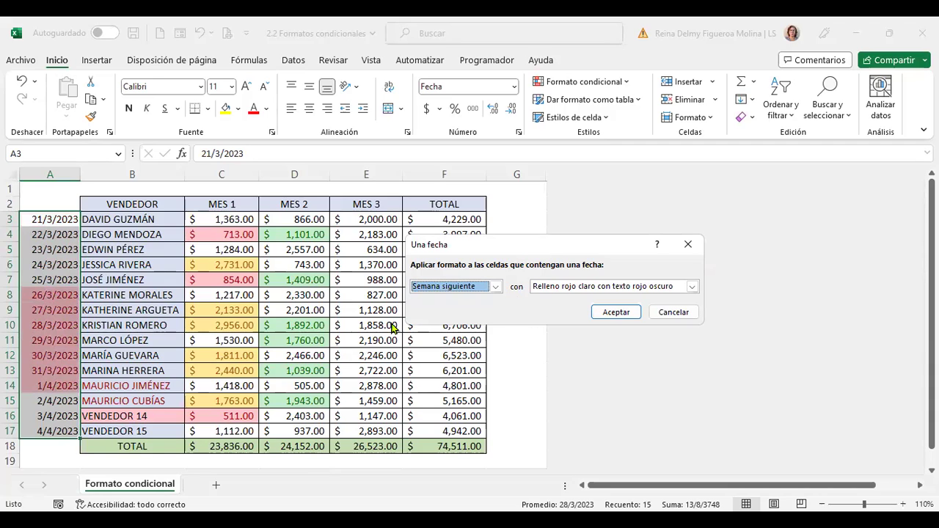
{"action": "left_click", "coordinate": [496, 286]}
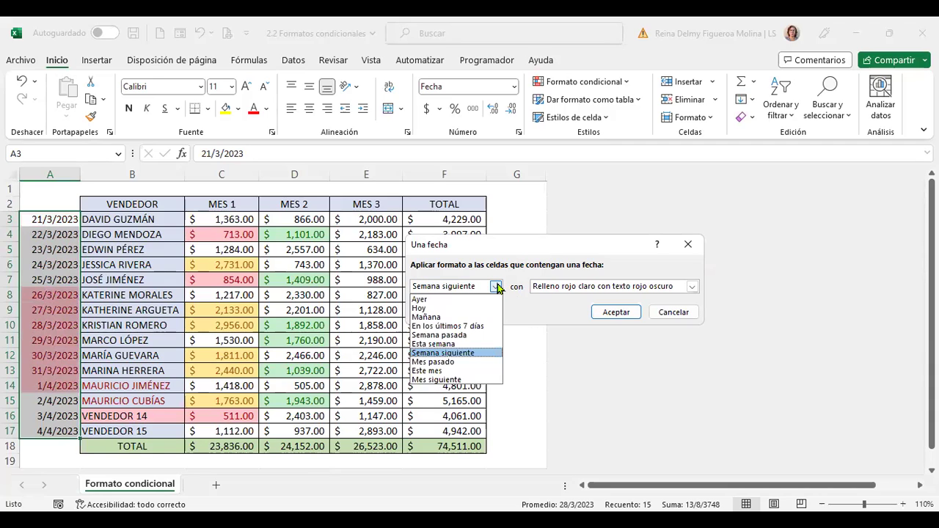
{"action": "left_click", "coordinate": [444, 362]}
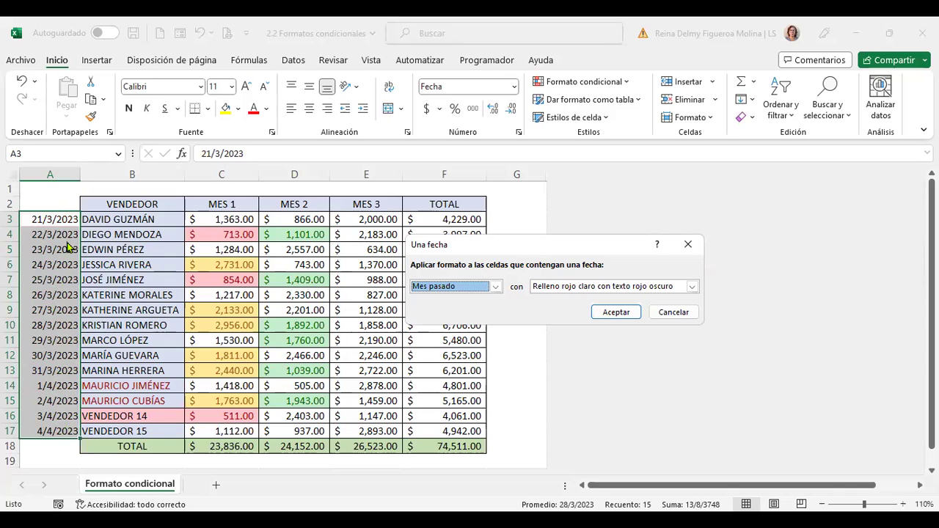
{"action": "left_click", "coordinate": [497, 287]}
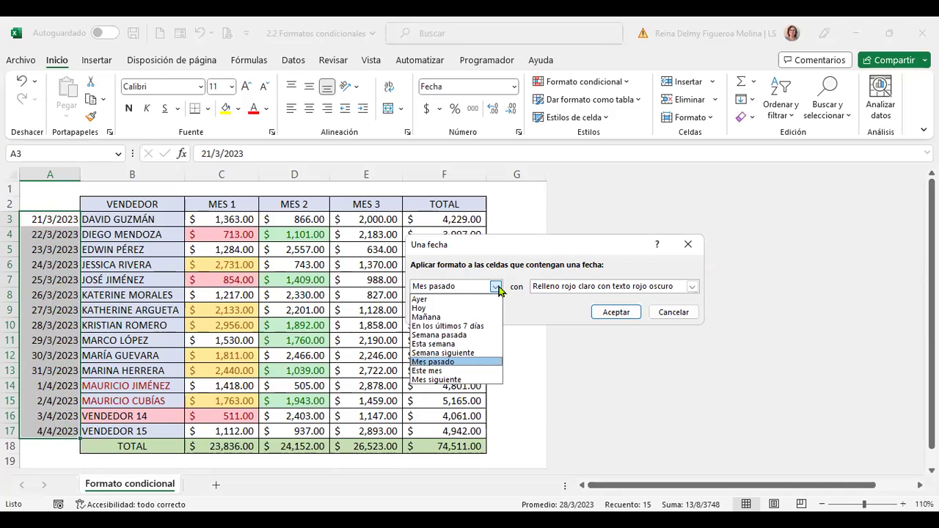
{"action": "left_click", "coordinate": [452, 371]}
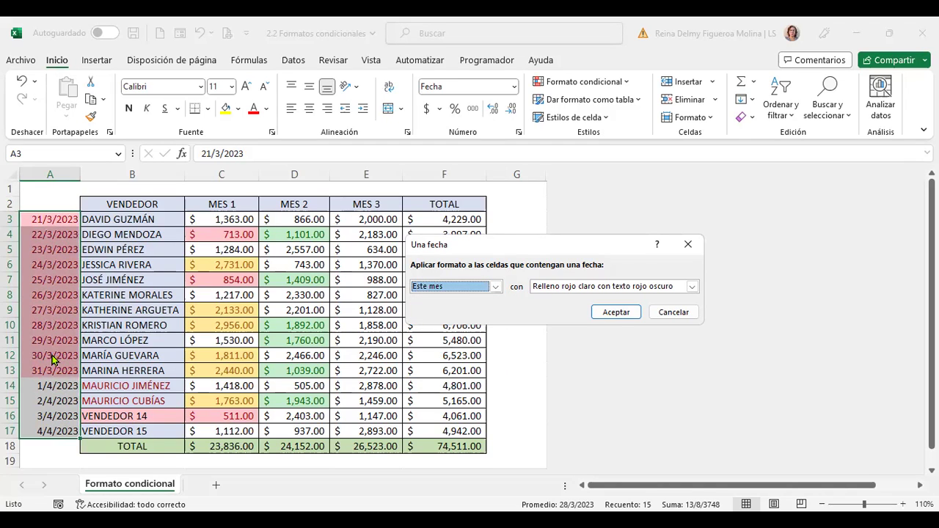
{"action": "left_click", "coordinate": [496, 287]}
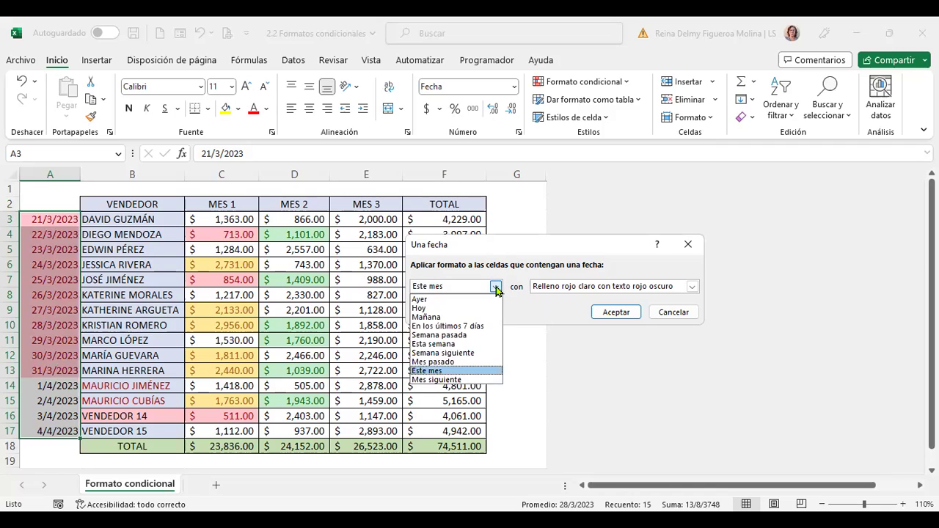
{"action": "left_click", "coordinate": [451, 379]}
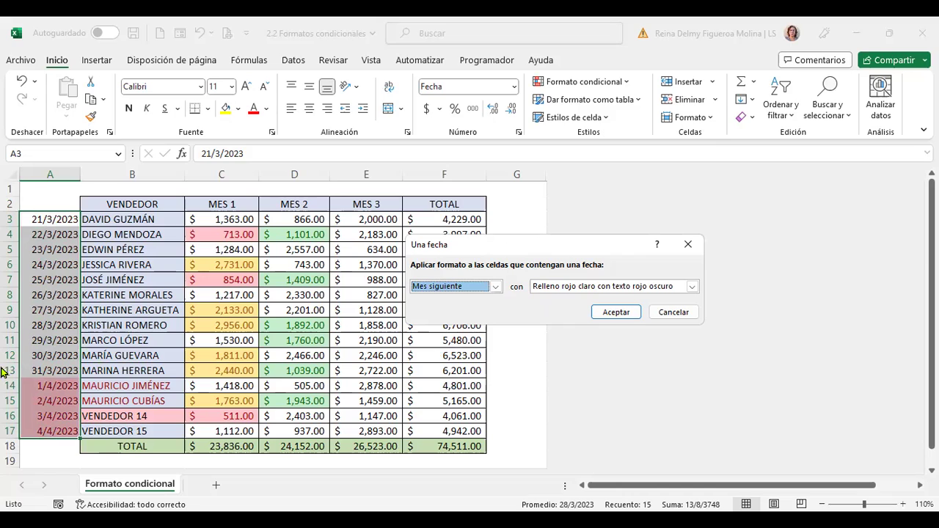
{"action": "left_click", "coordinate": [497, 287]}
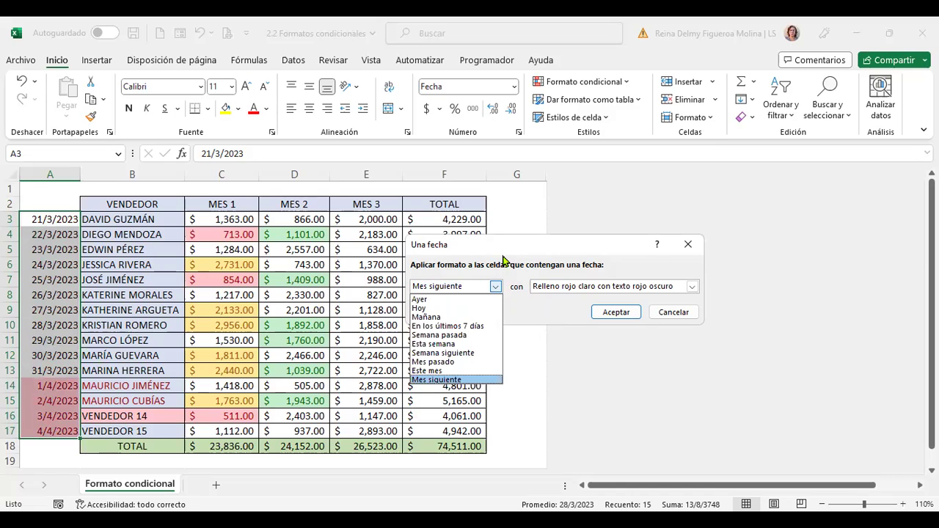
{"action": "left_click", "coordinate": [506, 258]}
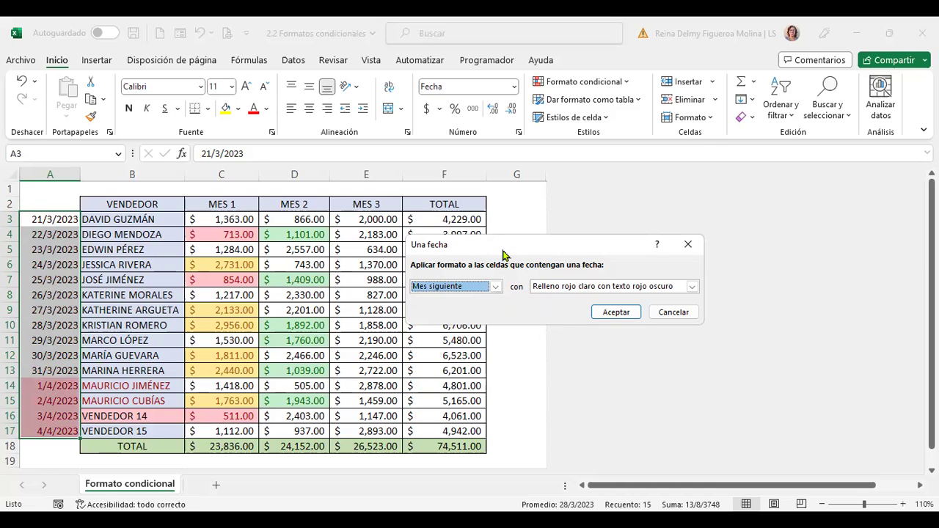
- Apply the next-month date rule with a red border (Borde rojo) format
{"action": "left_click", "coordinate": [693, 287]}
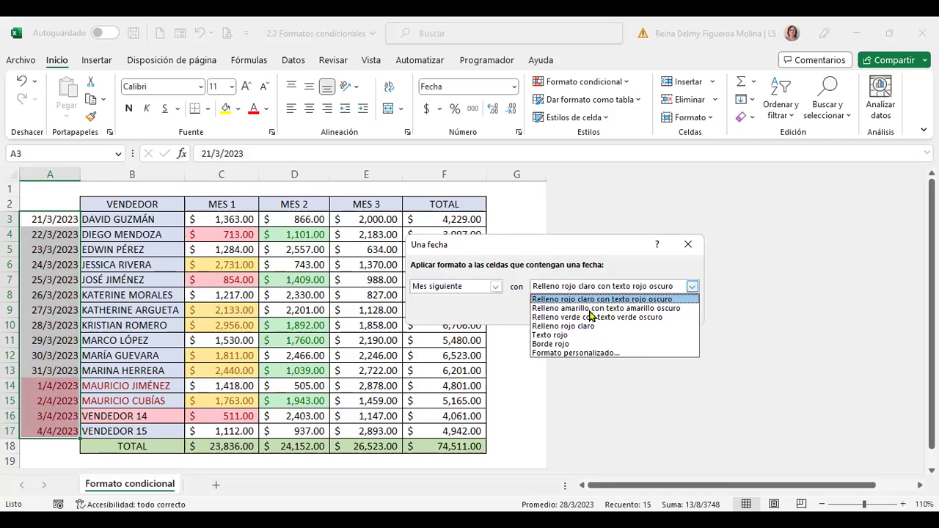
{"action": "left_click", "coordinate": [552, 345]}
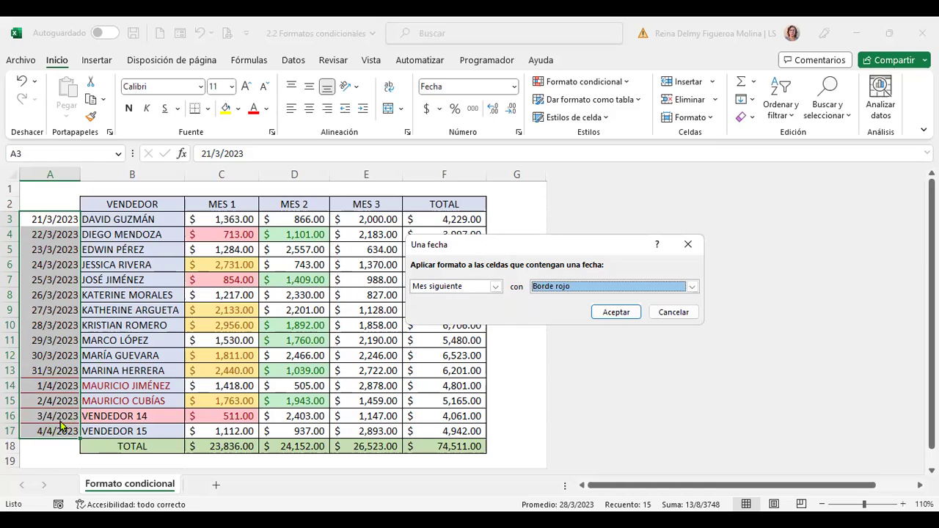
{"action": "left_click", "coordinate": [616, 312]}
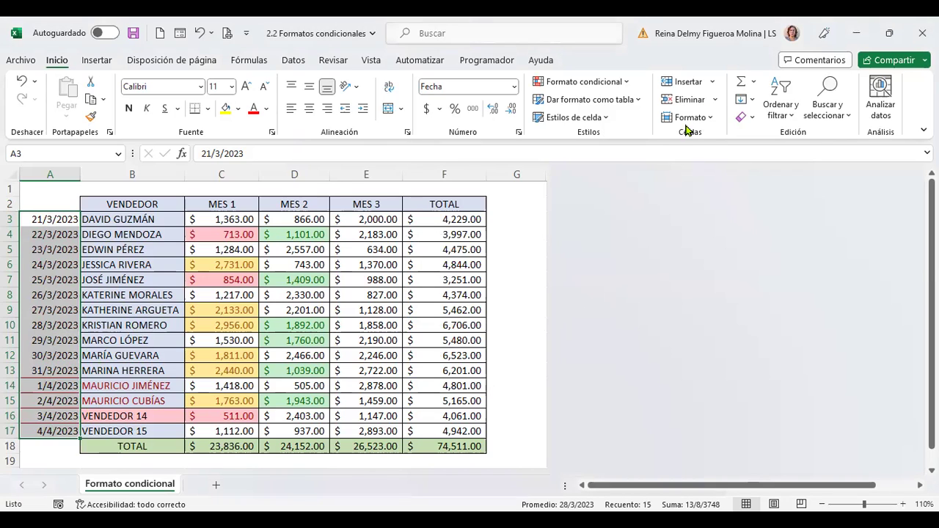
{"action": "left_click", "coordinate": [632, 81]}
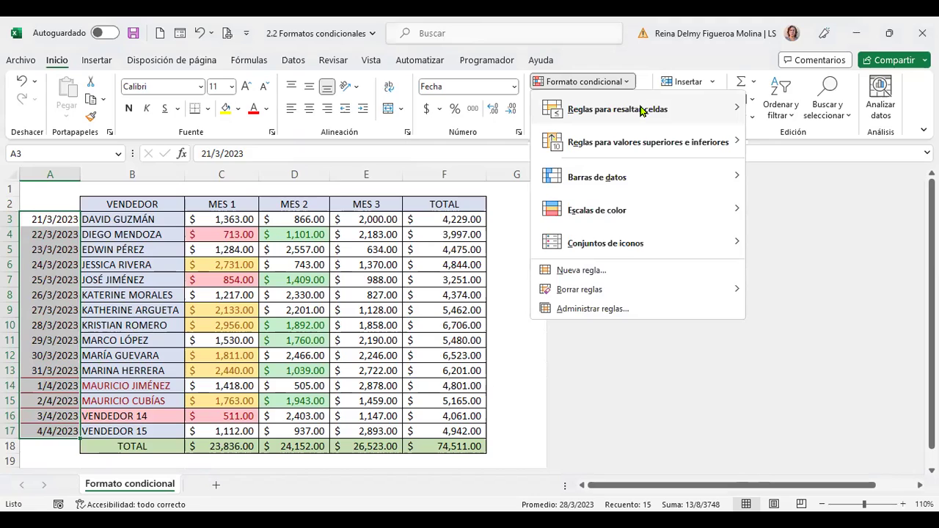
{"action": "mouse_move", "coordinate": [642, 110]}
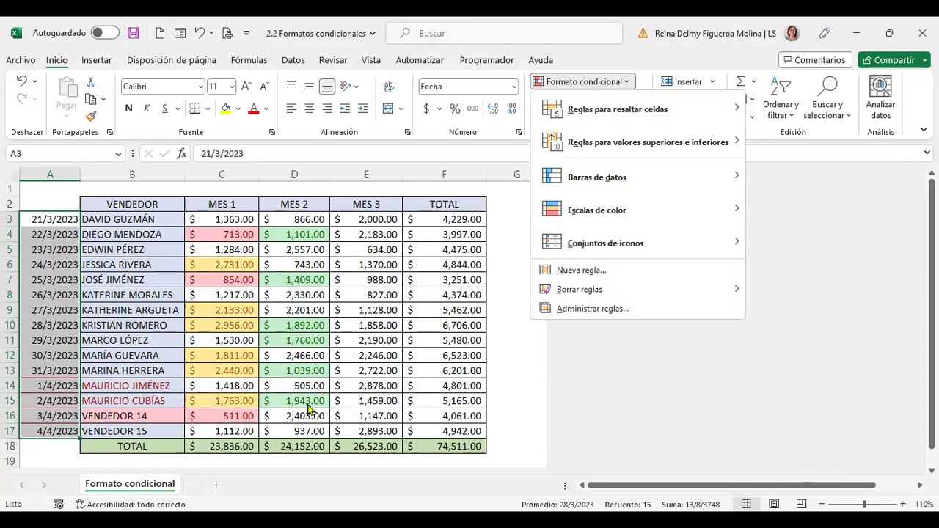
{"action": "left_click", "coordinate": [283, 405]}
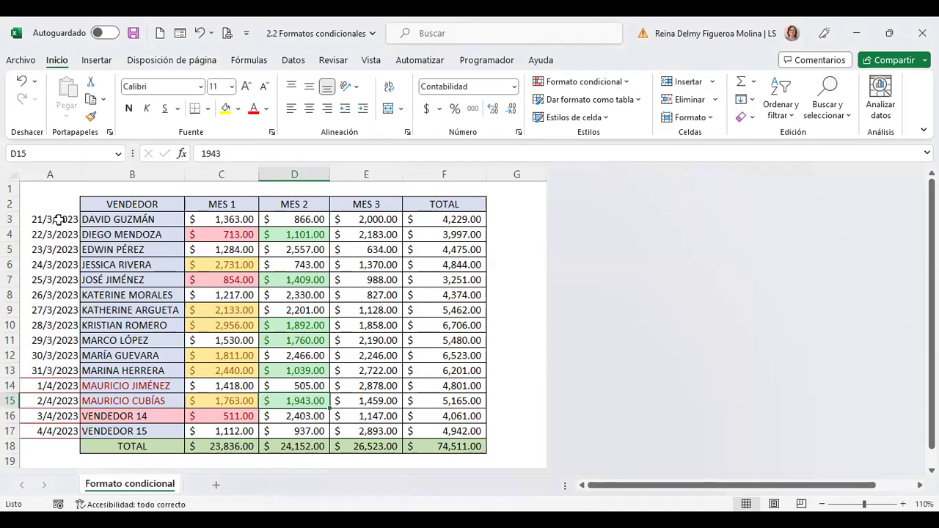
{"action": "left_click_drag", "start_coordinate": [59, 219], "coordinate": [48, 430]}
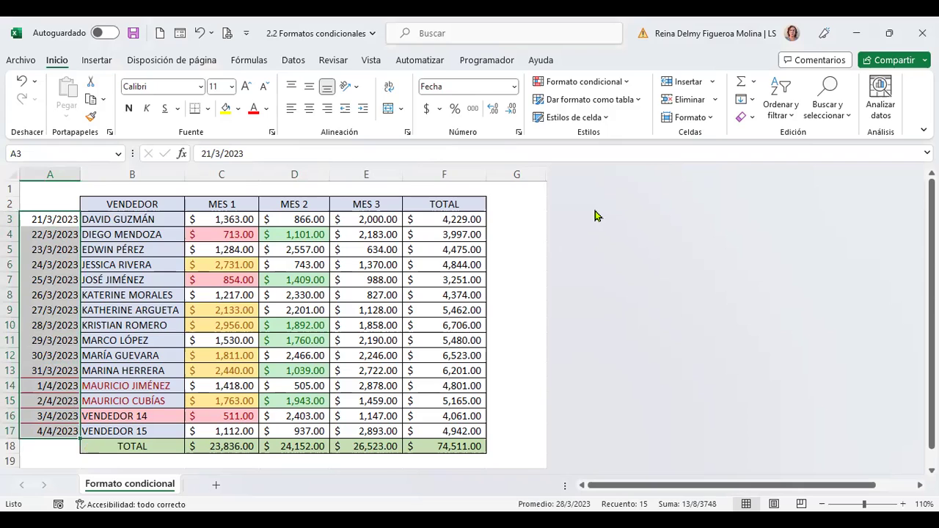
- Open the New Formatting Rule dialog from Formato condicional for the column A dates
{"action": "left_click", "coordinate": [626, 83]}
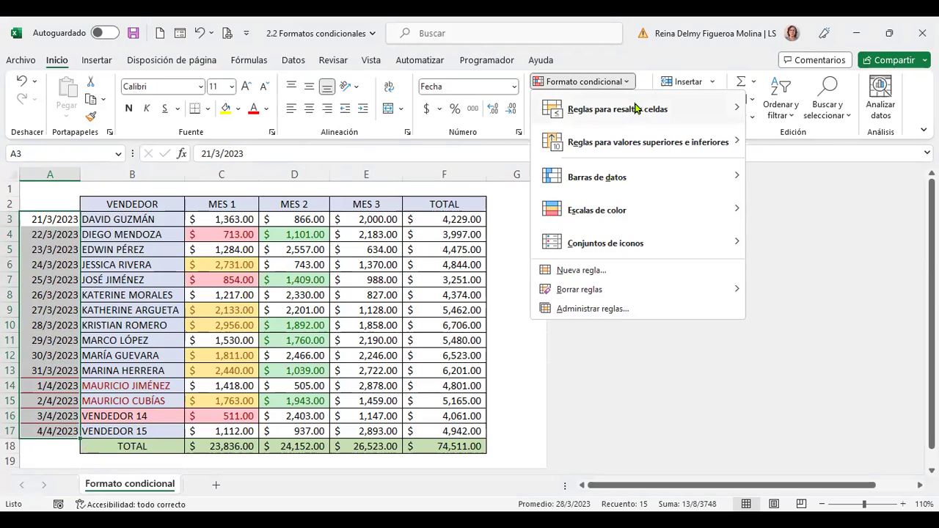
{"action": "mouse_move", "coordinate": [635, 108]}
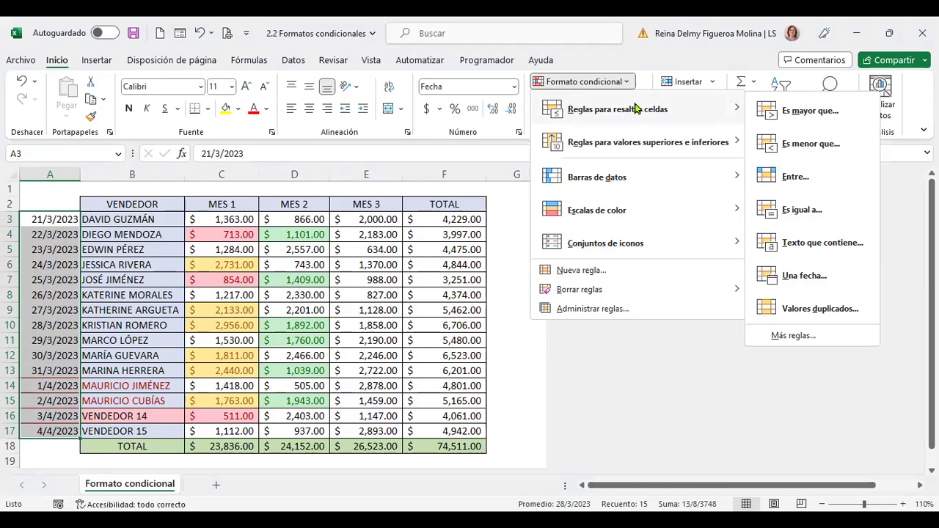
{"action": "left_click", "coordinate": [602, 273]}
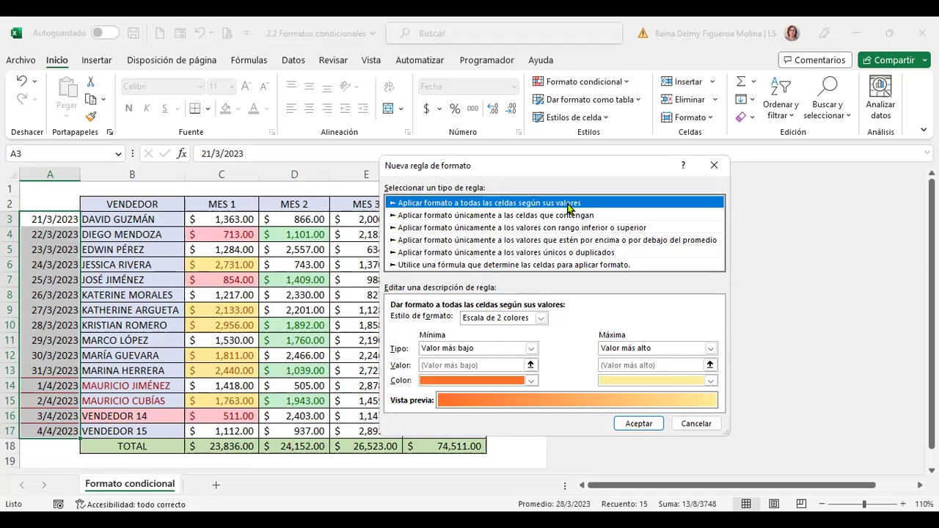
- Set the rule to format only cells containing dates occurring Ayer, then open its Formato settings
{"action": "left_click", "coordinate": [542, 318]}
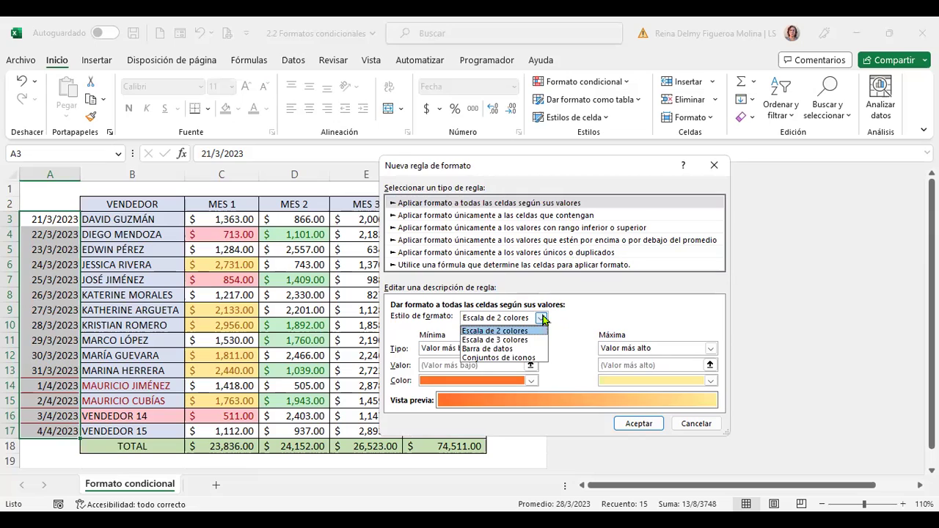
{"action": "left_click", "coordinate": [542, 319]}
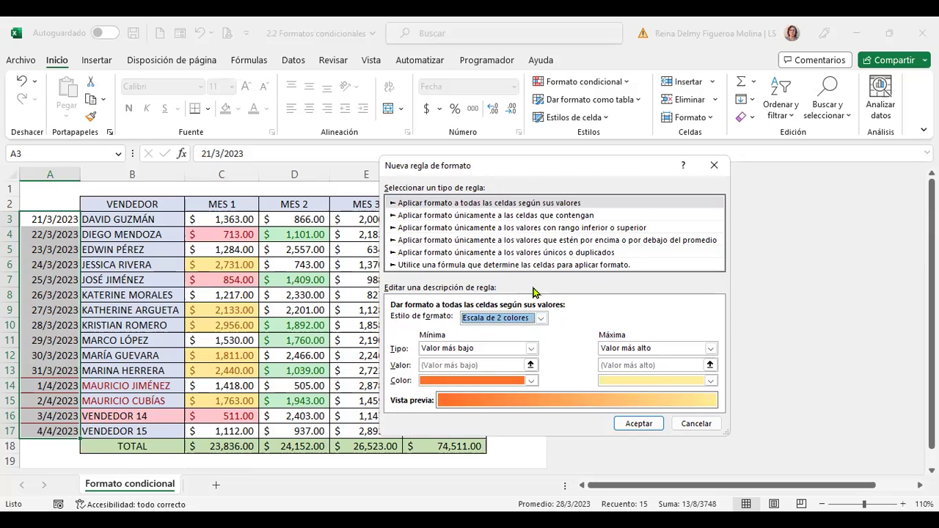
{"action": "left_click", "coordinate": [518, 217]}
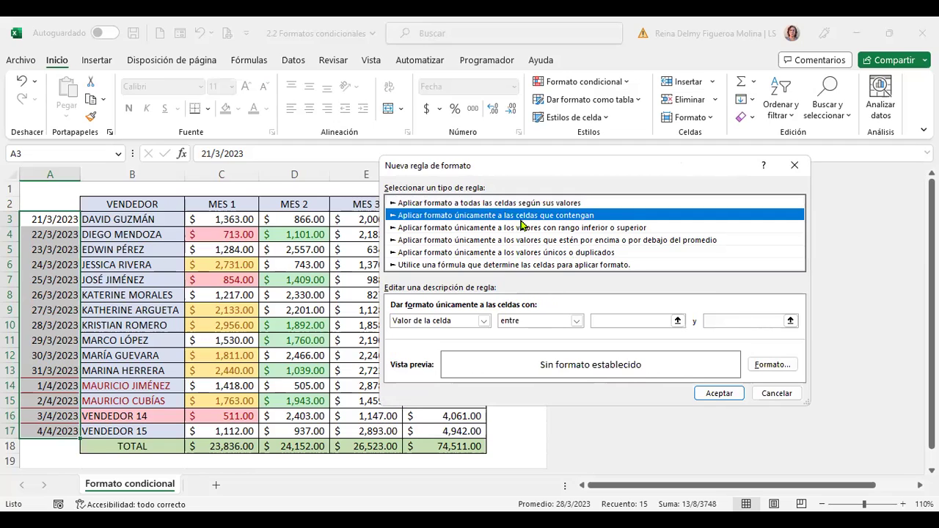
{"action": "left_click", "coordinate": [484, 321]}
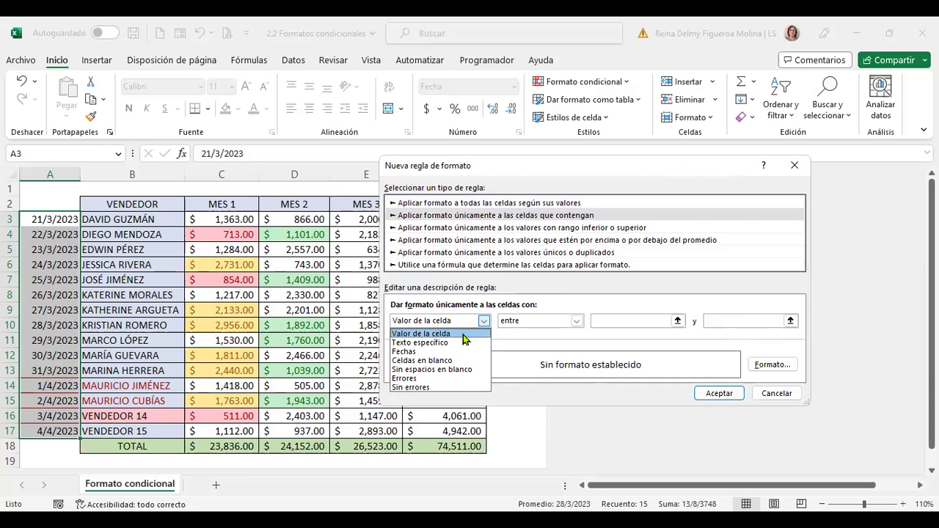
{"action": "left_click", "coordinate": [455, 352]}
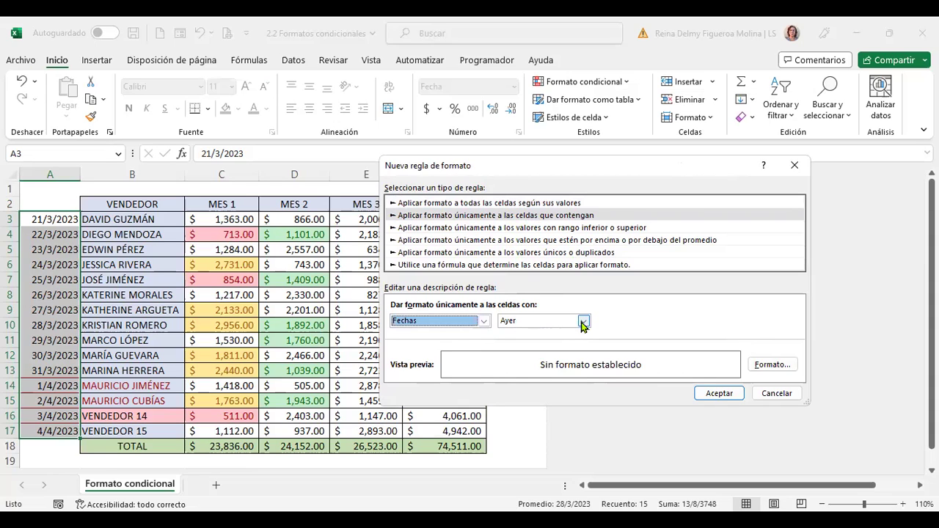
{"action": "left_click", "coordinate": [779, 370]}
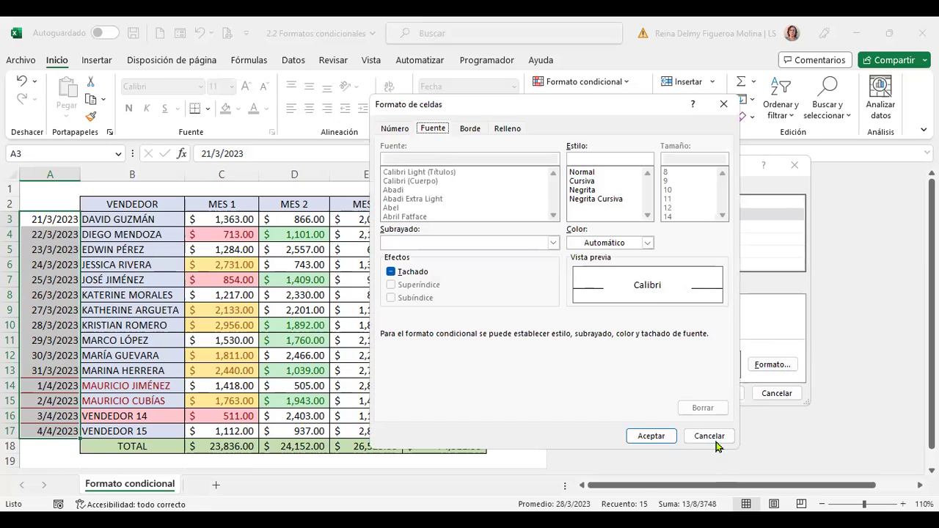
- Cancel the Format Cells and New Rule dialogs, then select the whole sales table
{"action": "left_click", "coordinate": [715, 440]}
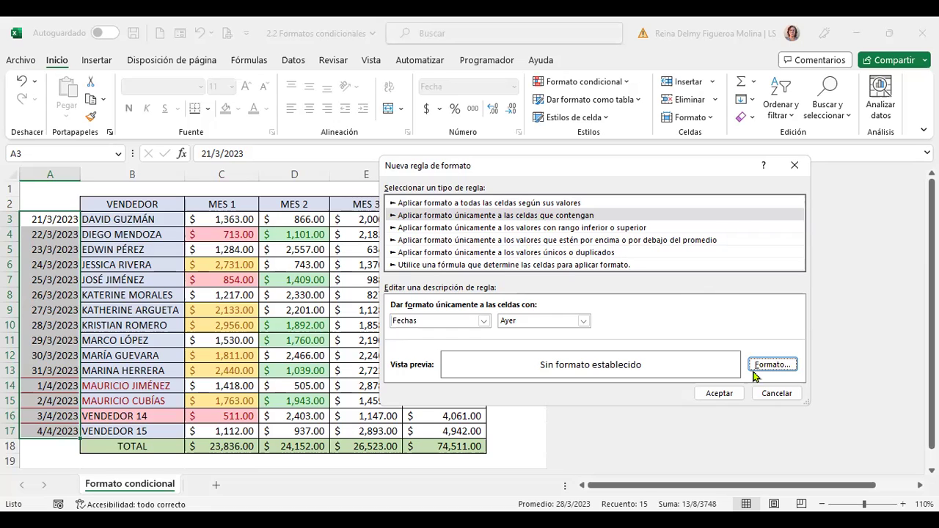
{"action": "key", "text": "Escape"}
{"action": "mouse_move", "coordinate": [51, 219]}
{"action": "left_mouse_down"}
{"action": "mouse_move", "coordinate": [439, 283]}
{"action": "mouse_move", "coordinate": [443, 429]}
{"action": "left_mouse_up"}
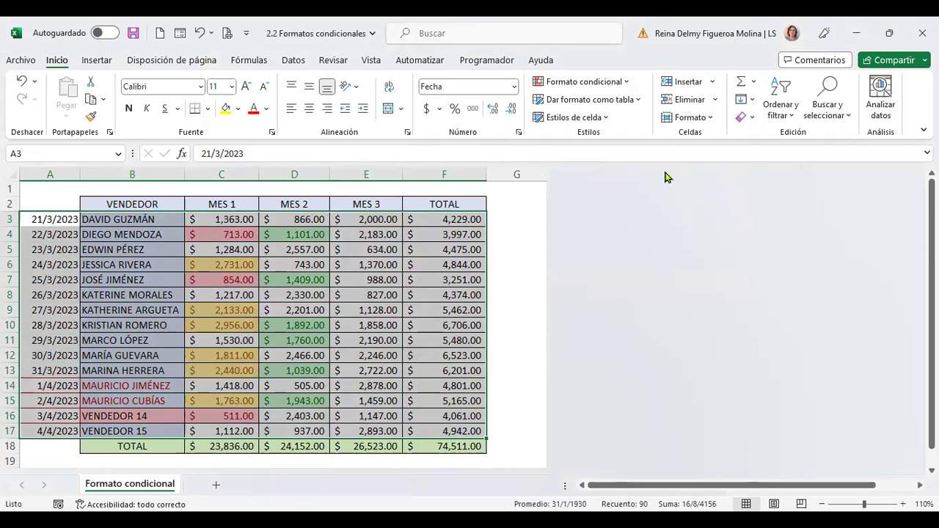
- Create a new rule for the selected table targeting dates occurring Ayer and open its Formato settings
{"action": "left_click", "coordinate": [626, 86]}
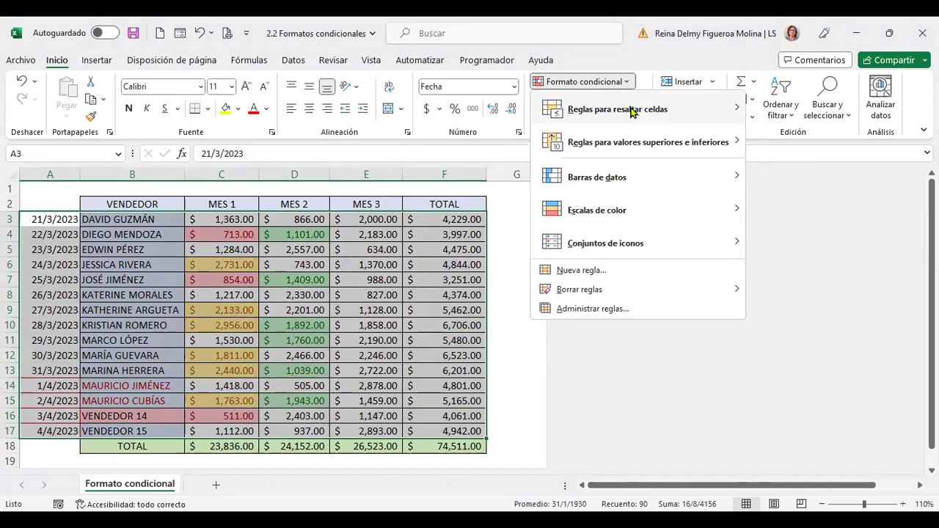
{"action": "mouse_move", "coordinate": [638, 110]}
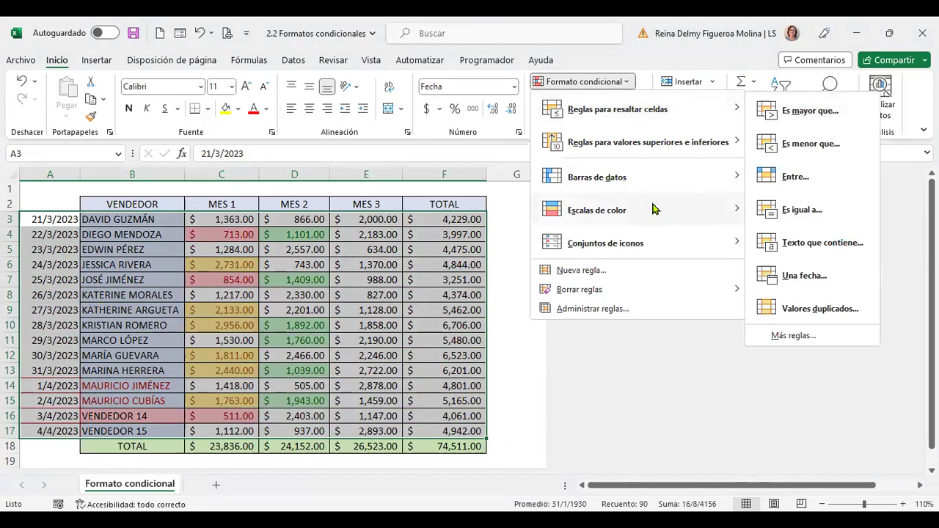
{"action": "left_click", "coordinate": [591, 269]}
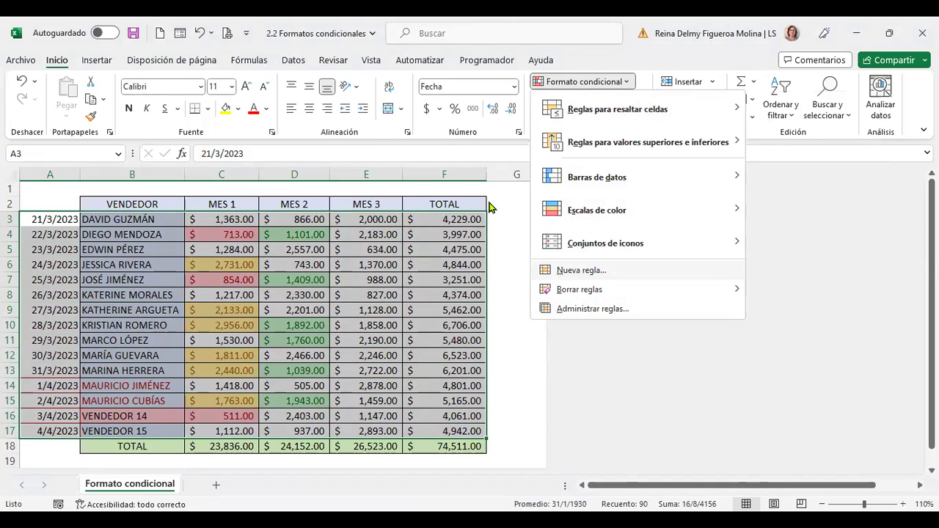
{"action": "left_click", "coordinate": [483, 200]}
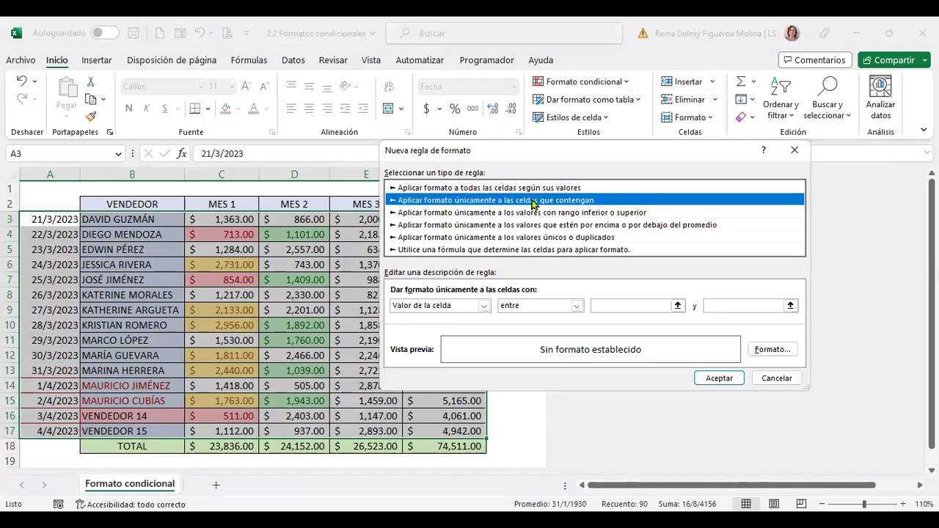
{"action": "left_click", "coordinate": [483, 305]}
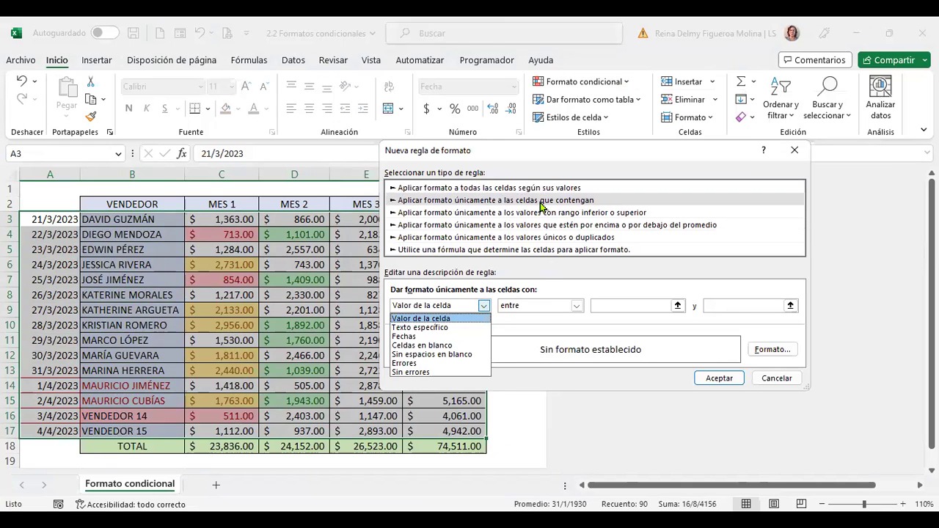
{"action": "left_click", "coordinate": [430, 337]}
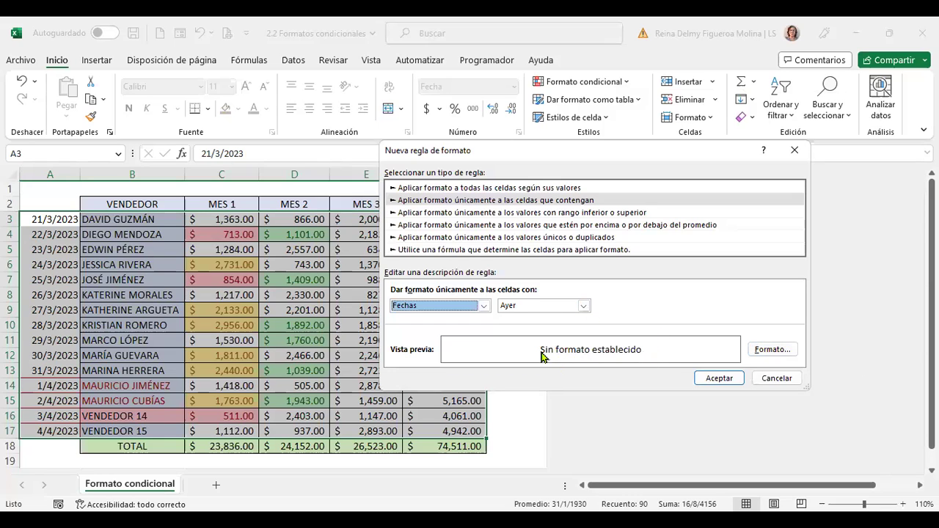
{"action": "left_click", "coordinate": [767, 350]}
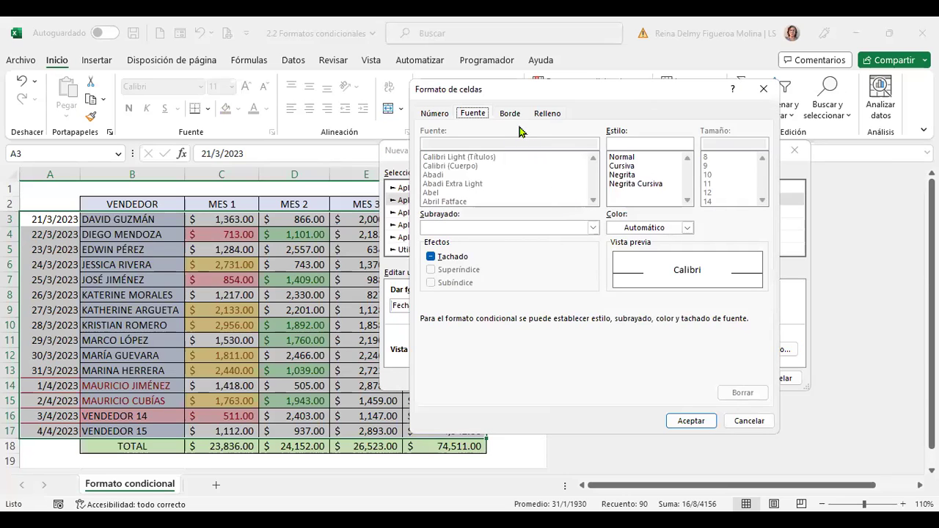
- Give the Ayer date rule a black fill and white font colour, and save it
{"action": "left_click", "coordinate": [544, 115]}
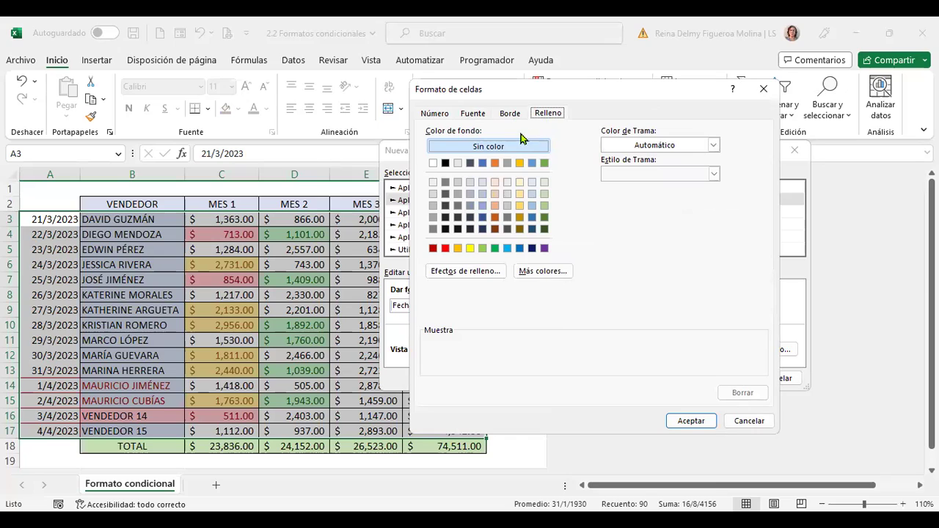
{"action": "left_click", "coordinate": [445, 163]}
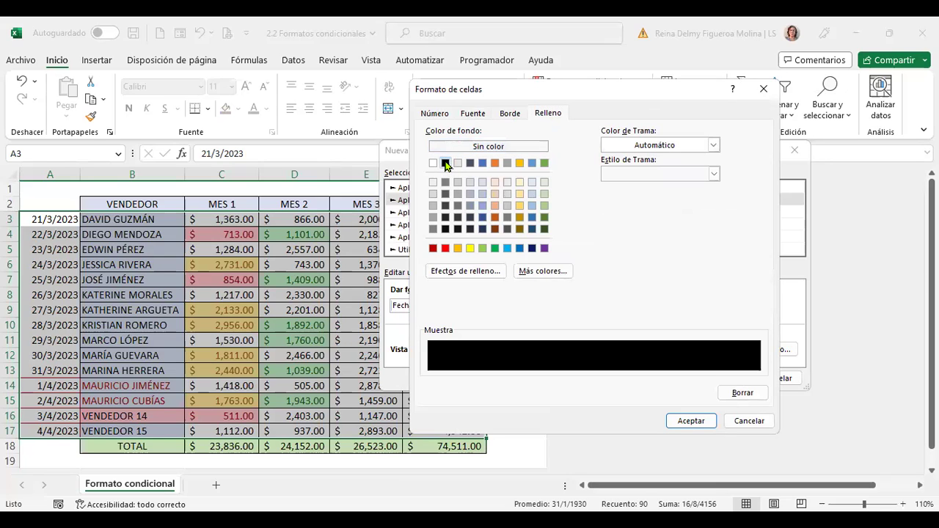
{"action": "left_click", "coordinate": [473, 114]}
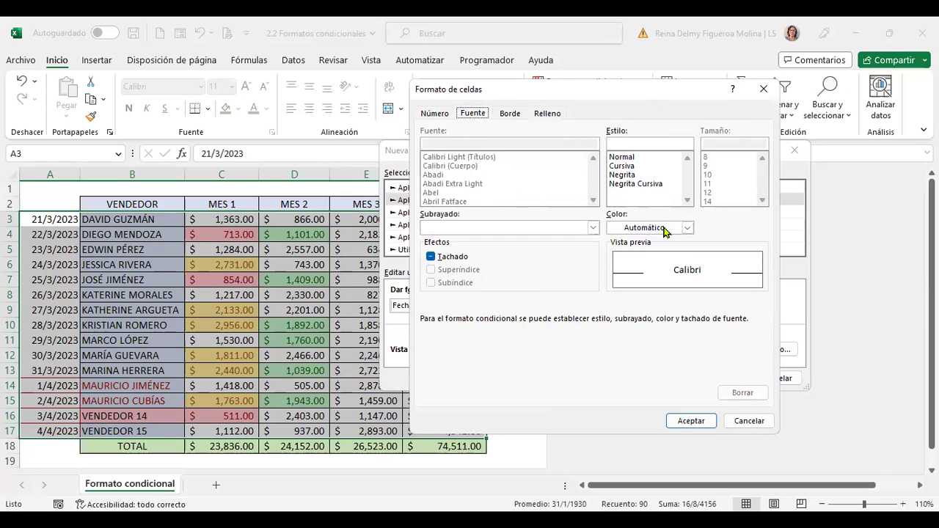
{"action": "left_click", "coordinate": [688, 229]}
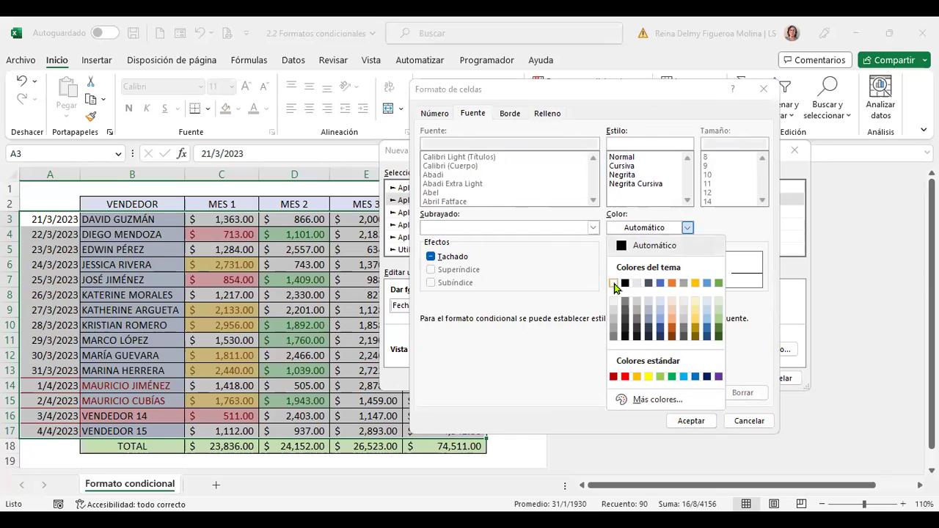
{"action": "left_click", "coordinate": [614, 284]}
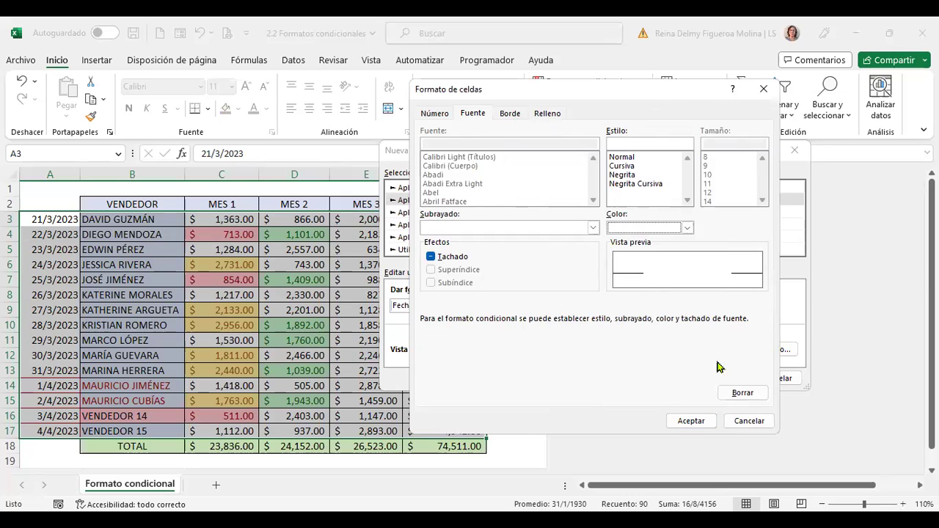
{"action": "left_click", "coordinate": [691, 421]}
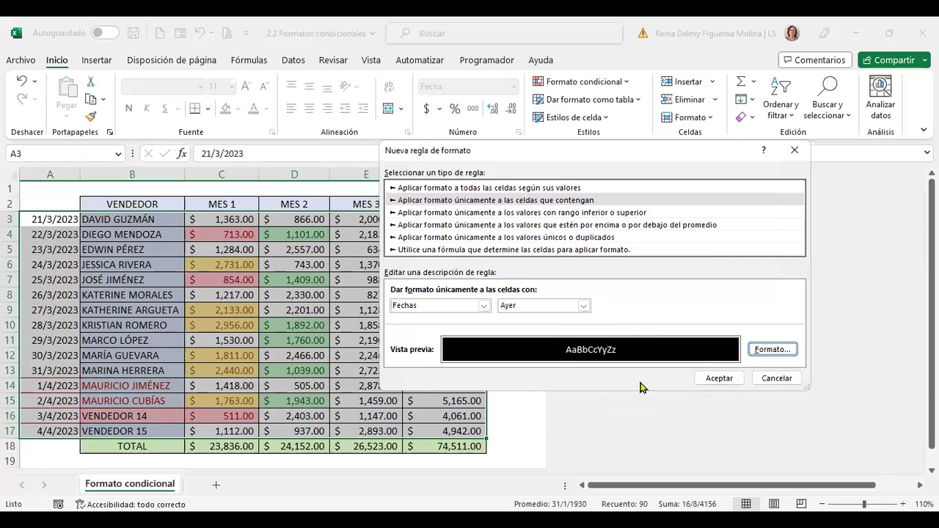
{"action": "left_click", "coordinate": [733, 378]}
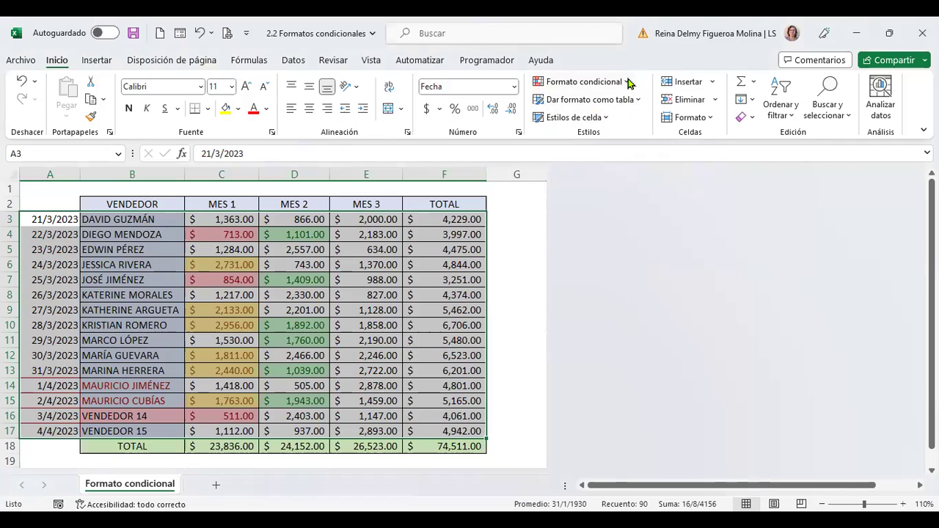
- In the rules manager, edit the Ayer date rule so it targets Hoy instead
{"action": "left_click", "coordinate": [627, 83]}
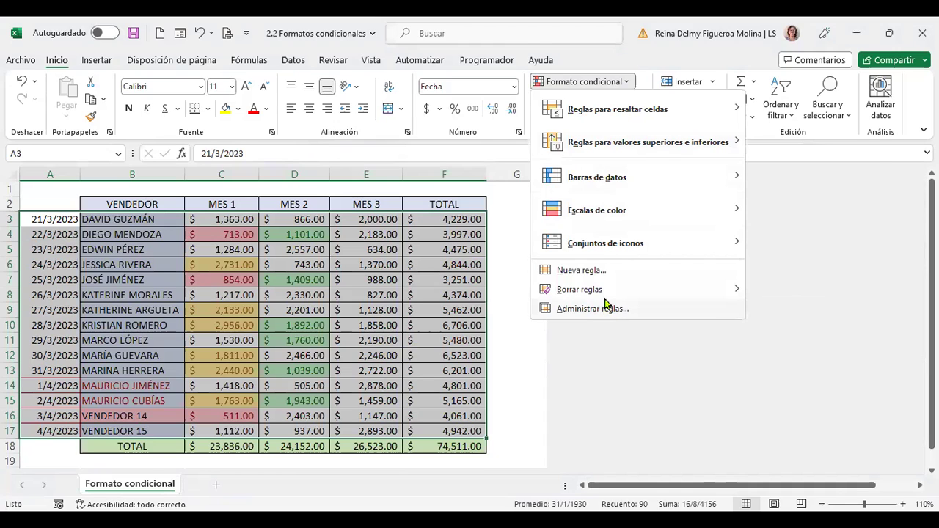
{"action": "left_click", "coordinate": [602, 309]}
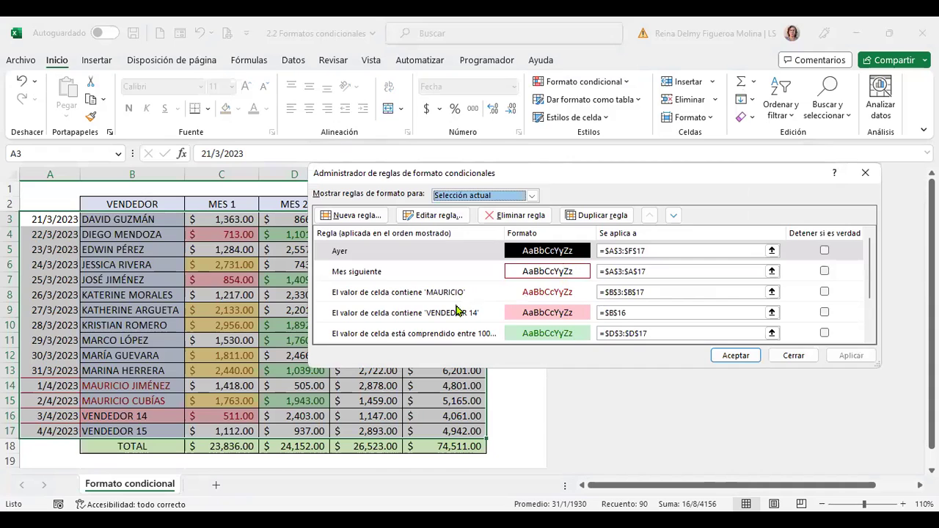
{"action": "scroll", "coordinate": [459, 308], "scroll_direction": "down", "scroll_amount": 1}
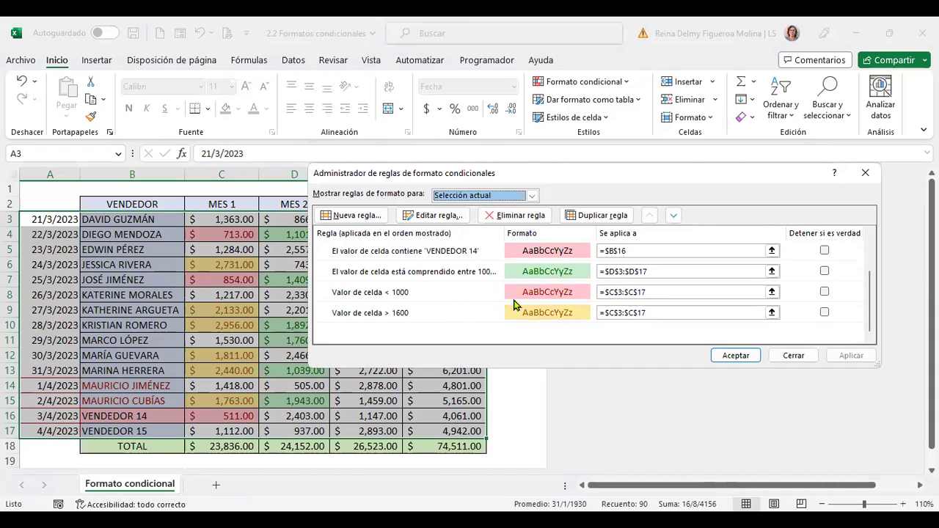
{"action": "scroll", "coordinate": [511, 304], "scroll_direction": "up", "scroll_amount": 1}
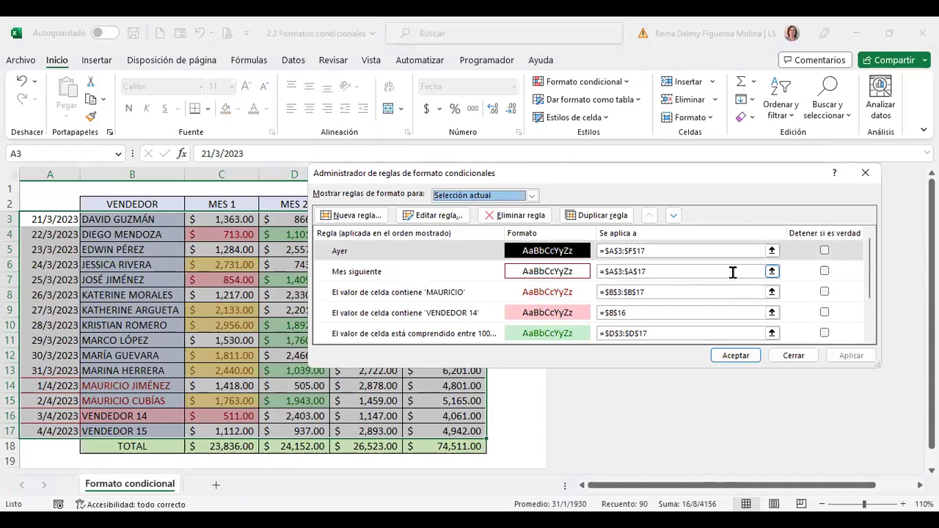
{"action": "left_click", "coordinate": [393, 254]}
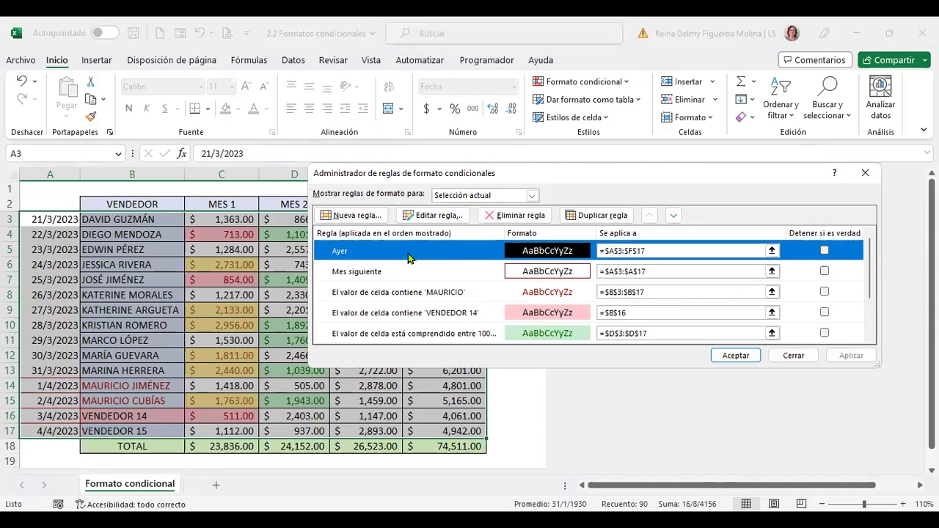
{"action": "left_click", "coordinate": [452, 217]}
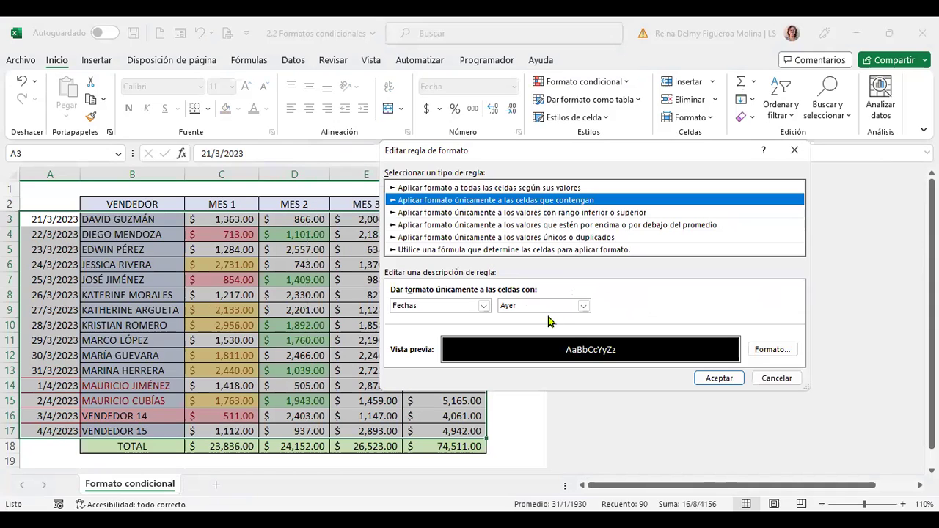
{"action": "left_click", "coordinate": [584, 306]}
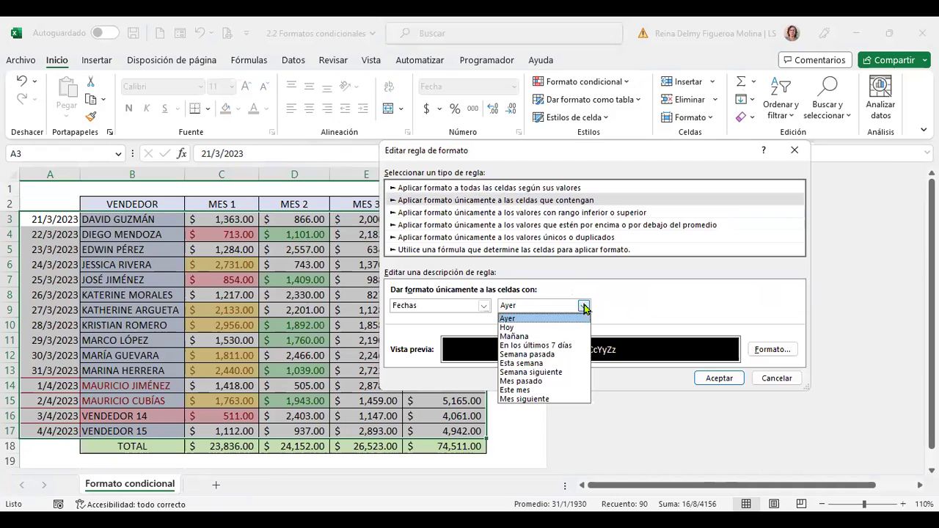
{"action": "left_click", "coordinate": [543, 328]}
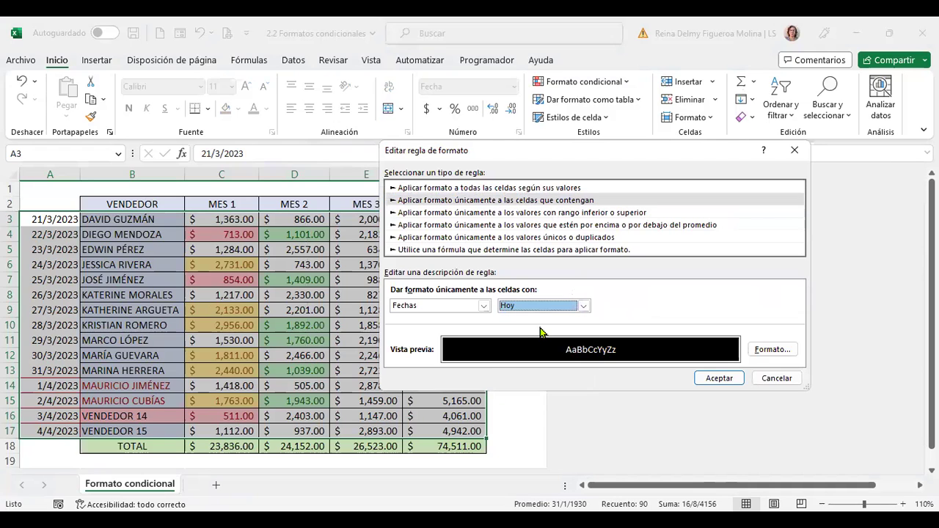
{"action": "left_click", "coordinate": [718, 380]}
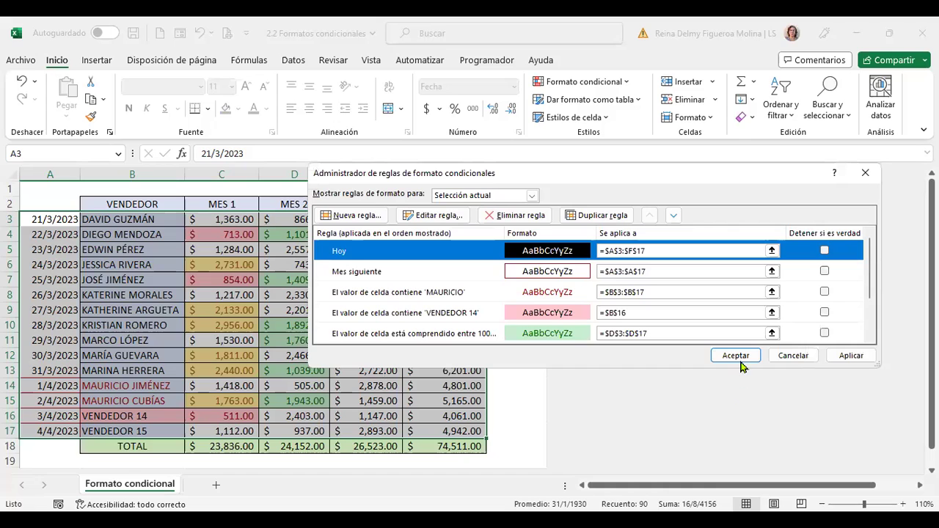
{"action": "left_click", "coordinate": [739, 357]}
{"action": "left_click", "coordinate": [737, 355]}
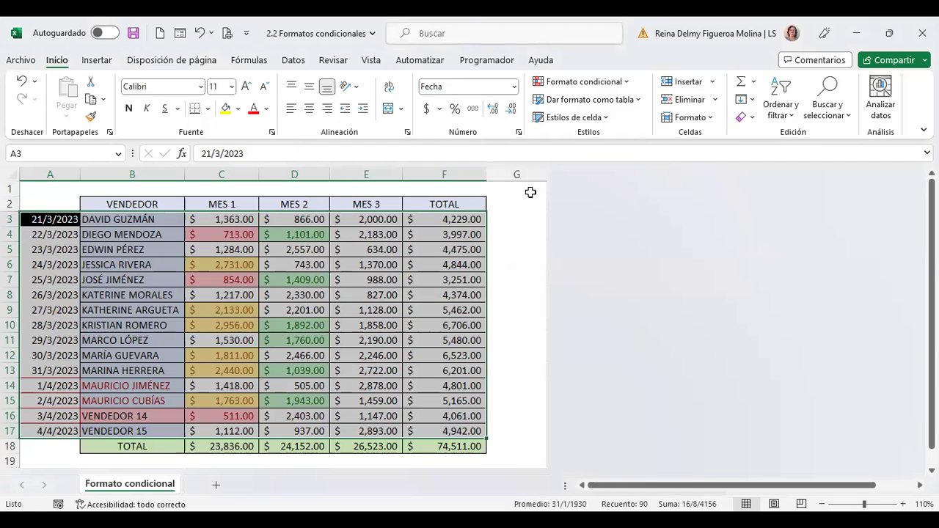
- Open the rules manager listing rules for the current selection and select the Hoy rule
{"action": "left_click", "coordinate": [628, 84]}
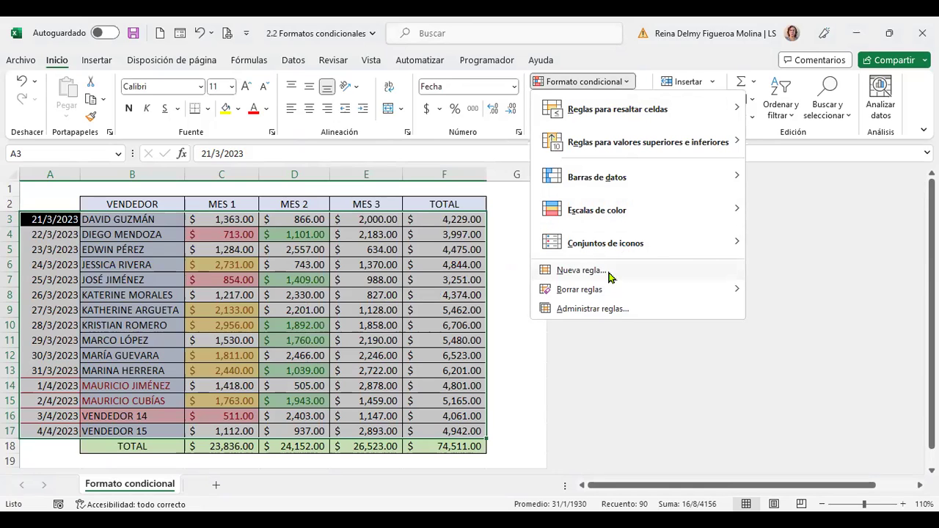
{"action": "left_click", "coordinate": [611, 311]}
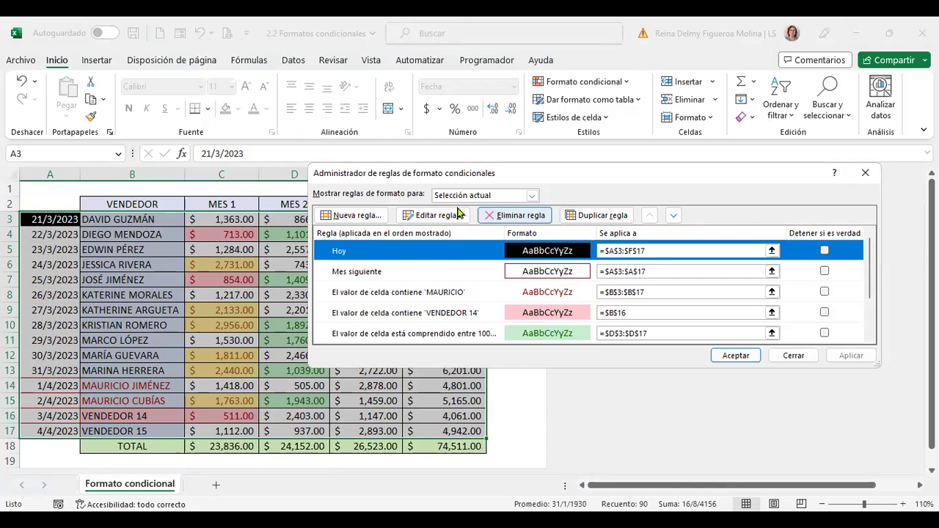
{"action": "left_click", "coordinate": [532, 196]}
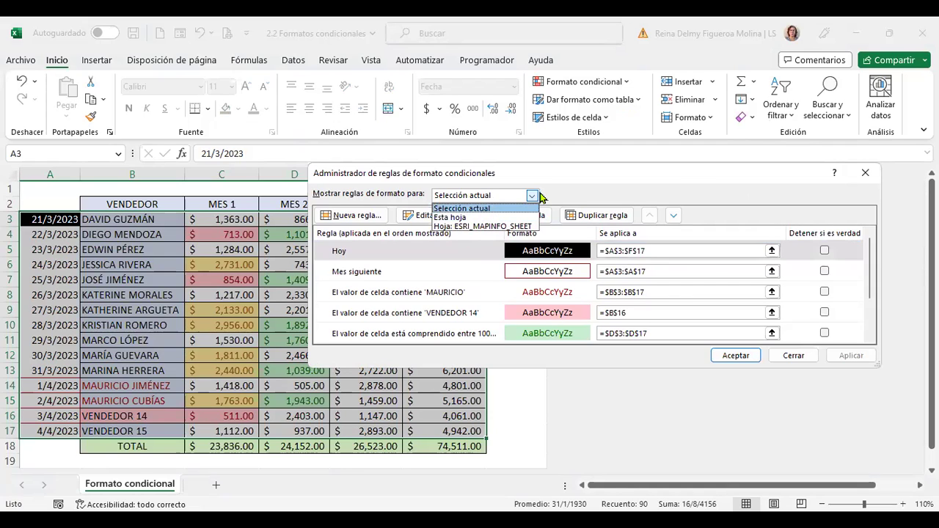
{"action": "left_click", "coordinate": [560, 198]}
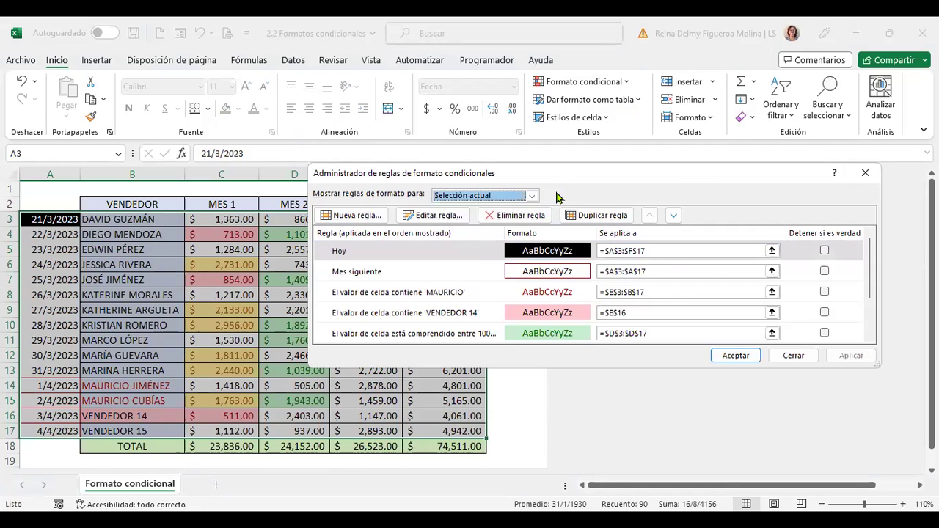
{"action": "left_click", "coordinate": [443, 250]}
- Switch the Hoy rule to the 'Utilice una fórmula' rule type, ready to enter its formula
{"action": "left_click", "coordinate": [445, 216]}
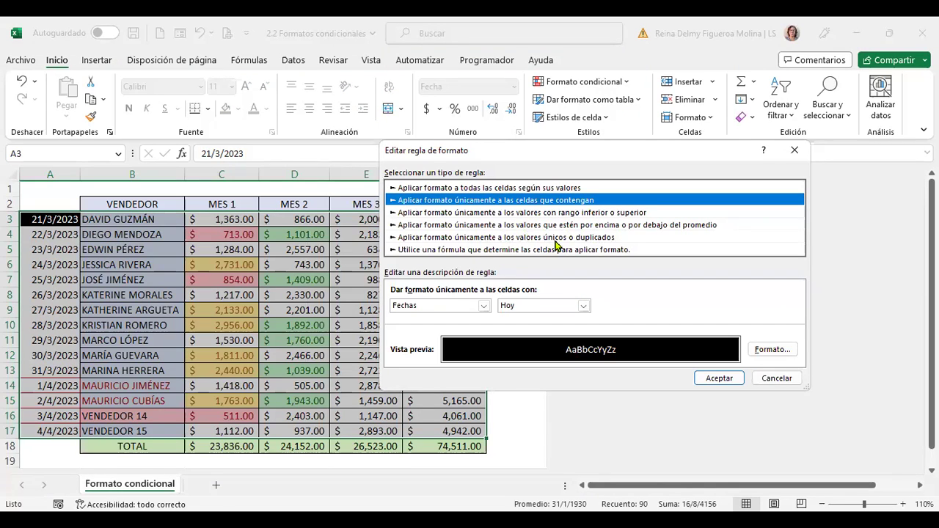
{"action": "left_click", "coordinate": [484, 251]}
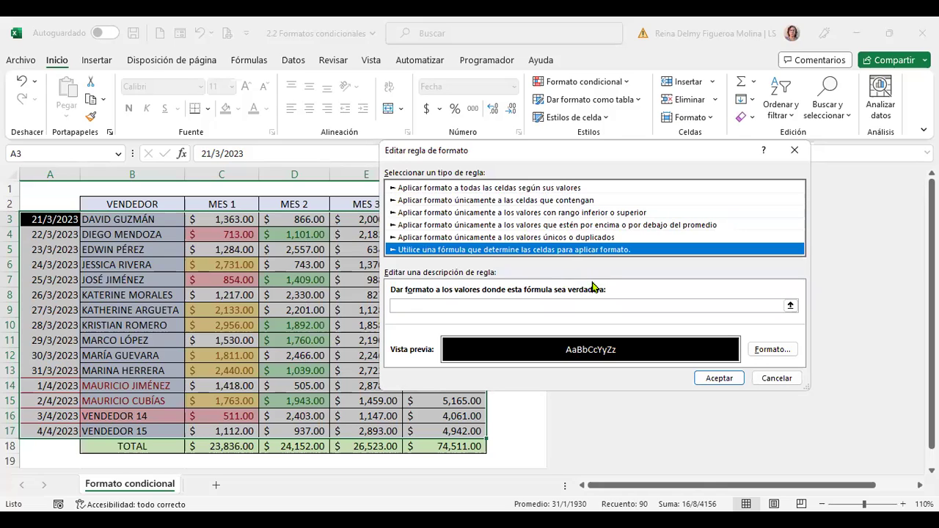
{"action": "left_click", "coordinate": [595, 305]}
{"action": "left_click", "coordinate": [594, 306]}
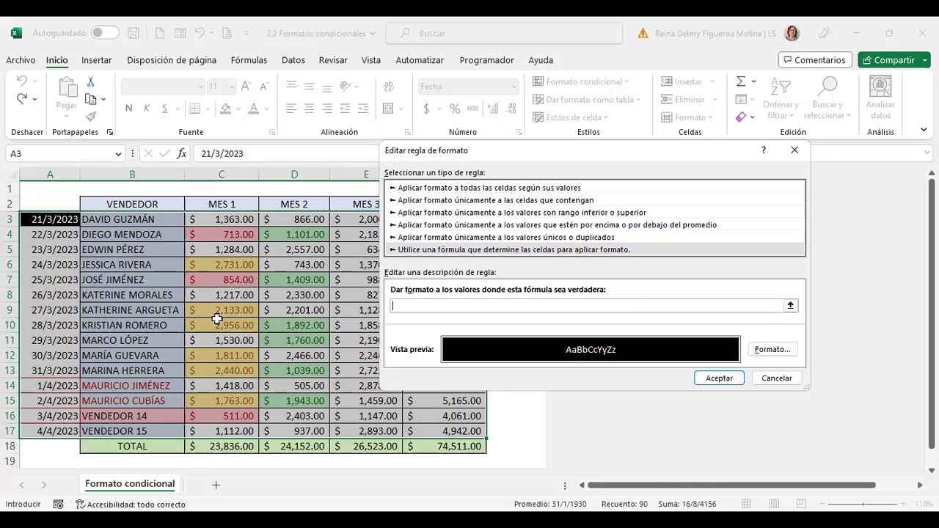
- Set the black-fill rule's formula to =$A$3=21/3/2023 and save it to the rules
{"action": "left_click", "coordinate": [392, 306]}
{"action": "left_click", "coordinate": [59, 218]}
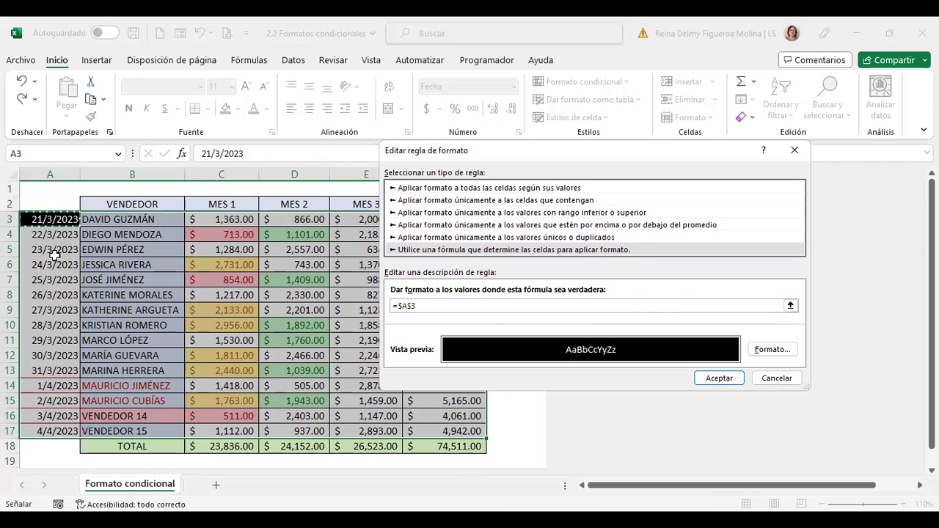
{"action": "left_click", "coordinate": [49, 431], "text": "shift"}
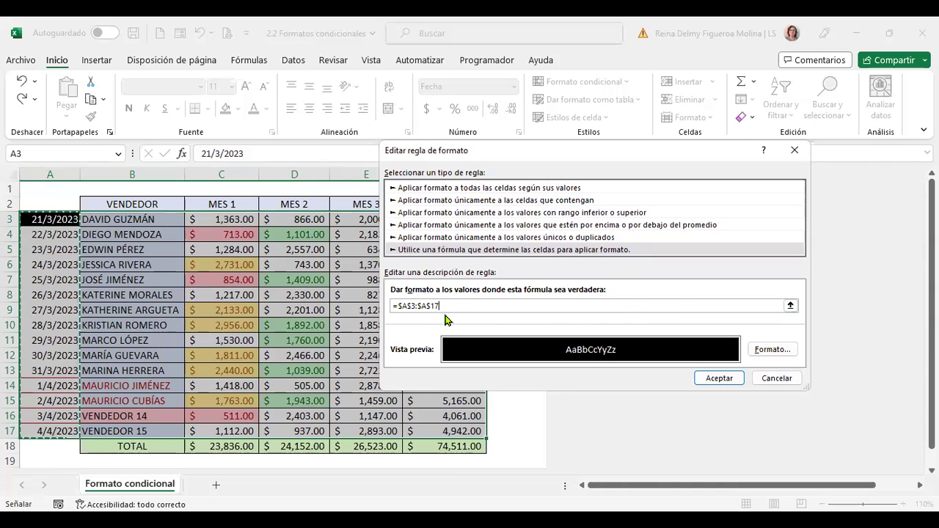
{"action": "left_click", "coordinate": [465, 306]}
{"action": "key", "text": "BackSpace"}
{"action": "key", "text": "BackSpace"}
{"action": "key", "text": "BackSpace"}
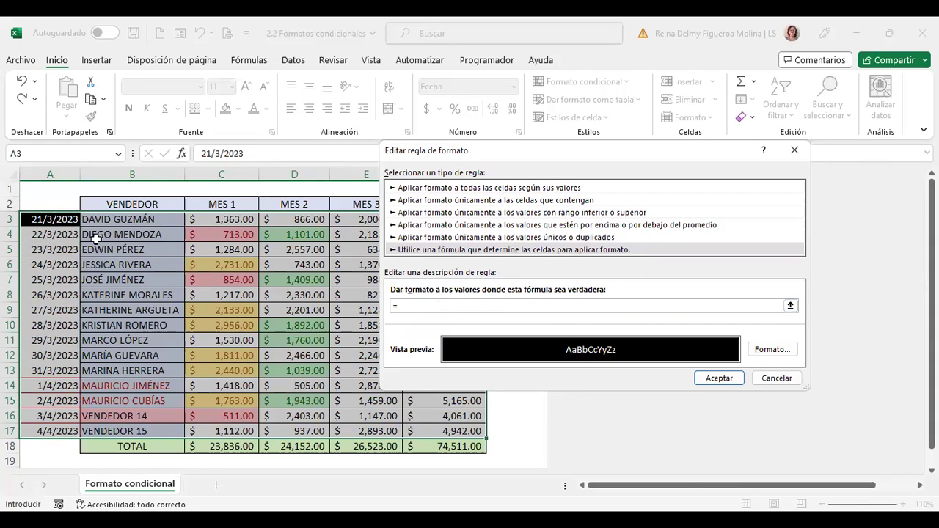
{"action": "left_click", "coordinate": [50, 219]}
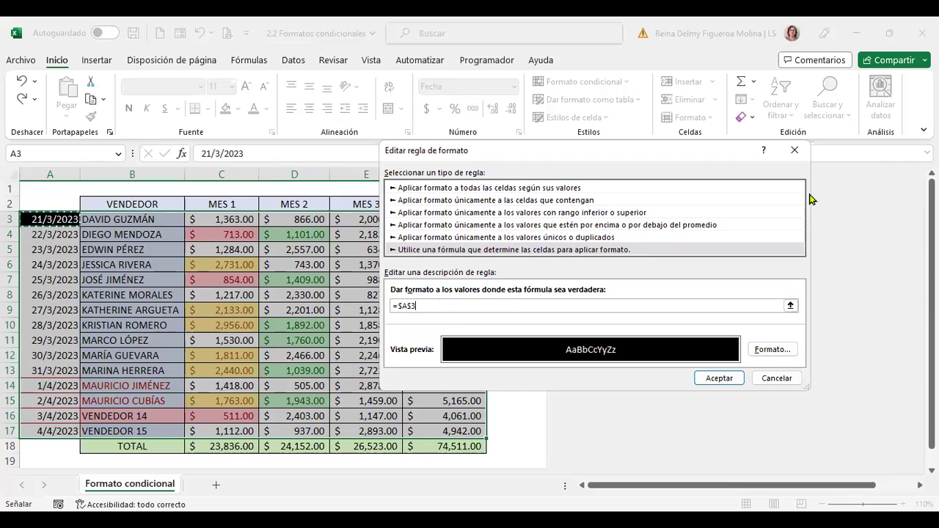
{"action": "type", "text": "=21/3/2023"}
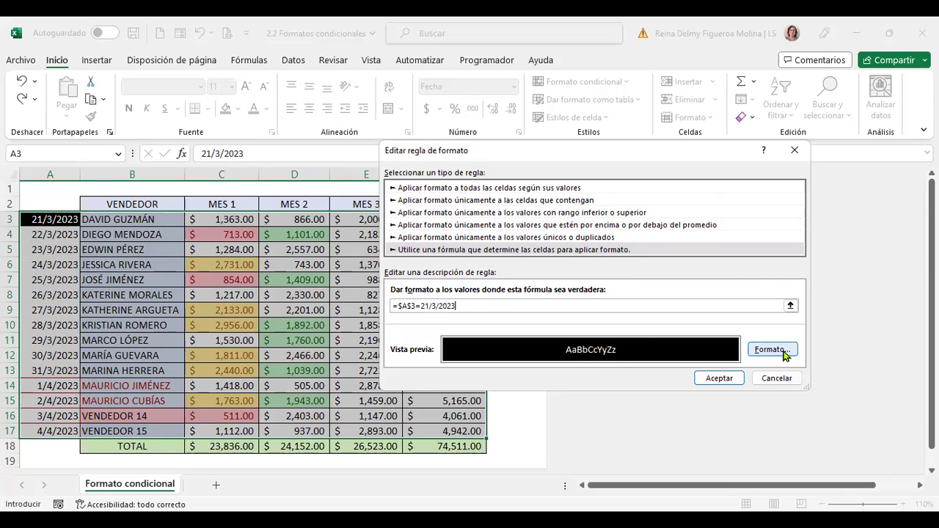
{"action": "left_click", "coordinate": [738, 378]}
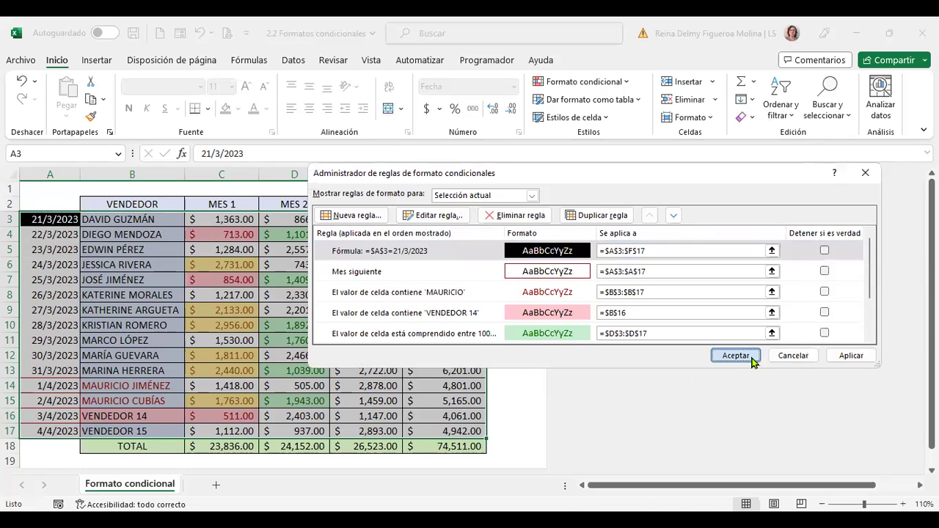
{"action": "left_click", "coordinate": [752, 359]}
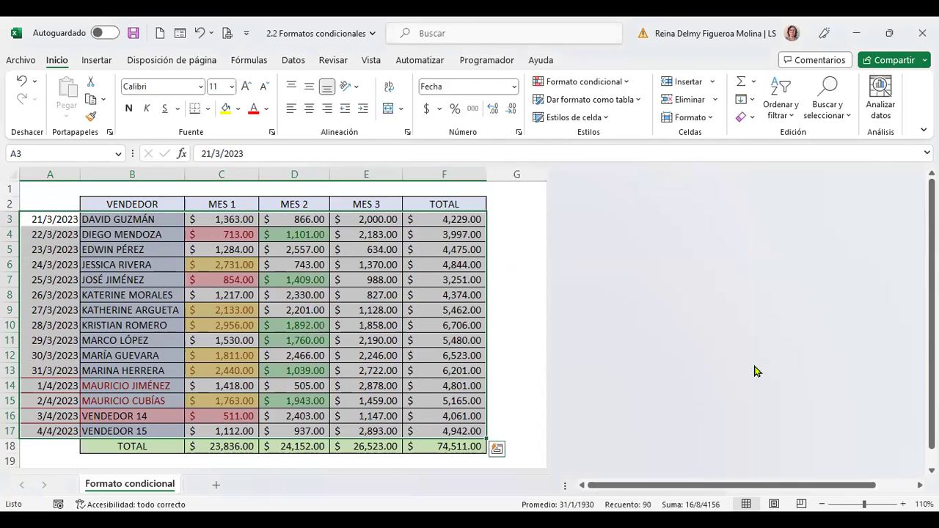
- Select dates A3:A17 and open the date formula rule for editing in the Rules Manager
{"action": "left_click", "coordinate": [50, 219]}
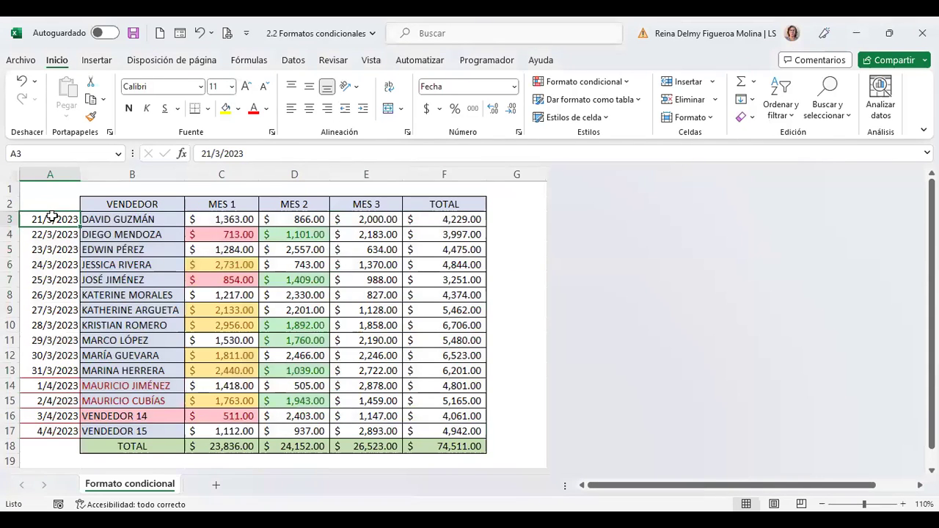
{"action": "left_click_drag", "start_coordinate": [52, 217], "coordinate": [42, 432]}
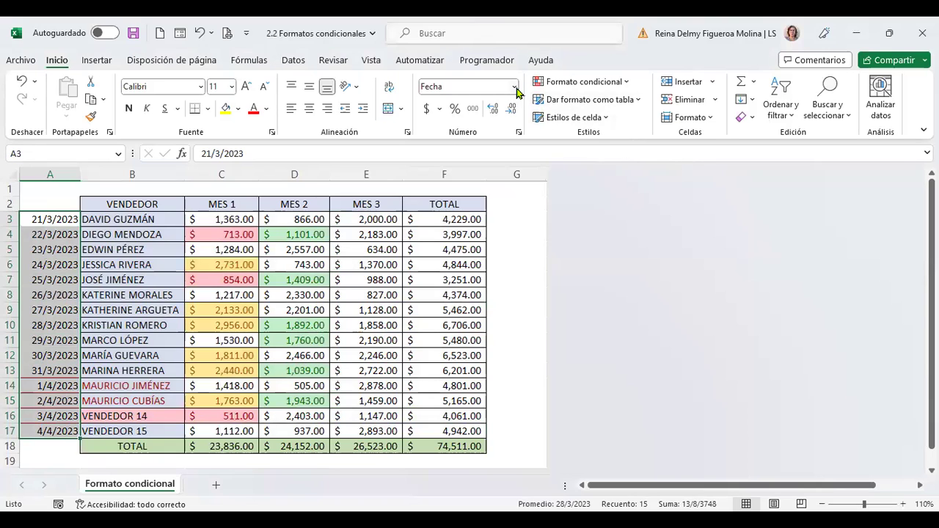
{"action": "left_click", "coordinate": [627, 85]}
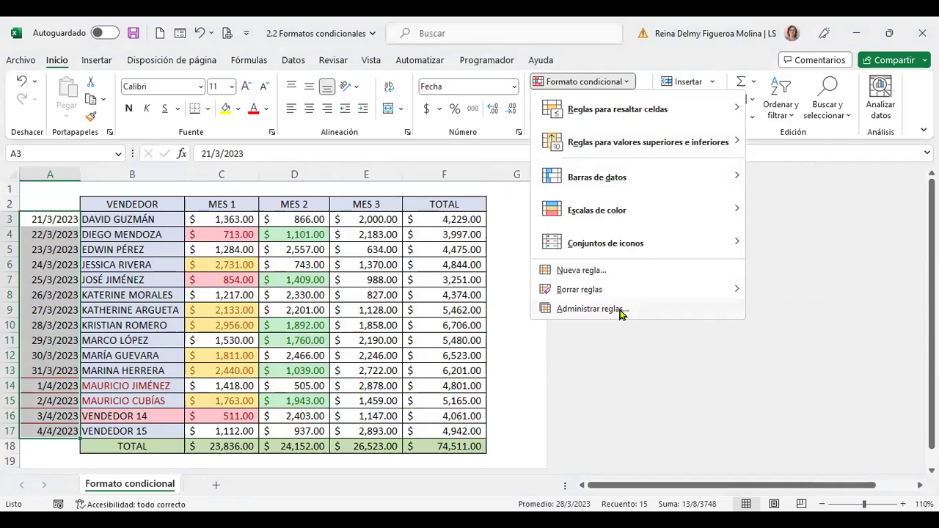
{"action": "left_click", "coordinate": [620, 310]}
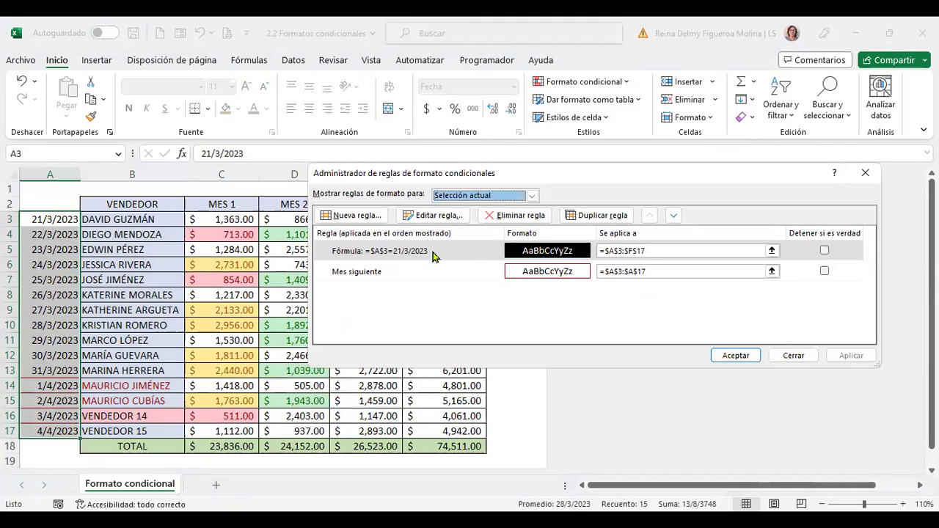
{"action": "left_click", "coordinate": [433, 254]}
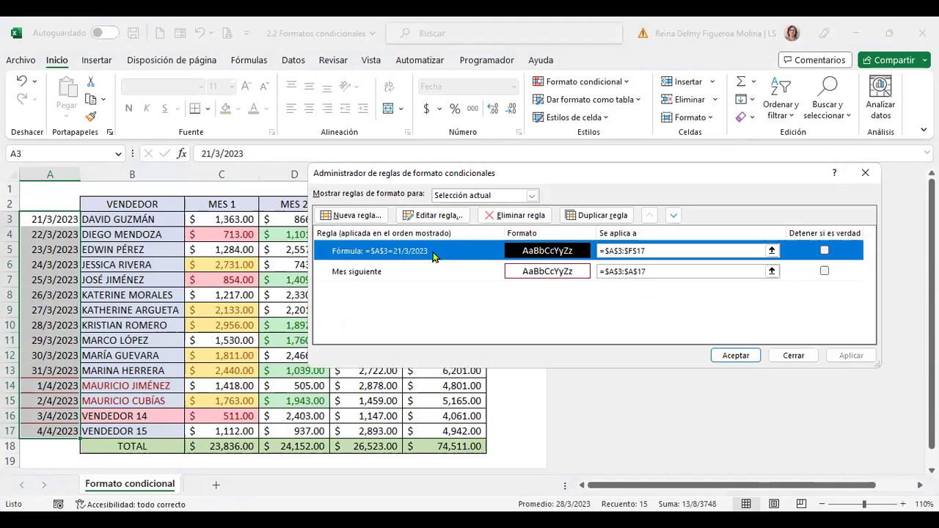
{"action": "left_click", "coordinate": [443, 217]}
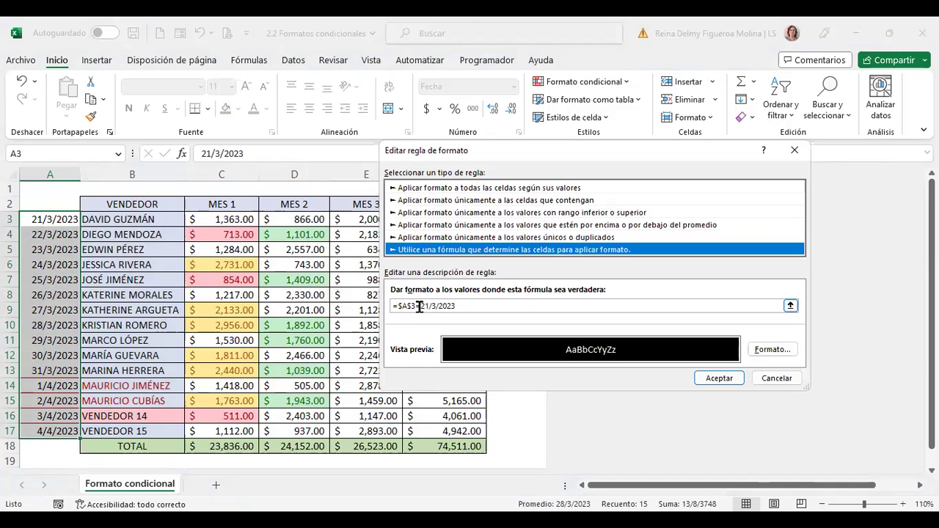
- Change the formula to the relative =A3>21/3/2023 and apply the rule
{"action": "left_click", "coordinate": [419, 306]}
{"action": "key", "text": "BackSpace"}
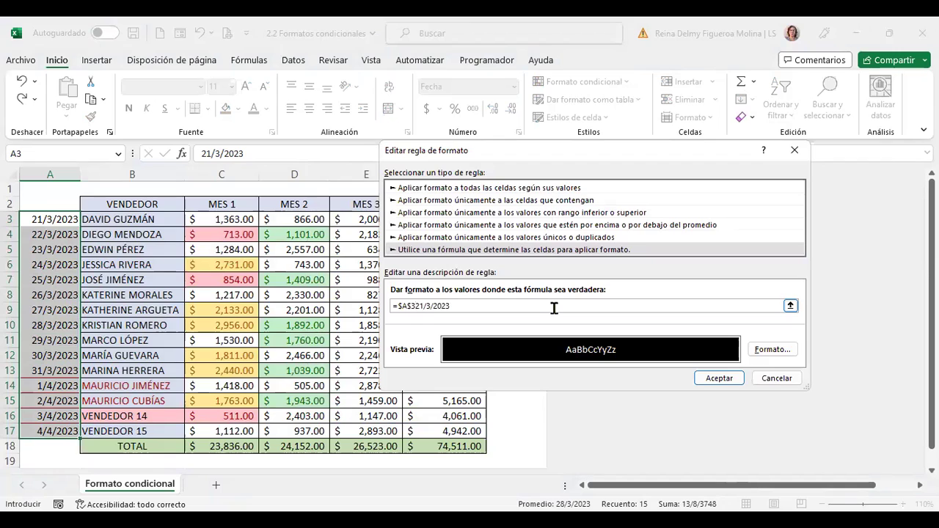
{"action": "type", "text": "<"}
{"action": "key", "text": "BackSpace"}
{"action": "type", "text": ">"}
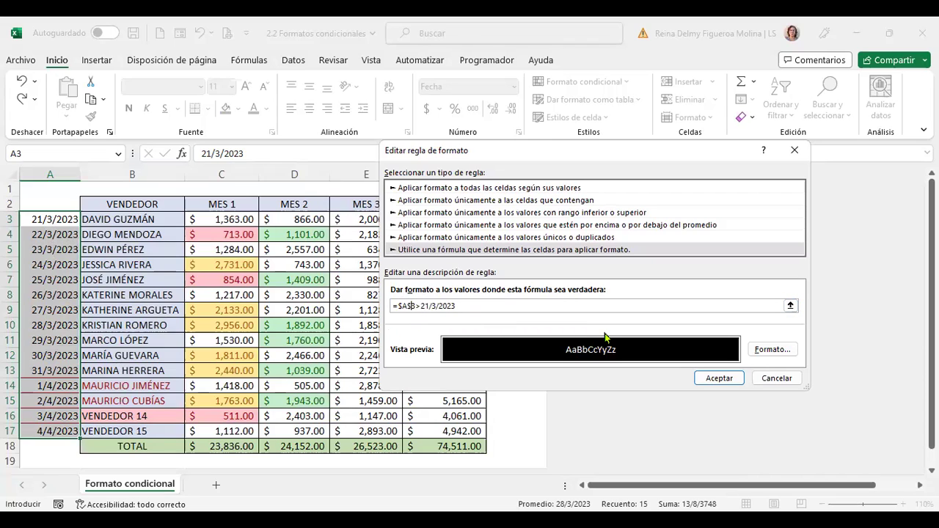
{"action": "key", "text": "BackSpace"}
{"action": "left_click", "coordinate": [408, 306]}
{"action": "key", "text": "BackSpace"}
{"action": "left_click", "coordinate": [728, 377]}
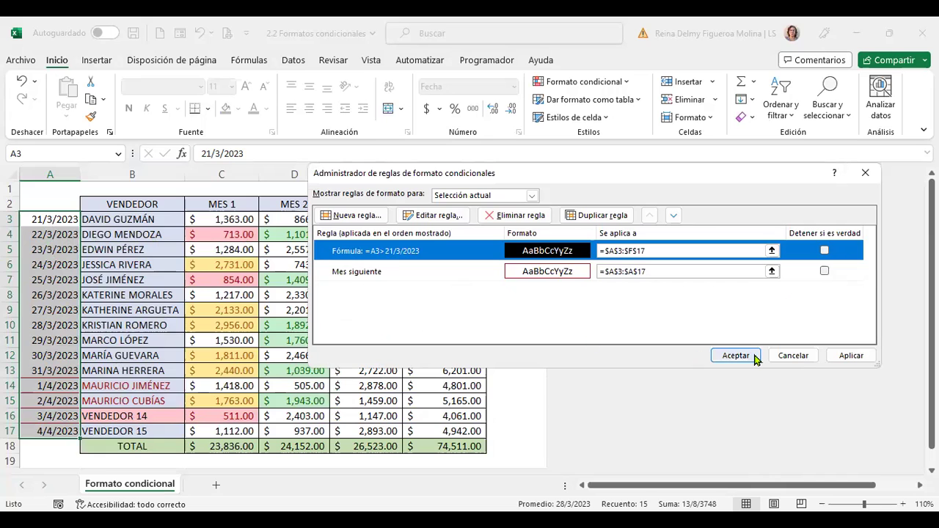
{"action": "left_click", "coordinate": [755, 358]}
{"action": "left_click", "coordinate": [756, 357]}
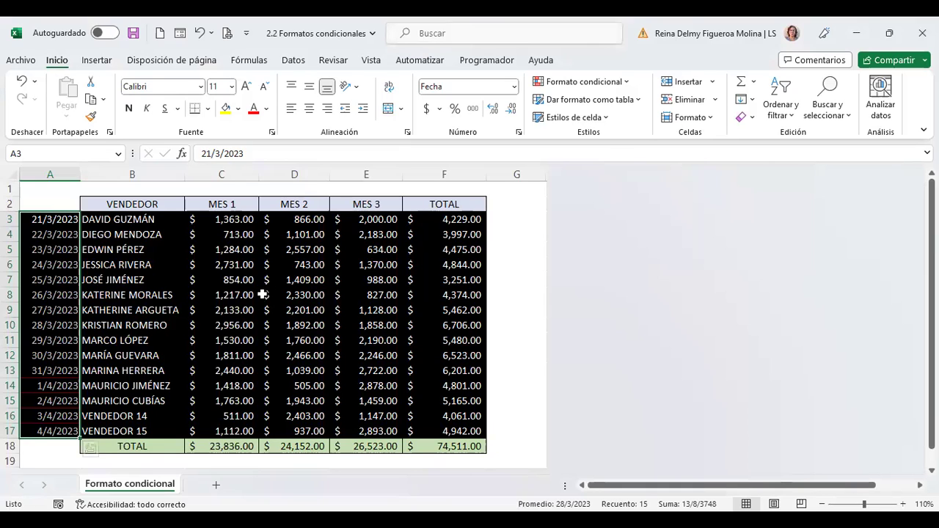
- Open the date formula rule for editing from the conditional formatting Rules Manager
{"action": "left_click", "coordinate": [627, 85]}
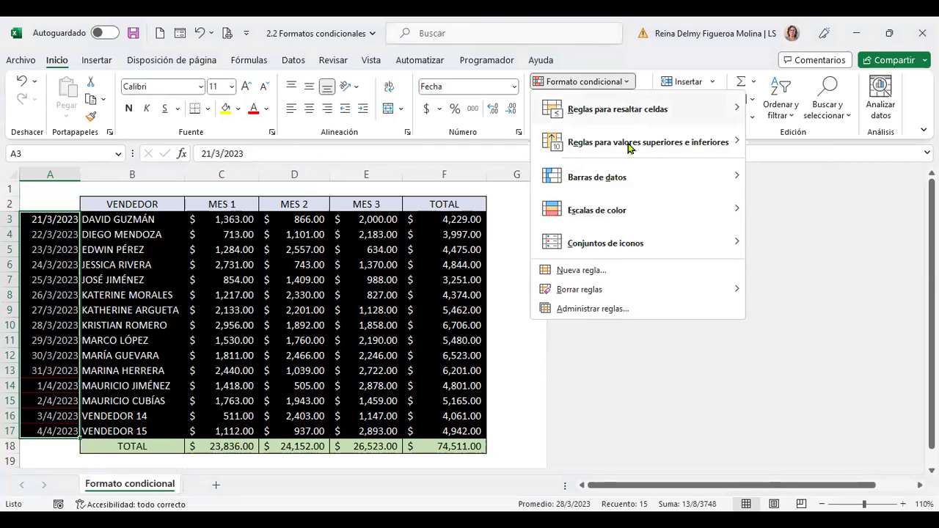
{"action": "mouse_move", "coordinate": [606, 295]}
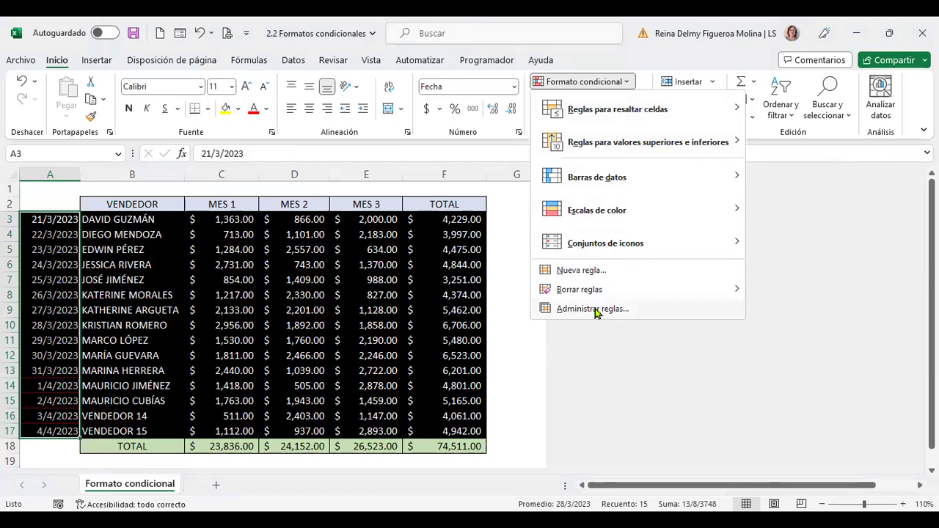
{"action": "left_click", "coordinate": [596, 311]}
{"action": "left_click", "coordinate": [429, 253]}
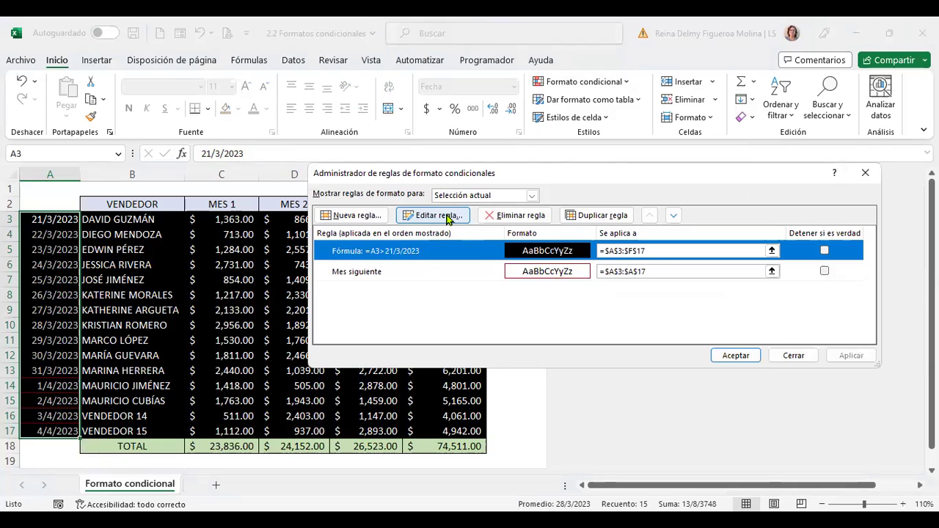
{"action": "left_click", "coordinate": [449, 217]}
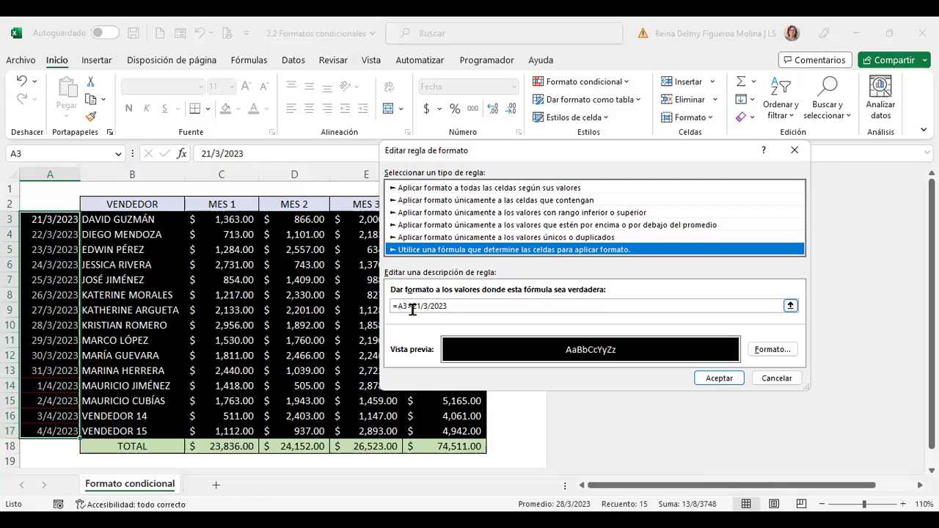
- Change the formula to =A3=22/3/2023 and apply the rule
{"action": "left_click", "coordinate": [412, 306]}
{"action": "key", "text": "BackSpace"}
{"action": "type", "text": "="}
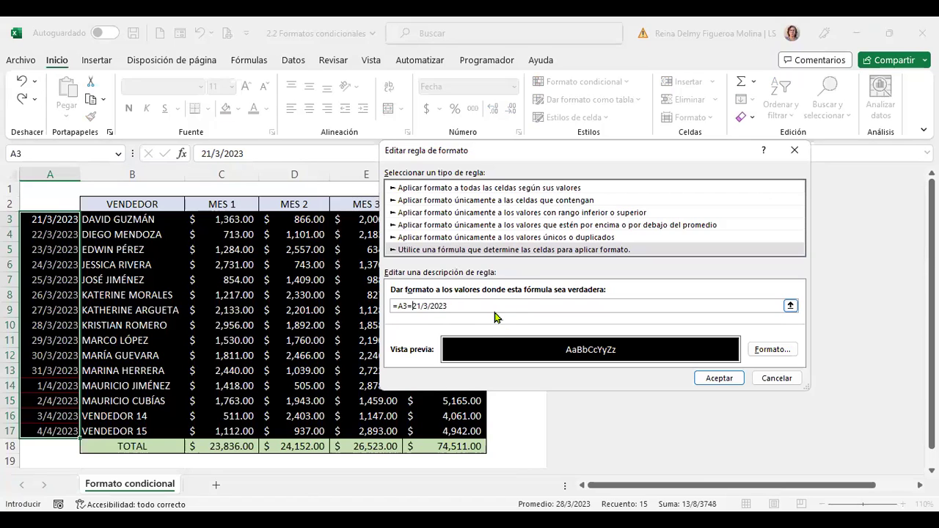
{"action": "left_click", "coordinate": [415, 305]}
{"action": "key", "text": "Delete"}
{"action": "type", "text": "2"}
{"action": "left_click", "coordinate": [725, 381]}
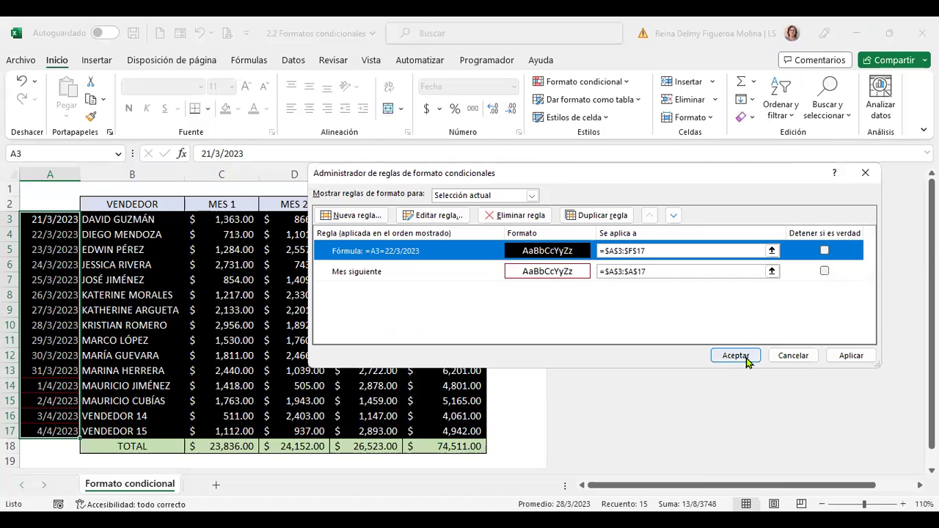
{"action": "left_click", "coordinate": [779, 359]}
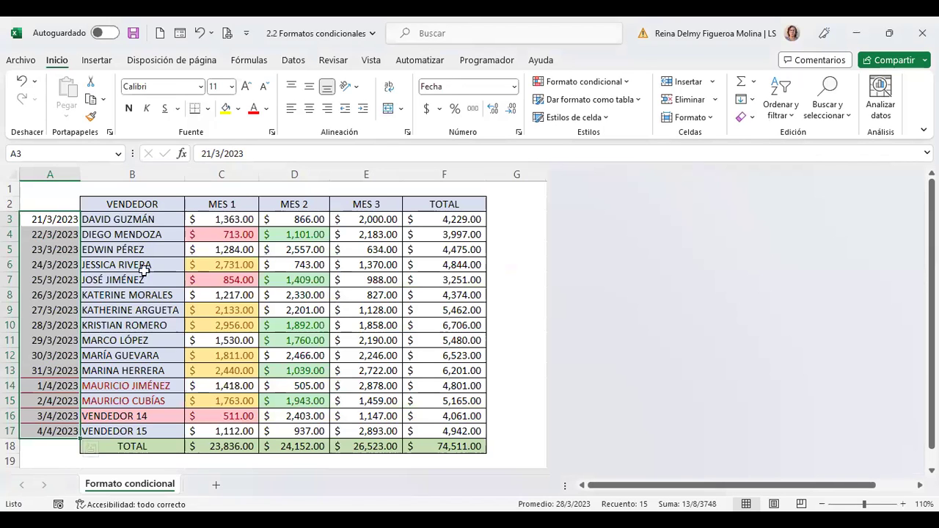
- Select cell A3 and pick the date formula rule in the Rules Manager
{"action": "left_click", "coordinate": [67, 234]}
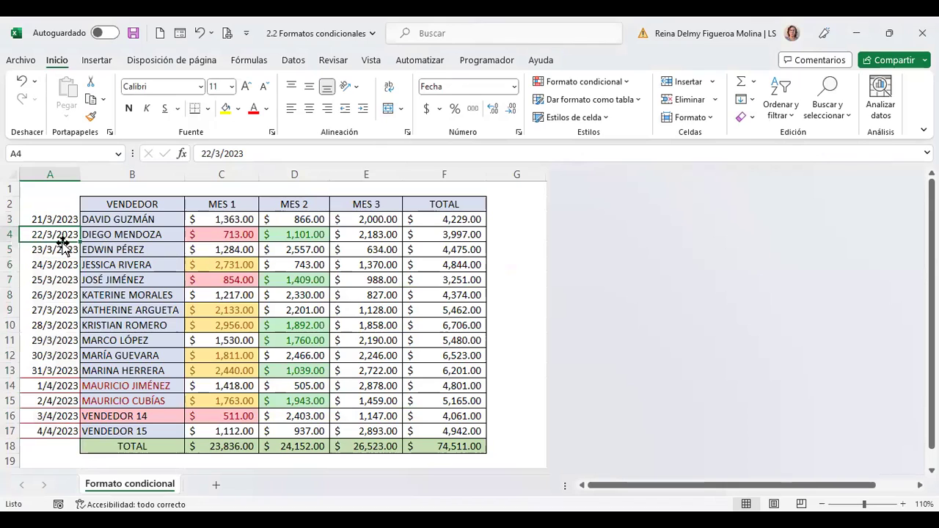
{"action": "left_click_drag", "start_coordinate": [57, 218], "coordinate": [46, 430]}
{"action": "left_click", "coordinate": [55, 219]}
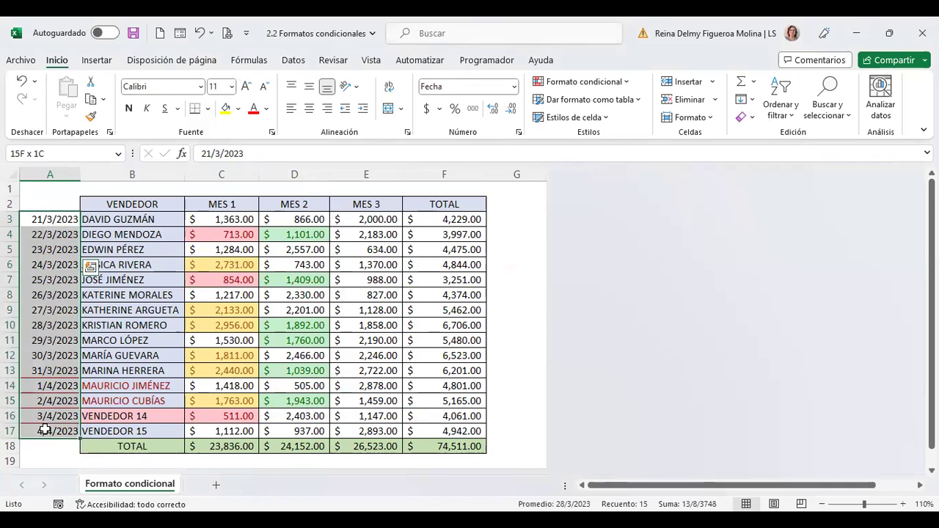
{"action": "left_click", "coordinate": [628, 86]}
{"action": "mouse_move", "coordinate": [628, 109]}
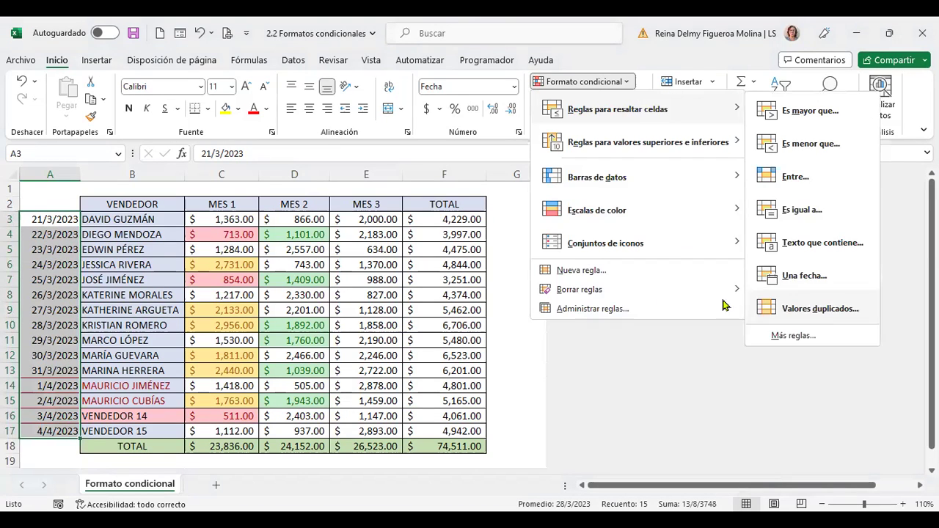
{"action": "left_click", "coordinate": [609, 311]}
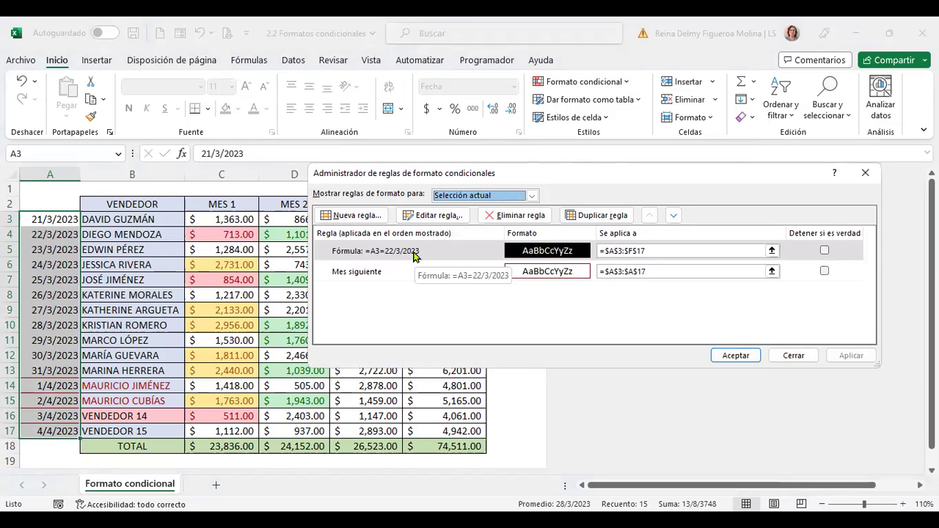
{"action": "left_click", "coordinate": [415, 254]}
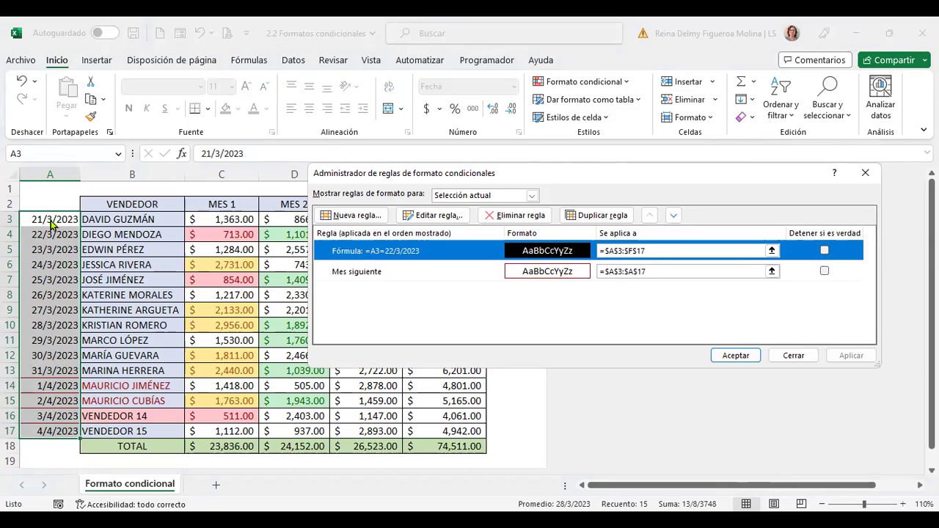
- Change the rule's applies-to range to =$A$3:$F$17
{"action": "left_click", "coordinate": [652, 251]}
{"action": "left_click", "coordinate": [632, 251]}
{"action": "key", "text": "BackSpace"}
{"action": "type", "text": "F"}
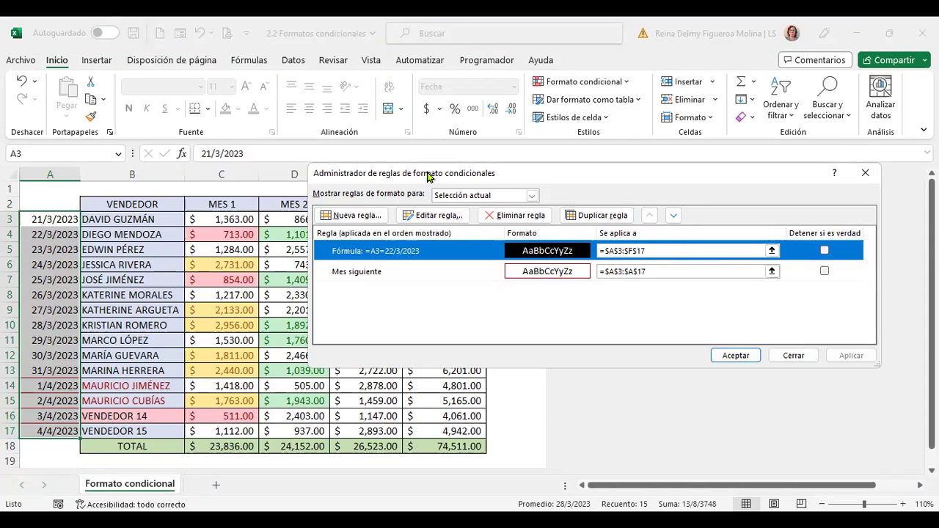
{"action": "left_click_drag", "start_coordinate": [454, 173], "coordinate": [487, 223]}
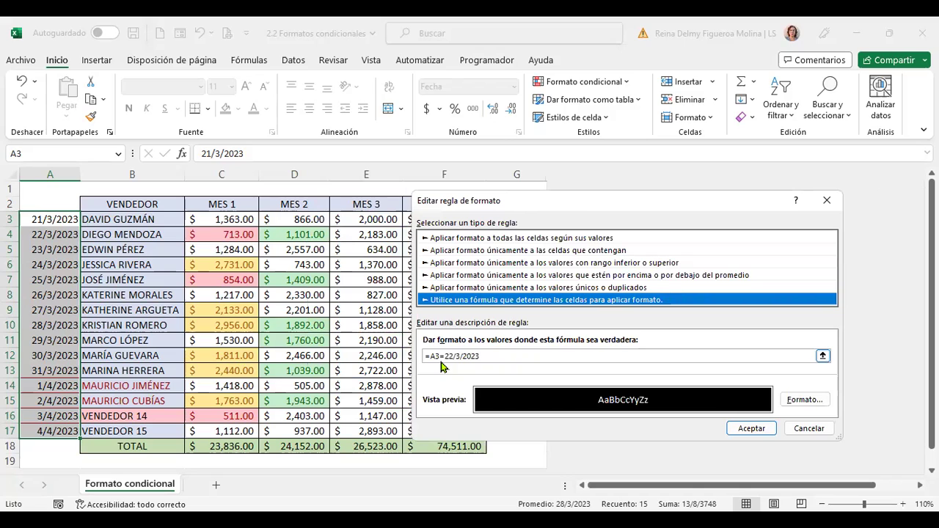
- Give the =A3=22/3/2023 rule a dark red fill and save it to the sheet's rules
{"action": "left_click", "coordinate": [438, 355]}
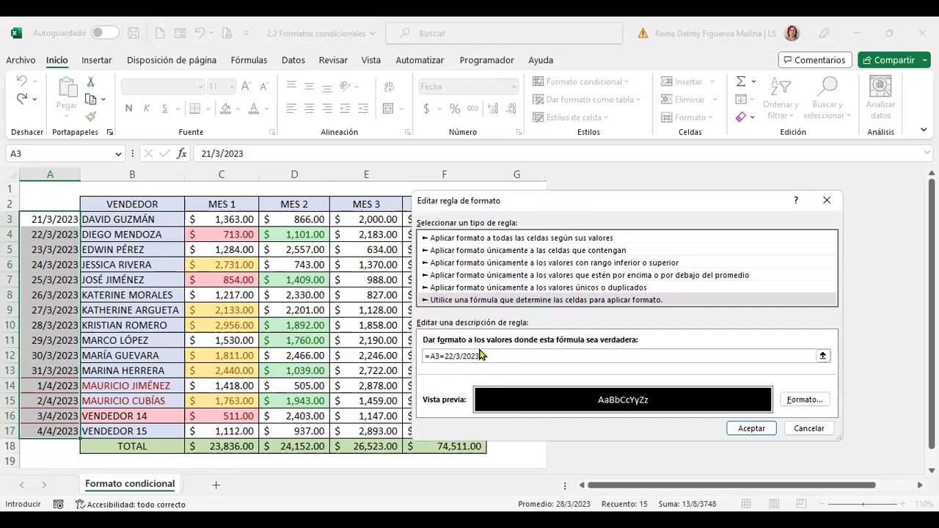
{"action": "left_click", "coordinate": [805, 400]}
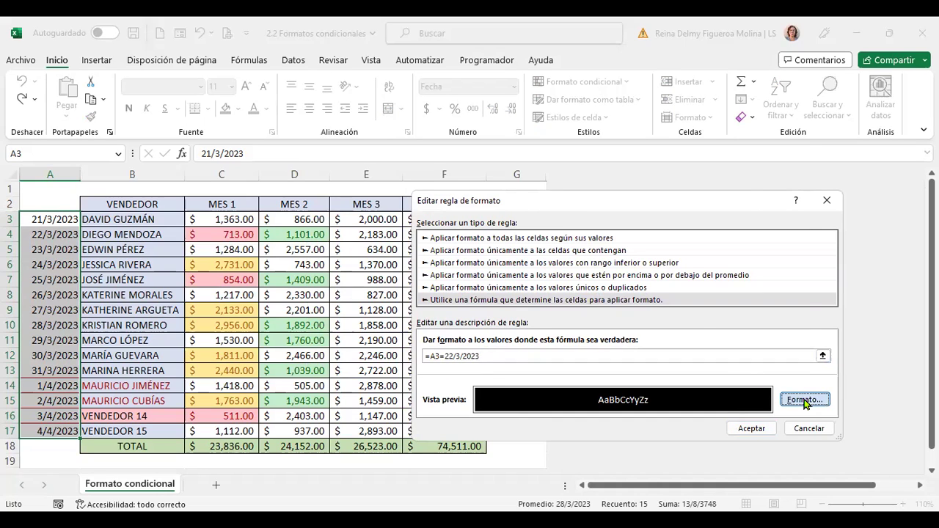
{"action": "left_click", "coordinate": [573, 150]}
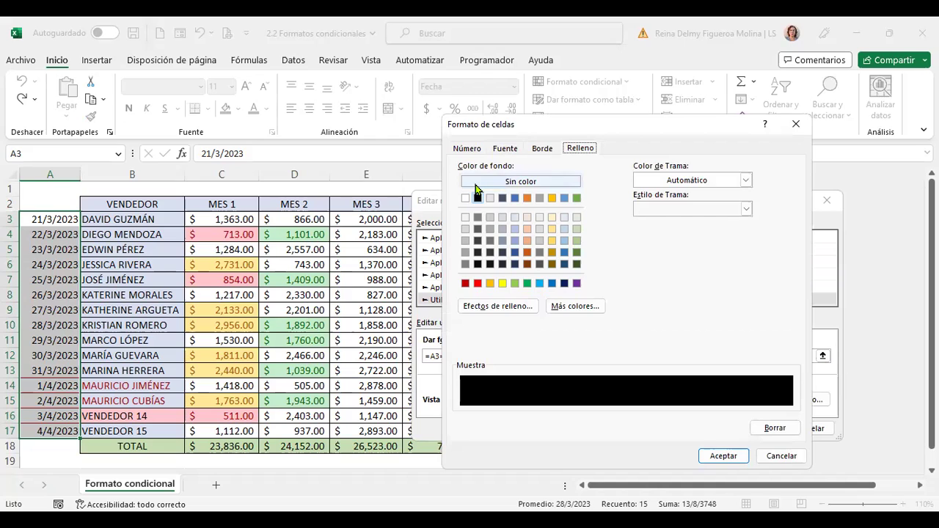
{"action": "left_click", "coordinate": [478, 283]}
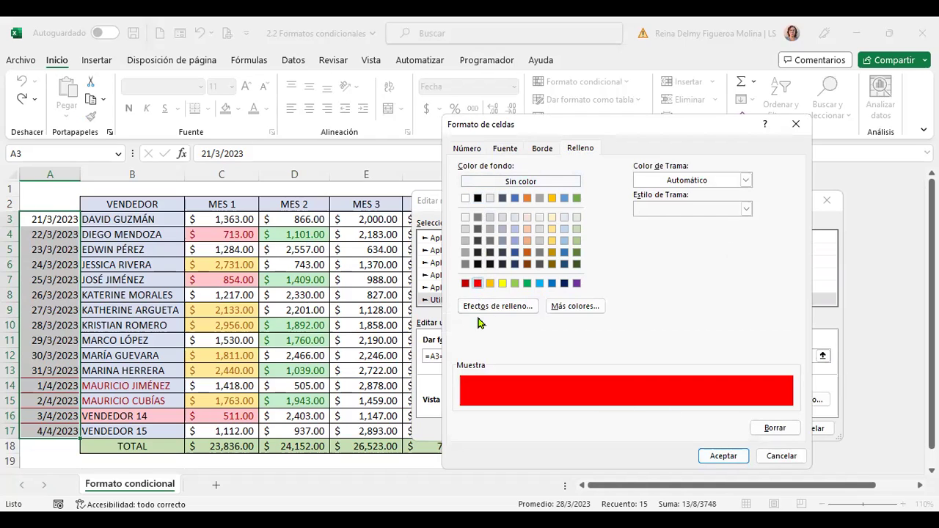
{"action": "left_click", "coordinate": [465, 283]}
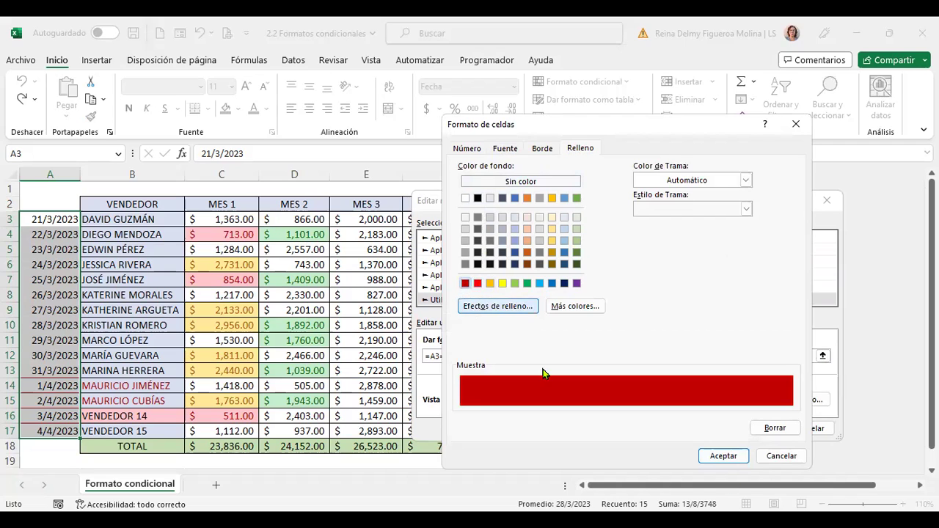
{"action": "left_click", "coordinate": [739, 457]}
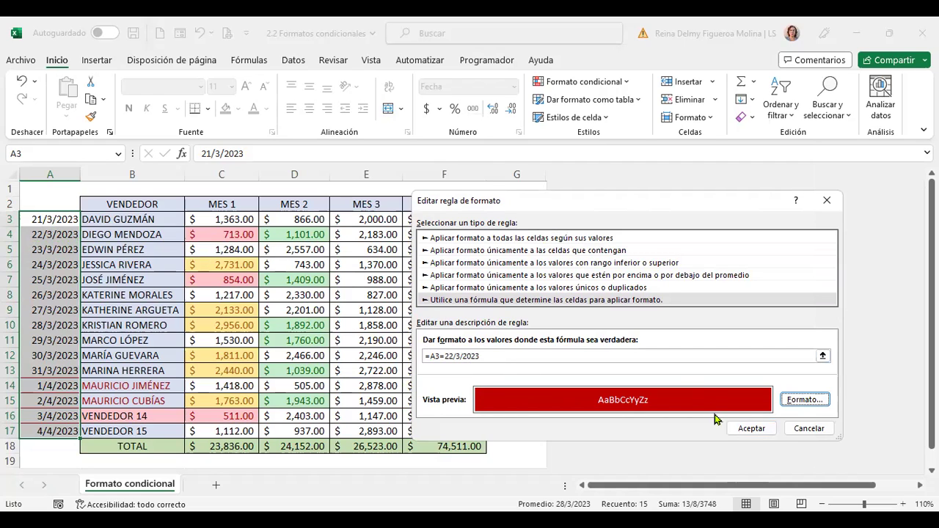
{"action": "left_click", "coordinate": [755, 431]}
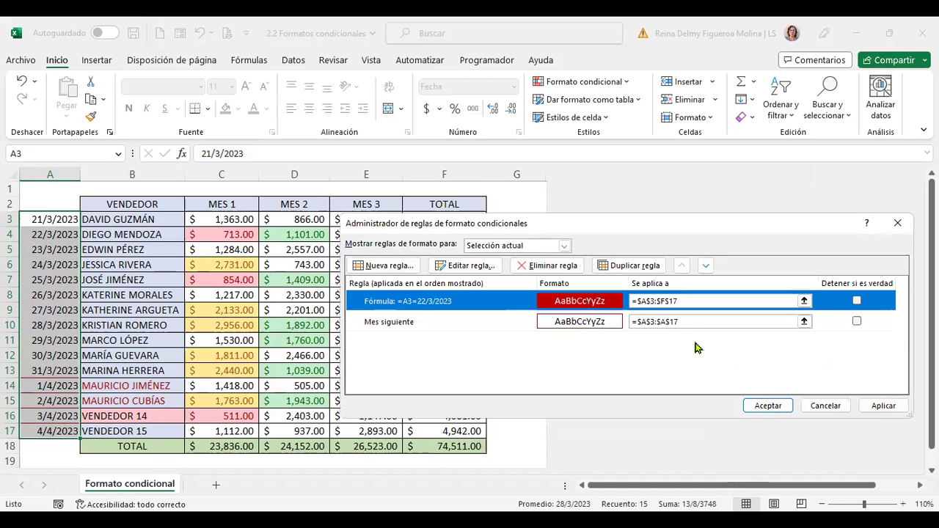
{"action": "left_click", "coordinate": [768, 406]}
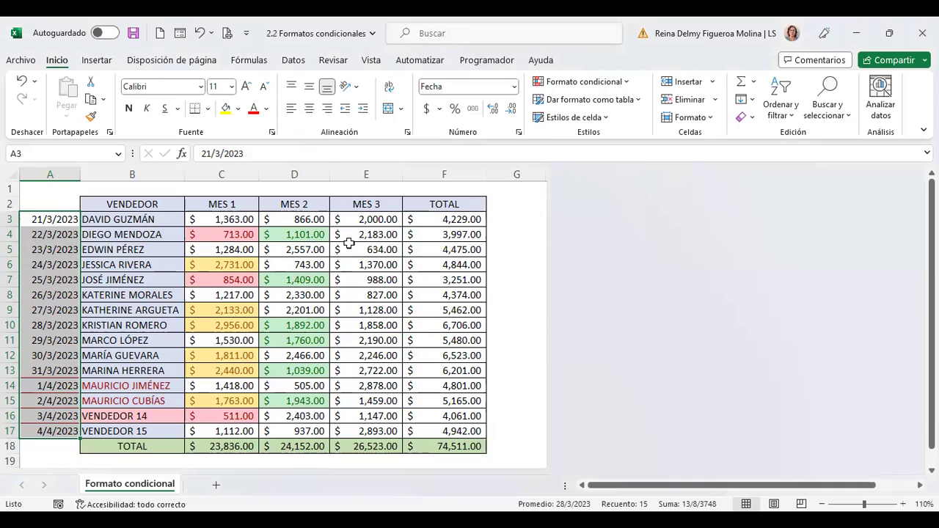
- Change the red rule's reference from A3 to A4, making it =A4=22/3/2023, and apply
{"action": "left_click", "coordinate": [628, 83]}
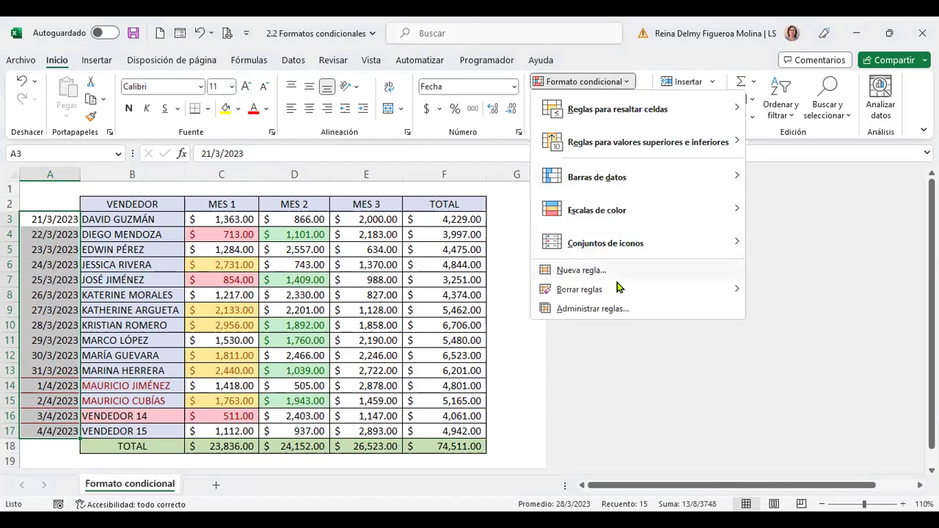
{"action": "left_click", "coordinate": [618, 310]}
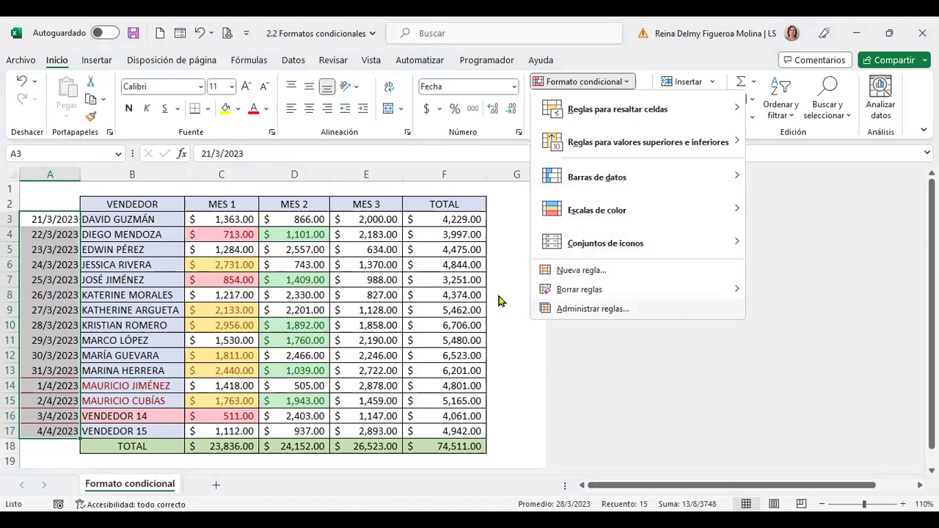
{"action": "left_click", "coordinate": [476, 265]}
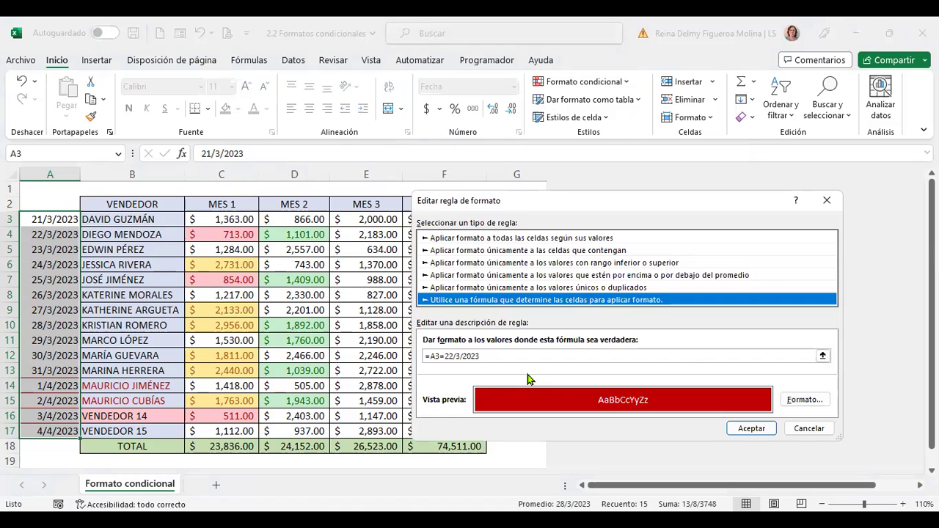
{"action": "left_click", "coordinate": [437, 358]}
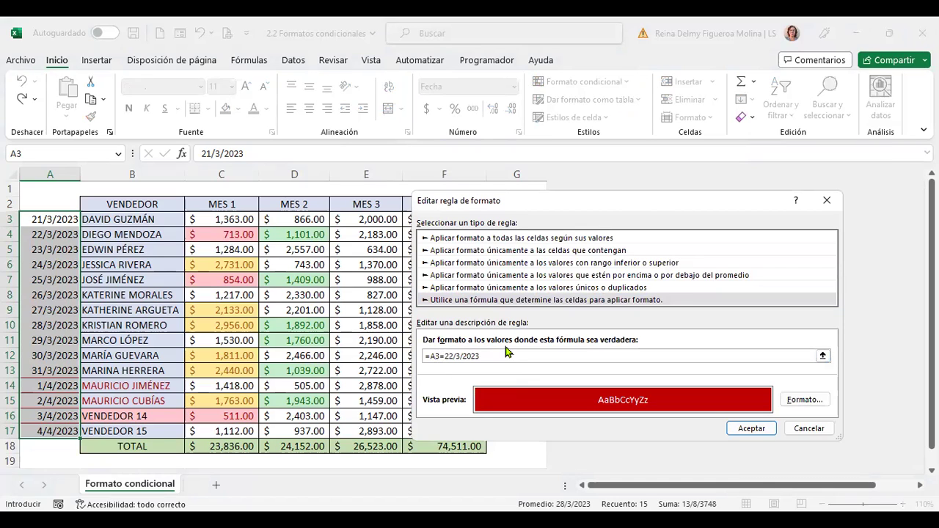
{"action": "key", "text": "Delete"}
{"action": "type", "text": "4"}
{"action": "left_click", "coordinate": [751, 428]}
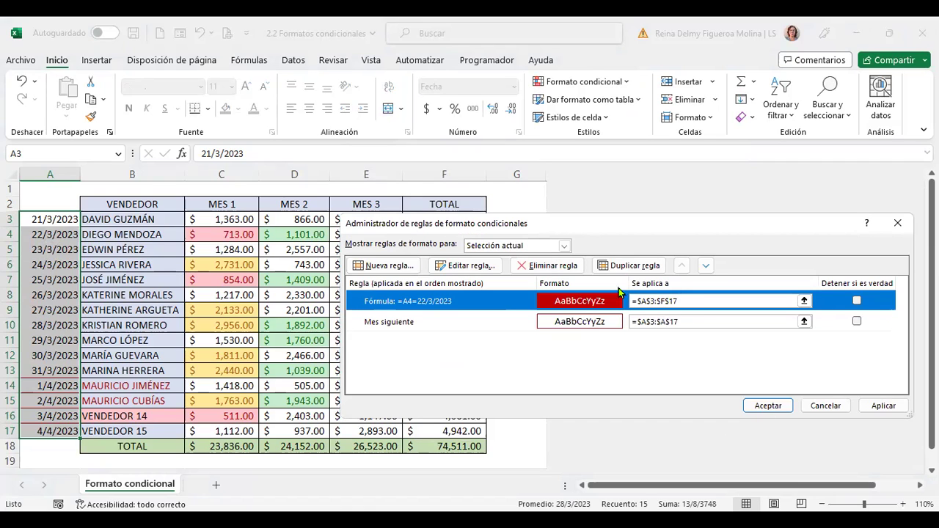
{"action": "left_click", "coordinate": [768, 407]}
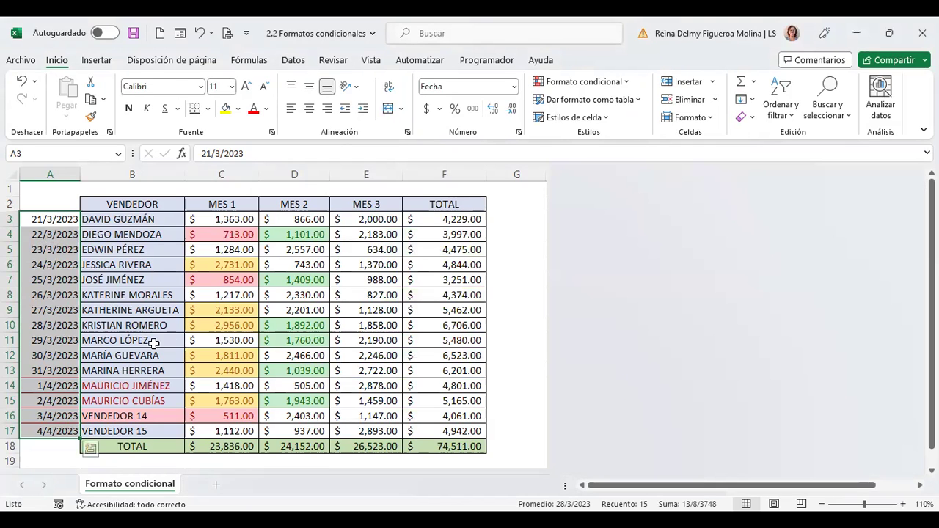
- Select the sales table and clear conditional formatting rules from the entire sheet
{"action": "left_click", "coordinate": [153, 343]}
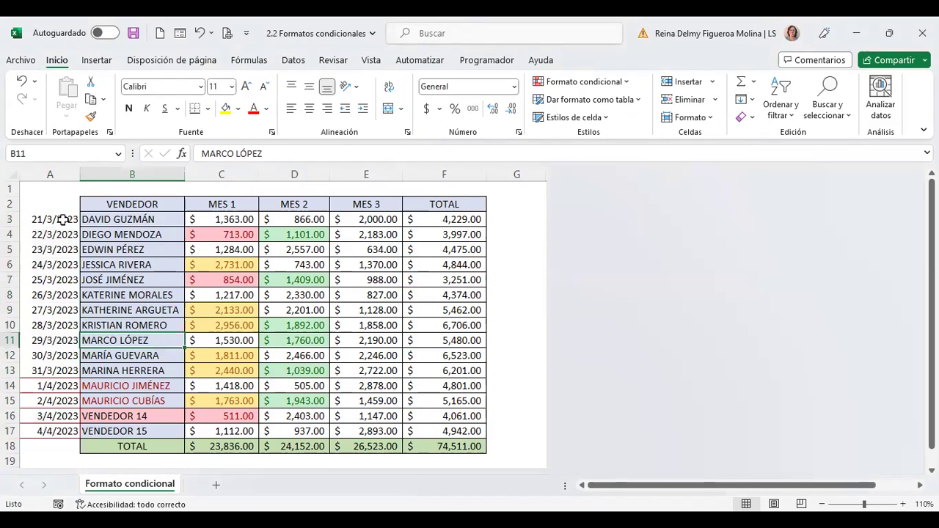
{"action": "mouse_move", "coordinate": [63, 220]}
{"action": "left_mouse_down"}
{"action": "mouse_move", "coordinate": [415, 407]}
{"action": "mouse_move", "coordinate": [421, 436]}
{"action": "left_mouse_up"}
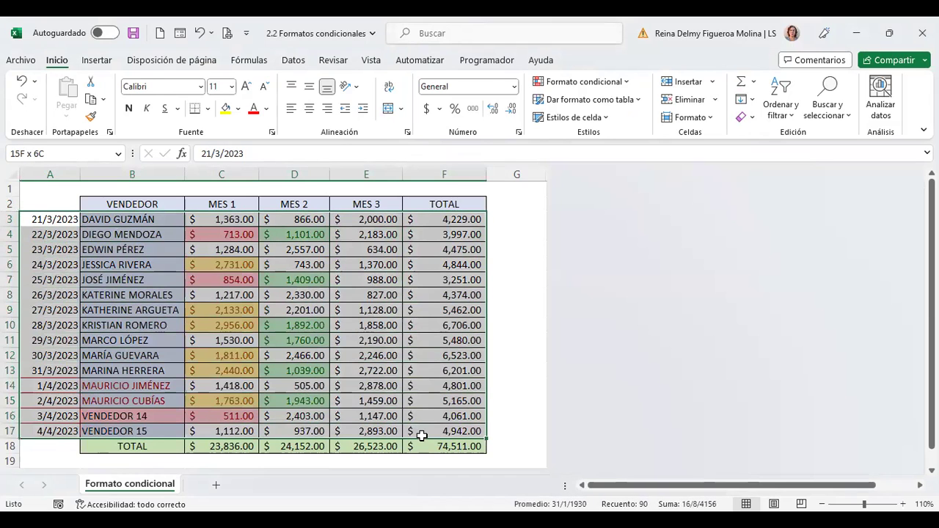
{"action": "left_click", "coordinate": [627, 82]}
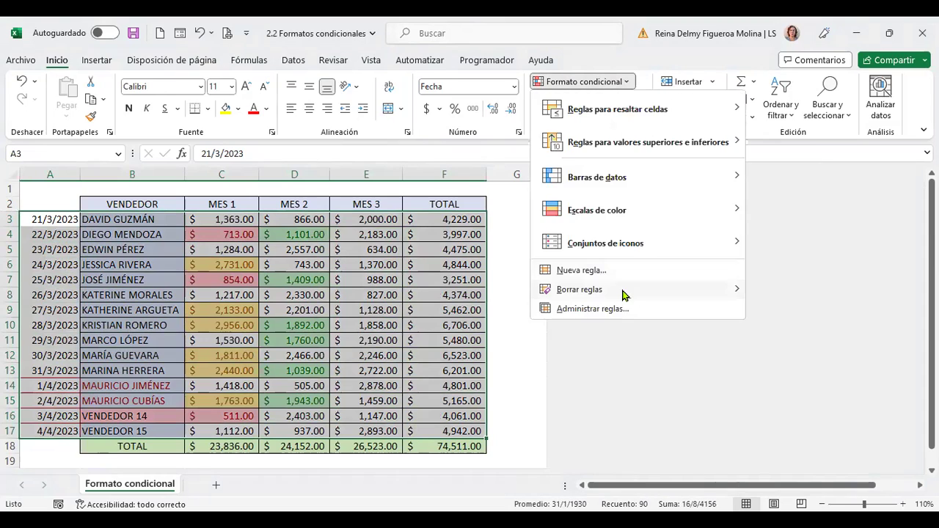
{"action": "mouse_move", "coordinate": [621, 291]}
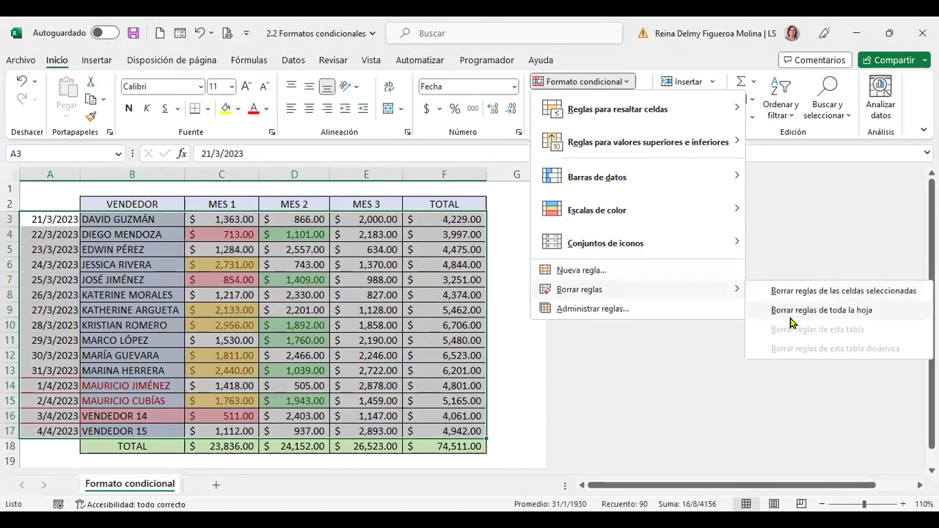
{"action": "left_click", "coordinate": [846, 310]}
{"action": "left_click", "coordinate": [163, 236]}
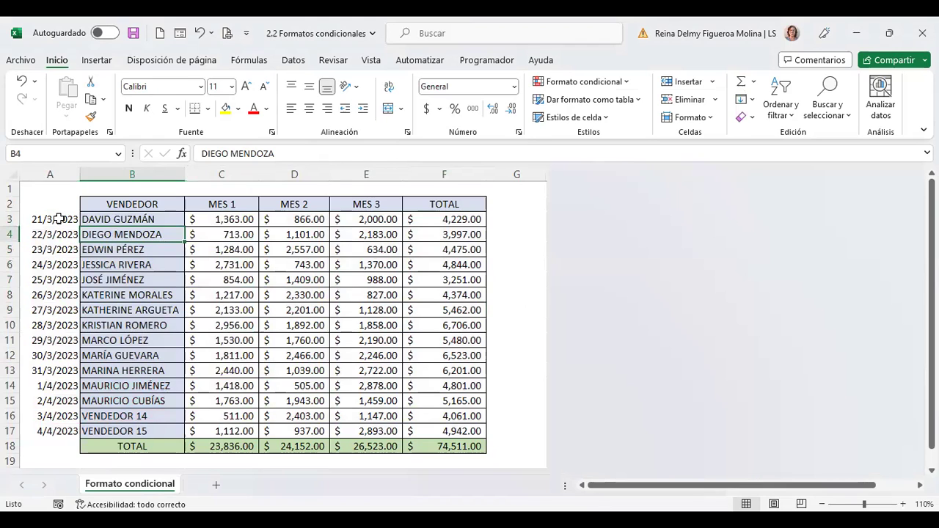
- Select A3:F17, try a 'This week' date highlight rule, then cancel it
{"action": "left_click", "coordinate": [59, 219]}
{"action": "left_click_drag", "start_coordinate": [58, 219], "coordinate": [461, 431]}
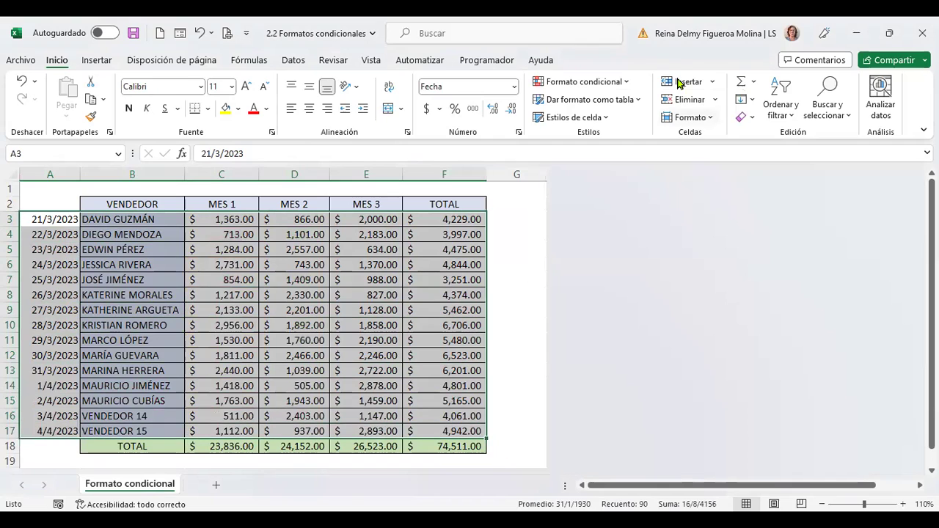
{"action": "left_click", "coordinate": [627, 85]}
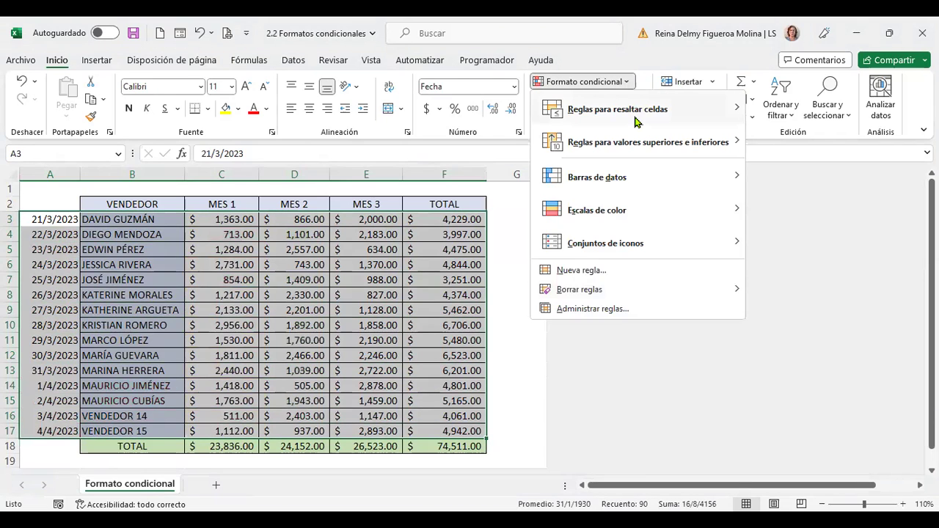
{"action": "mouse_move", "coordinate": [636, 118]}
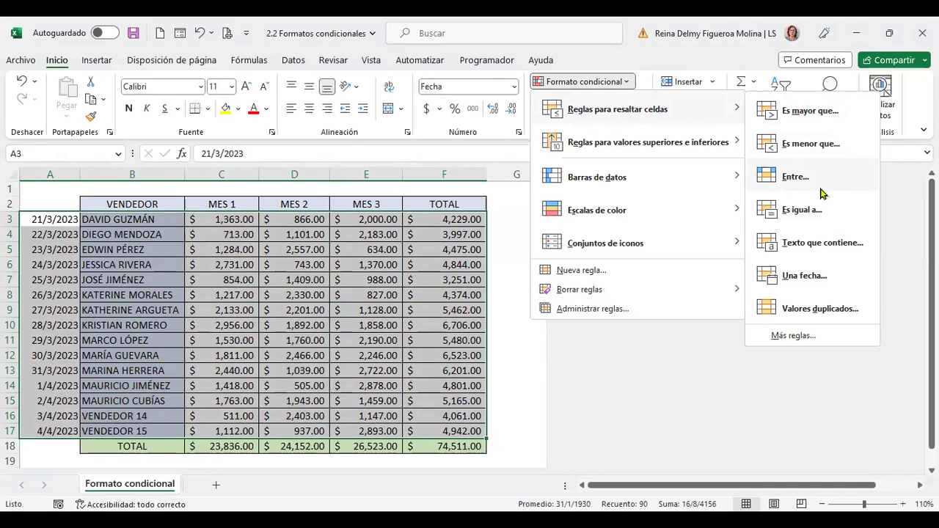
{"action": "left_click", "coordinate": [804, 275]}
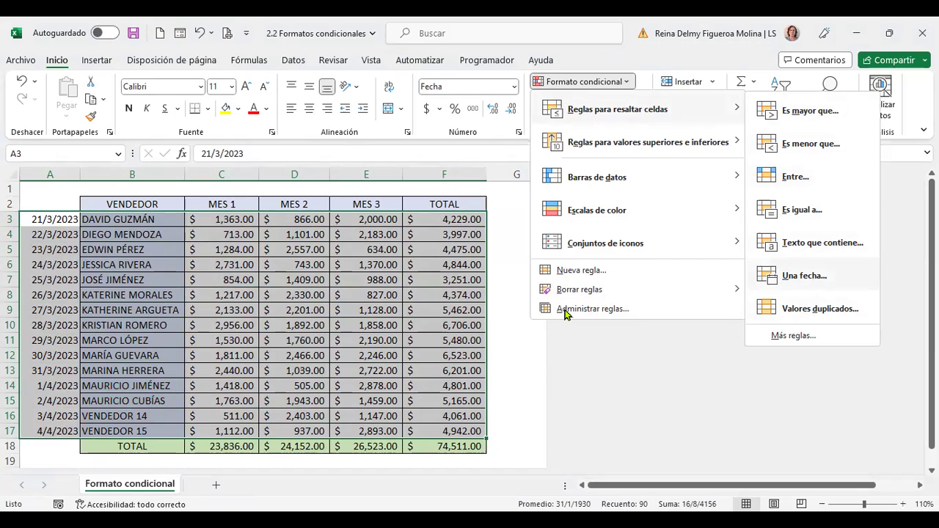
{"action": "left_click", "coordinate": [567, 306]}
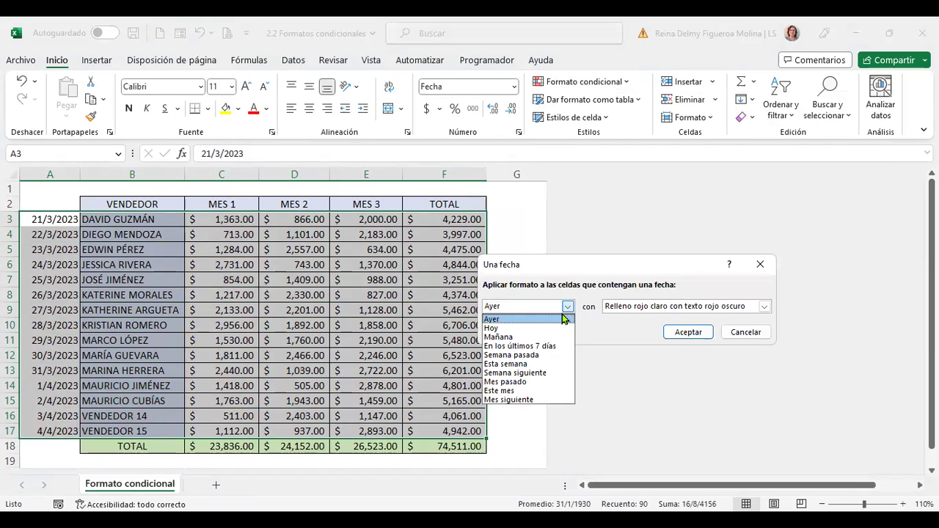
{"action": "left_click", "coordinate": [534, 364]}
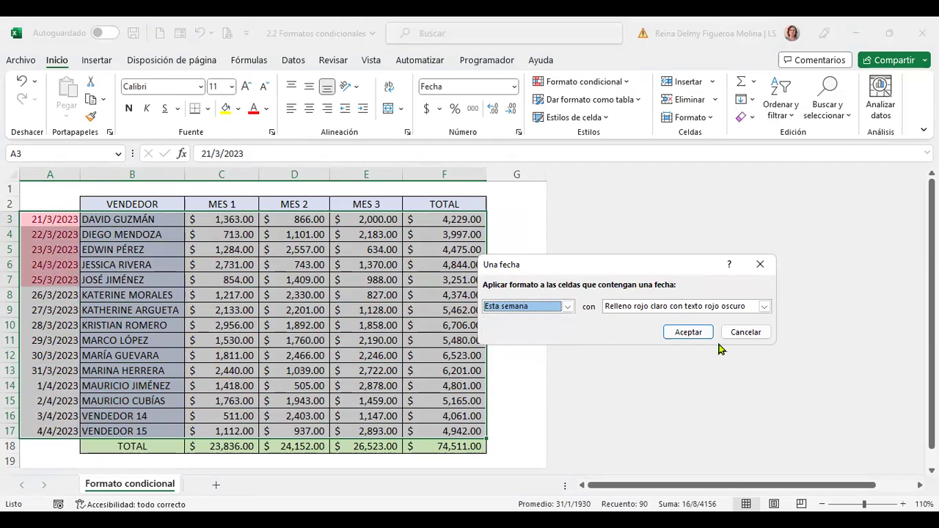
{"action": "left_click", "coordinate": [743, 335]}
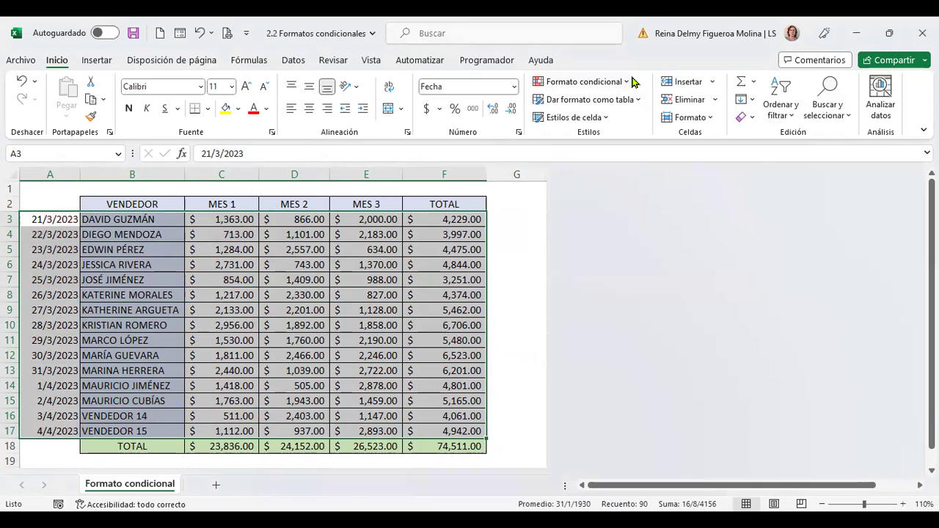
{"action": "left_click", "coordinate": [632, 81]}
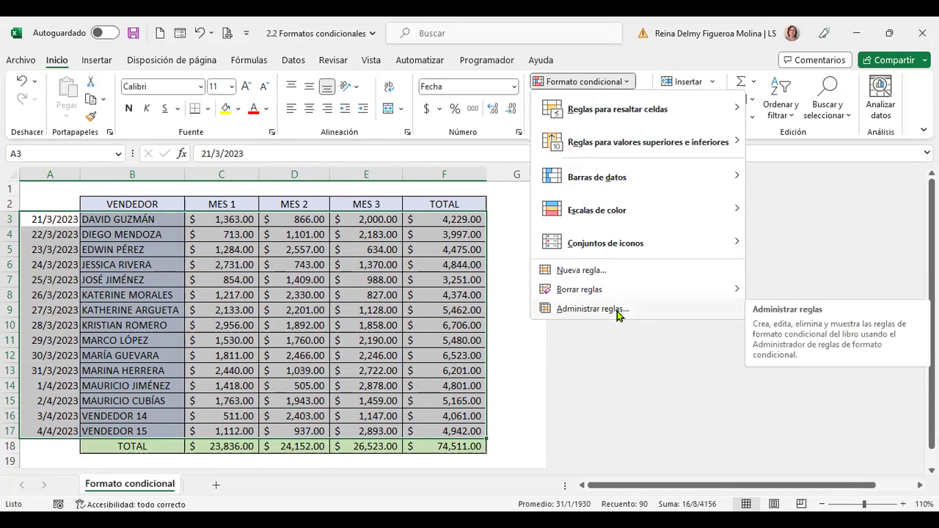
- Draft a new formula rule =Y($A$3>22/3/2023;$A$3<30/3/2023) and open its format settings
{"action": "left_click", "coordinate": [605, 270]}
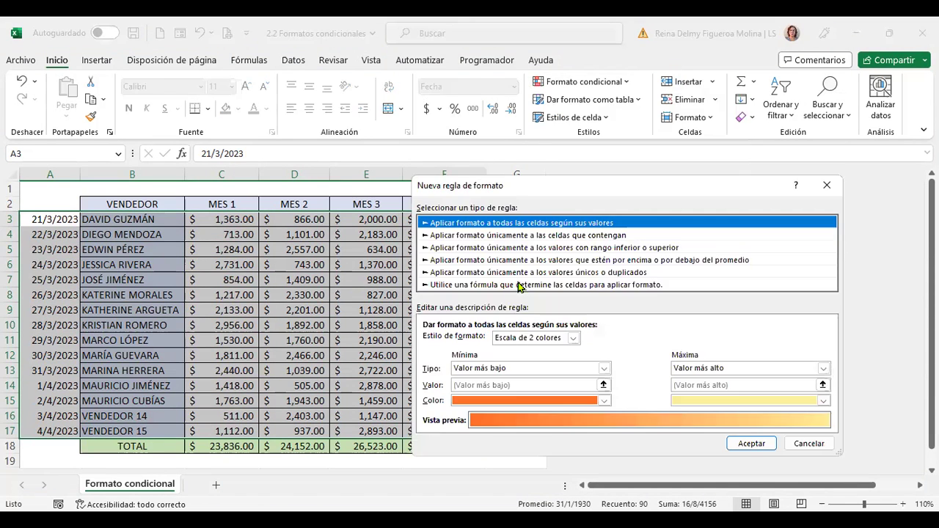
{"action": "left_click", "coordinate": [519, 286]}
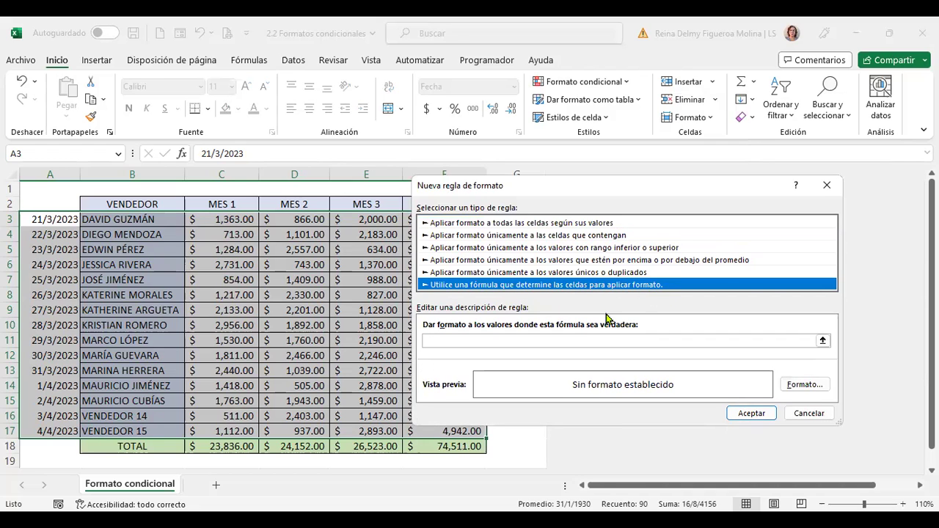
{"action": "left_click", "coordinate": [524, 339]}
{"action": "type", "text": "="}
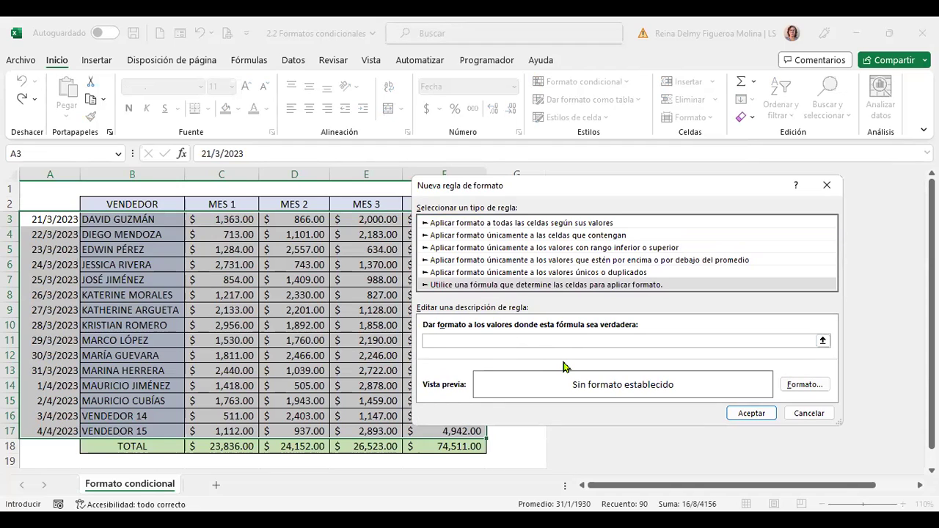
{"action": "left_click", "coordinate": [53, 222]}
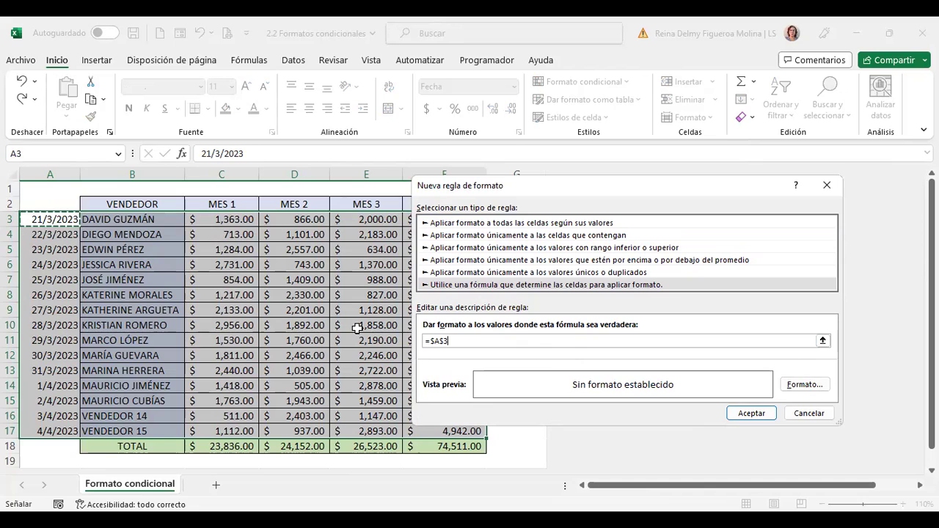
{"action": "left_click", "coordinate": [430, 341]}
{"action": "type", "text": "Y"}
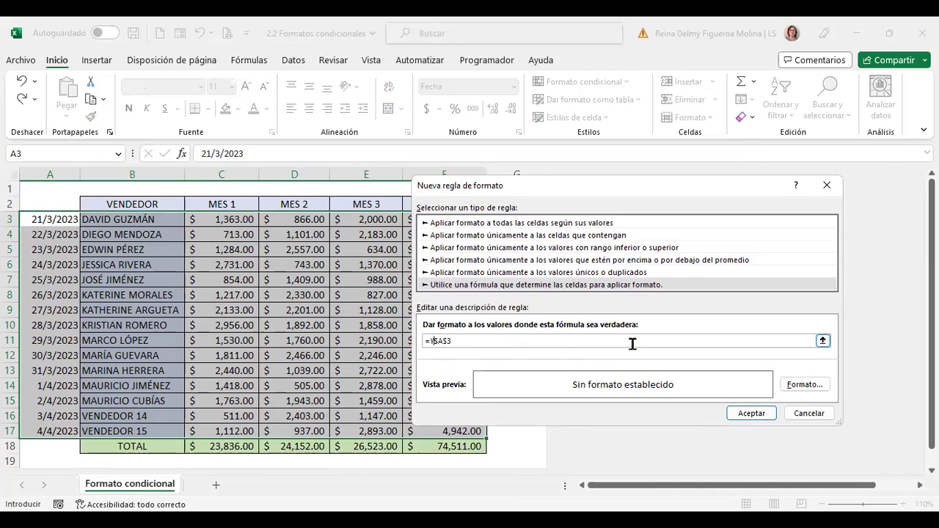
{"action": "type", "text": "("}
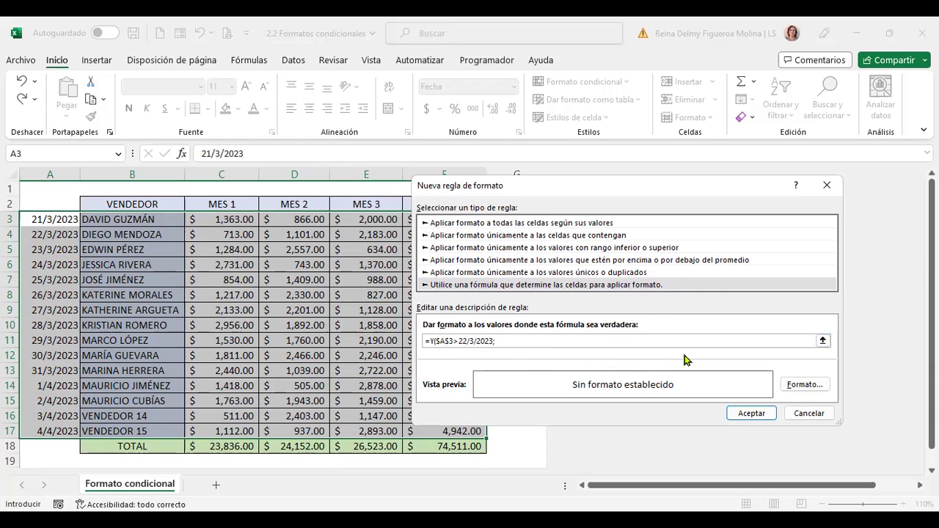
{"action": "left_click", "coordinate": [47, 220]}
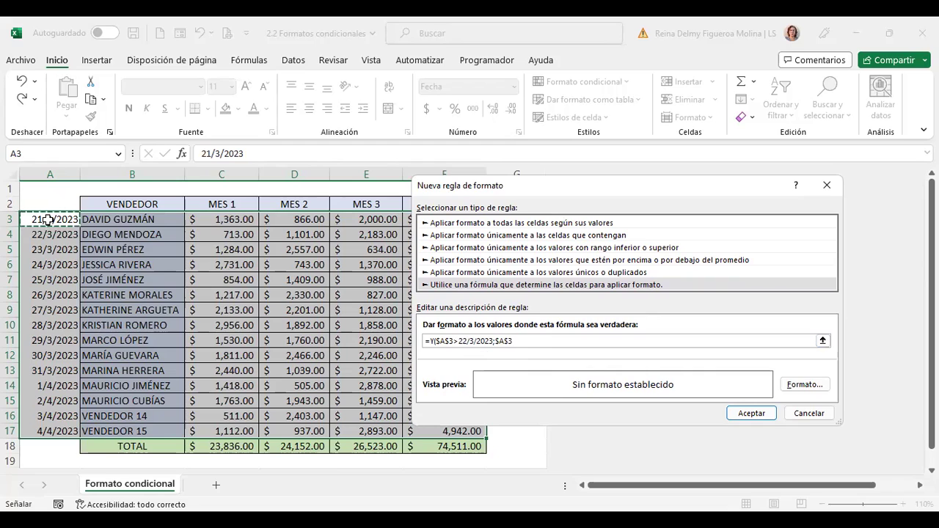
{"action": "type", "text": "<30/3/2023"}
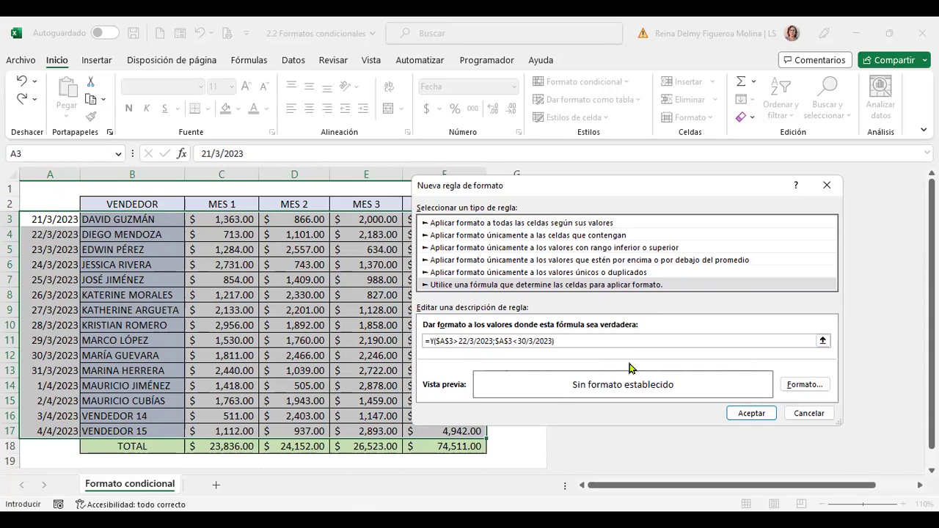
{"action": "left_click", "coordinate": [805, 385]}
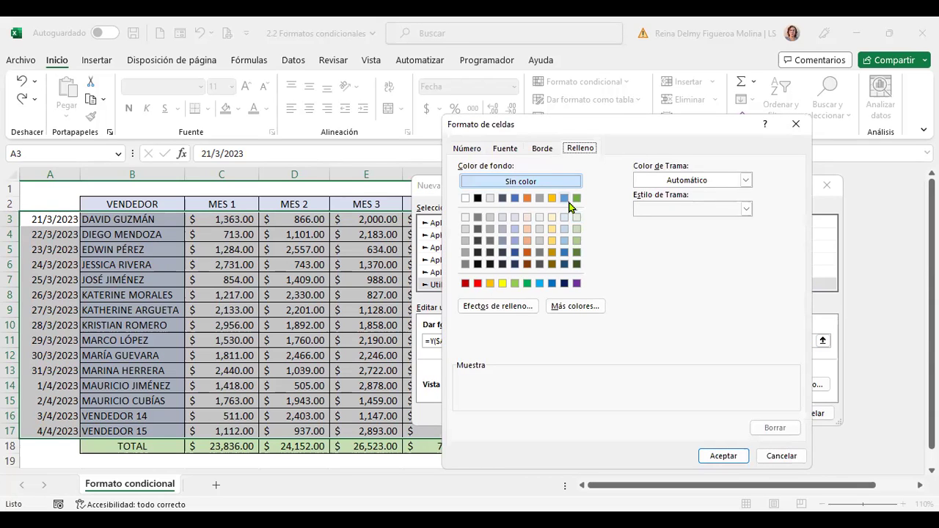
- Apply orange fill, make the formula =Y(A3>22/3/2023;A3<30/3/2023) relative, and save the rule
{"action": "left_click", "coordinate": [528, 198]}
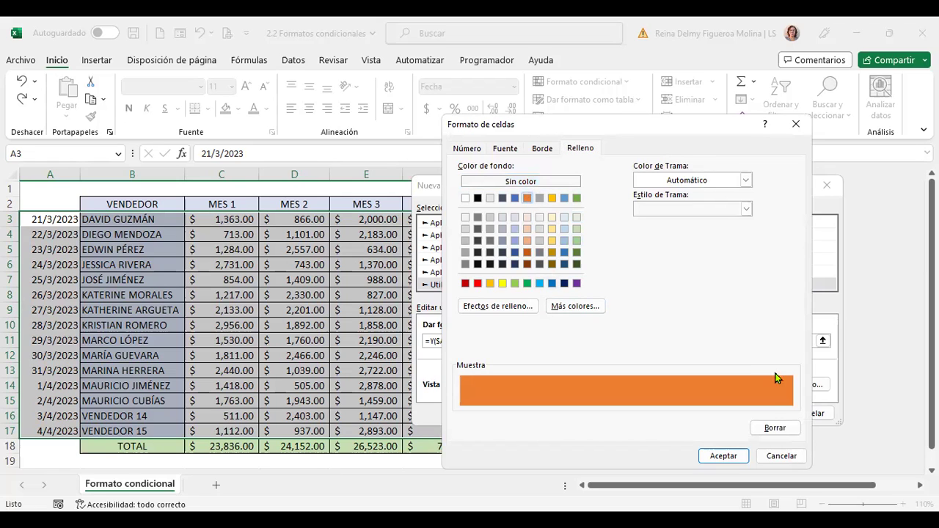
{"action": "left_click", "coordinate": [737, 456]}
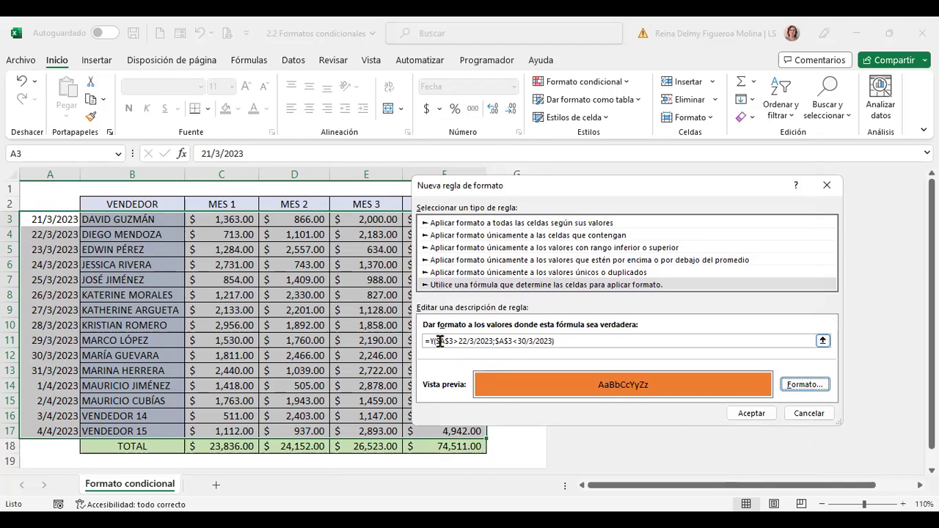
{"action": "left_click", "coordinate": [439, 341]}
{"action": "key", "text": "BackSpace"}
{"action": "left_click", "coordinate": [446, 340]}
{"action": "key", "text": "BackSpace"}
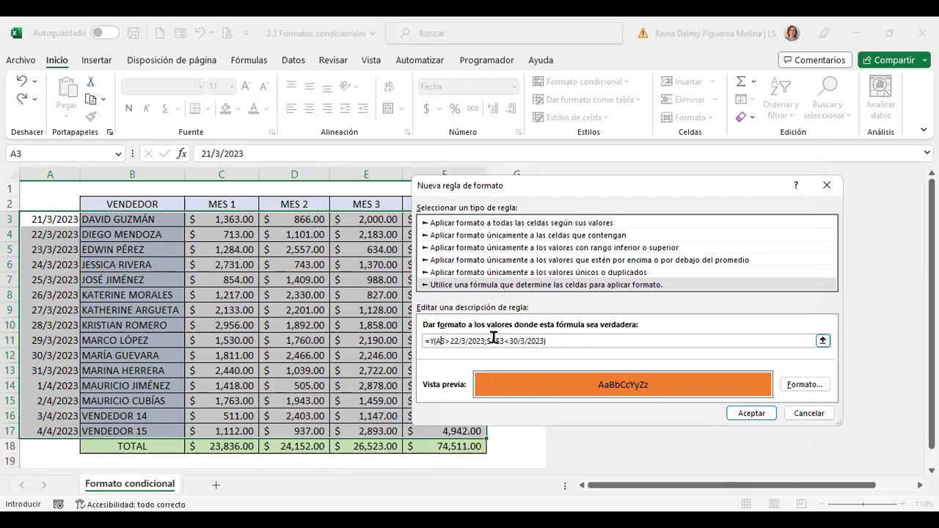
{"action": "left_click", "coordinate": [491, 340]}
{"action": "key", "text": "BackSpace"}
{"action": "key", "text": "Tab"}
{"action": "left_click", "coordinate": [765, 416]}
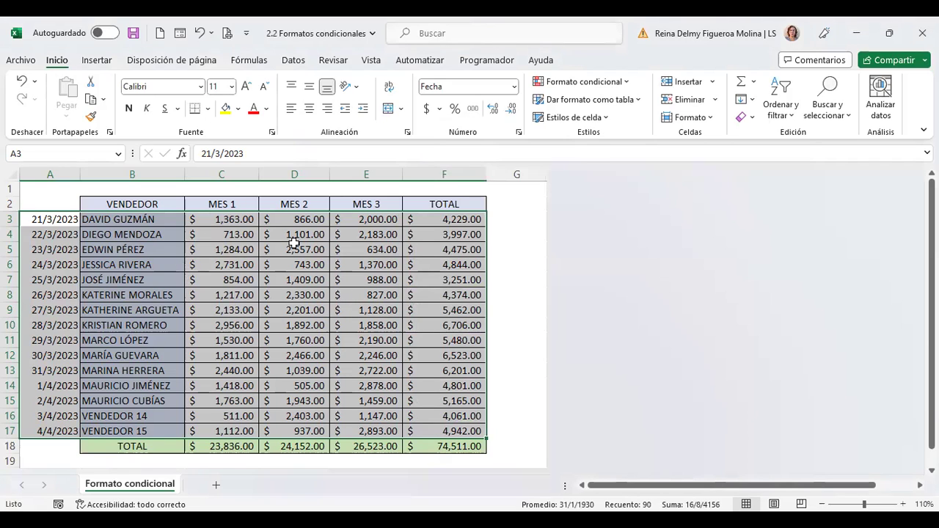
- Preview the 'Una fecha' and 'Entre' highlight rules, cancel both, then select dates A3:A17
{"action": "left_click", "coordinate": [628, 82]}
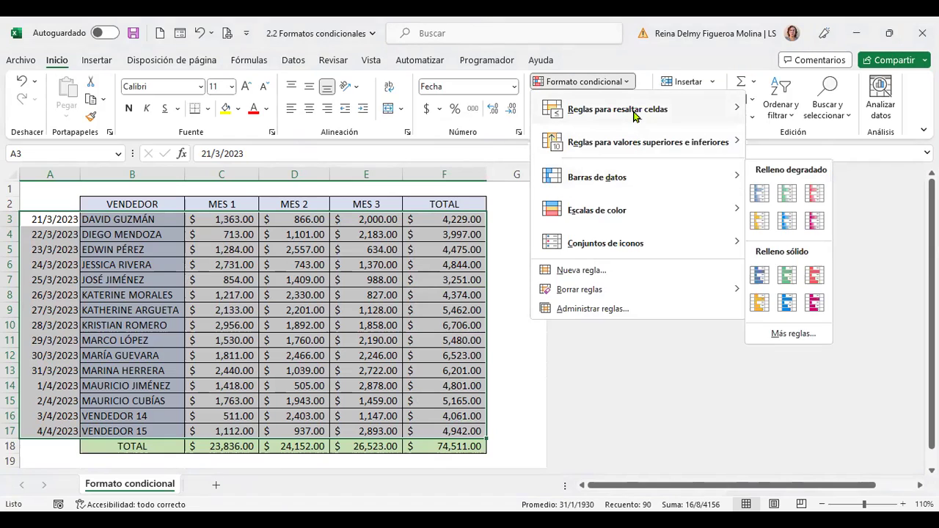
{"action": "mouse_move", "coordinate": [635, 115]}
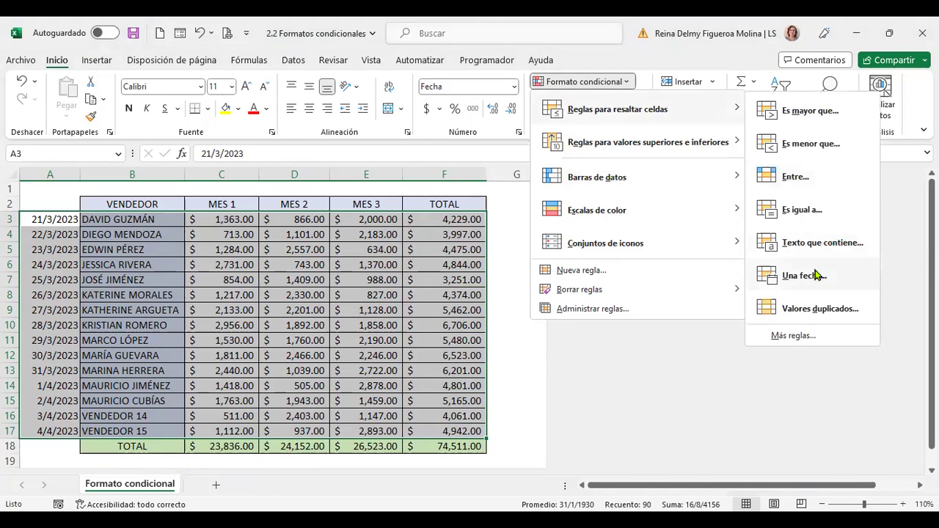
{"action": "left_click", "coordinate": [807, 276]}
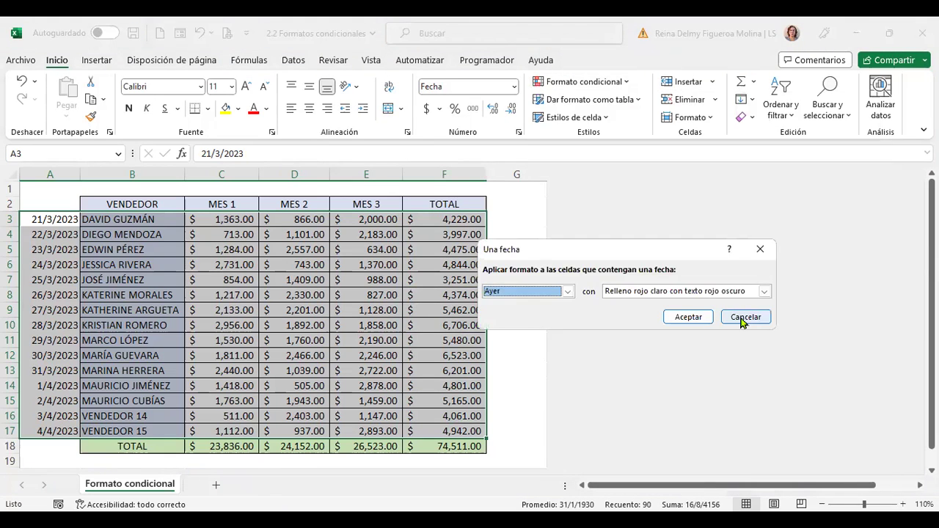
{"action": "left_click", "coordinate": [743, 321]}
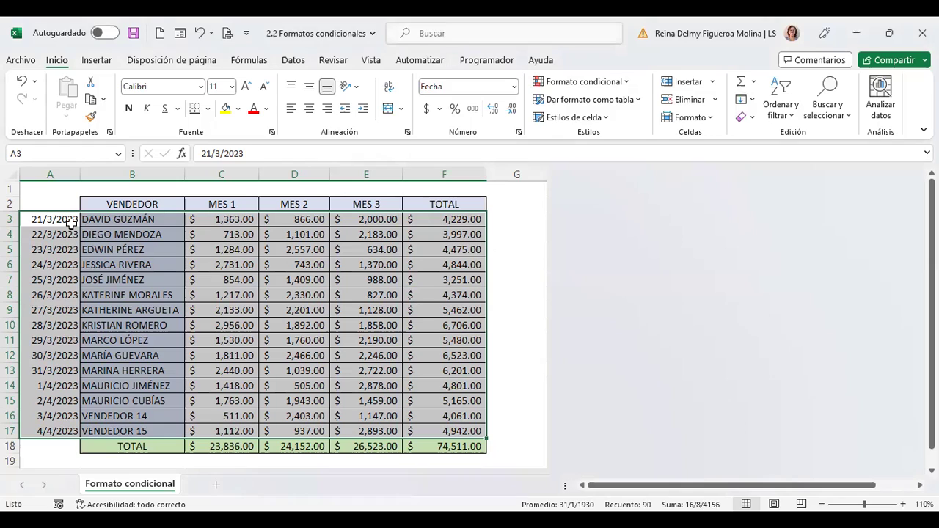
{"action": "left_click", "coordinate": [620, 83]}
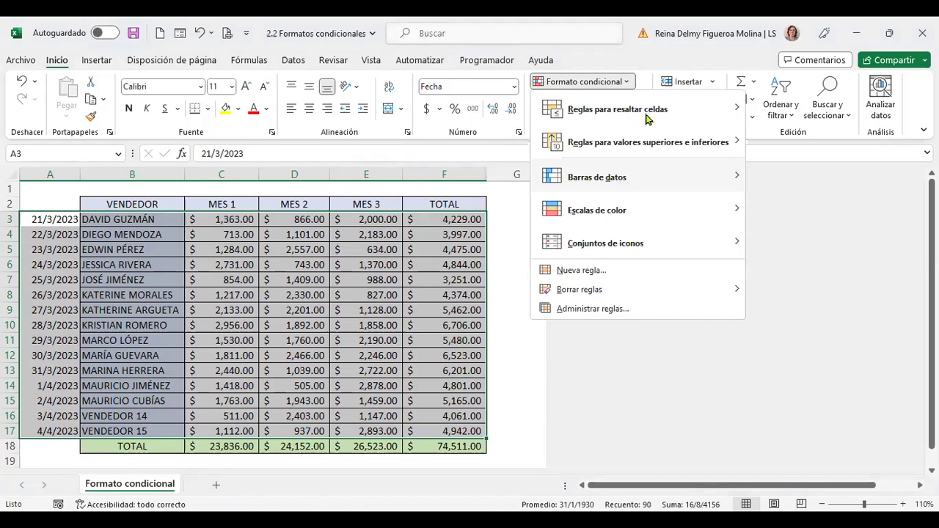
{"action": "mouse_move", "coordinate": [649, 117]}
{"action": "left_click", "coordinate": [800, 176]}
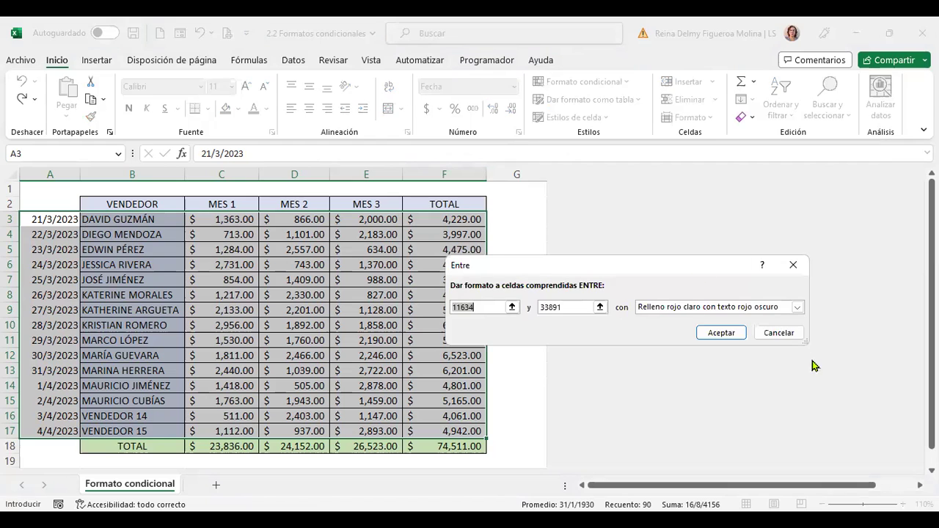
{"action": "left_click", "coordinate": [790, 330]}
{"action": "left_click_drag", "start_coordinate": [44, 225], "coordinate": [42, 429]}
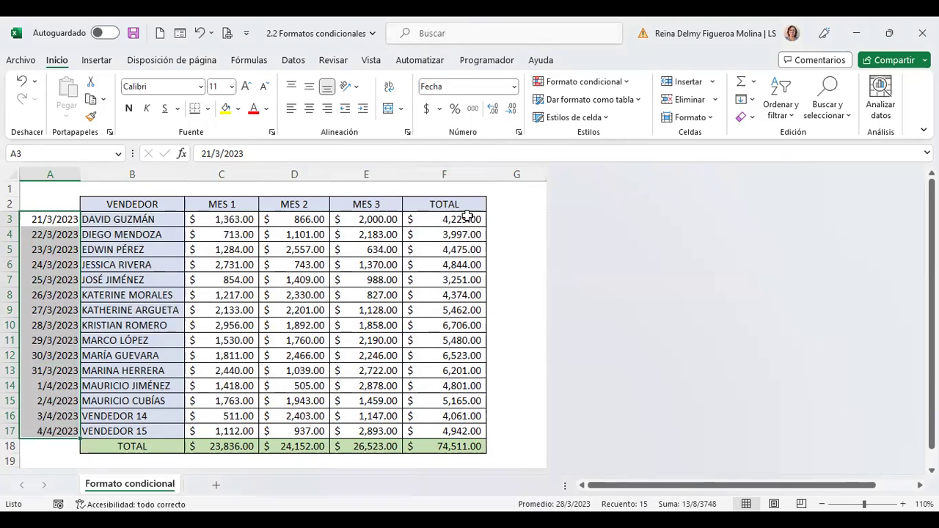
{"action": "left_click", "coordinate": [626, 82]}
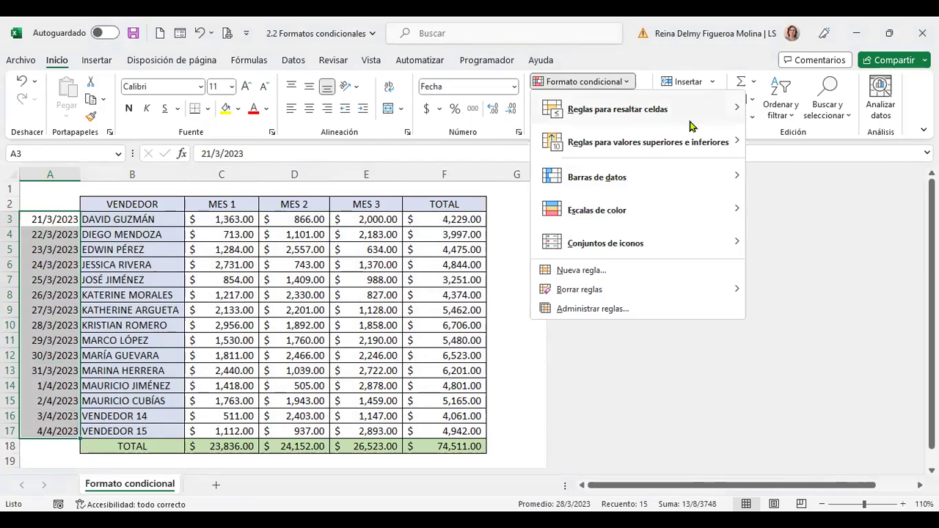
{"action": "mouse_move", "coordinate": [689, 126]}
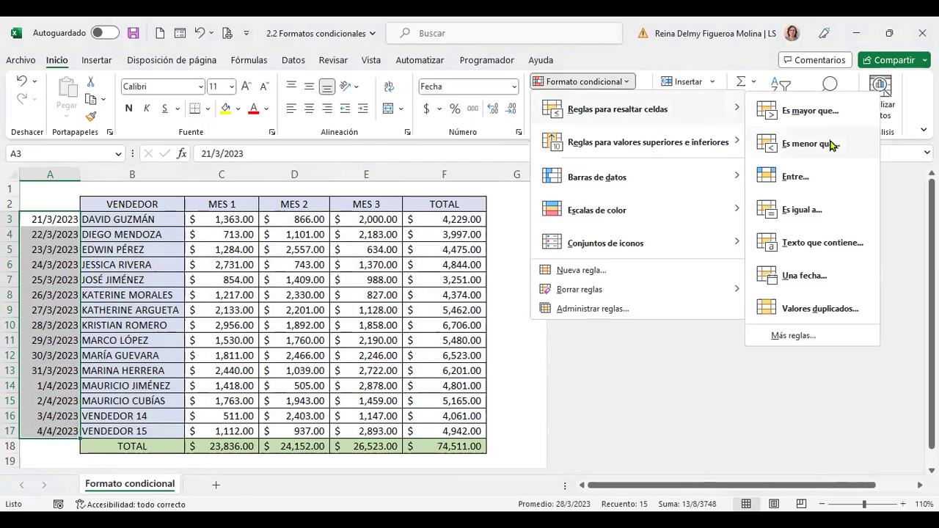
{"action": "left_click", "coordinate": [818, 184]}
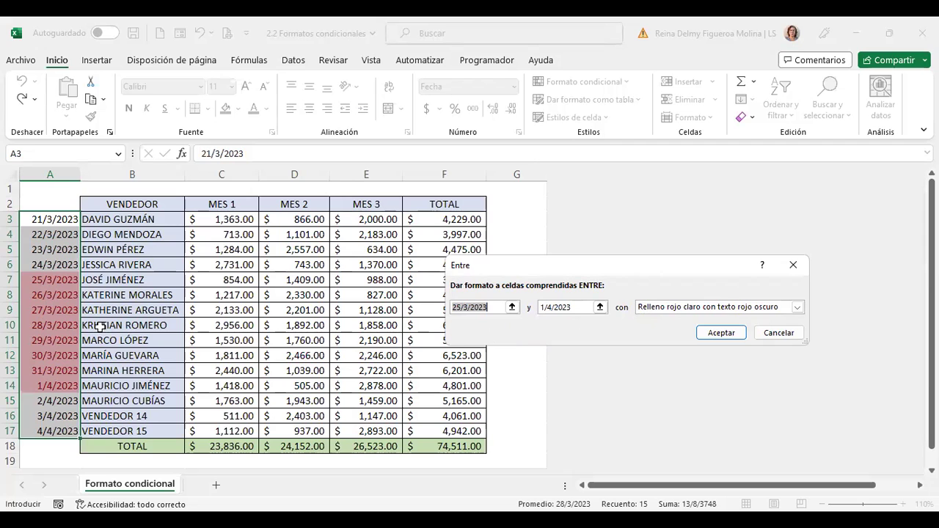
{"action": "left_click", "coordinate": [792, 267]}
{"action": "left_click_drag", "start_coordinate": [55, 268], "coordinate": [466, 273]}
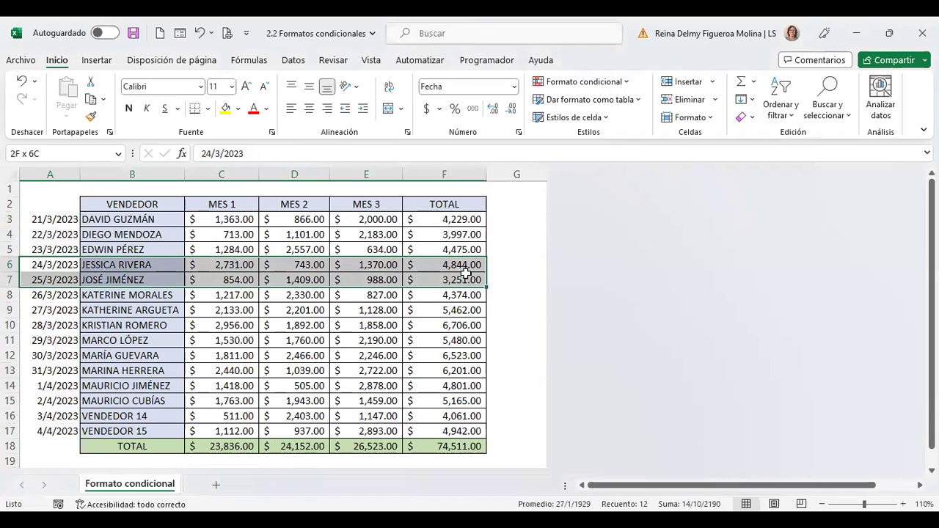
{"action": "left_click", "coordinate": [62, 270]}
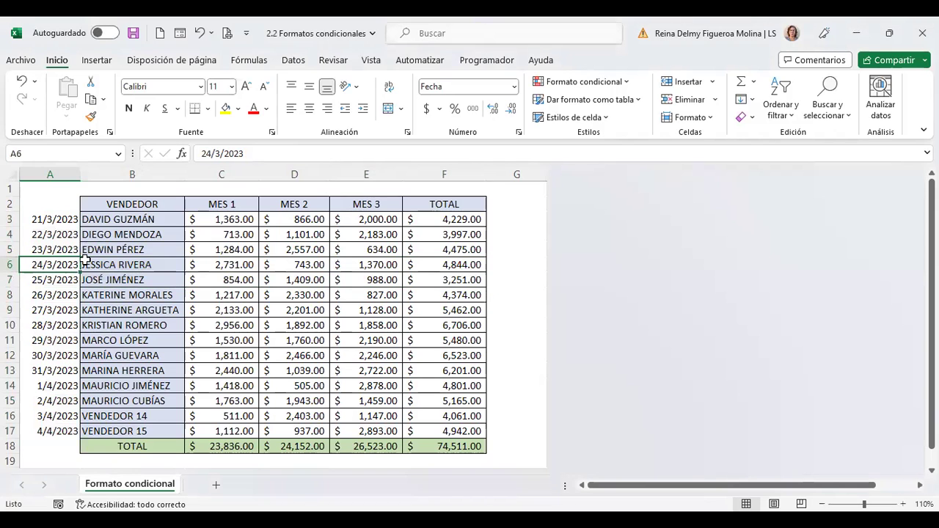
{"action": "mouse_move", "coordinate": [62, 220]}
{"action": "left_mouse_down"}
{"action": "mouse_move", "coordinate": [406, 340]}
{"action": "mouse_move", "coordinate": [426, 431]}
{"action": "left_mouse_up"}
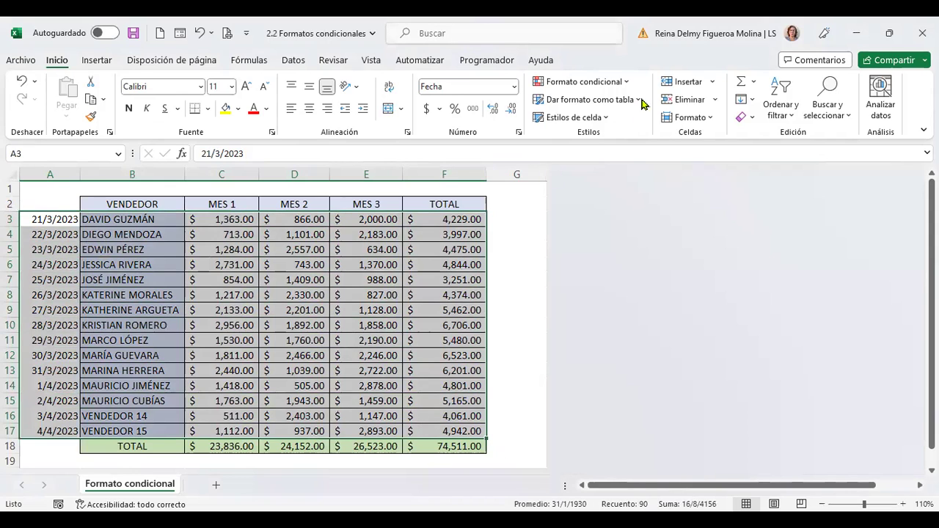
{"action": "left_click", "coordinate": [622, 81]}
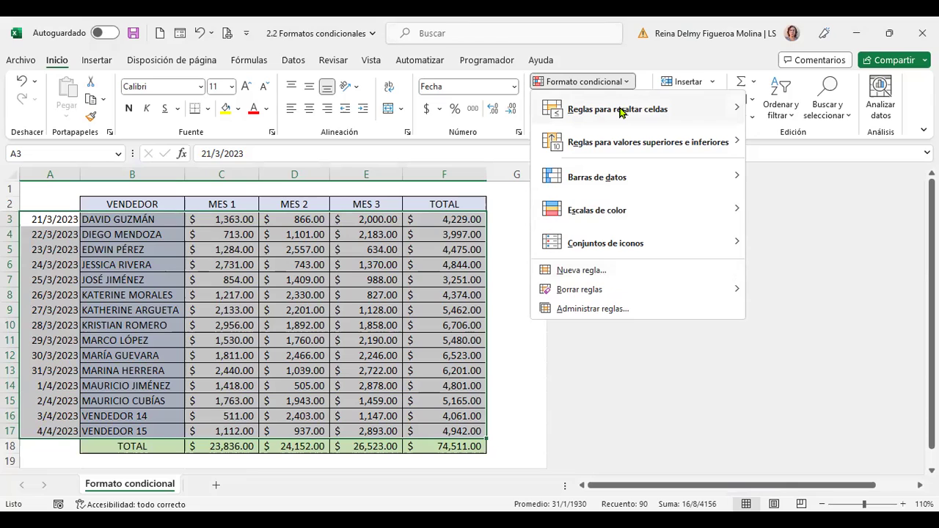
{"action": "mouse_move", "coordinate": [620, 112]}
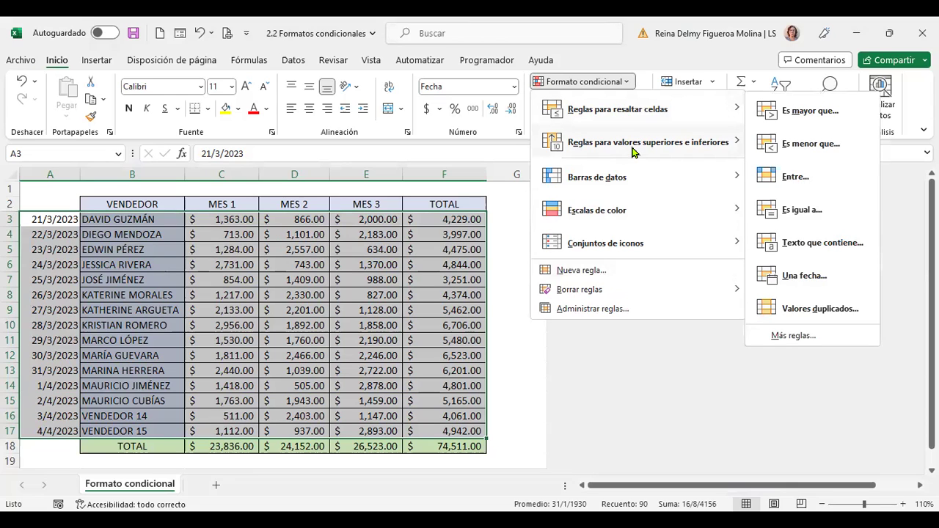
{"action": "mouse_move", "coordinate": [634, 147]}
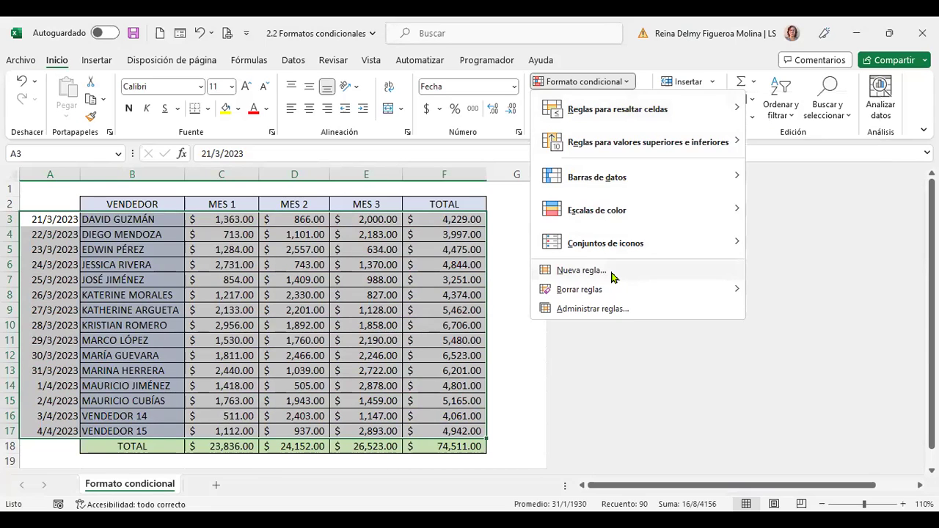
{"action": "left_click", "coordinate": [583, 270]}
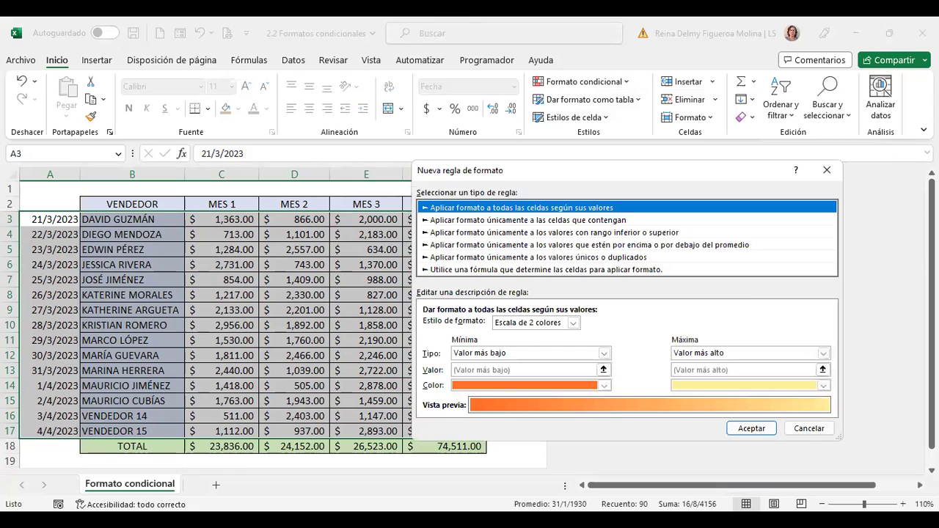
{"action": "left_click", "coordinate": [808, 429]}
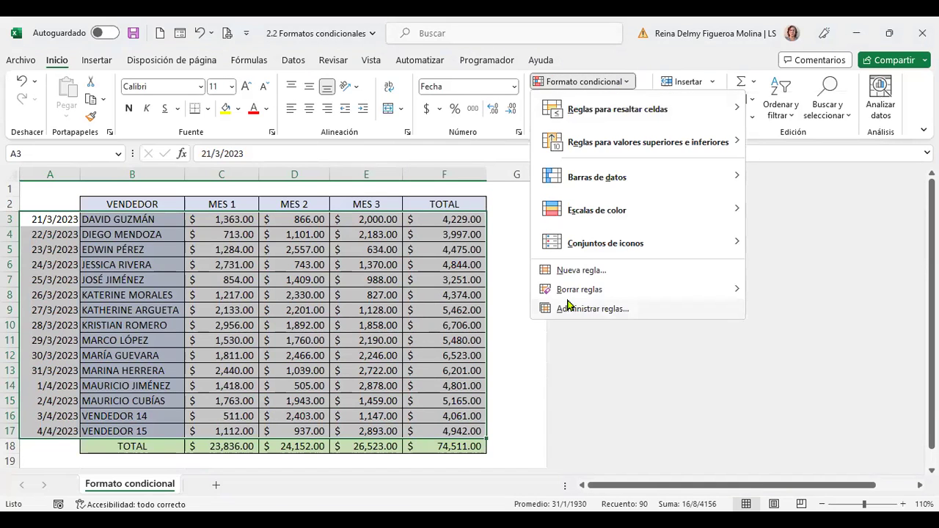
{"action": "left_click", "coordinate": [559, 306]}
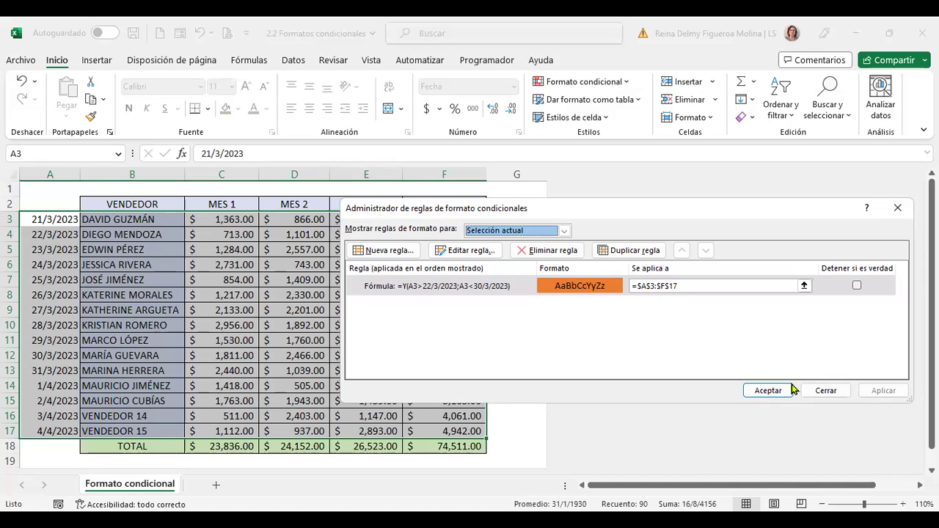
{"action": "left_click", "coordinate": [831, 392]}
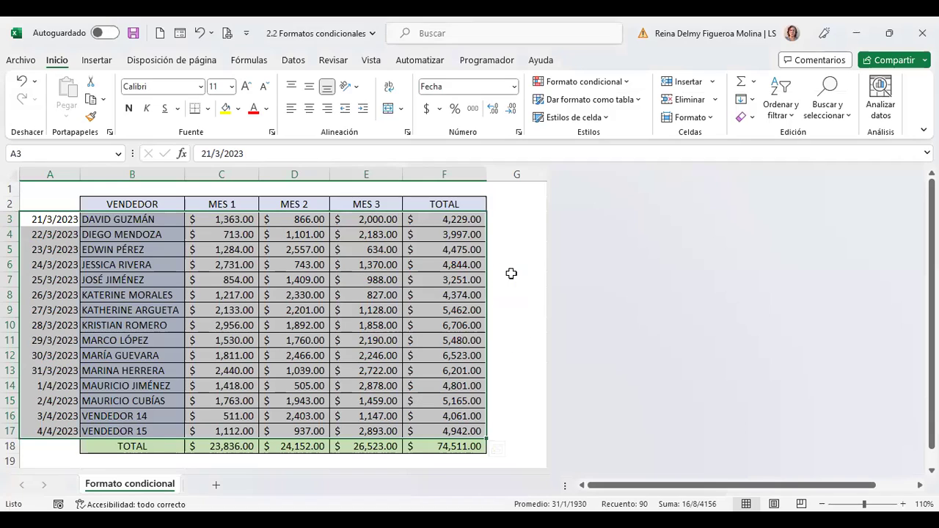
- Unhide the hidden columns beyond column G
{"action": "left_click_drag", "start_coordinate": [521, 172], "coordinate": [590, 185]}
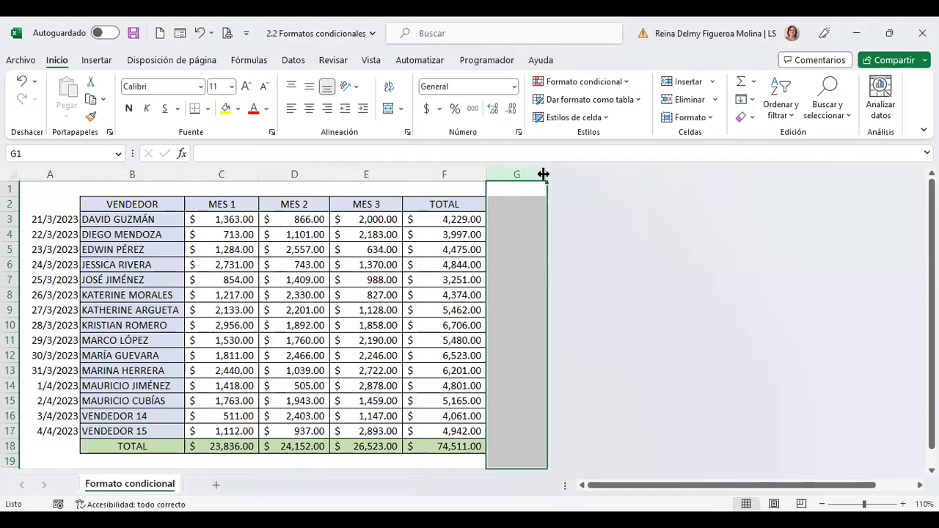
{"action": "right_click", "coordinate": [547, 196]}
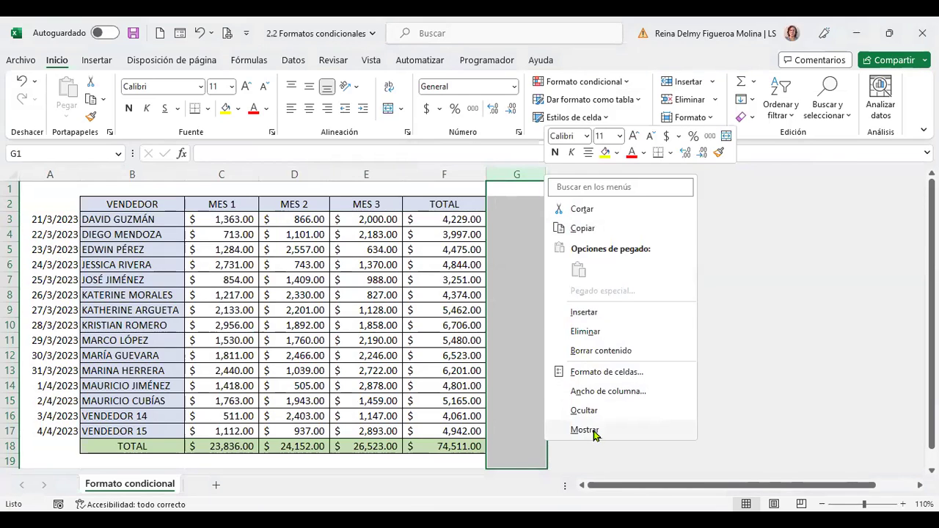
{"action": "left_click", "coordinate": [585, 430]}
- In H6, draft the test formula +Y(A3>21/3/2023;A3<30/3/2023)
{"action": "left_click", "coordinate": [562, 262]}
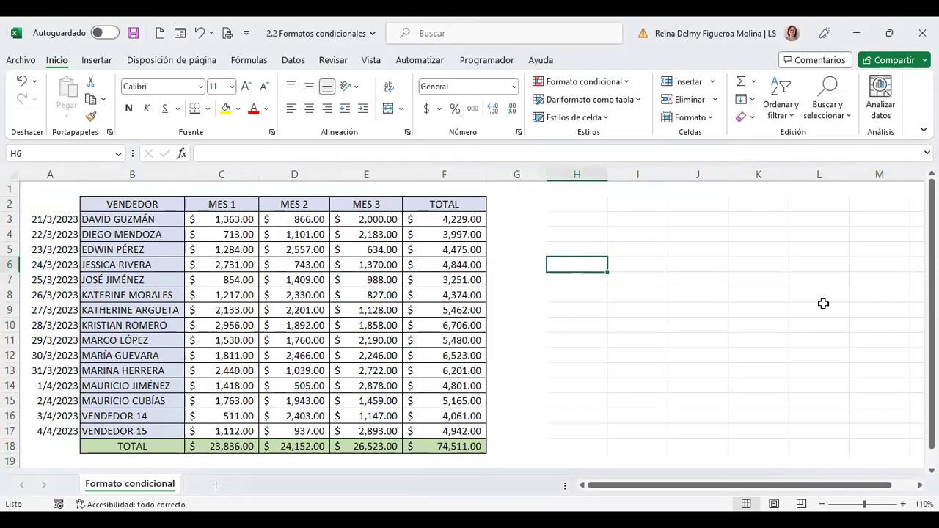
{"action": "type", "text": "+Y"}
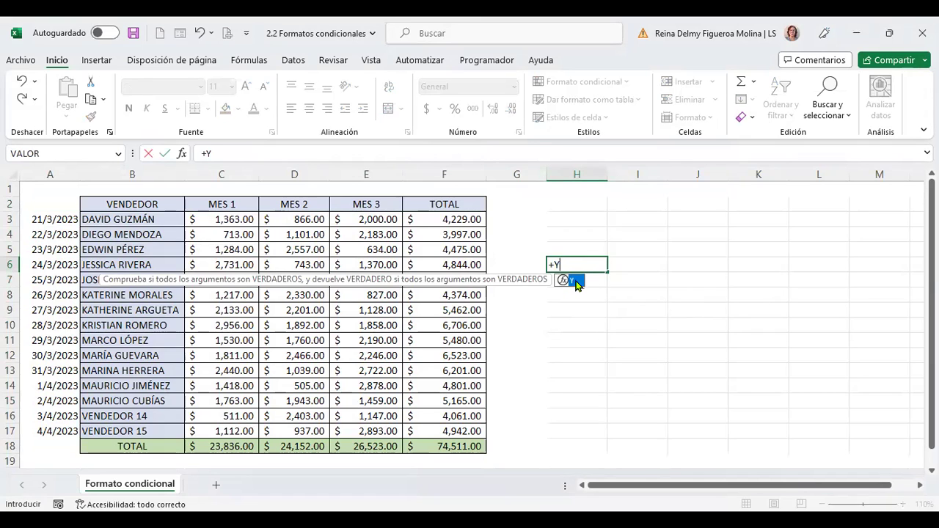
{"action": "type", "text": "("}
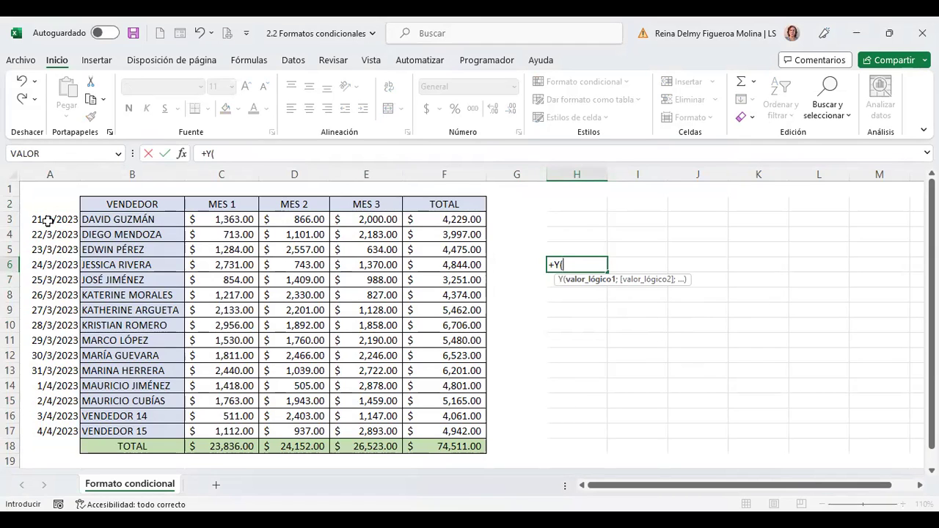
{"action": "left_click", "coordinate": [48, 220]}
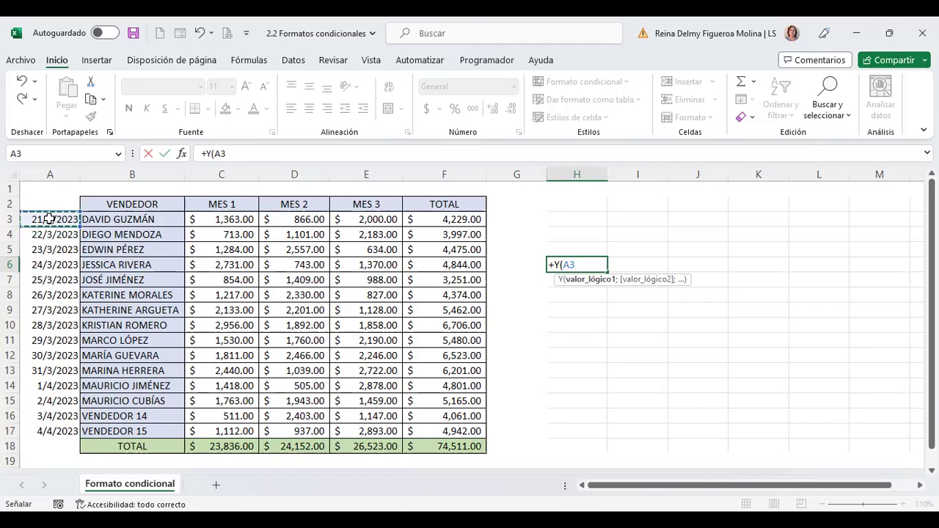
{"action": "type", "text": "<"}
{"action": "key", "text": "BackSpace"}
{"action": "type", "text": ">"}
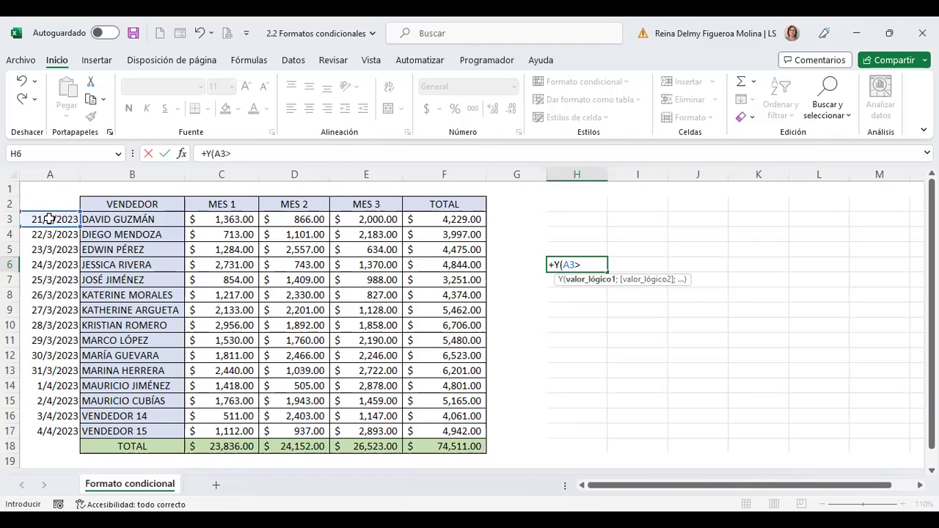
{"action": "type", "text": "21/"}
{"action": "type", "text": "3/"}
{"action": "type", "text": "2023"}
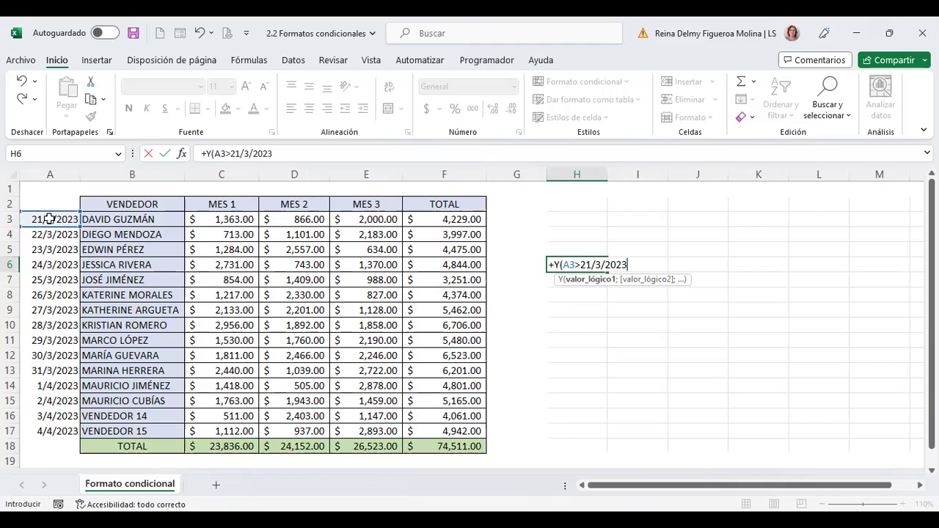
{"action": "type", "text": ";"}
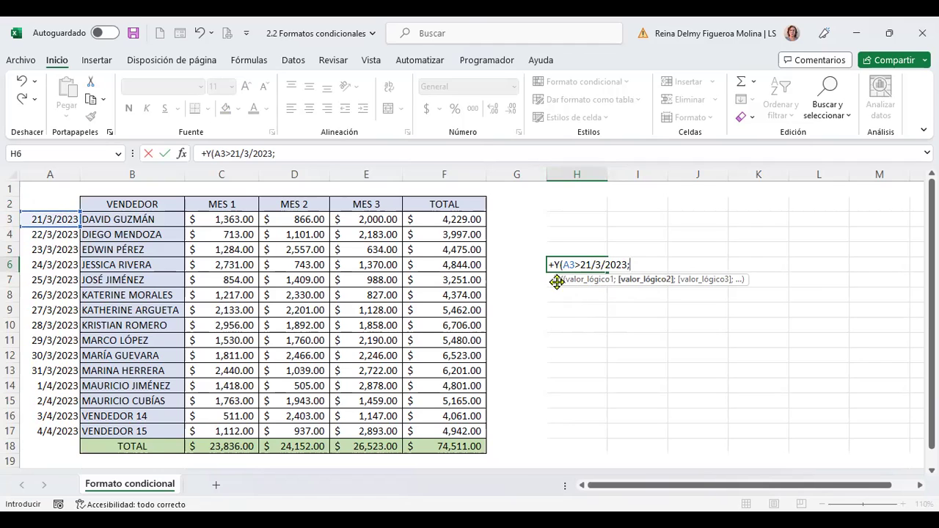
{"action": "left_click", "coordinate": [44, 217]}
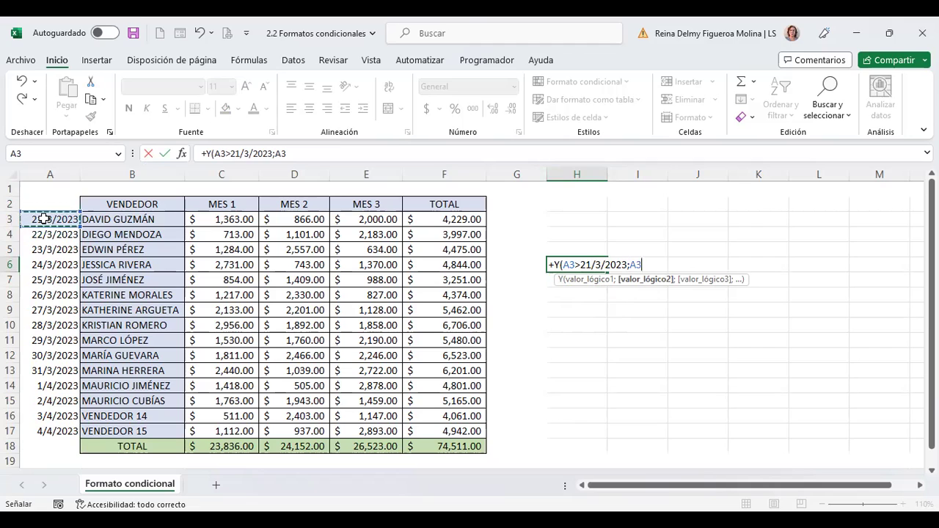
{"action": "type", "text": ">"}
{"action": "key", "text": "BackSpace"}
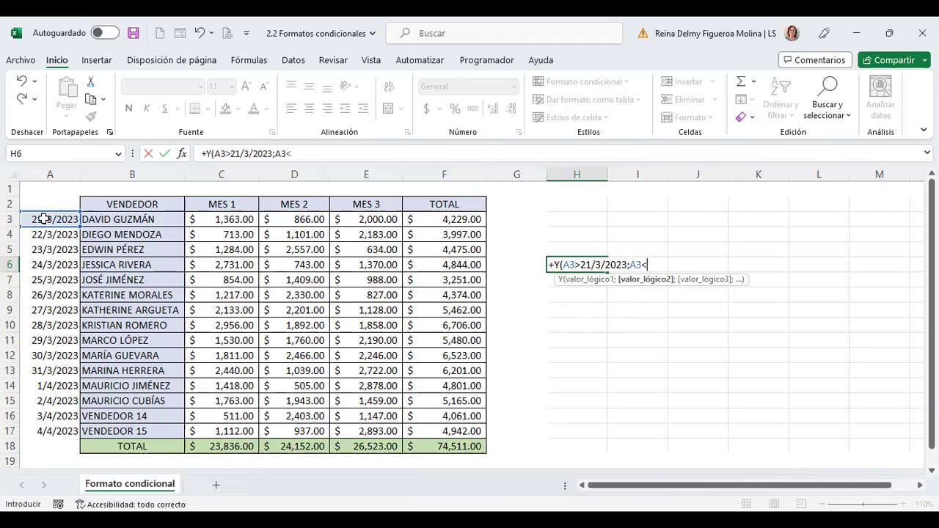
{"action": "type", "text": "30/3/2023"}
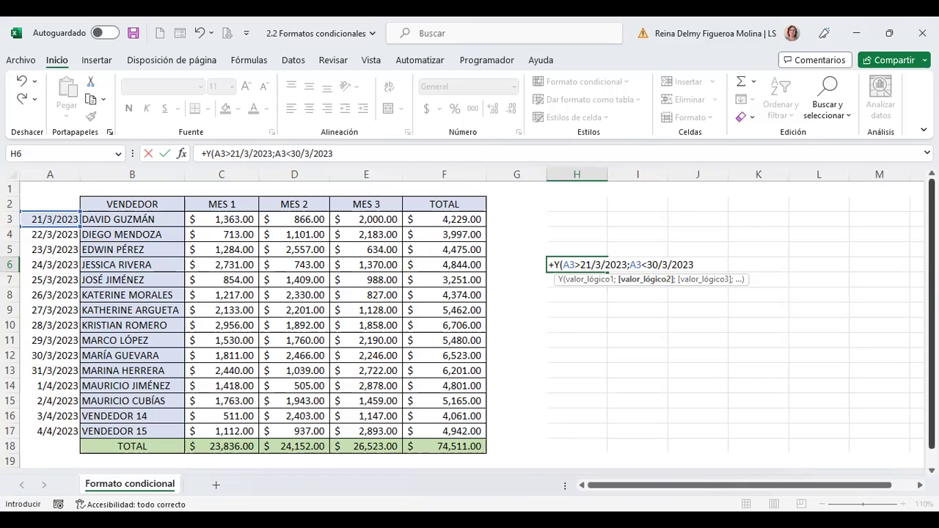
{"action": "type", "text": "="}
{"action": "type", "text": ")"}
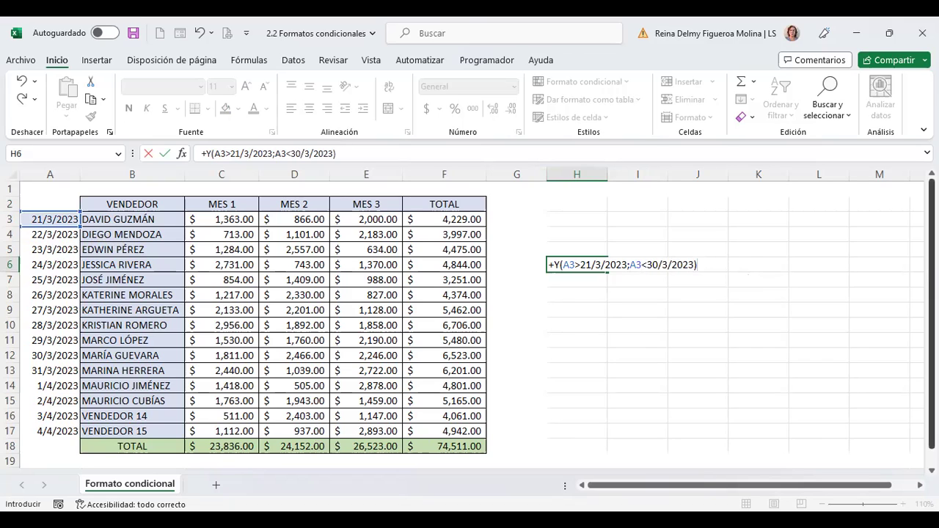
- Confirm the H6 formula and change its first condition to A3>=21/3/2023; it returns FALSO
{"action": "key", "text": "Return"}
{"action": "left_click", "coordinate": [577, 264]}
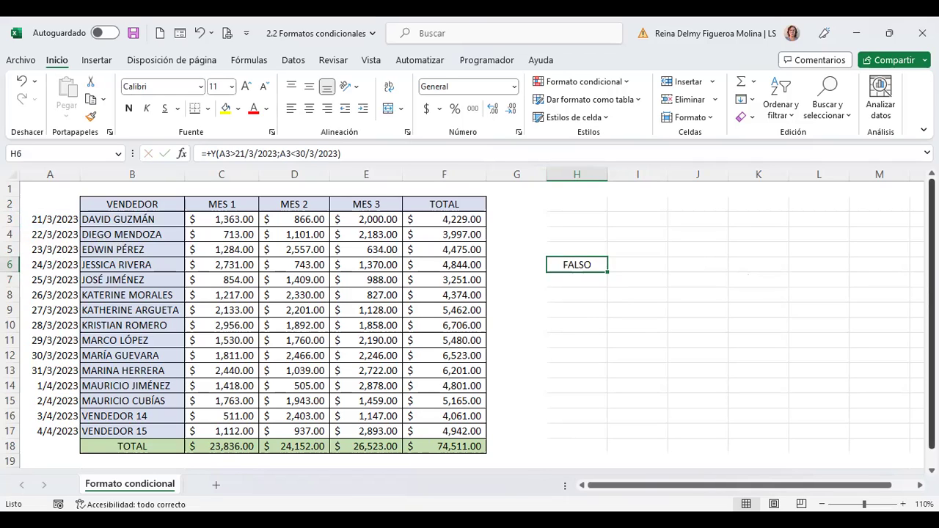
{"action": "key", "text": "F2"}
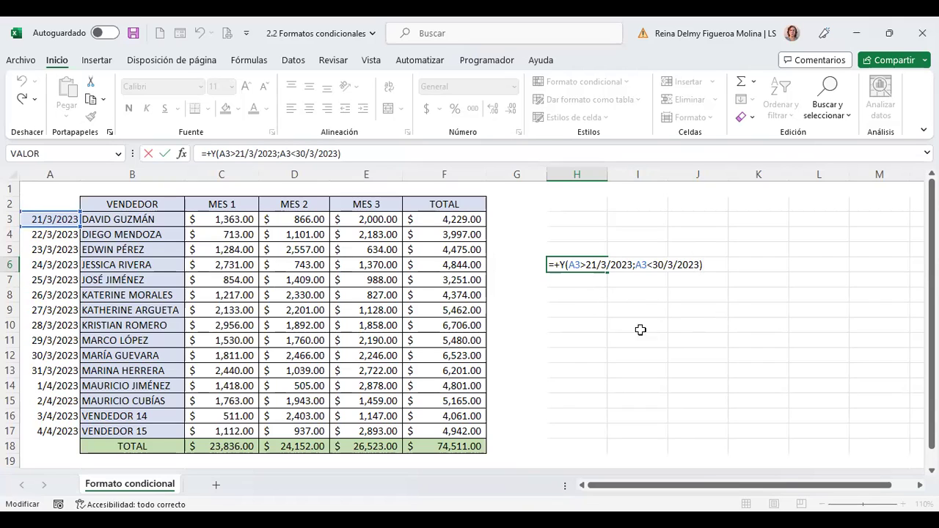
{"action": "left_click", "coordinate": [586, 266]}
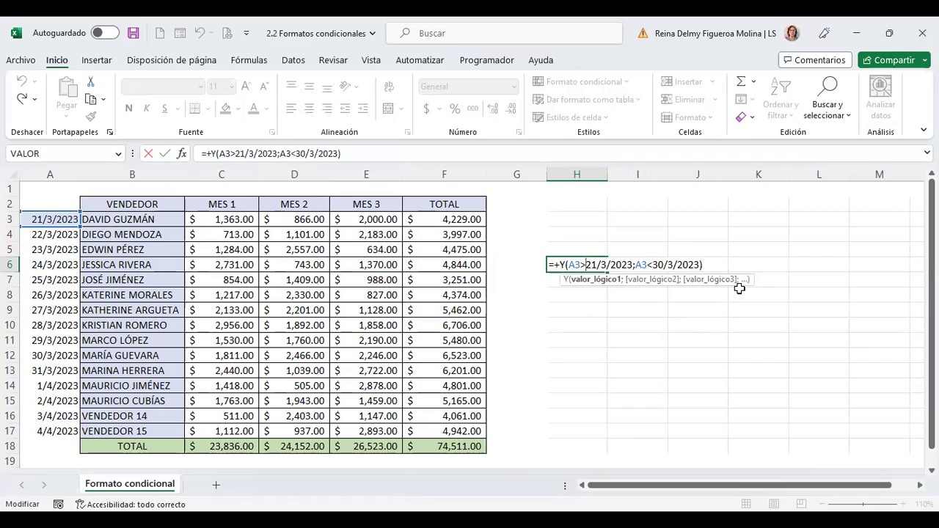
{"action": "type", "text": "="}
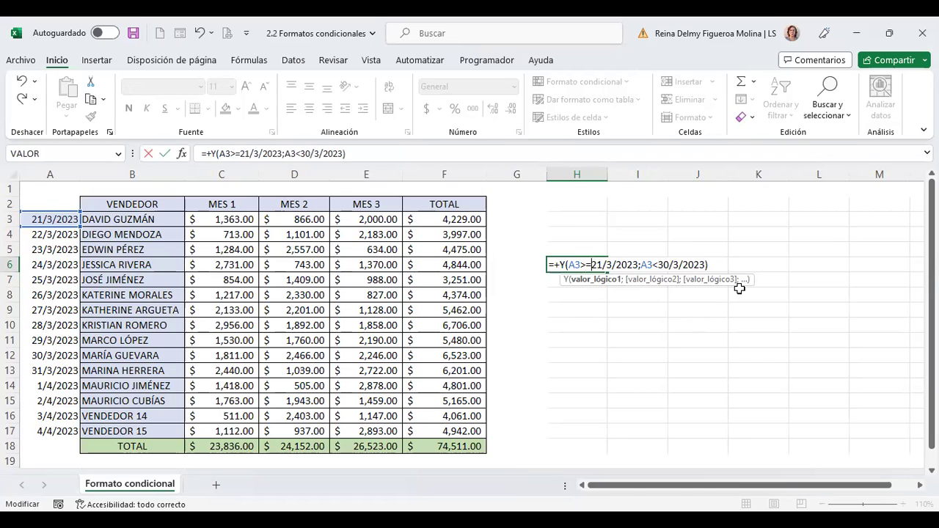
{"action": "key", "text": "ctrl+Return"}
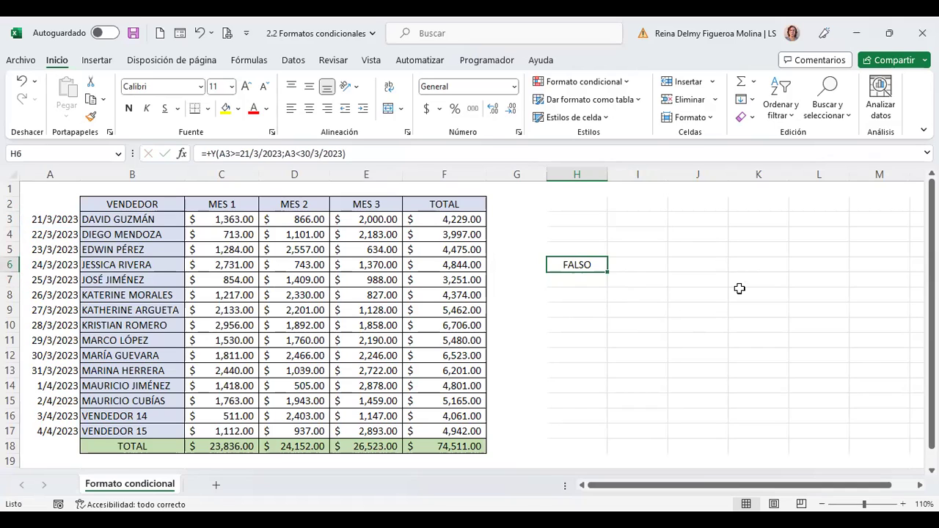
- Review the two date conditions of the H6 formula without changing anything
{"action": "key", "text": "F2"}
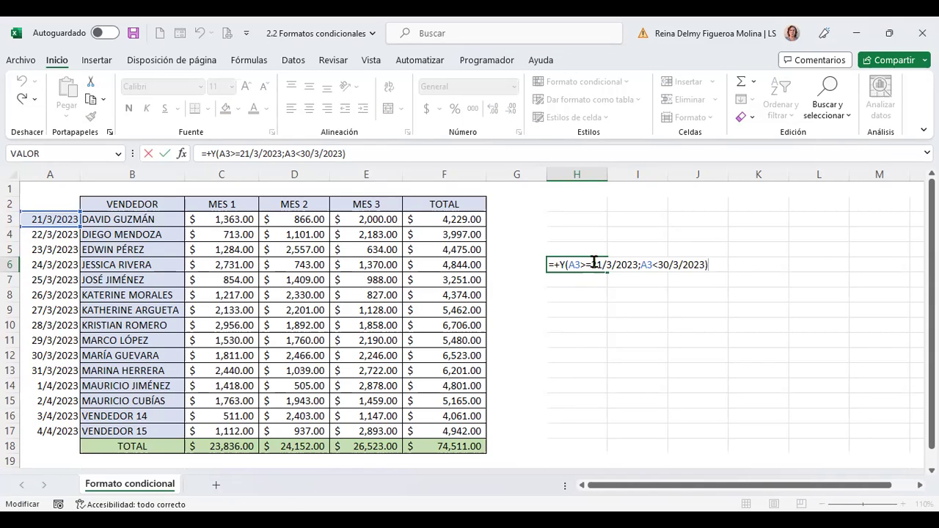
{"action": "left_click", "coordinate": [594, 263]}
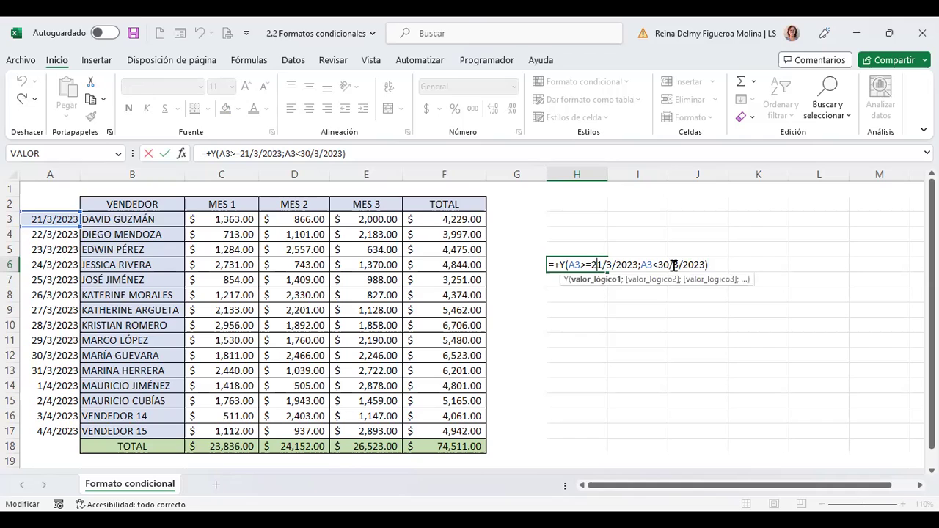
{"action": "left_click", "coordinate": [664, 264]}
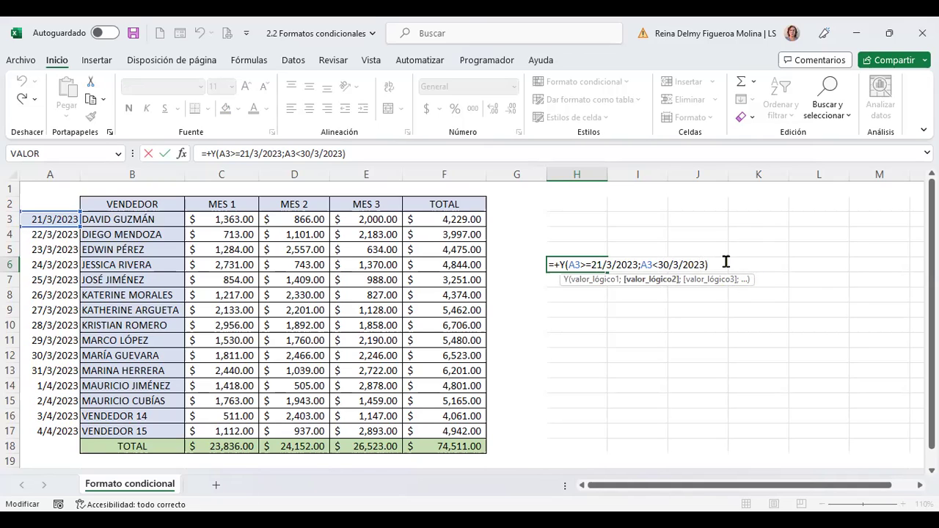
{"action": "left_click", "coordinate": [725, 262]}
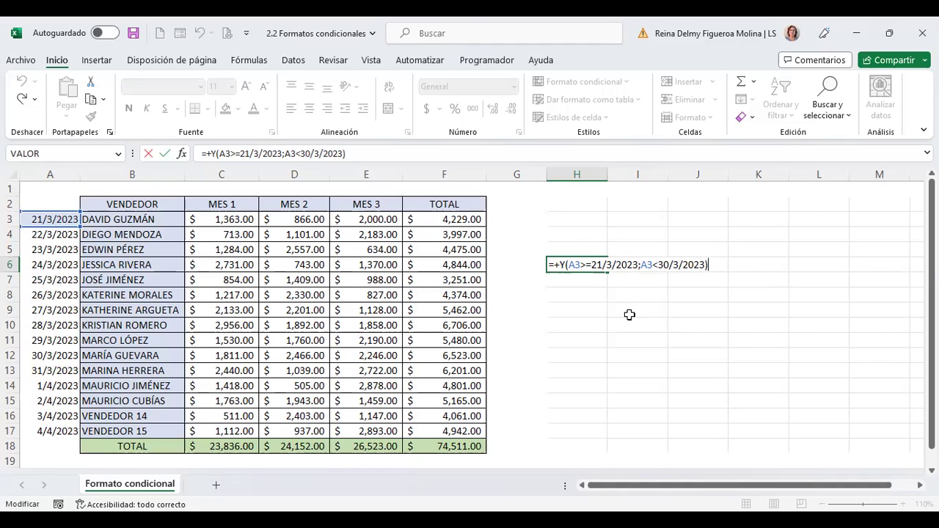
{"action": "left_click", "coordinate": [585, 264]}
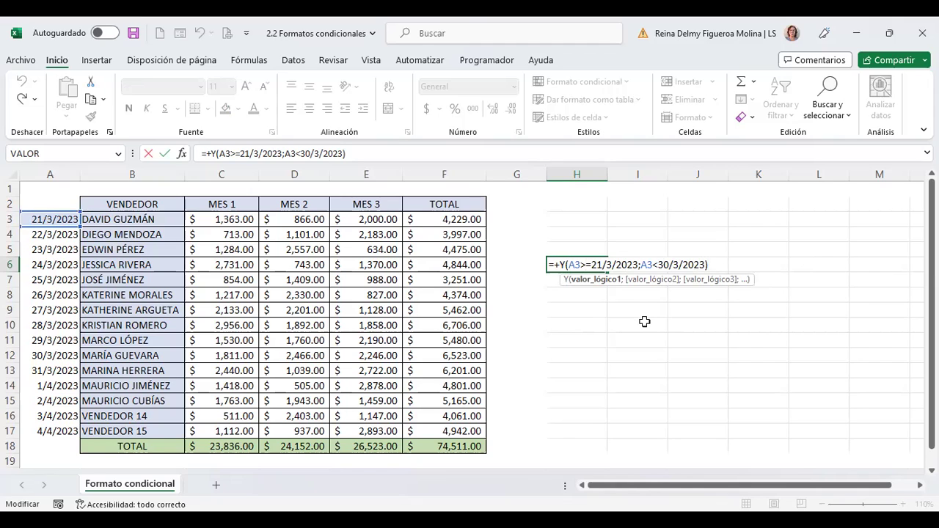
{"action": "key", "text": "Return"}
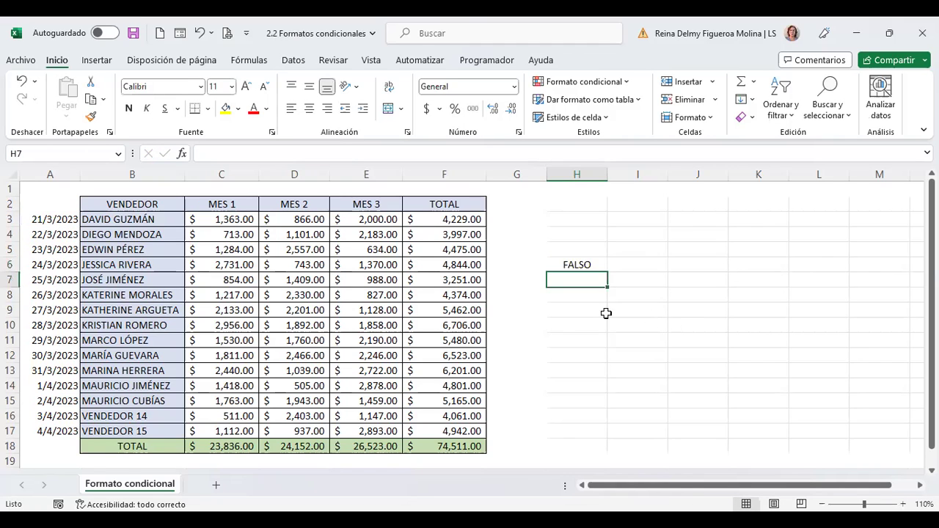
- Replace Y with O so H6 reads =+O(A3>=21/3/2023;A3<30/3/2023) and returns VERDADERO
{"action": "left_click", "coordinate": [588, 265]}
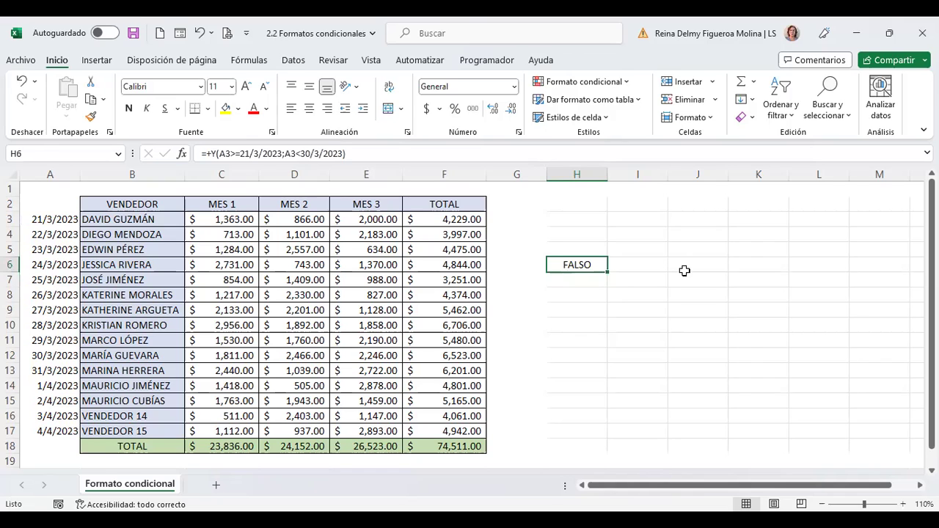
{"action": "key", "text": "F2"}
{"action": "left_click", "coordinate": [563, 263]}
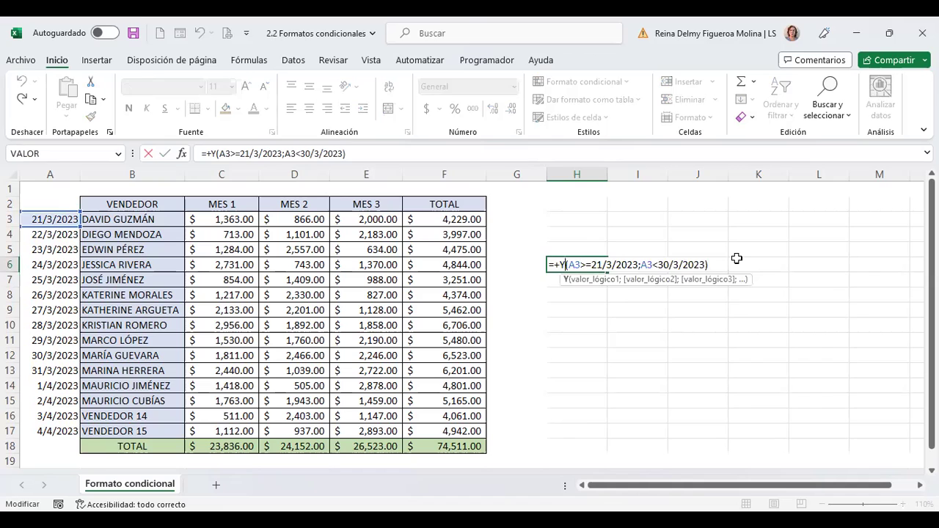
{"action": "key", "text": "BackSpace"}
{"action": "type", "text": "O"}
{"action": "key", "text": "ctrl+Return"}
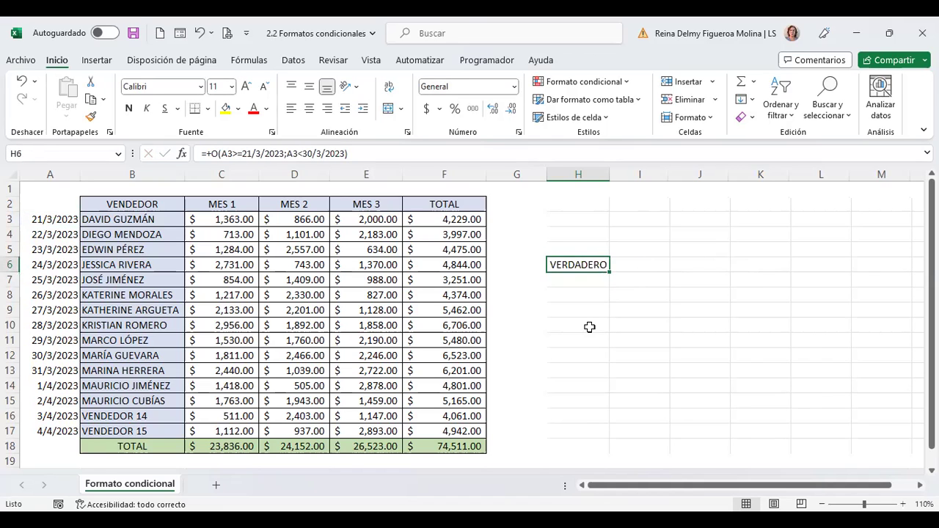
{"action": "key", "text": "F2"}
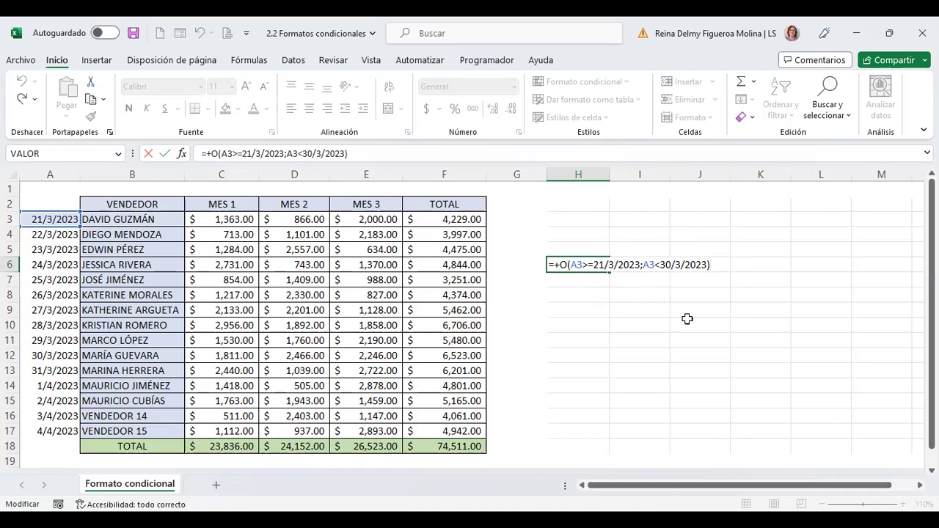
{"action": "key", "text": "Return"}
{"action": "key", "text": "Up"}
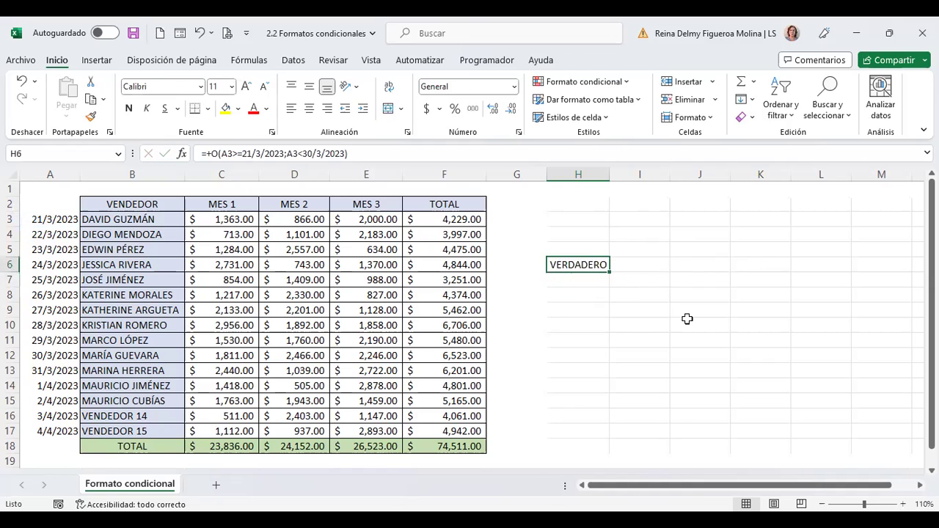
- Select A3:A17 and edit the orange date rule's formula from =Y( to =O(
{"action": "left_click_drag", "start_coordinate": [73, 220], "coordinate": [66, 431]}
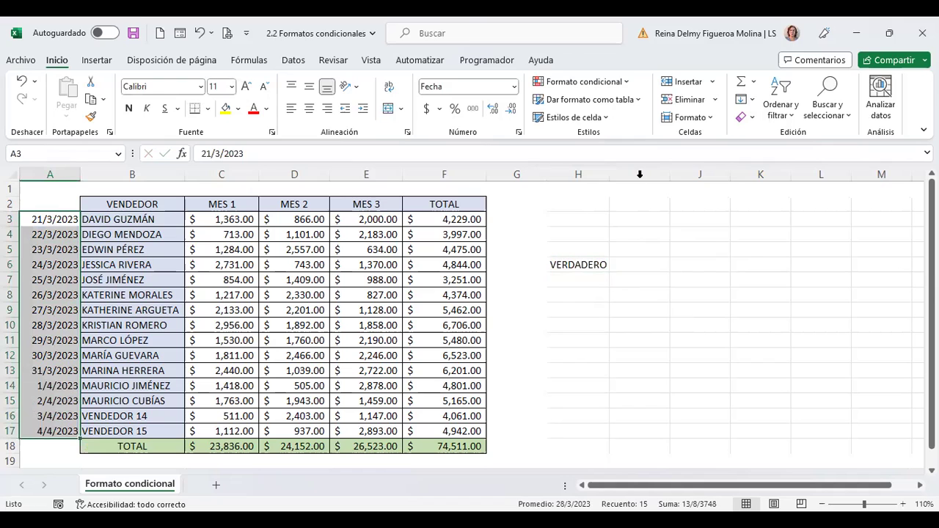
{"action": "left_click", "coordinate": [625, 84]}
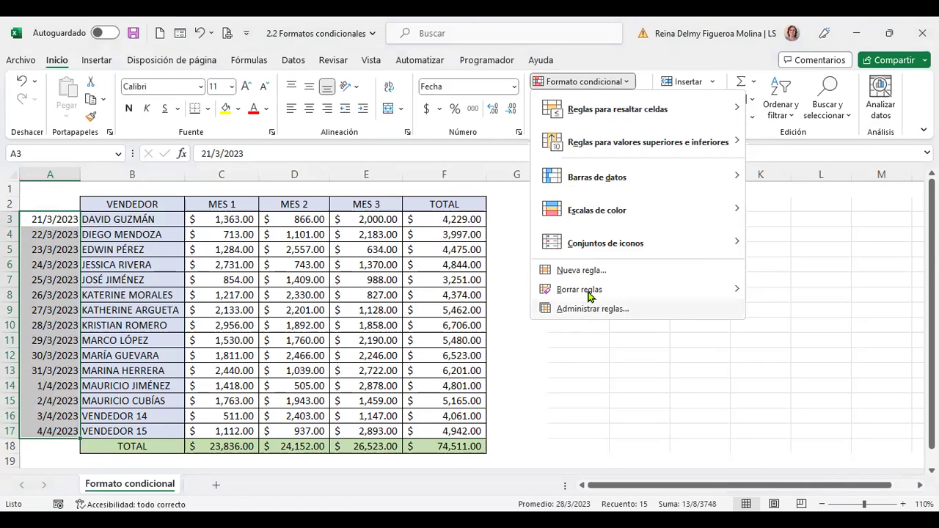
{"action": "left_click", "coordinate": [467, 287]}
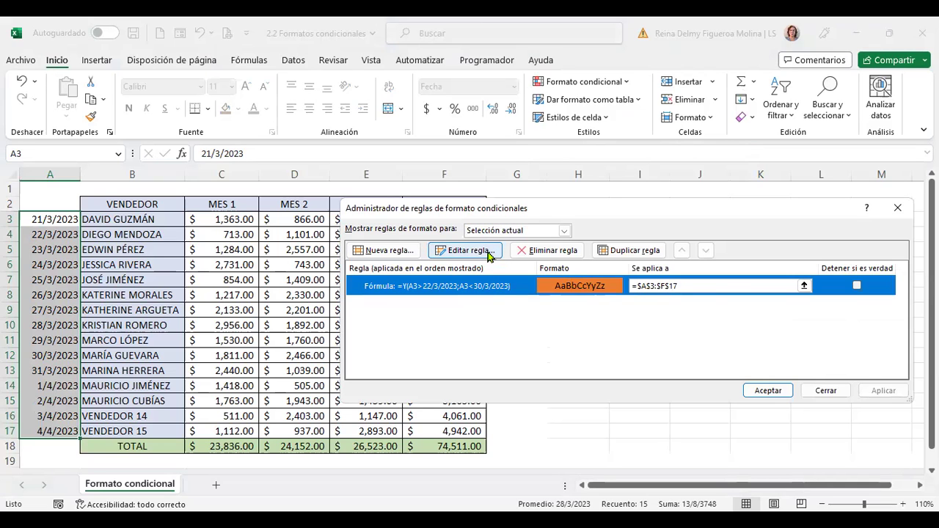
{"action": "left_click", "coordinate": [486, 252]}
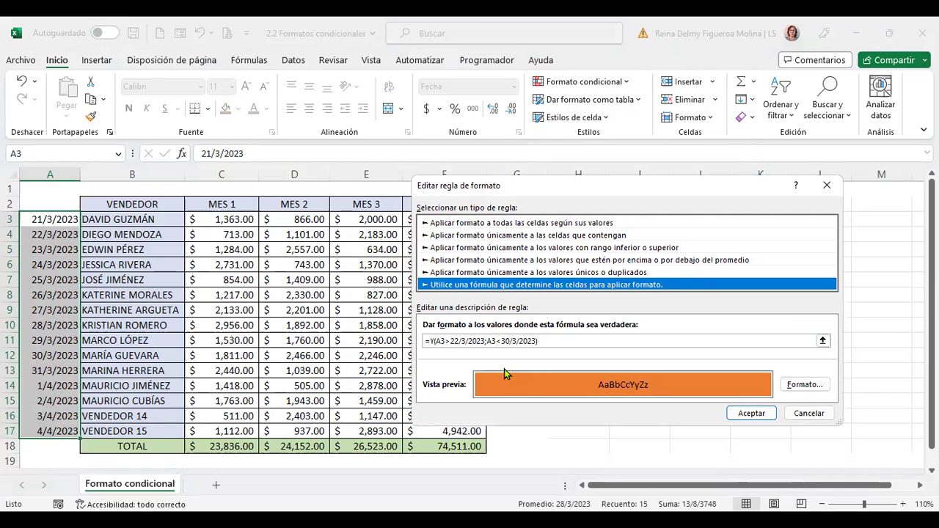
{"action": "left_click", "coordinate": [432, 340]}
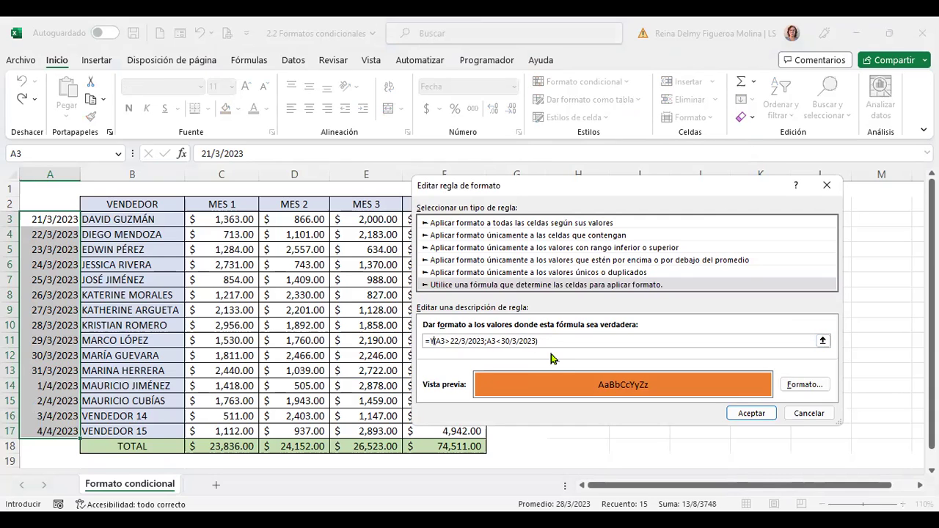
{"action": "key", "text": "Delete"}
{"action": "key", "text": "Delete"}
{"action": "type", "text": "O"}
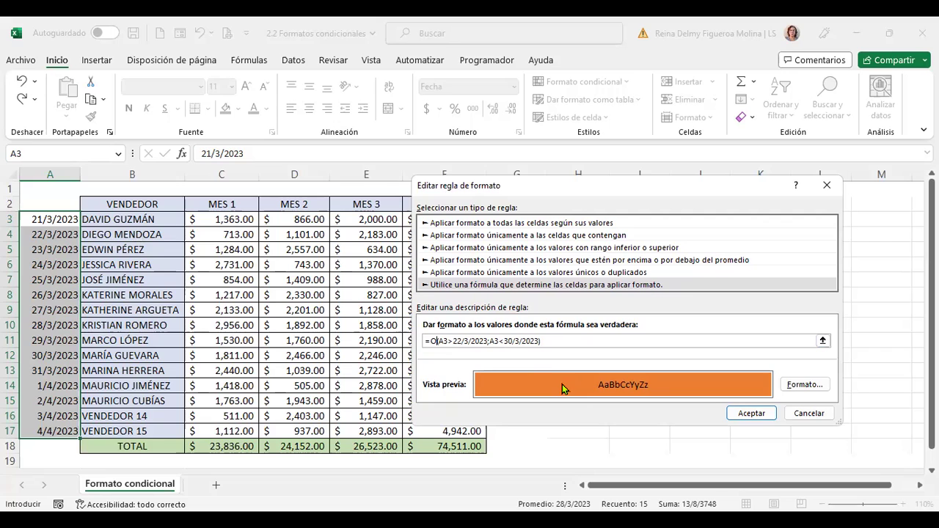
- Confirm and apply the edited OR rule so every row of A3:F17 turns orange
{"action": "left_click", "coordinate": [761, 414]}
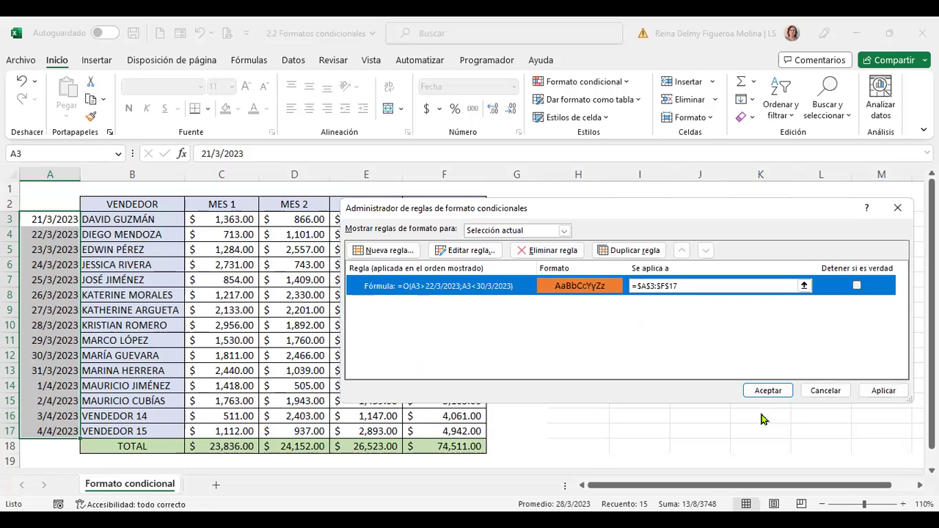
{"action": "left_click", "coordinate": [767, 390]}
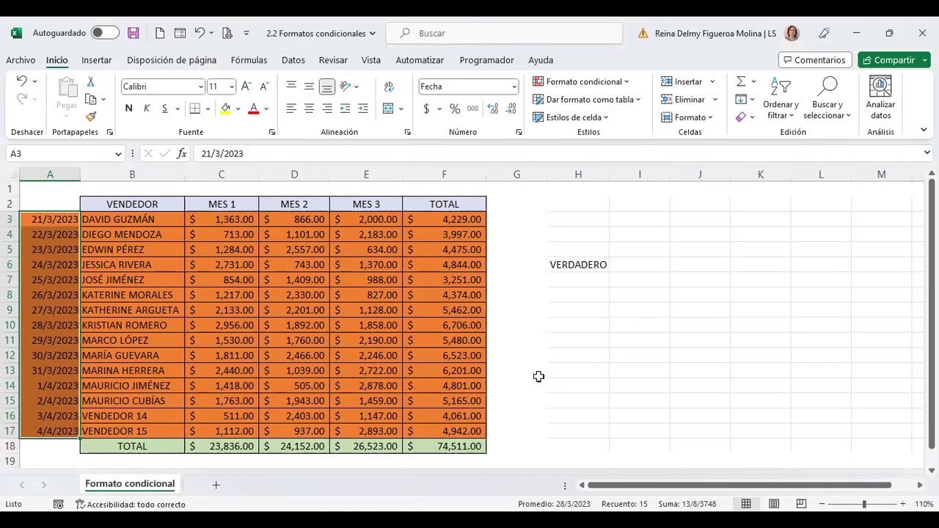
- In Manage Rules, close the formula rule's editor unchanged, then delete that rule and confirm
{"action": "left_click", "coordinate": [630, 84]}
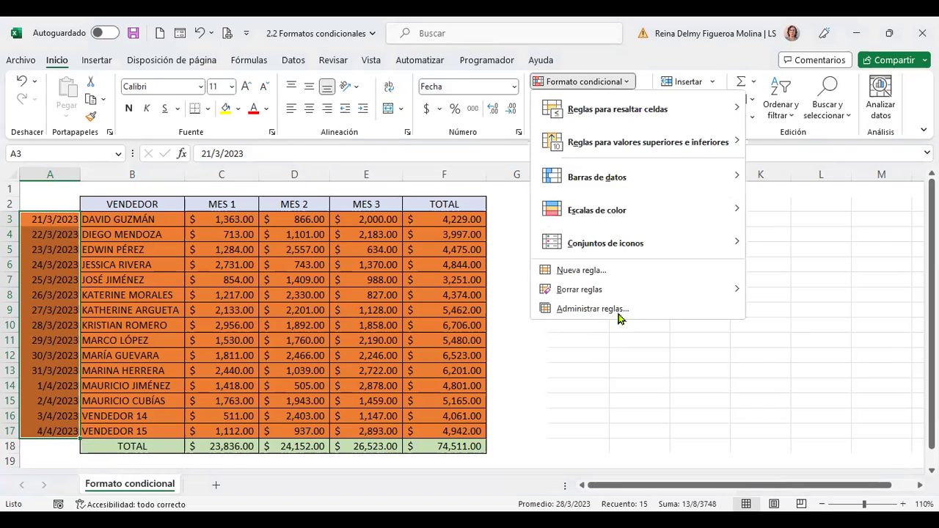
{"action": "left_click", "coordinate": [596, 306]}
{"action": "left_click", "coordinate": [498, 288]}
{"action": "left_click", "coordinate": [490, 252]}
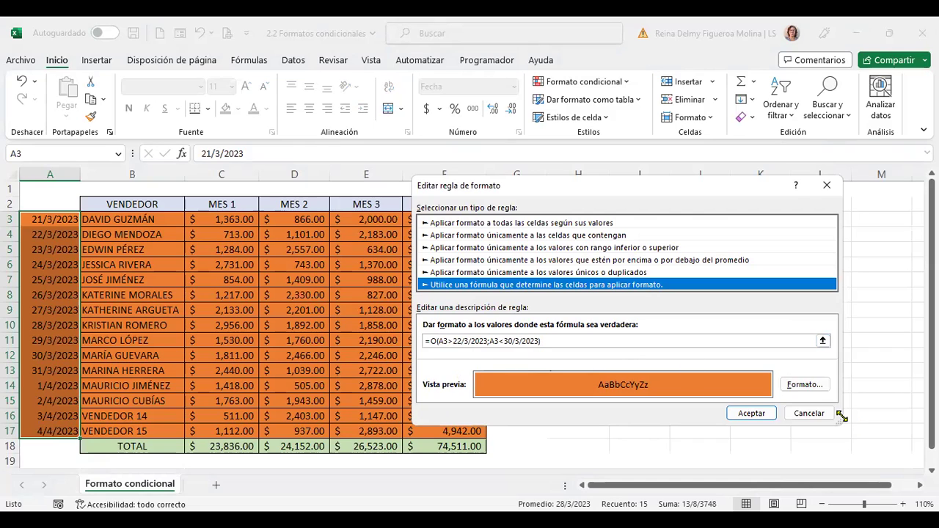
{"action": "left_click", "coordinate": [809, 413]}
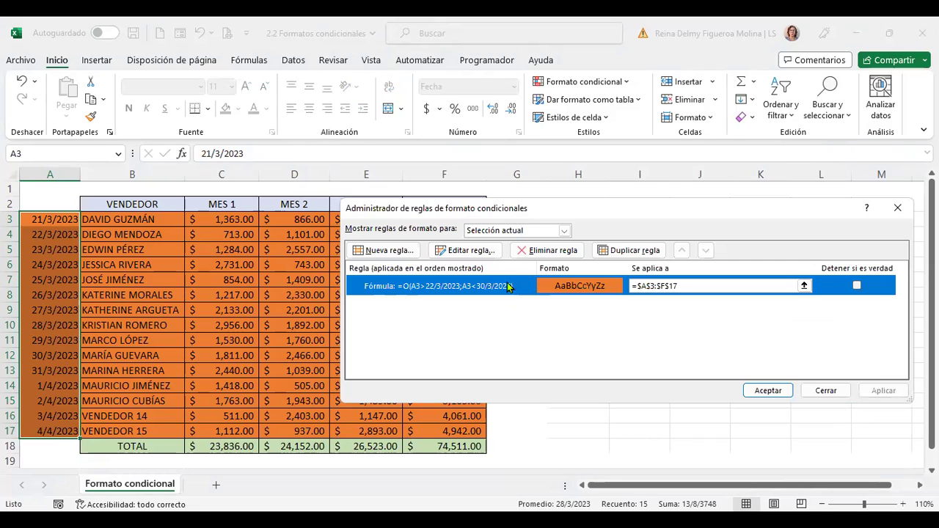
{"action": "left_click", "coordinate": [546, 250]}
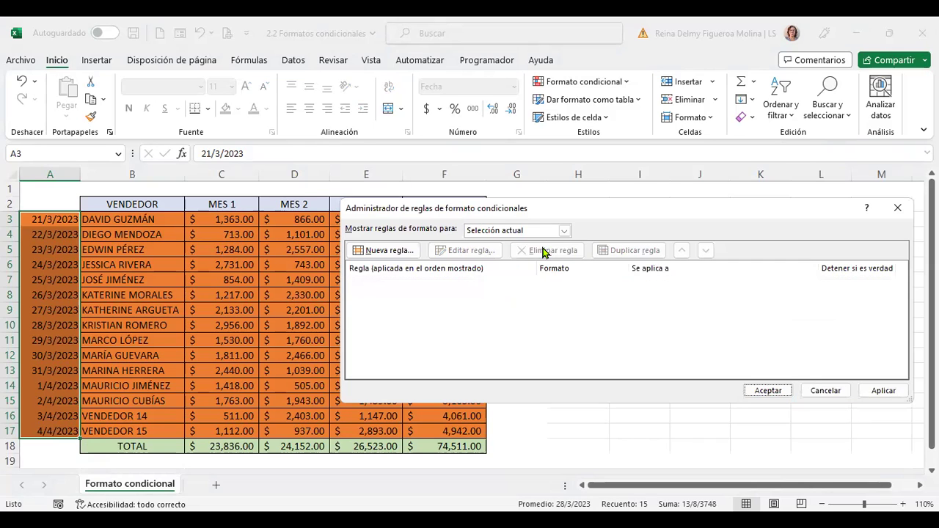
{"action": "left_click", "coordinate": [778, 391]}
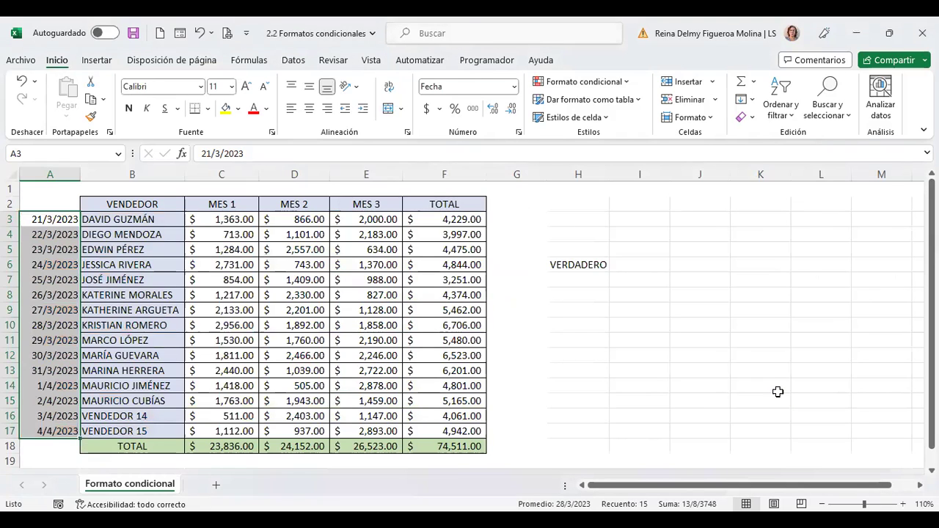
{"action": "mouse_move", "coordinate": [52, 221]}
{"action": "left_mouse_down"}
{"action": "mouse_move", "coordinate": [416, 322]}
{"action": "mouse_move", "coordinate": [440, 432]}
{"action": "left_mouse_up"}
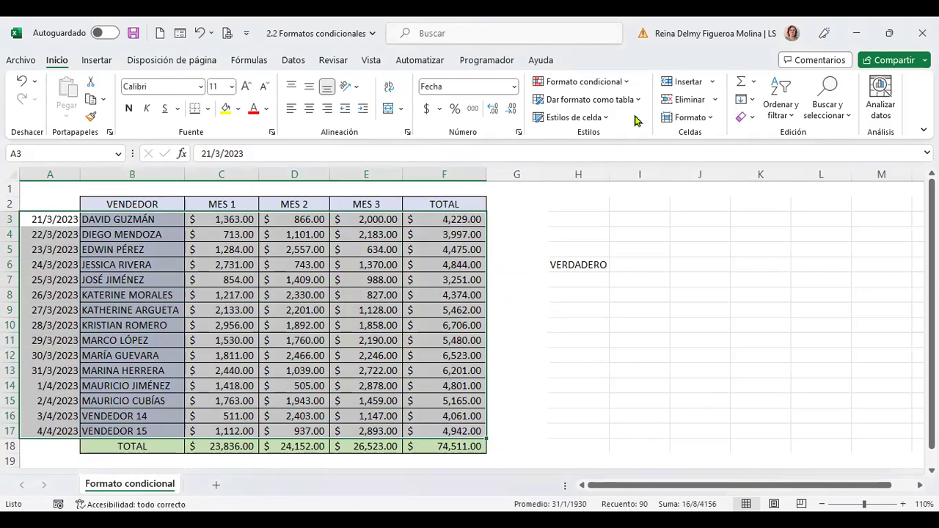
{"action": "left_click", "coordinate": [628, 83]}
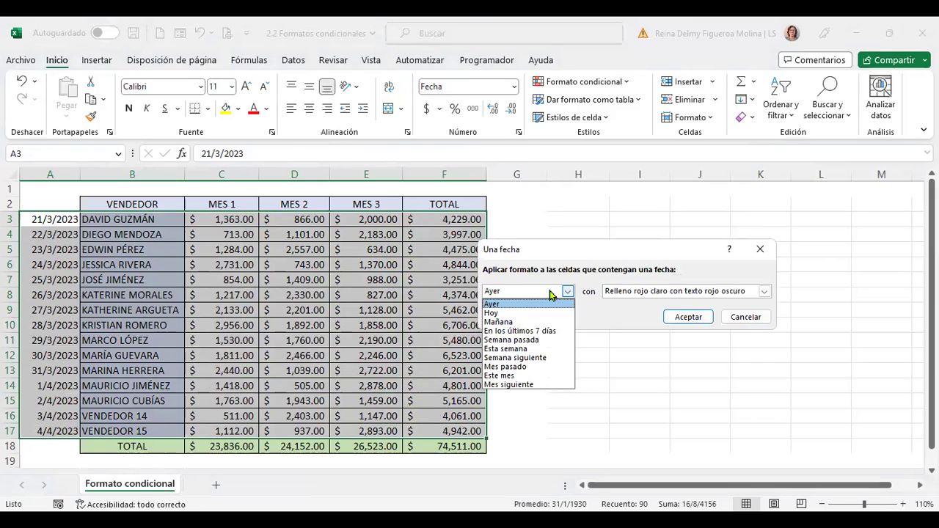
{"action": "left_click", "coordinate": [552, 294]}
{"action": "left_click", "coordinate": [551, 294]}
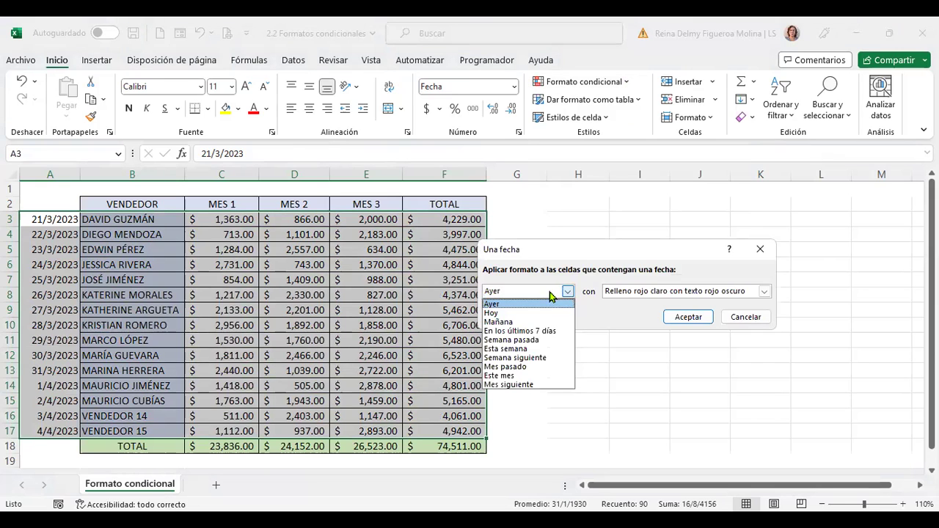
{"action": "left_click", "coordinate": [528, 323]}
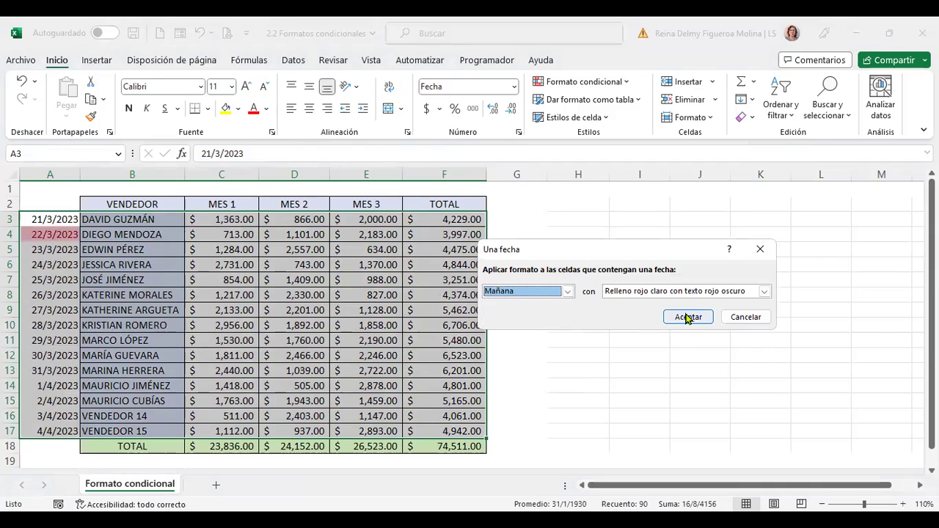
{"action": "left_click", "coordinate": [764, 292]}
{"action": "left_click", "coordinate": [689, 358]}
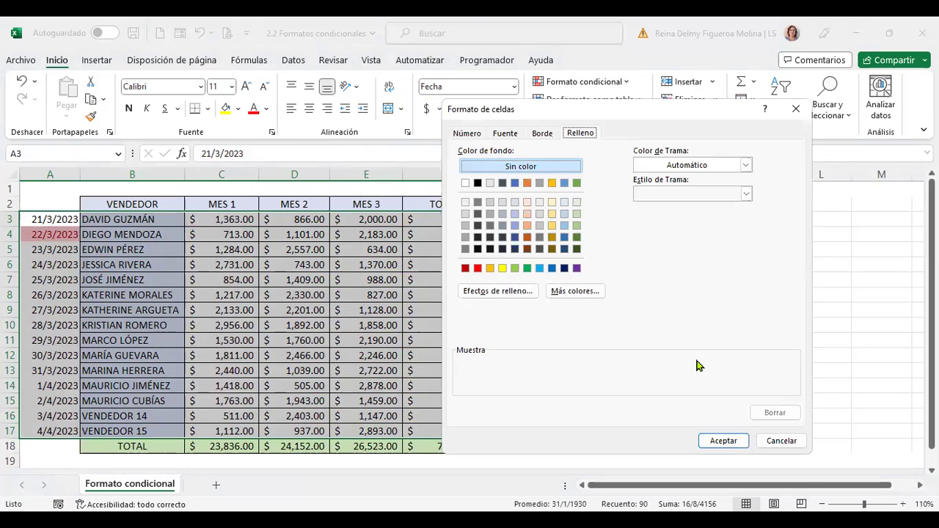
{"action": "left_click", "coordinate": [511, 136]}
{"action": "left_click", "coordinate": [475, 133]}
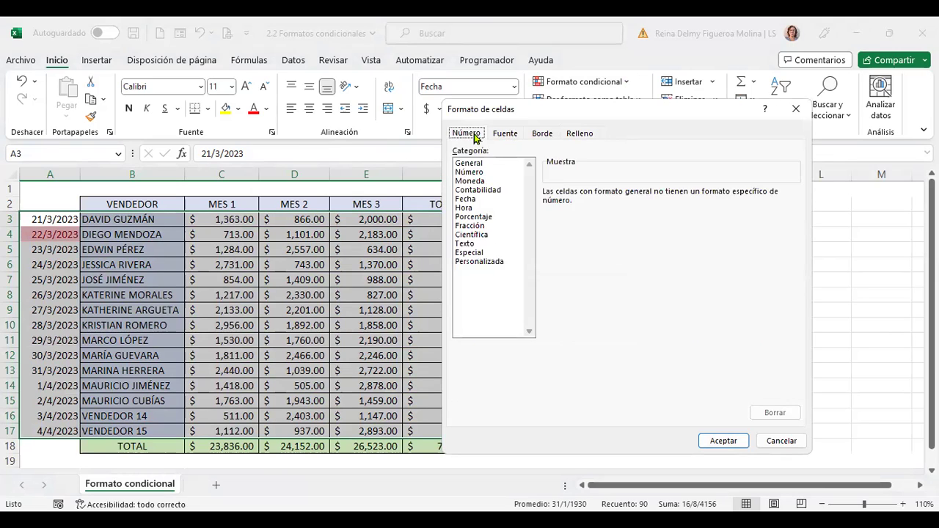
{"action": "left_click", "coordinate": [780, 441]}
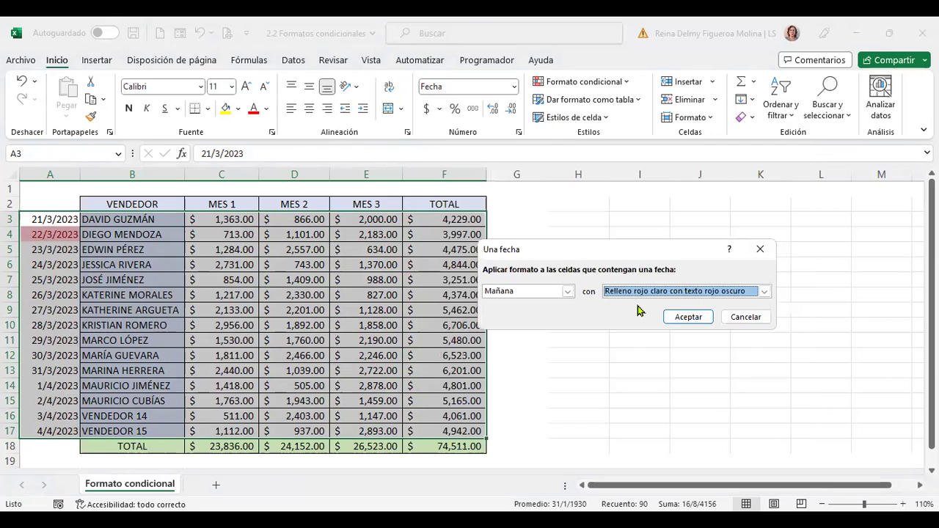
{"action": "left_click", "coordinate": [743, 316]}
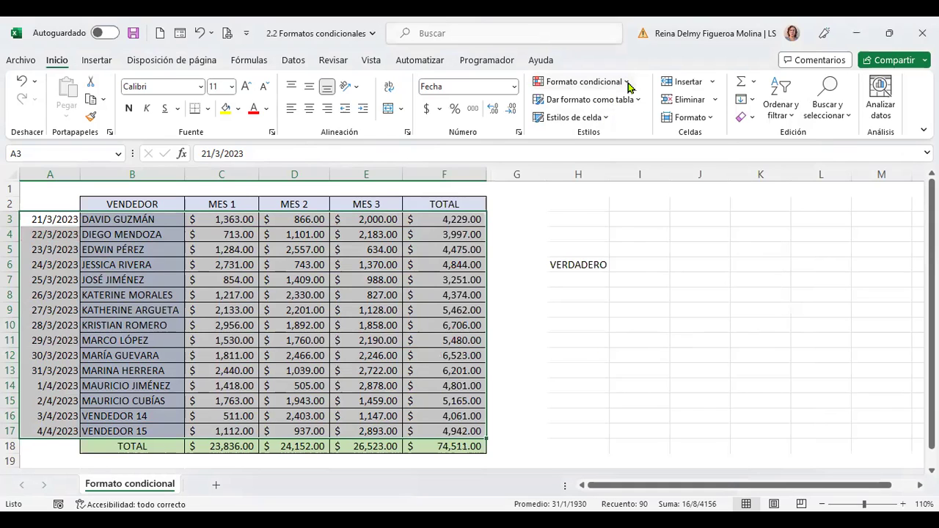
- Start a formula-based New Rule, cancel it, then show the Highlight Cells Rules list with Duplicate Values
{"action": "left_click", "coordinate": [628, 82]}
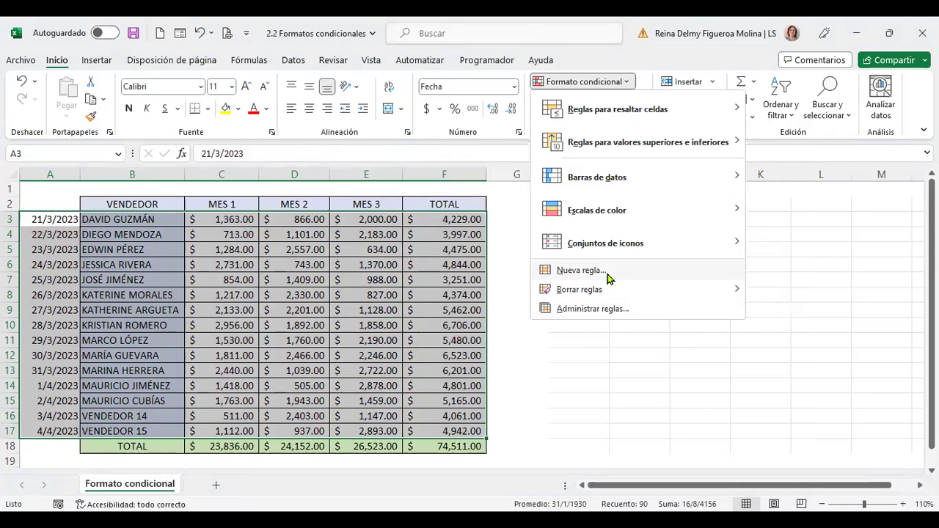
{"action": "left_click", "coordinate": [579, 270]}
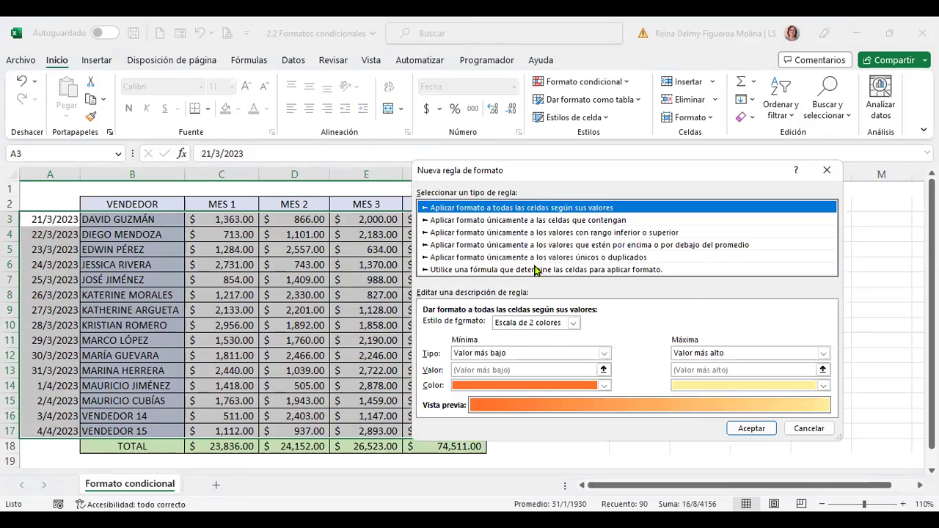
{"action": "left_click", "coordinate": [535, 270]}
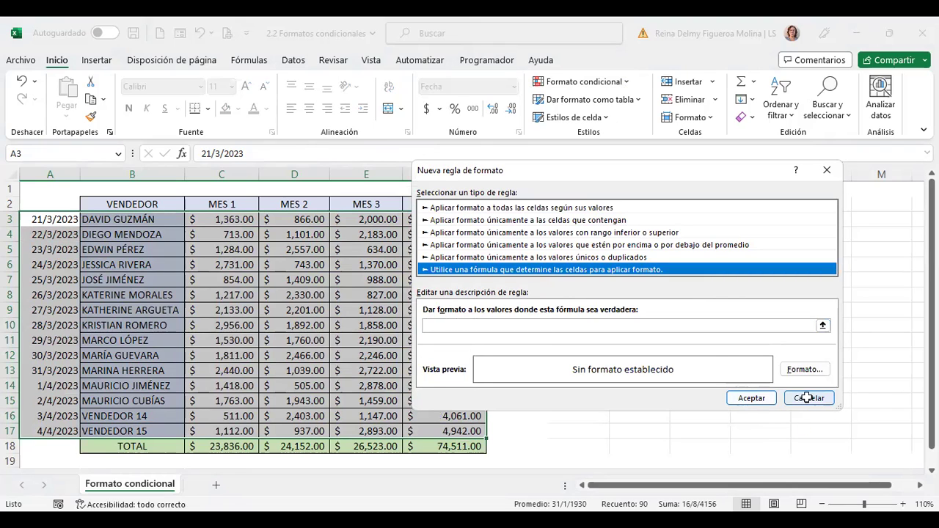
{"action": "left_click", "coordinate": [628, 82]}
{"action": "mouse_move", "coordinate": [637, 111]}
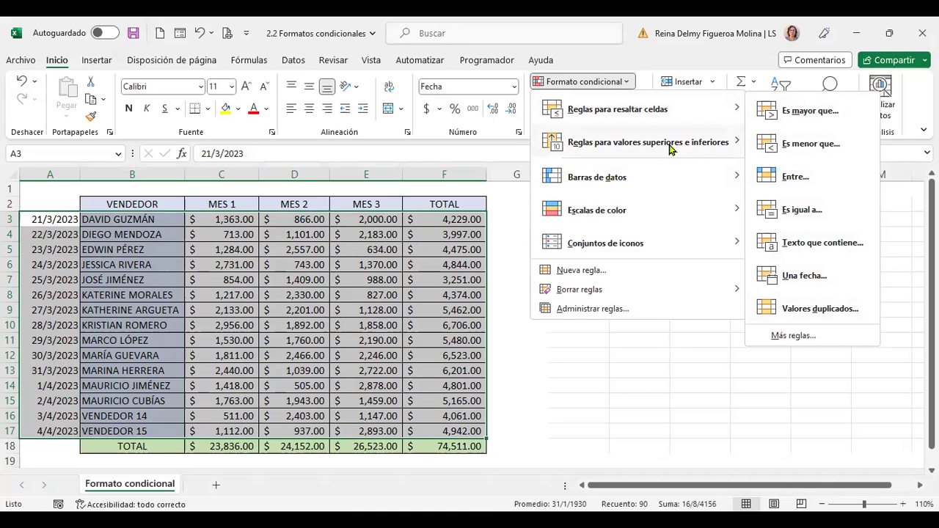
{"action": "mouse_move", "coordinate": [670, 149]}
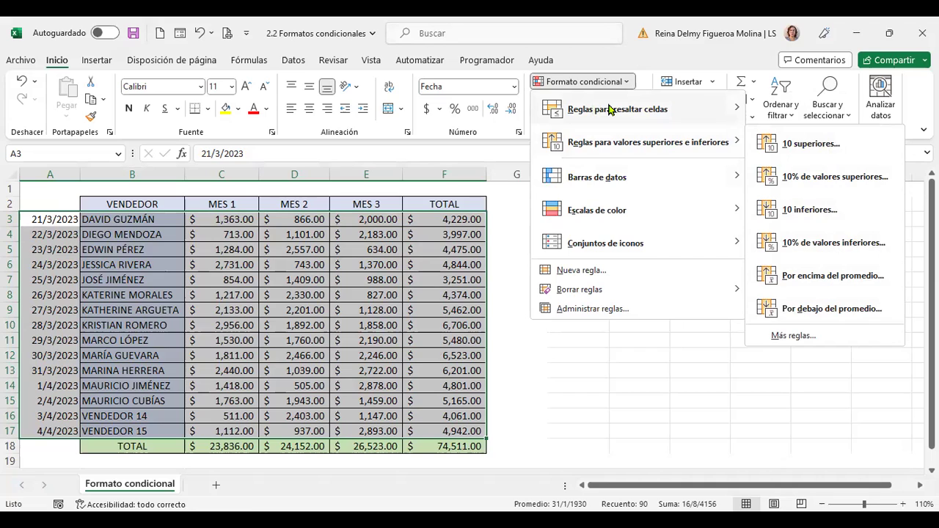
{"action": "mouse_move", "coordinate": [608, 108]}
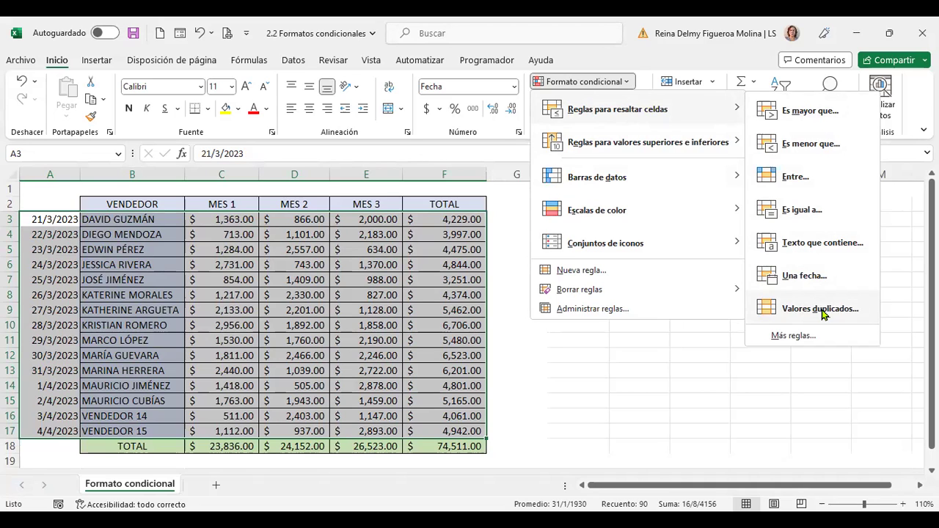
{"action": "left_click", "coordinate": [823, 313]}
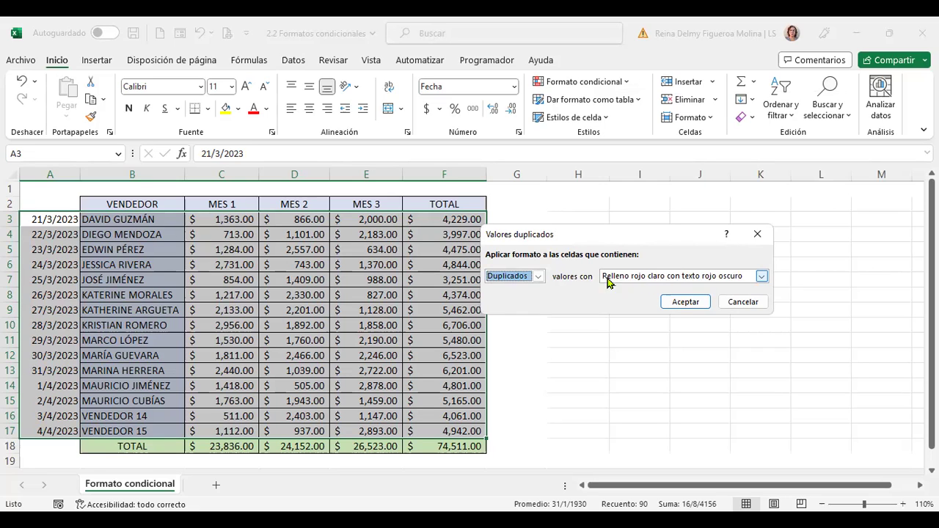
{"action": "left_click", "coordinate": [537, 276]}
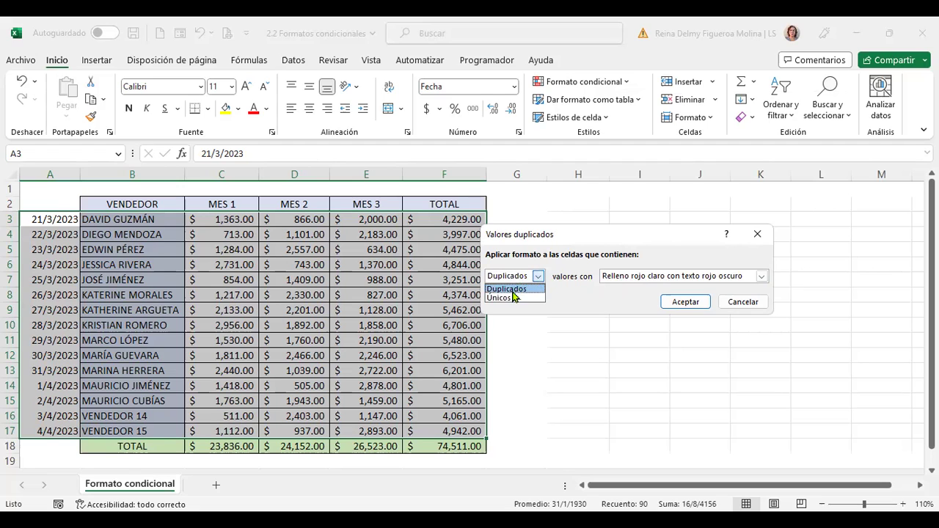
{"action": "left_click", "coordinate": [512, 298]}
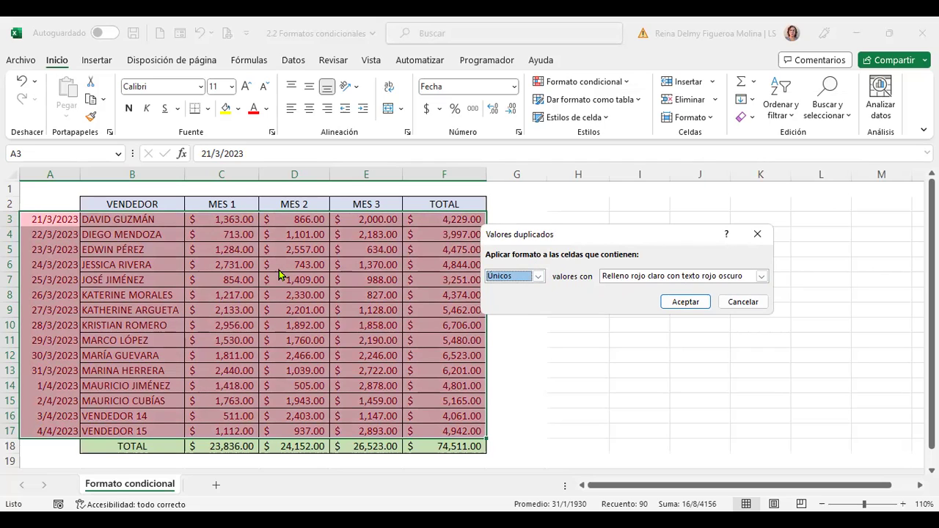
{"action": "left_click", "coordinate": [743, 303]}
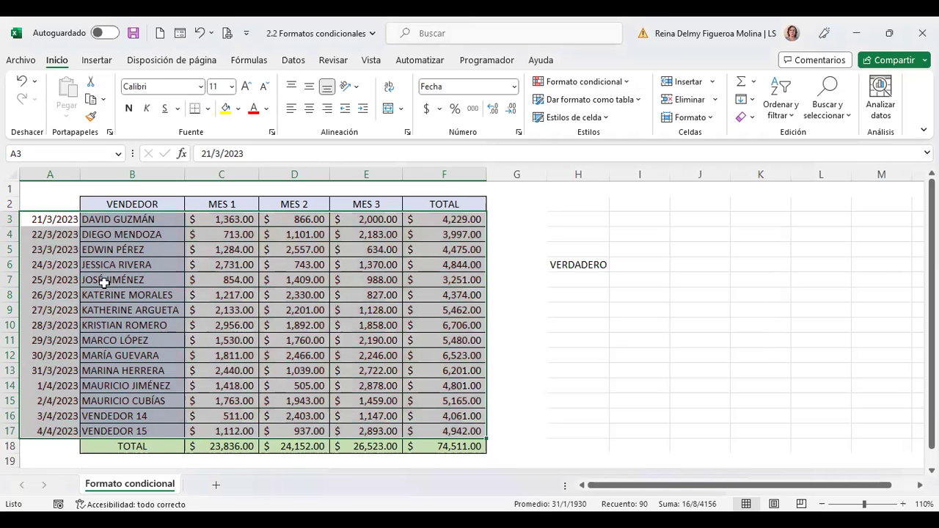
- Insert three blank rows above row 3
{"action": "left_click", "coordinate": [10, 219]}
{"action": "right_click", "coordinate": [11, 219]}
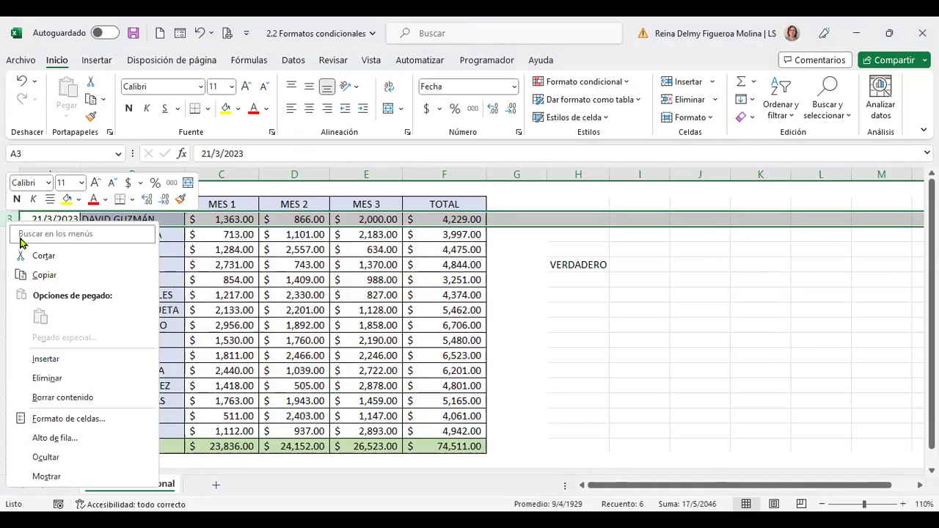
{"action": "left_click", "coordinate": [47, 364]}
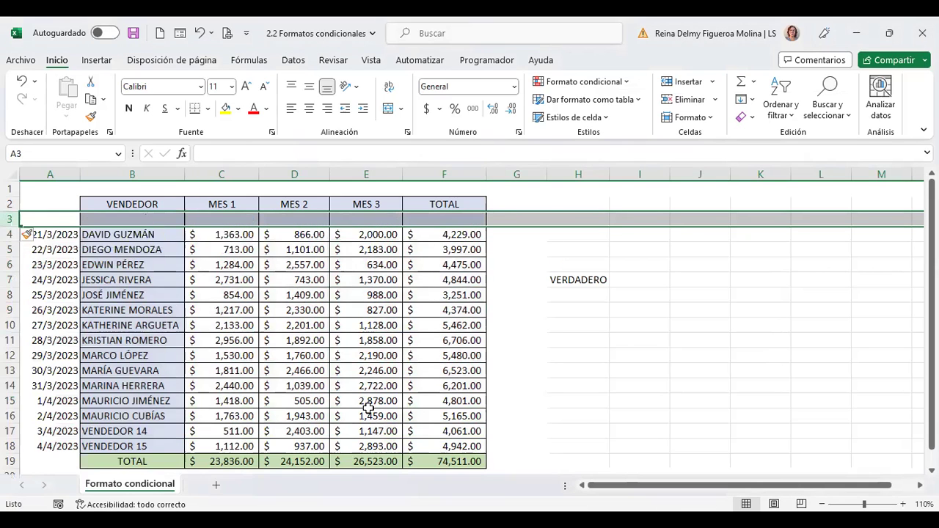
{"action": "key", "text": "F4"}
{"action": "key", "text": "F4"}
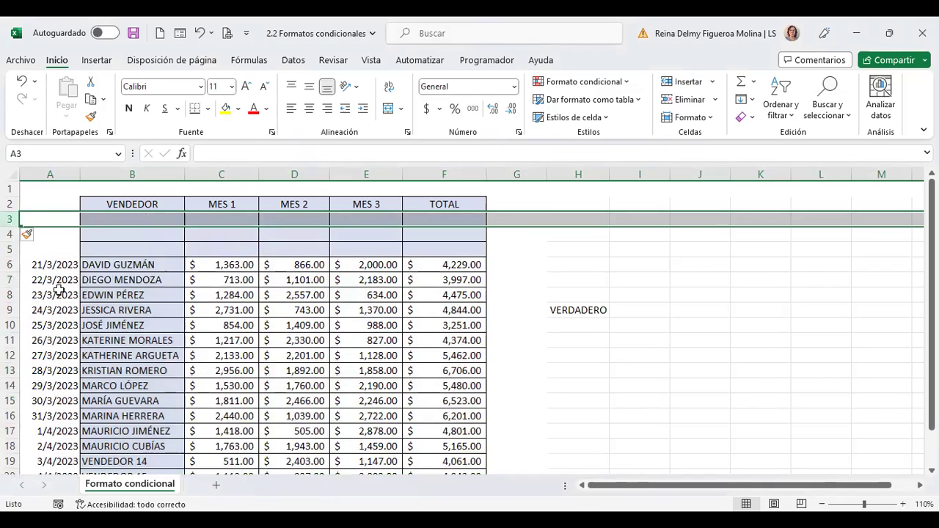
- Copy the three seller rows 6–8 into rows 3–5, then select the whole table
{"action": "left_click", "coordinate": [10, 264]}
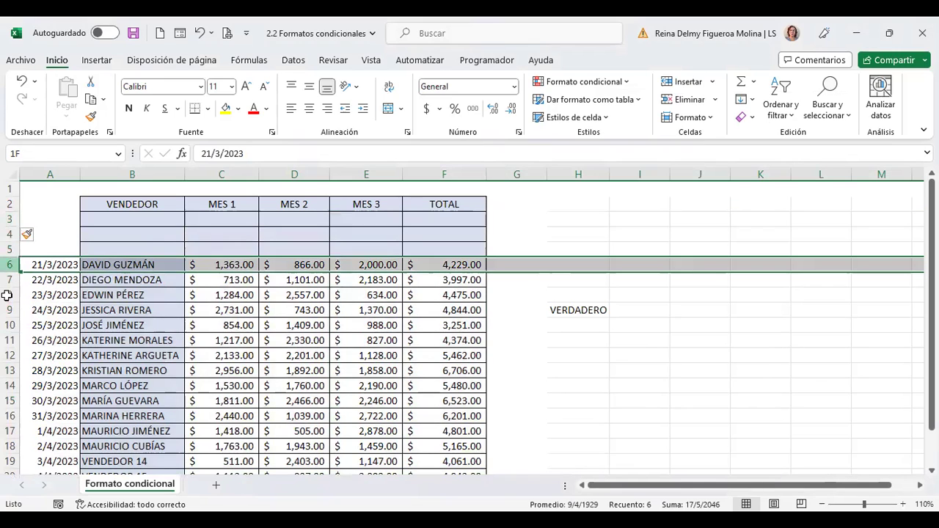
{"action": "left_click", "coordinate": [10, 294], "text": "shift"}
{"action": "key", "text": "ctrl+c"}
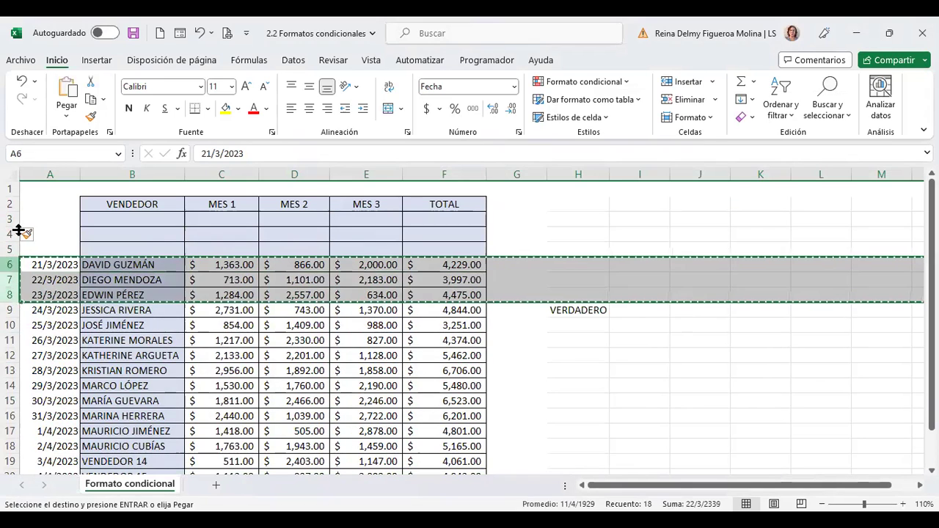
{"action": "left_click", "coordinate": [11, 219]}
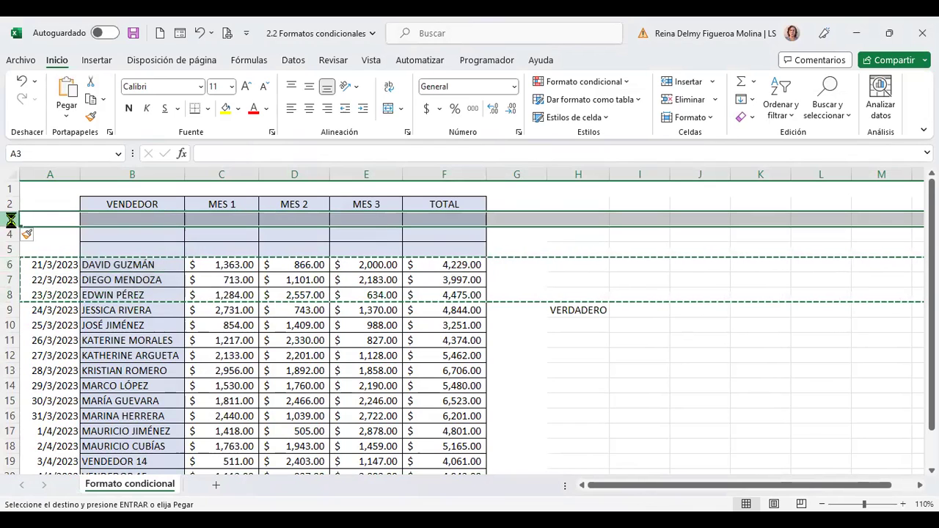
{"action": "key", "text": "ctrl+v"}
{"action": "left_click", "coordinate": [135, 276]}
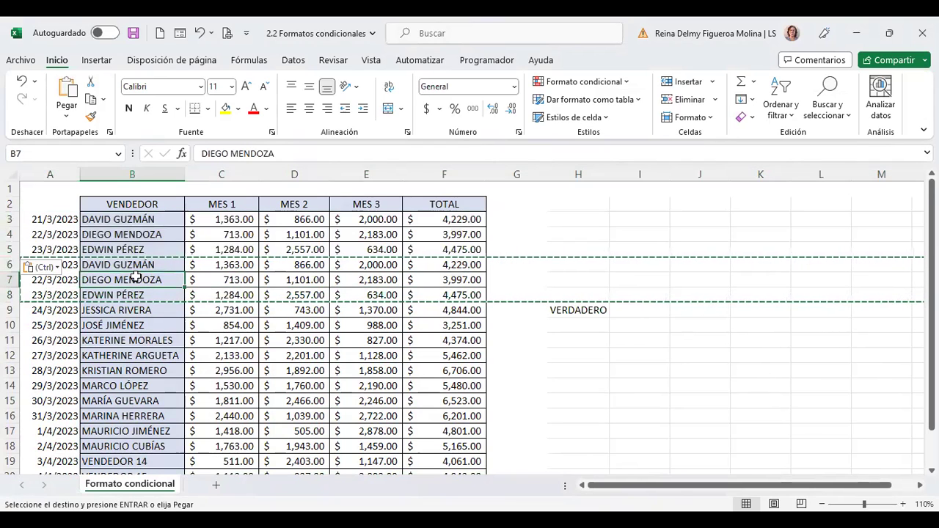
{"action": "key", "text": "Escape"}
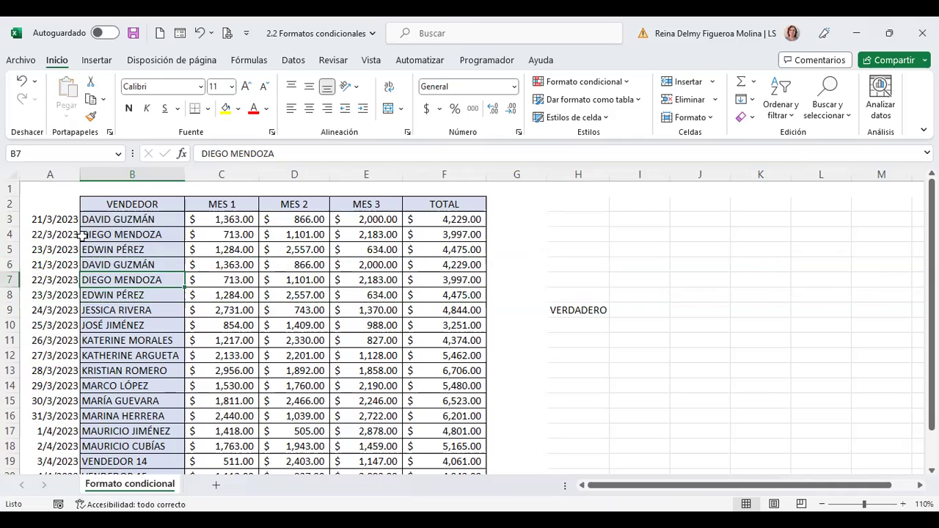
{"action": "mouse_move", "coordinate": [62, 220]}
{"action": "left_mouse_down"}
{"action": "mouse_move", "coordinate": [209, 250]}
{"action": "mouse_move", "coordinate": [359, 355]}
{"action": "mouse_move", "coordinate": [424, 472]}
{"action": "mouse_move", "coordinate": [428, 449]}
{"action": "mouse_move", "coordinate": [418, 438]}
{"action": "left_mouse_up"}
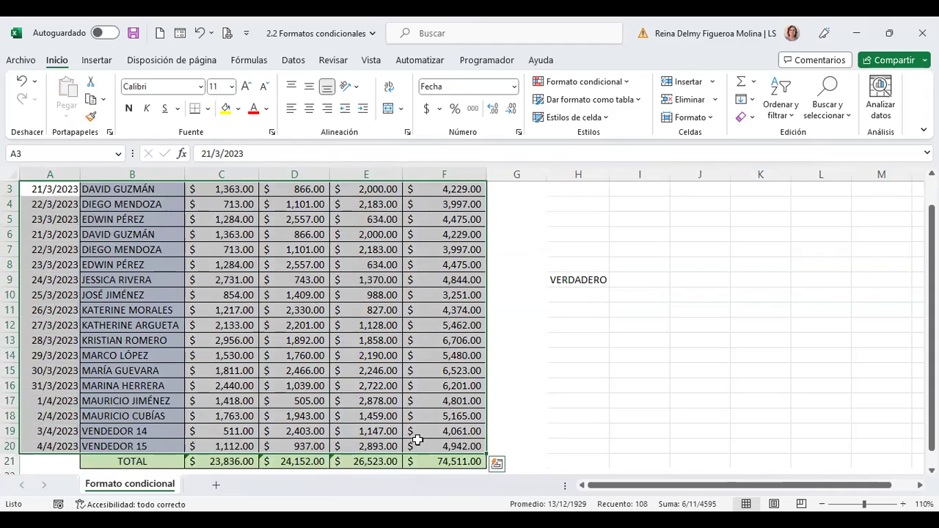
{"action": "scroll", "coordinate": [415, 421], "scroll_direction": "up", "scroll_amount": 1}
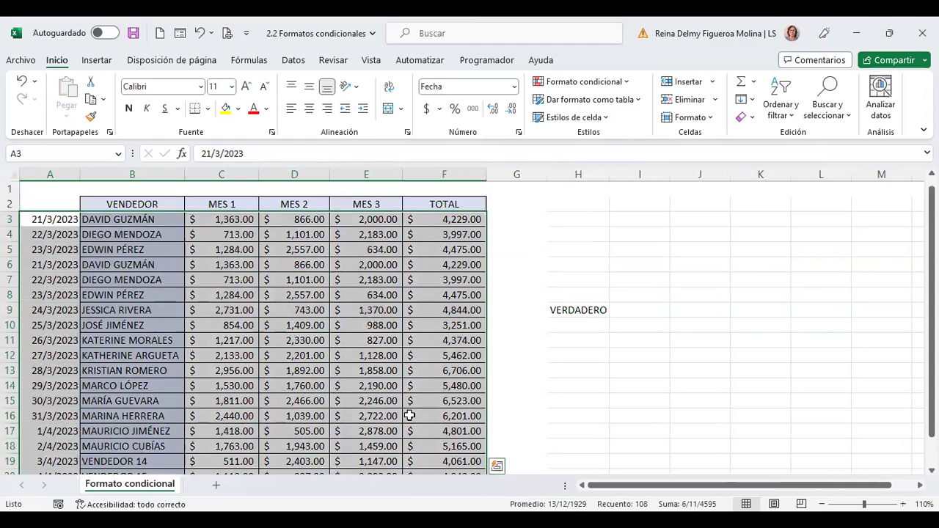
{"action": "left_click", "coordinate": [627, 83]}
{"action": "mouse_move", "coordinate": [634, 112]}
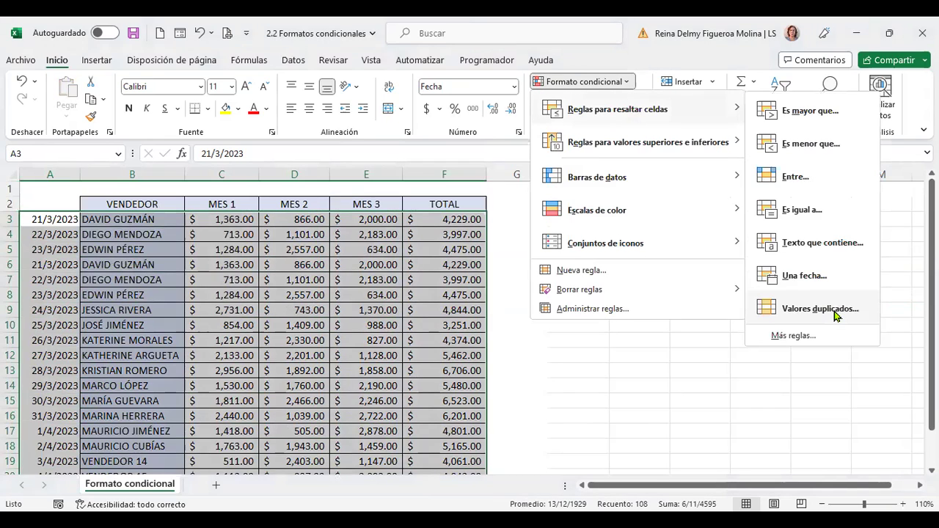
{"action": "left_click", "coordinate": [836, 309]}
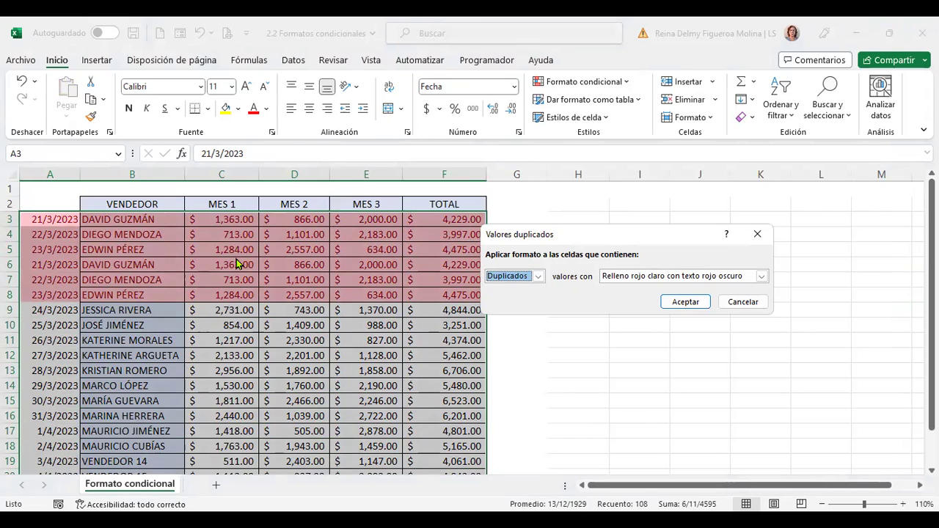
{"action": "left_click", "coordinate": [540, 281]}
{"action": "left_click", "coordinate": [506, 304]}
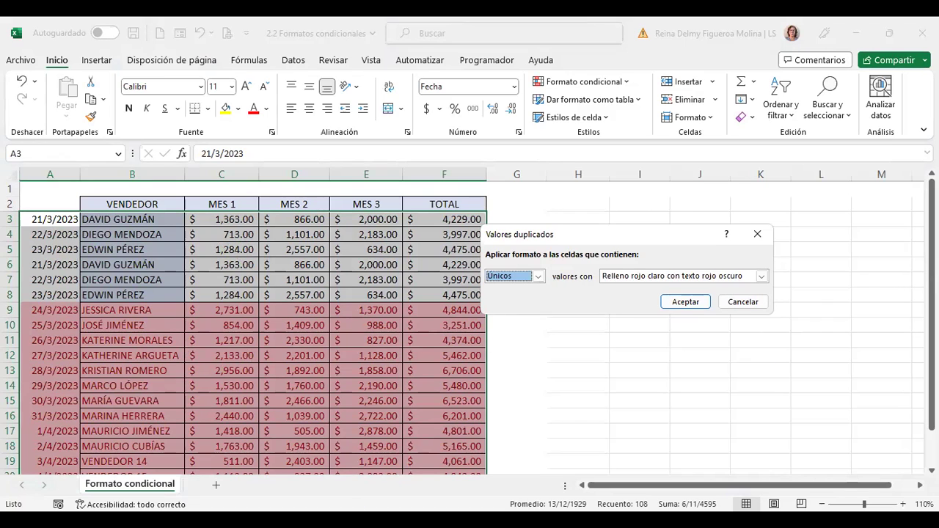
- Discard the duplicate-values rule, preview and cancel a 10 superiores rule, then select C3:C20
{"action": "left_click", "coordinate": [745, 310]}
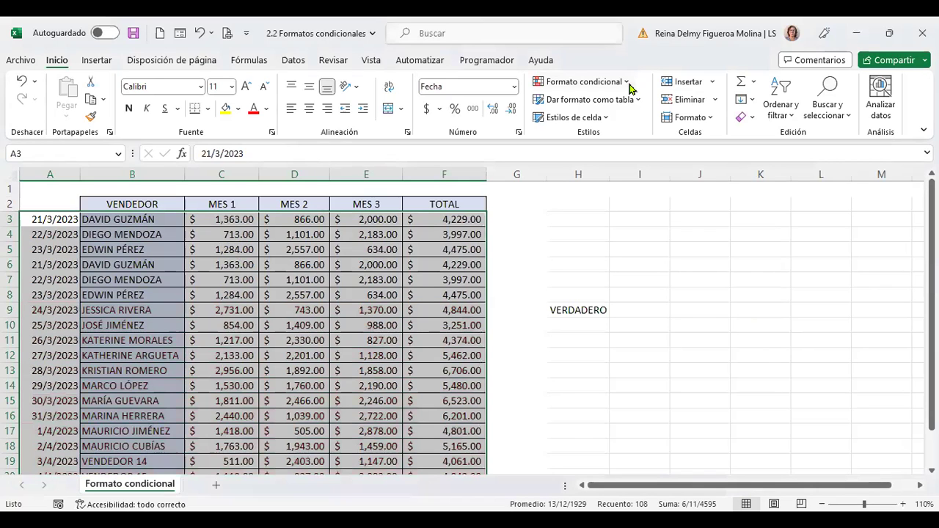
{"action": "left_click", "coordinate": [628, 84]}
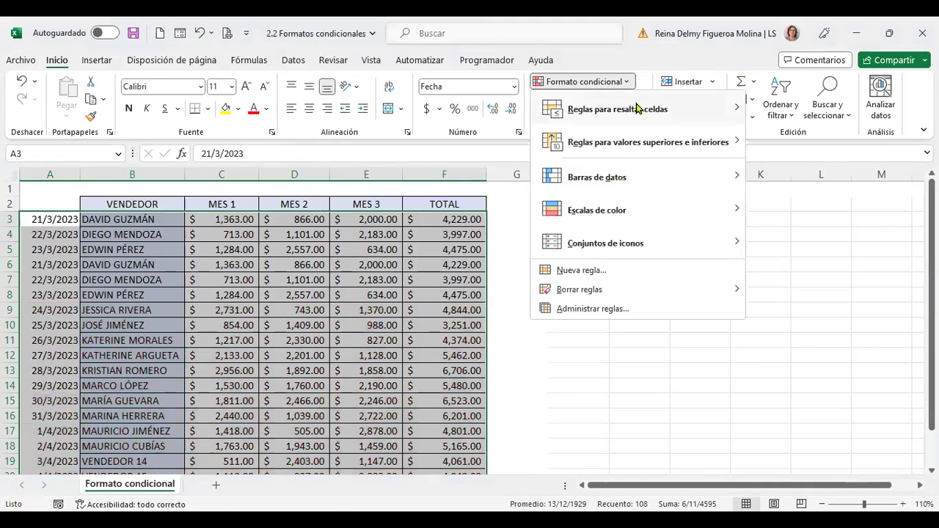
{"action": "mouse_move", "coordinate": [637, 108]}
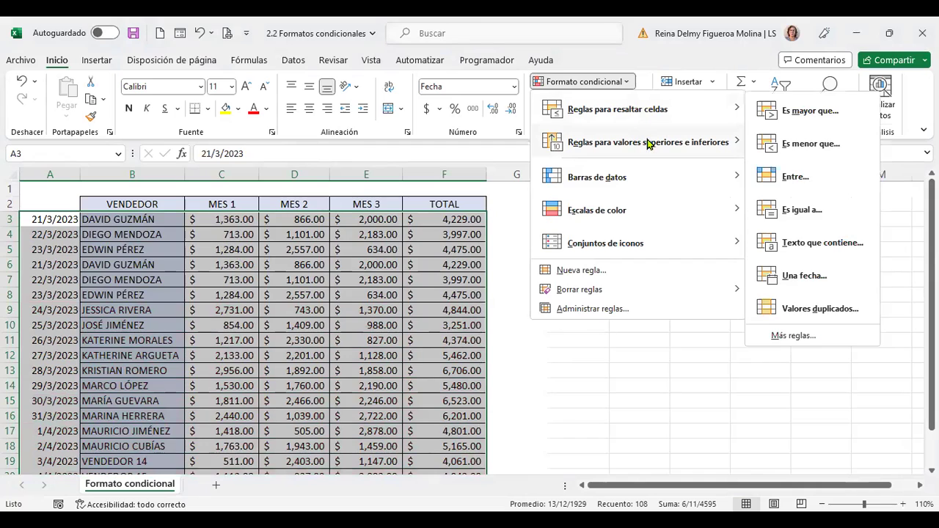
{"action": "mouse_move", "coordinate": [652, 144]}
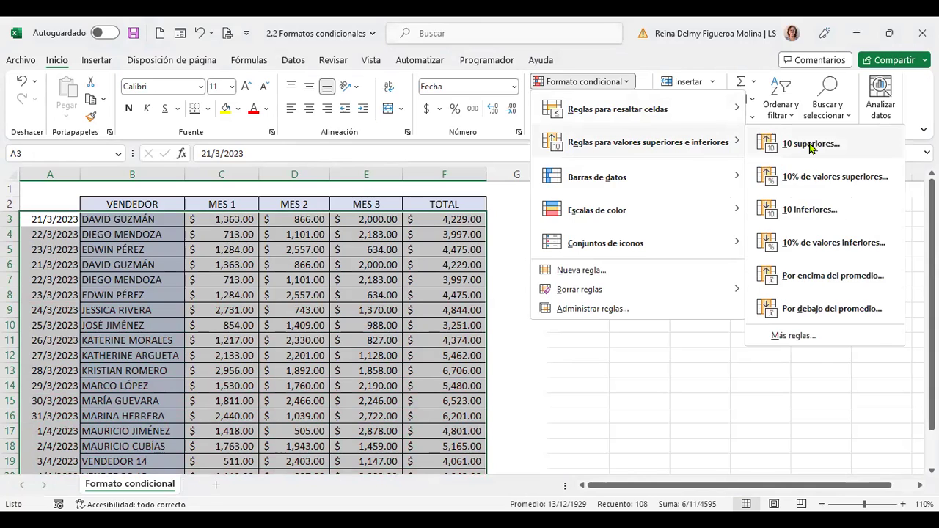
{"action": "left_click", "coordinate": [810, 145]}
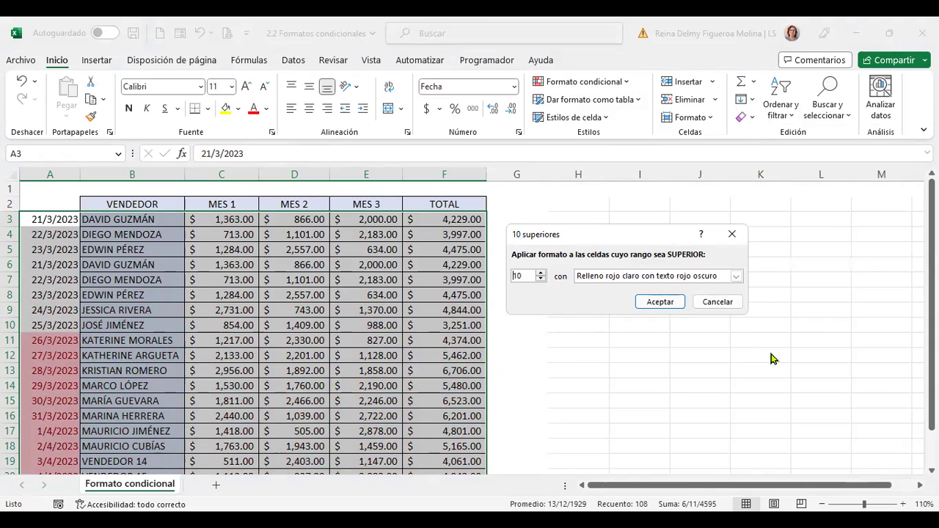
{"action": "left_click", "coordinate": [718, 302]}
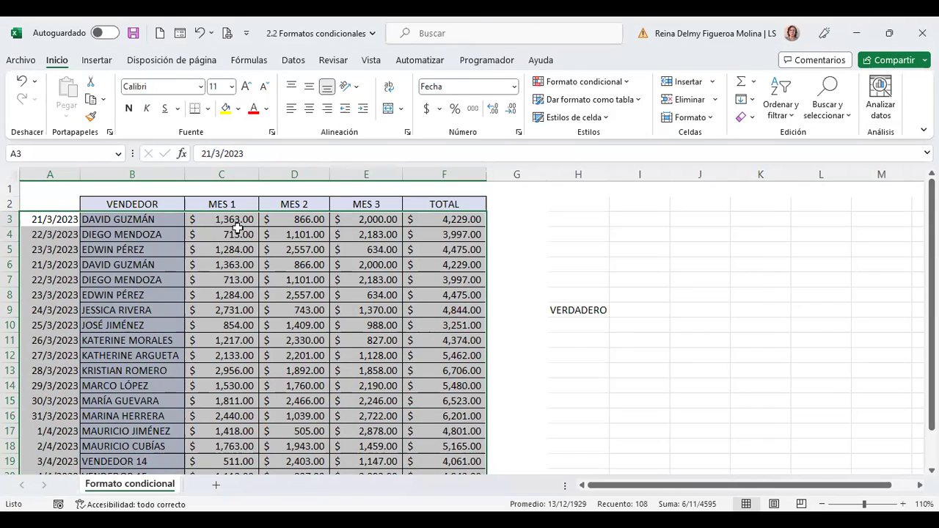
{"action": "mouse_move", "coordinate": [240, 220]}
{"action": "left_mouse_down"}
{"action": "mouse_move", "coordinate": [219, 451]}
{"action": "mouse_move", "coordinate": [224, 444]}
{"action": "left_mouse_up"}
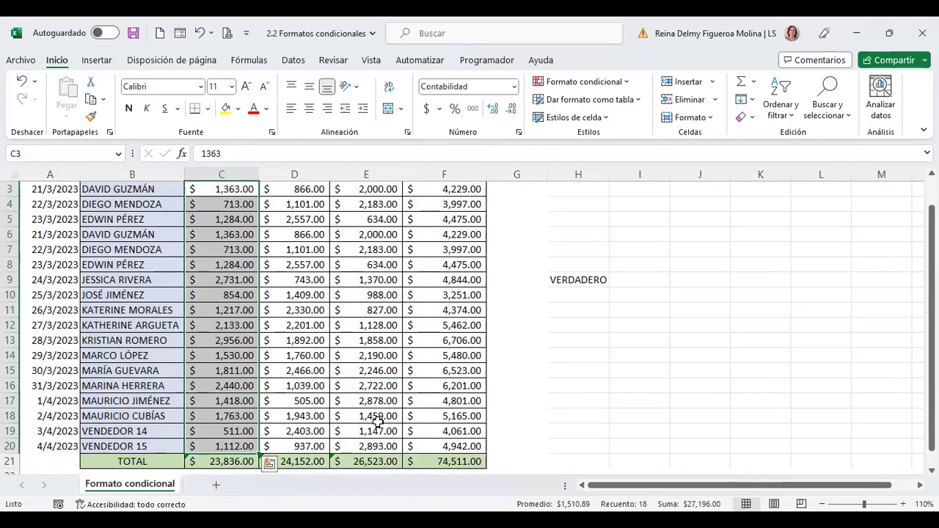
{"action": "scroll", "coordinate": [377, 421], "scroll_direction": "up", "scroll_amount": 1}
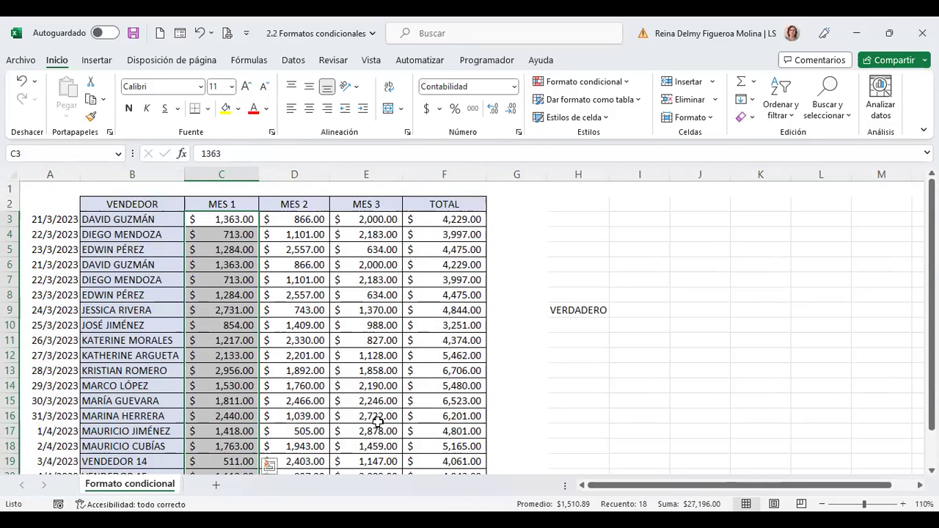
- Preview a 10 superiores rule lowered to the top 5 MES 1 values, then cancel it
{"action": "left_click", "coordinate": [628, 86]}
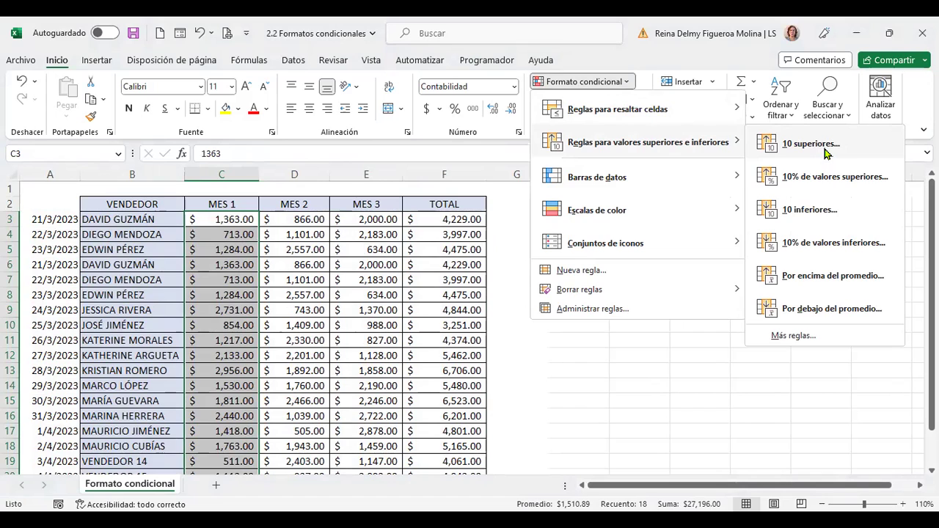
{"action": "left_click", "coordinate": [826, 151]}
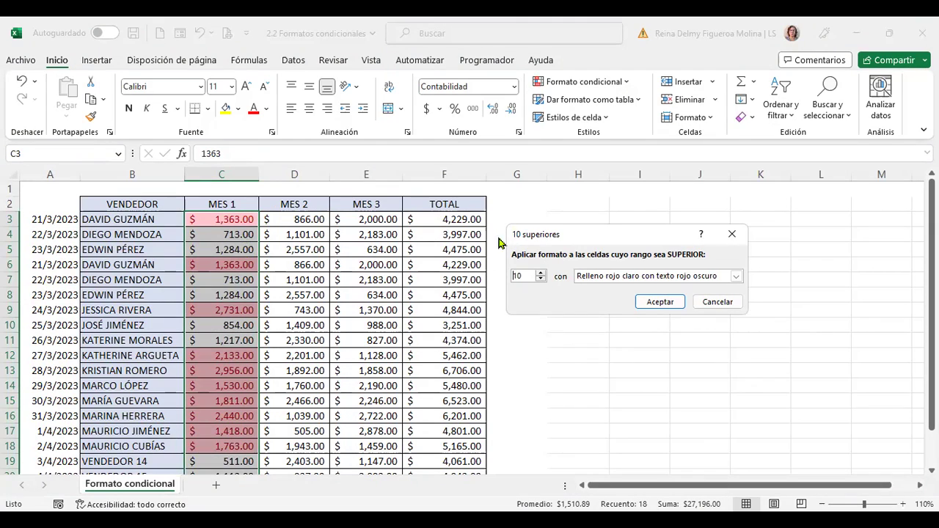
{"action": "left_click", "coordinate": [541, 280]}
{"action": "left_click", "coordinate": [541, 279]}
{"action": "left_click", "coordinate": [540, 280]}
{"action": "left_click", "coordinate": [541, 279]}
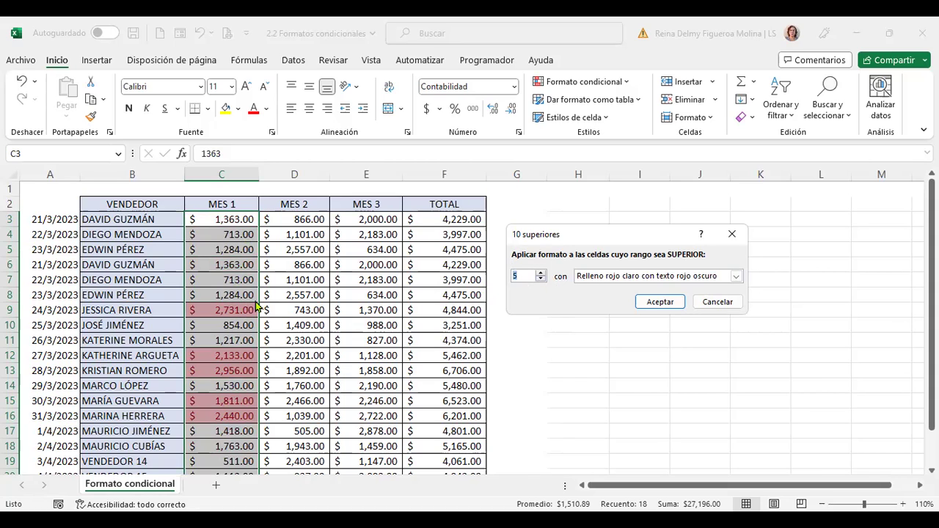
{"action": "left_click", "coordinate": [716, 302]}
- Preview the 10% de valores superiores highlight on MES 1 and cancel it
{"action": "left_click", "coordinate": [628, 82]}
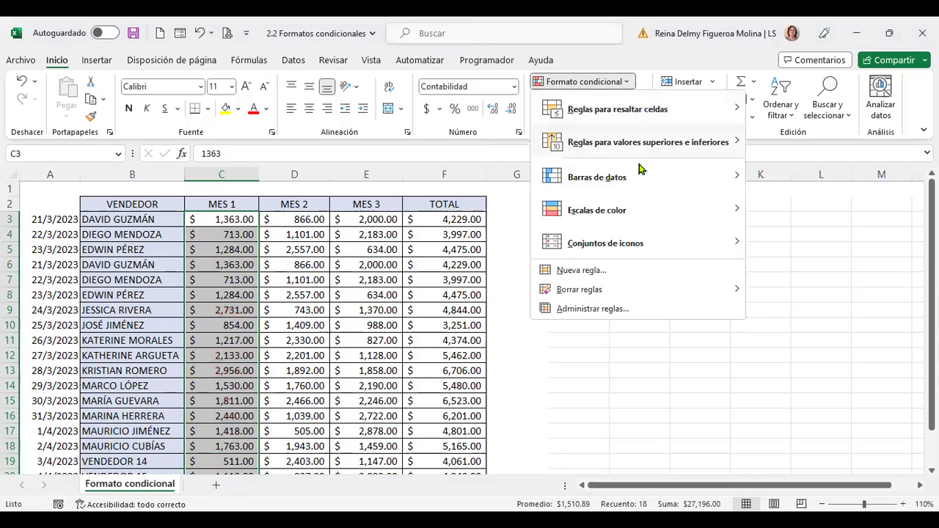
{"action": "mouse_move", "coordinate": [645, 142]}
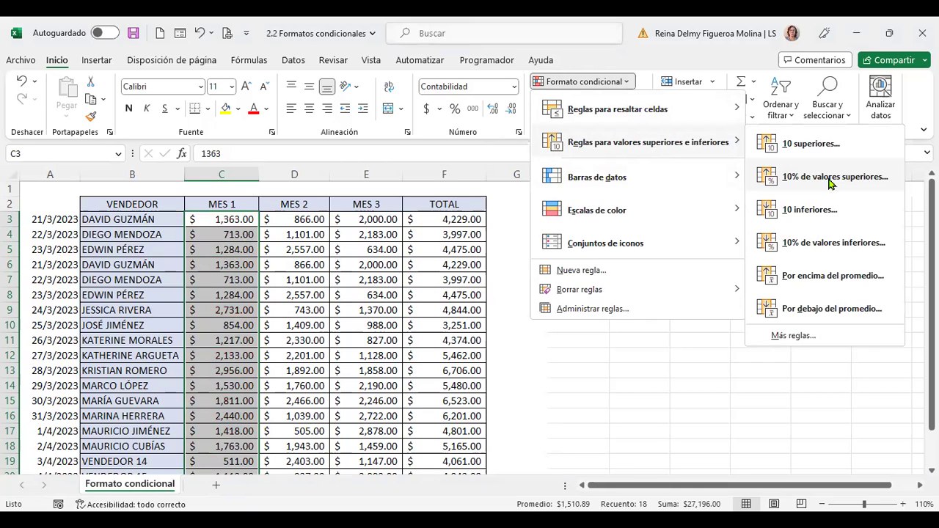
{"action": "left_click", "coordinate": [830, 177]}
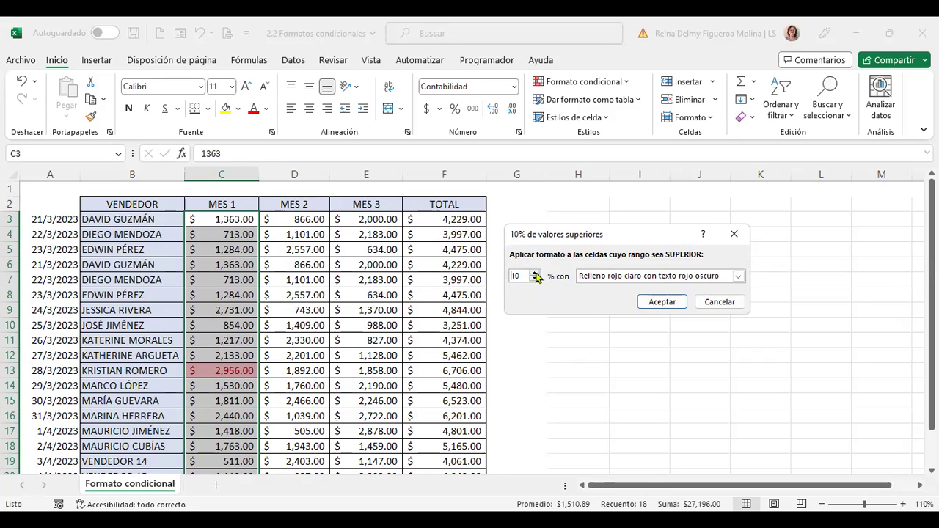
{"action": "left_click", "coordinate": [719, 302]}
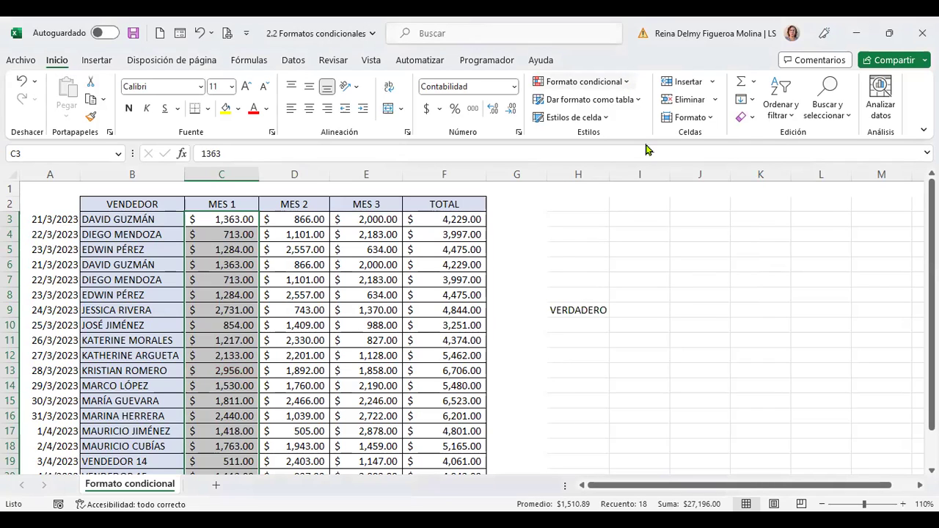
- Preview the 10 inferiores highlight on MES 1 and cancel it
{"action": "left_click", "coordinate": [583, 81]}
{"action": "mouse_move", "coordinate": [646, 142]}
{"action": "left_click", "coordinate": [809, 210]}
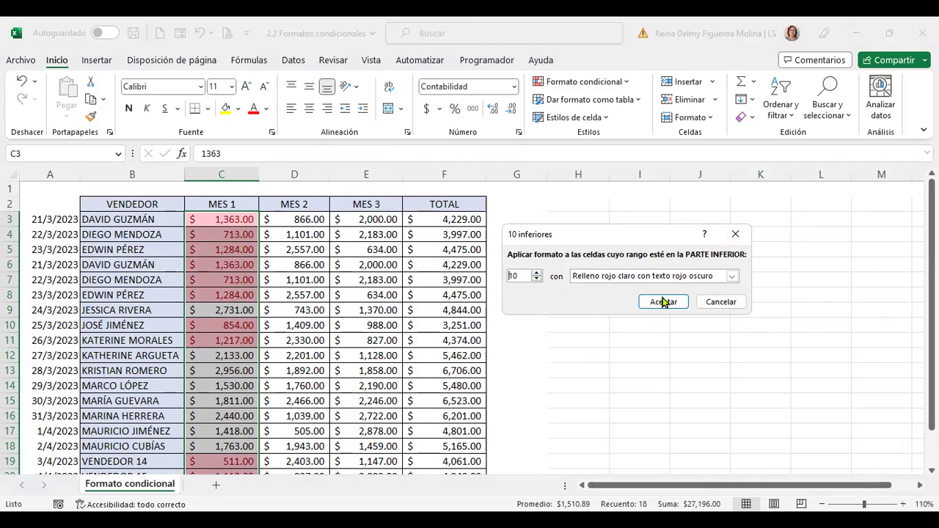
{"action": "left_click", "coordinate": [721, 301]}
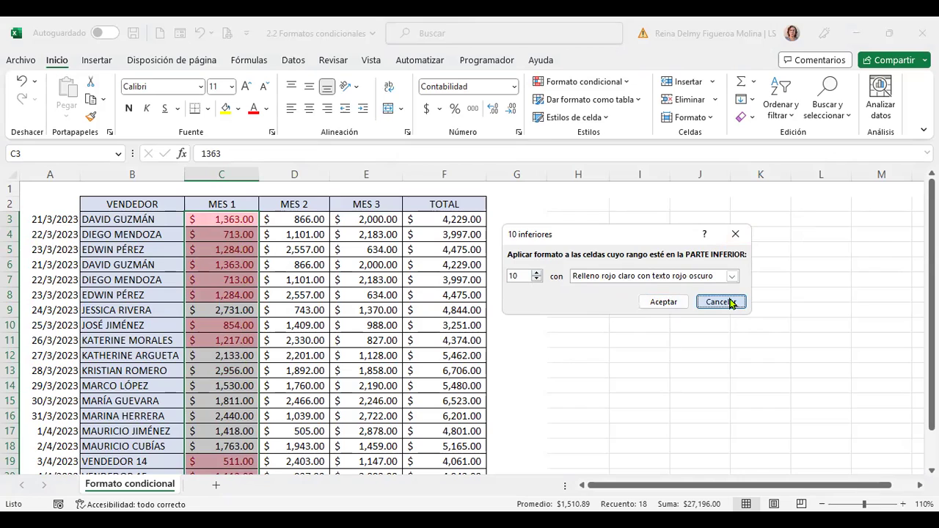
- Preview the 10% de valores inferiores highlight on MES 1 and cancel it
{"action": "left_click", "coordinate": [626, 82]}
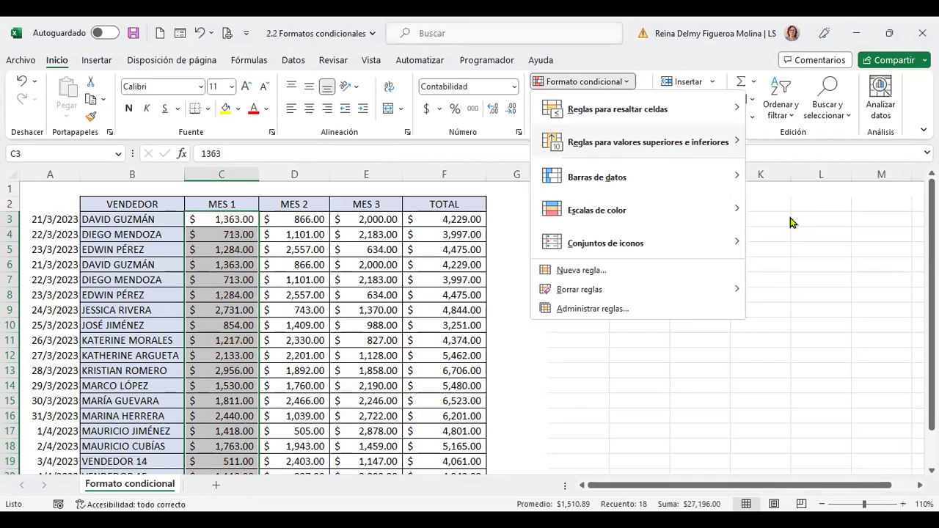
{"action": "mouse_move", "coordinate": [654, 143]}
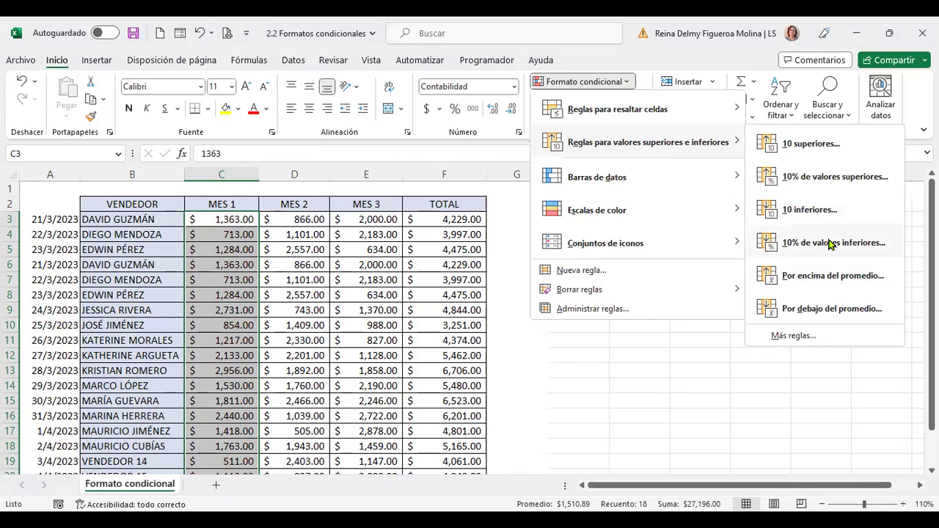
{"action": "left_click", "coordinate": [831, 243]}
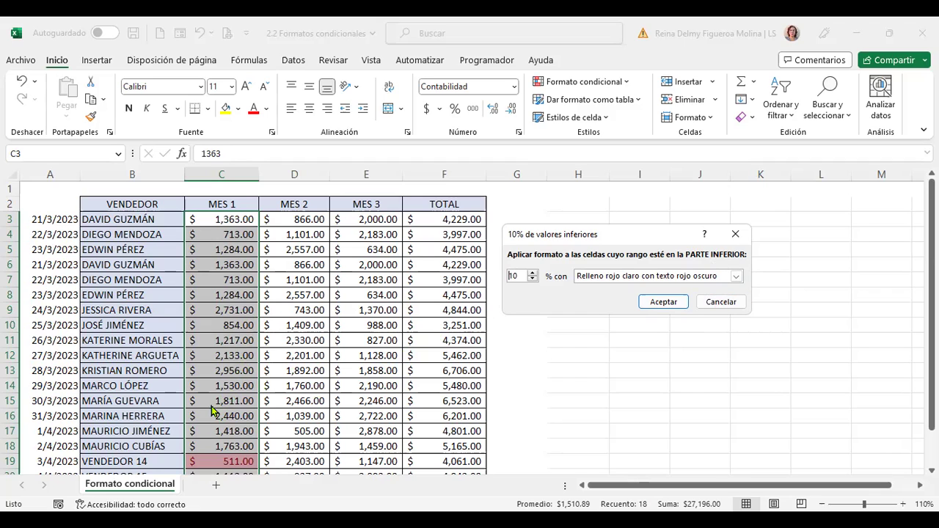
{"action": "left_click", "coordinate": [719, 303]}
- Preview the Por encima del promedio highlight on MES 1 and cancel it
{"action": "left_click", "coordinate": [625, 85]}
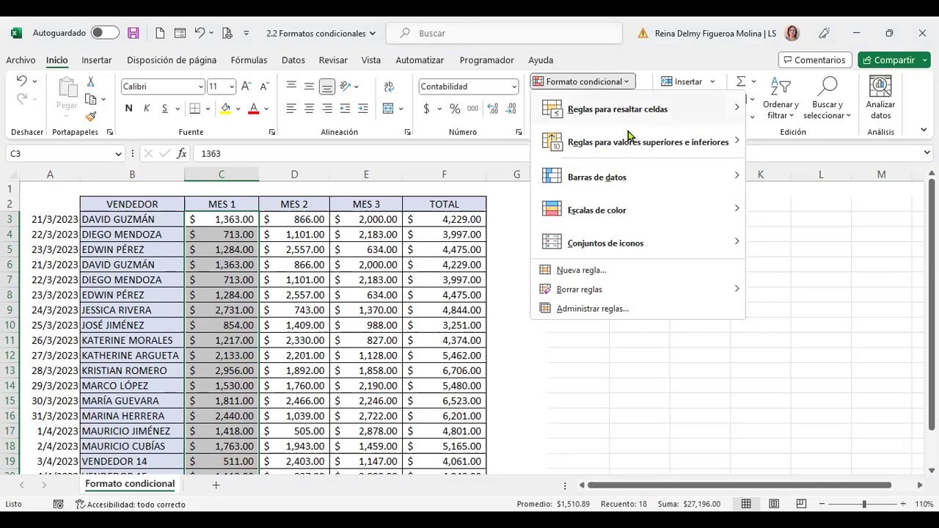
{"action": "mouse_move", "coordinate": [628, 140]}
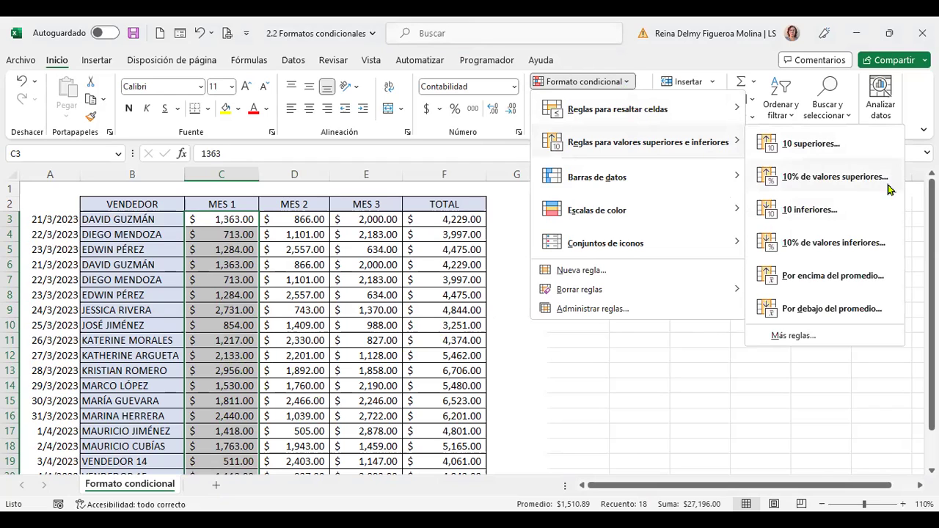
{"action": "left_click", "coordinate": [847, 278]}
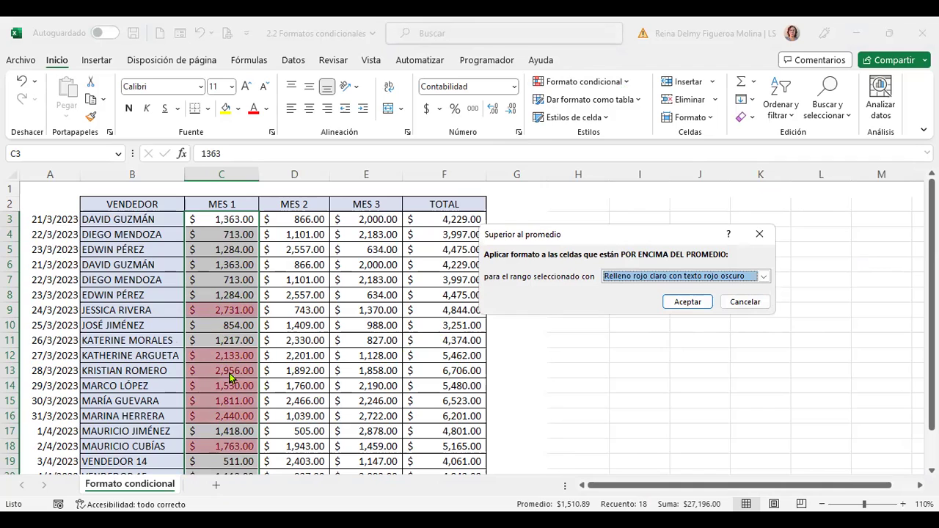
{"action": "left_click", "coordinate": [746, 301]}
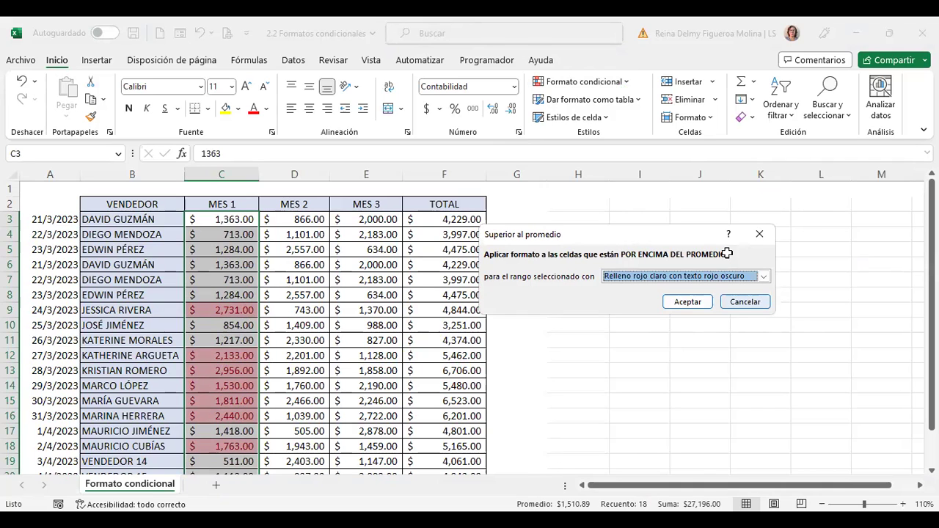
- Preview the Por debajo del promedio highlight on MES 1 and discard it
{"action": "left_click", "coordinate": [629, 82]}
{"action": "mouse_move", "coordinate": [652, 152]}
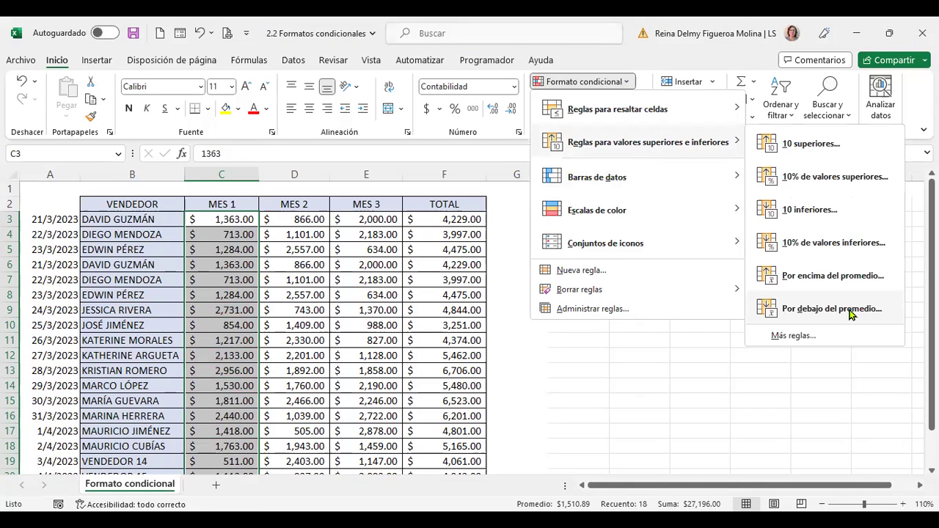
{"action": "left_click", "coordinate": [851, 313]}
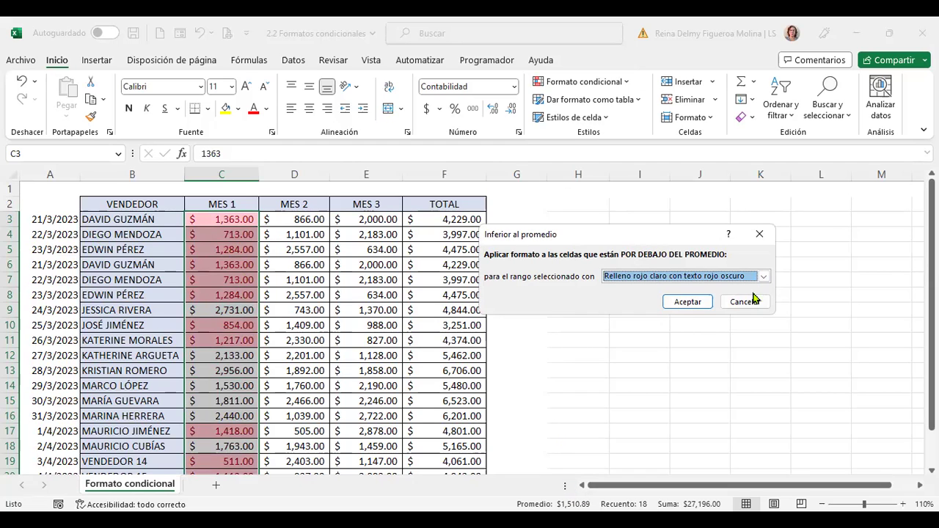
{"action": "left_click", "coordinate": [627, 82]}
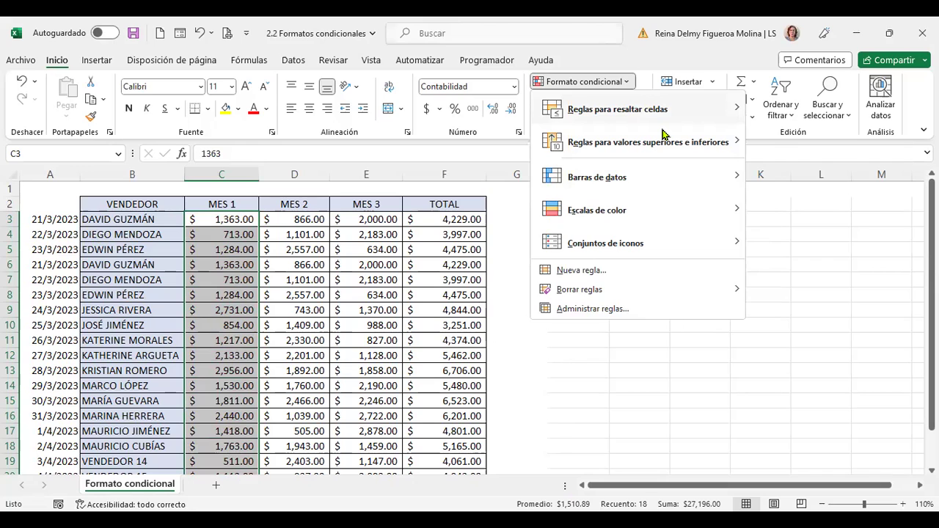
- Apply the green-white color scale from Escalas de color to the MES 1 values
{"action": "mouse_move", "coordinate": [663, 136]}
{"action": "mouse_move", "coordinate": [629, 178]}
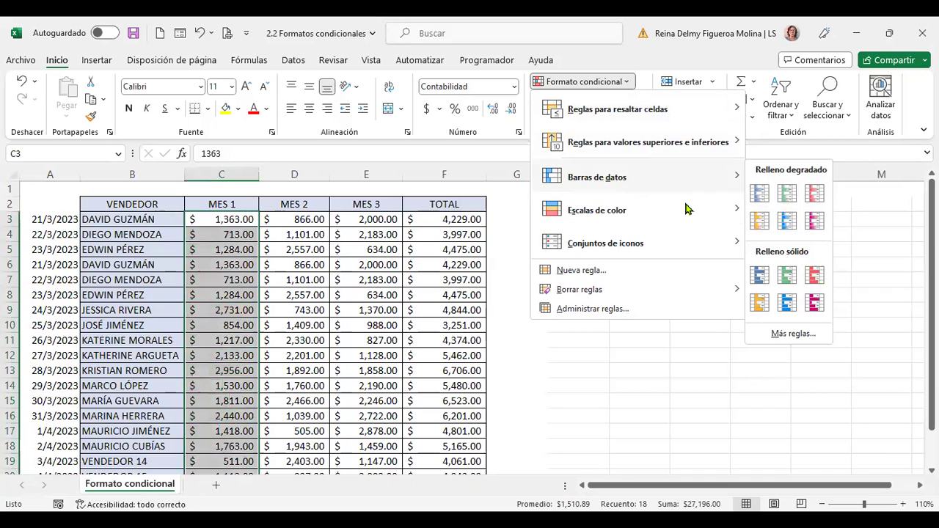
{"action": "mouse_move", "coordinate": [678, 213]}
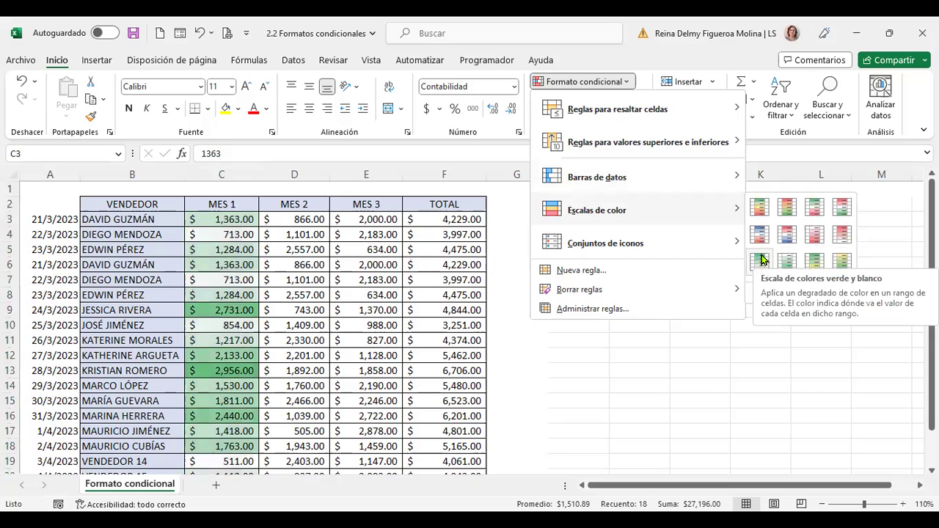
{"action": "left_click", "coordinate": [760, 260]}
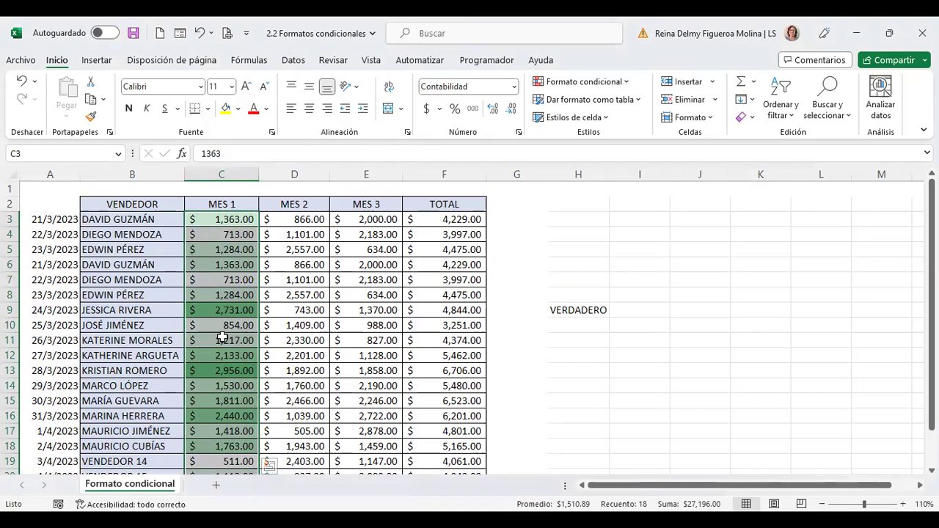
- Select the MES 2 values in D3:D20 and preview the Conjuntos de iconos options
{"action": "left_click", "coordinate": [636, 101]}
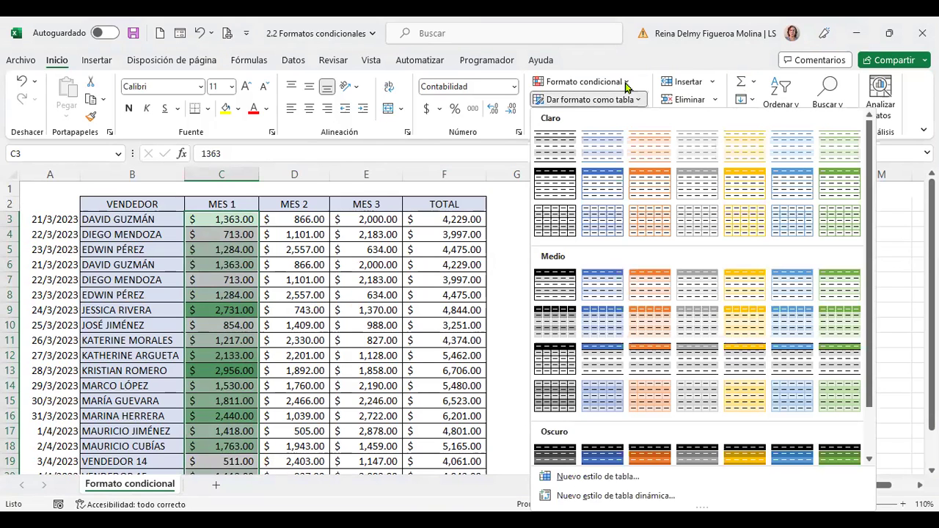
{"action": "left_click", "coordinate": [625, 85]}
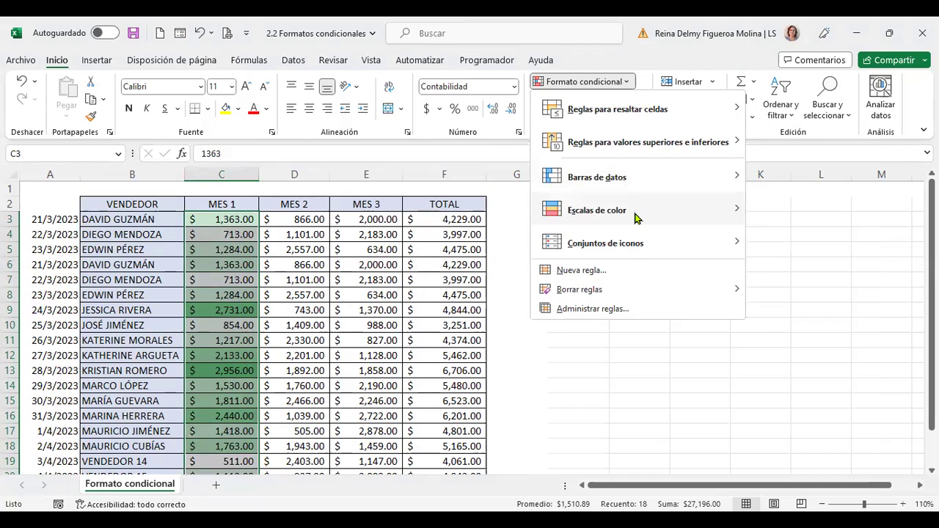
{"action": "mouse_move", "coordinate": [636, 218]}
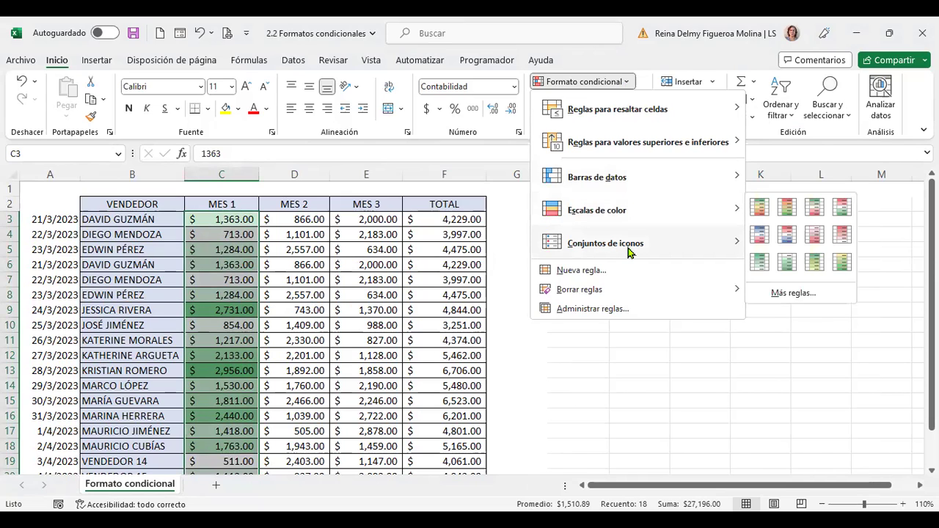
{"action": "mouse_move", "coordinate": [629, 252]}
{"action": "left_click", "coordinate": [302, 218]}
{"action": "left_click_drag", "start_coordinate": [302, 218], "coordinate": [307, 446]}
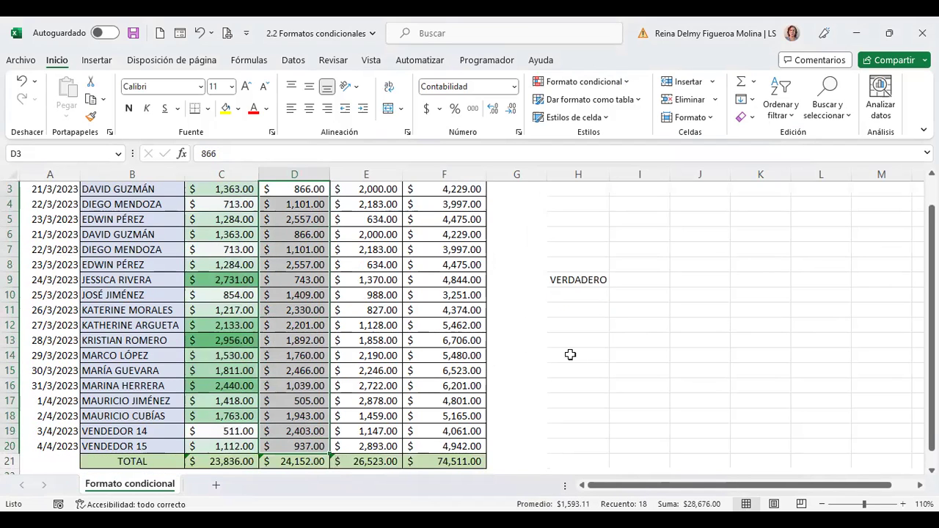
{"action": "scroll", "coordinate": [556, 361], "scroll_direction": "up", "scroll_amount": 1}
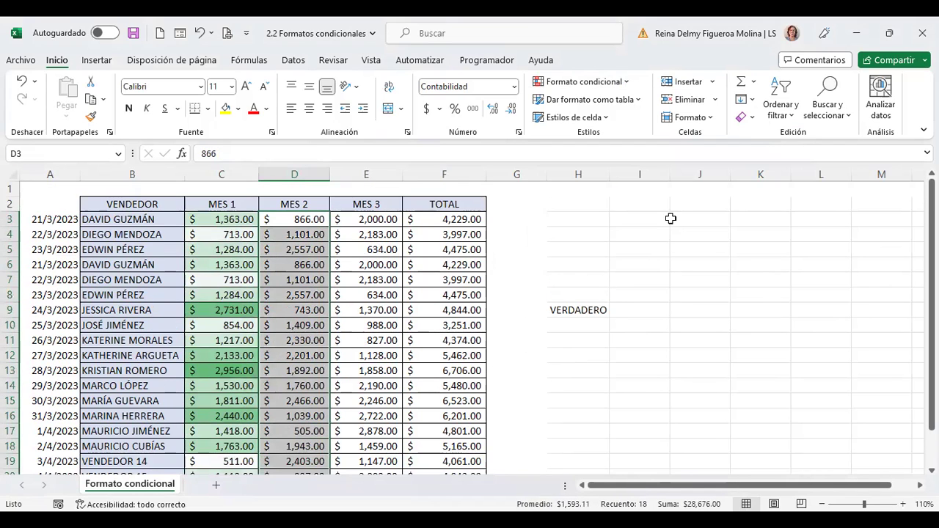
{"action": "left_click", "coordinate": [626, 82]}
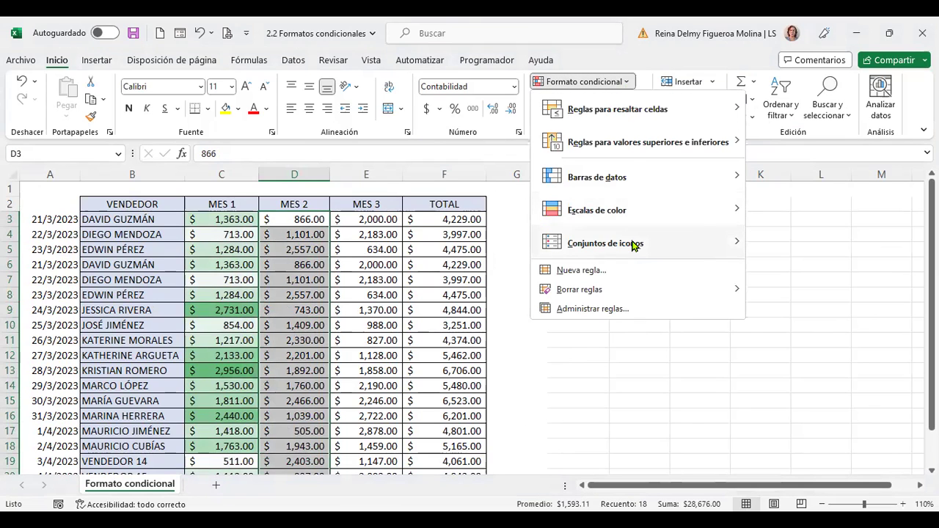
{"action": "mouse_move", "coordinate": [633, 245]}
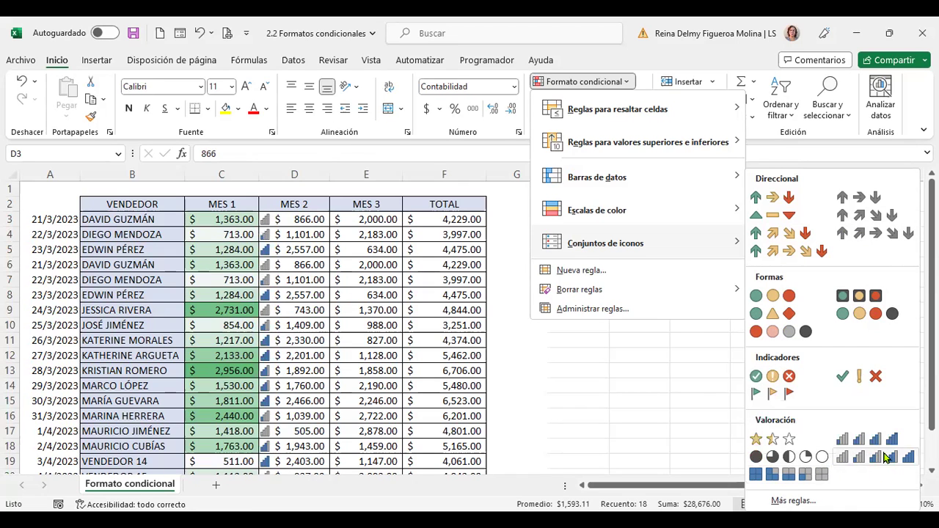
{"action": "scroll", "coordinate": [708, 392], "scroll_direction": "down", "scroll_amount": 3}
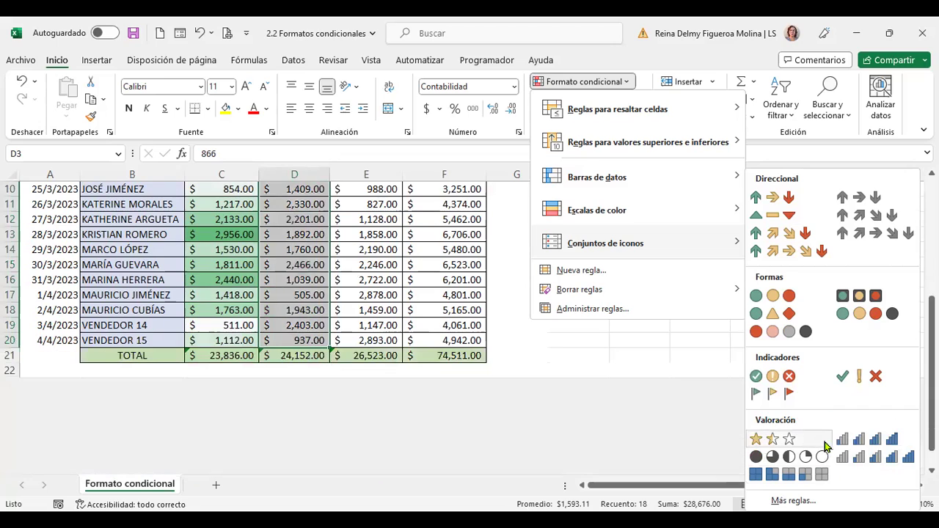
- Draft a new rule formatting only cells containing Errores, then cancel it
{"action": "left_click", "coordinate": [586, 269]}
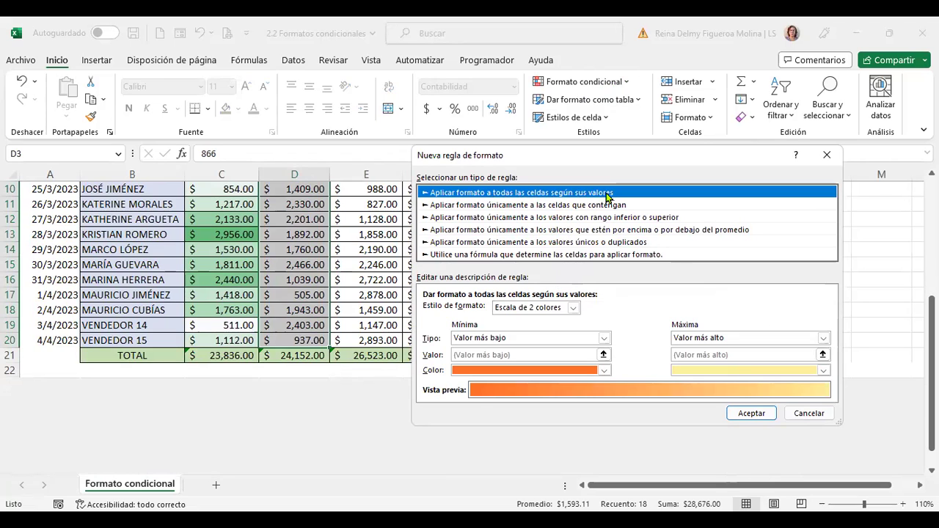
{"action": "left_click", "coordinate": [573, 308]}
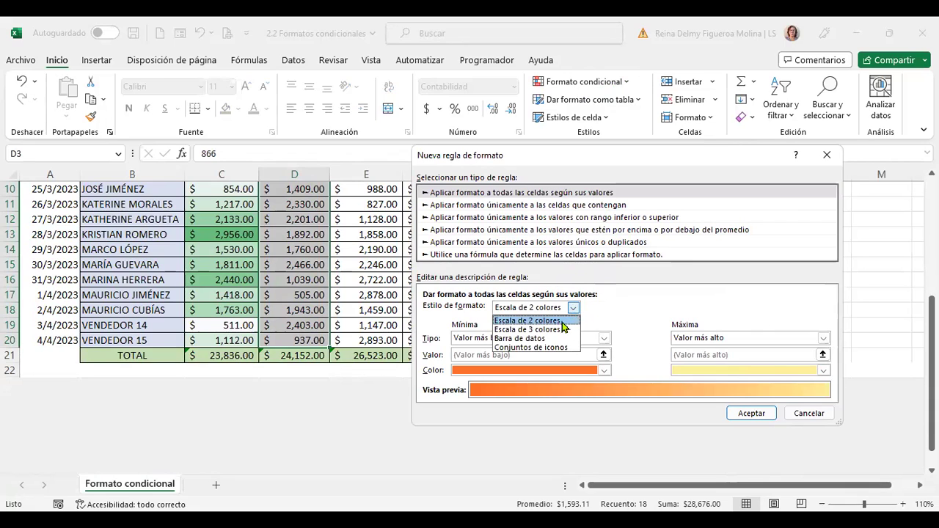
{"action": "left_click", "coordinate": [622, 314]}
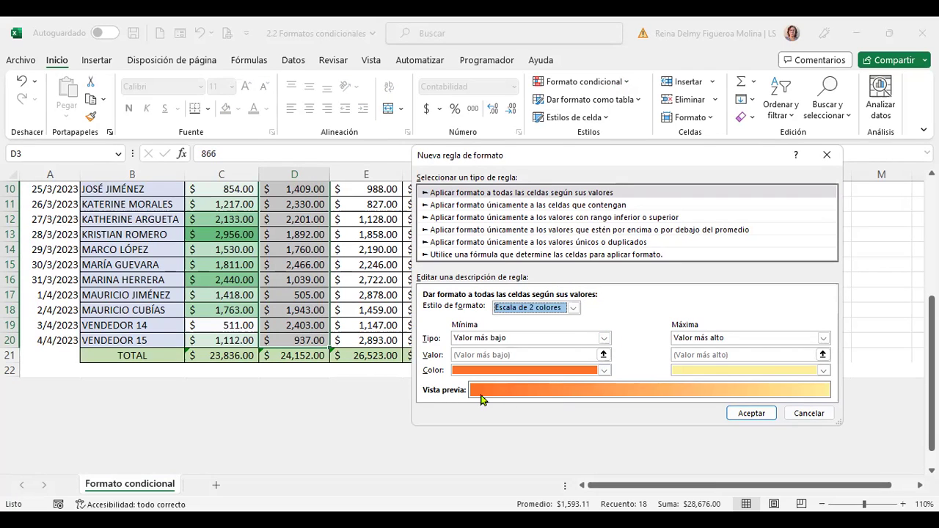
{"action": "left_click", "coordinate": [519, 207]}
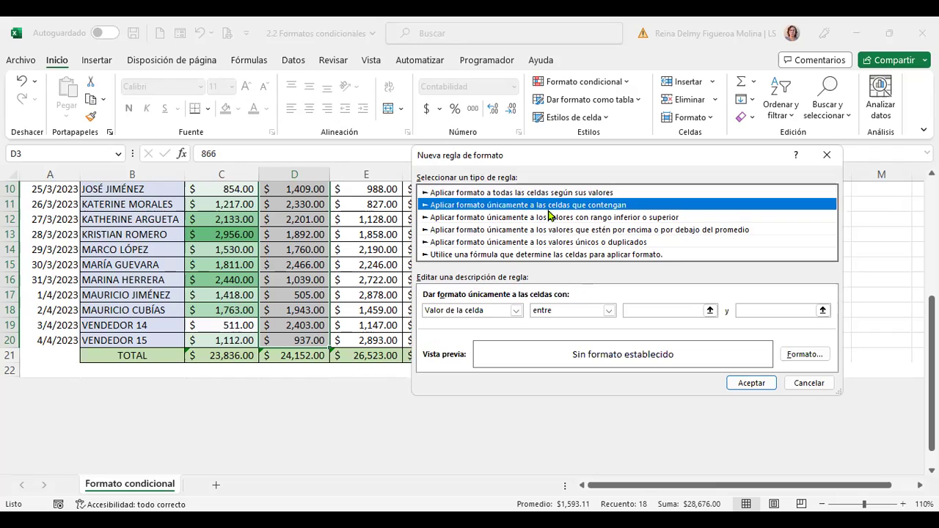
{"action": "left_click", "coordinate": [517, 311]}
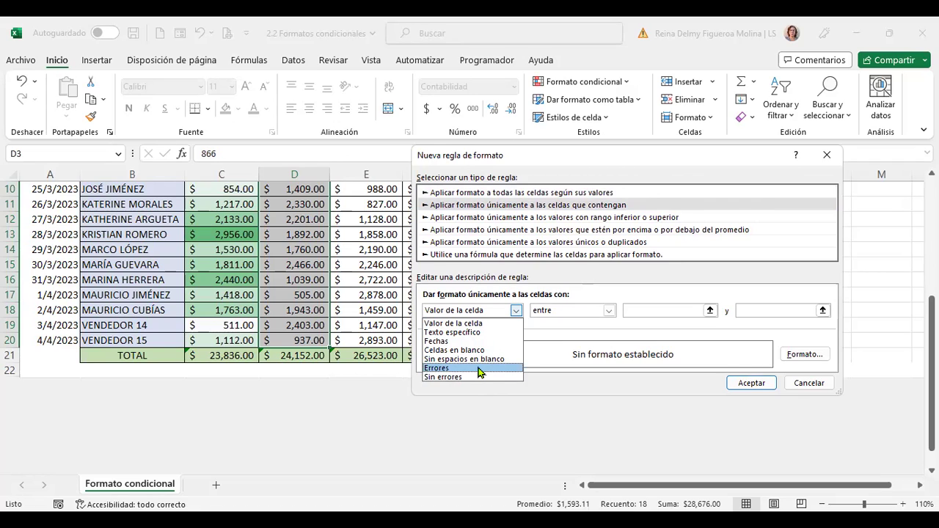
{"action": "left_click", "coordinate": [486, 373]}
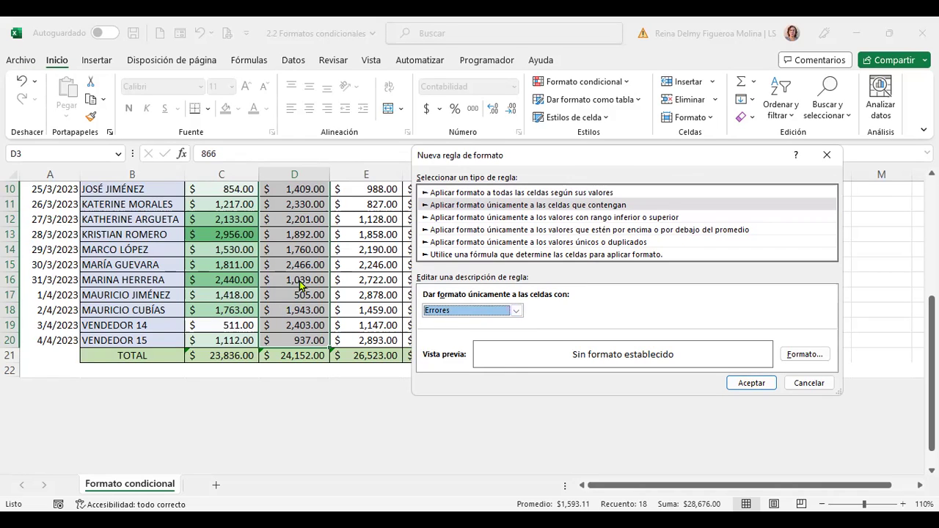
{"action": "left_click", "coordinate": [810, 383]}
{"action": "left_click", "coordinate": [389, 356]}
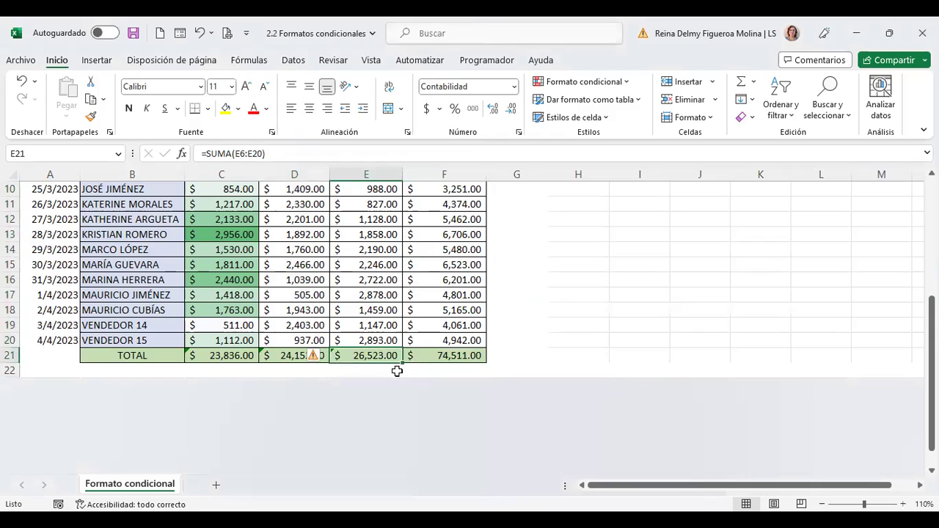
- Inspect the error-checking warning on the MES 1 total in C21 and dismiss it
{"action": "left_click", "coordinate": [220, 355]}
{"action": "left_click", "coordinate": [265, 373]}
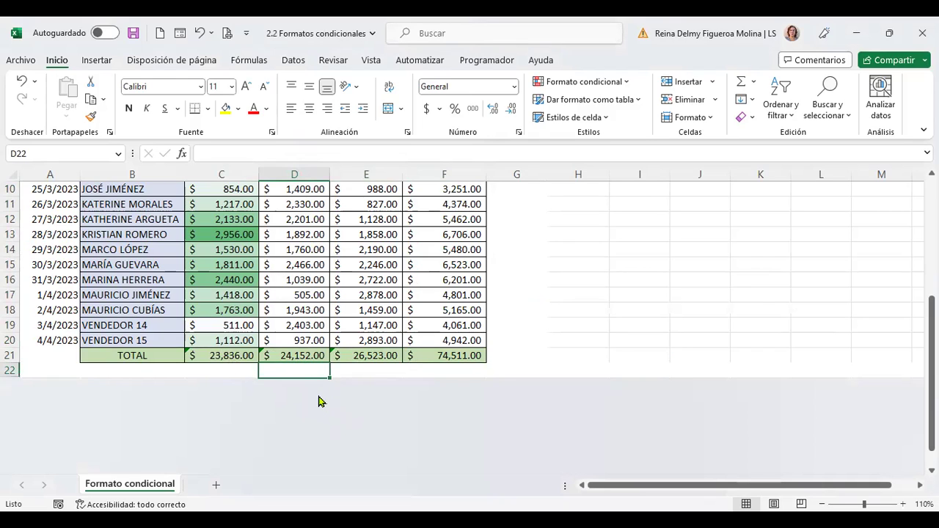
{"action": "left_click", "coordinate": [218, 355]}
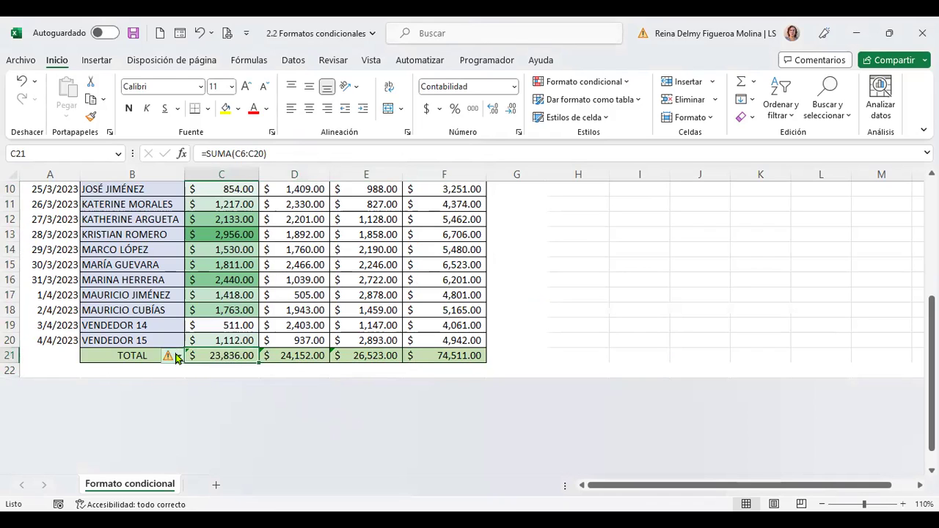
{"action": "left_click", "coordinate": [179, 356]}
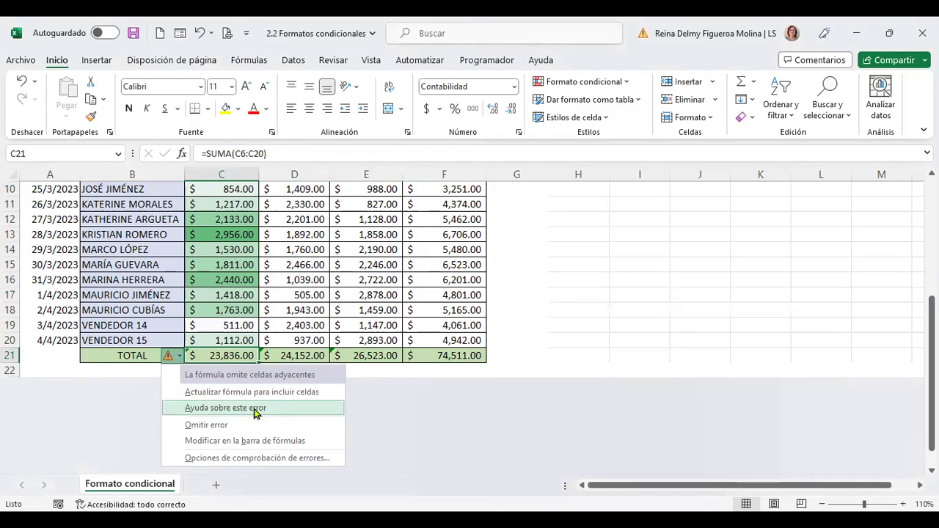
{"action": "left_click", "coordinate": [320, 314]}
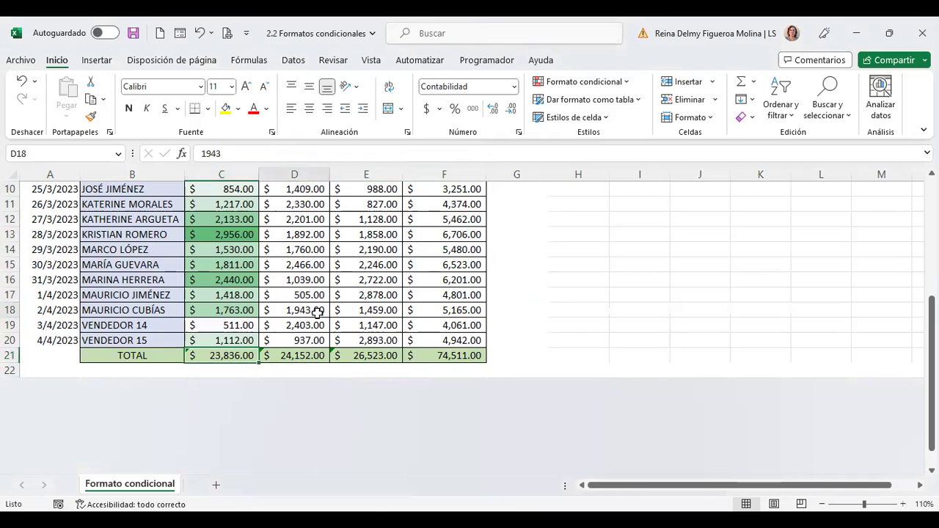
- Select the monthly totals C21:E21
{"action": "scroll", "coordinate": [463, 330], "scroll_direction": "up", "scroll_amount": 3}
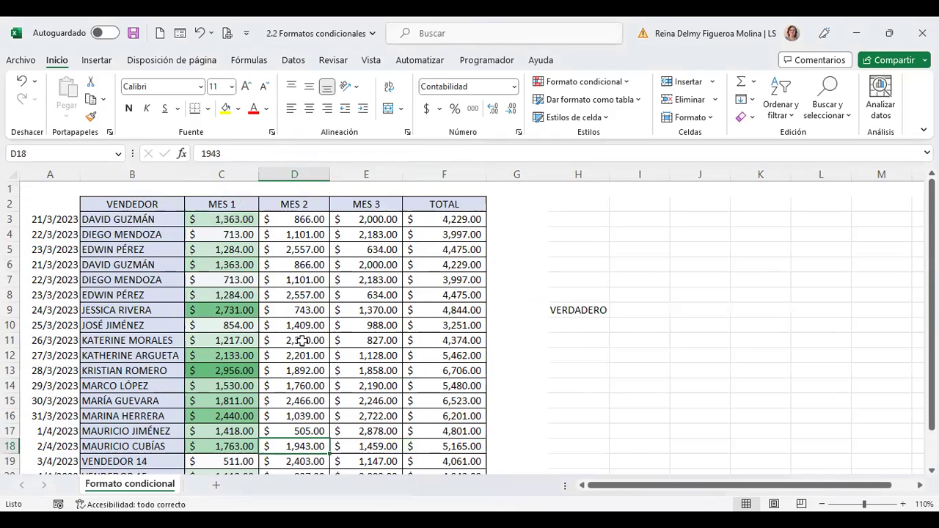
{"action": "scroll", "coordinate": [301, 341], "scroll_direction": "down", "scroll_amount": 1}
{"action": "left_click", "coordinate": [228, 446]}
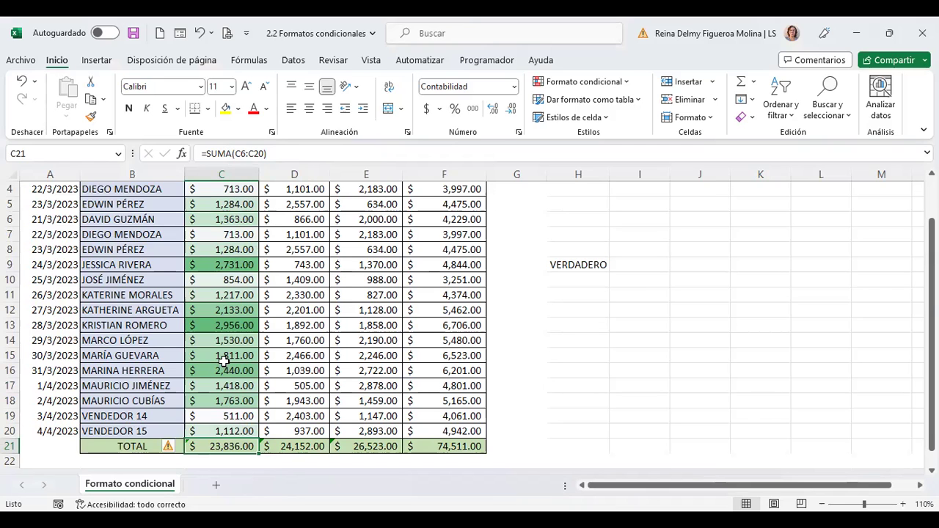
{"action": "scroll", "coordinate": [224, 361], "scroll_direction": "up", "scroll_amount": 1}
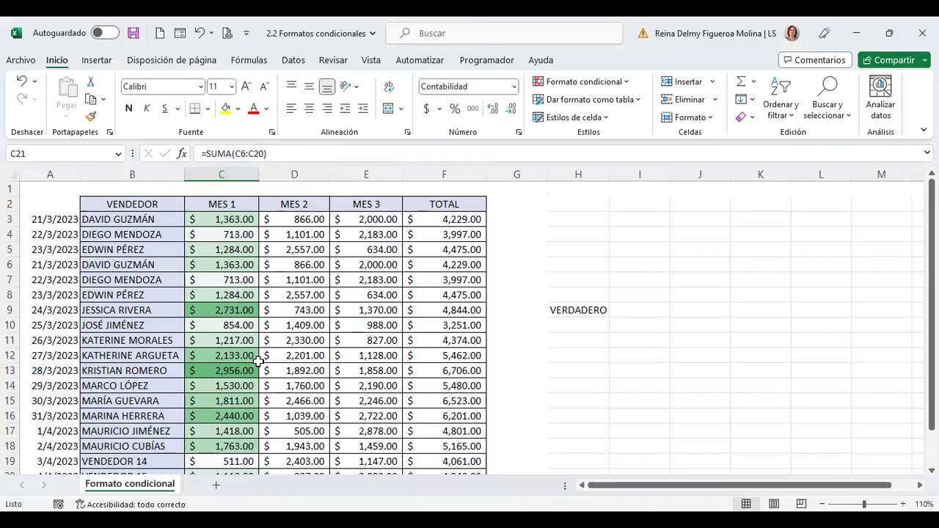
{"action": "scroll", "coordinate": [259, 360], "scroll_direction": "down", "scroll_amount": 2}
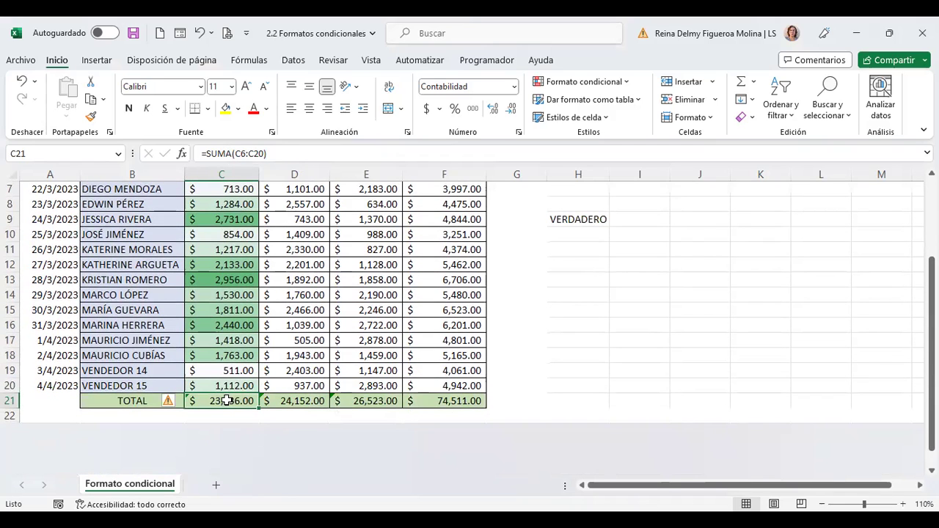
{"action": "left_click_drag", "start_coordinate": [227, 401], "coordinate": [367, 400]}
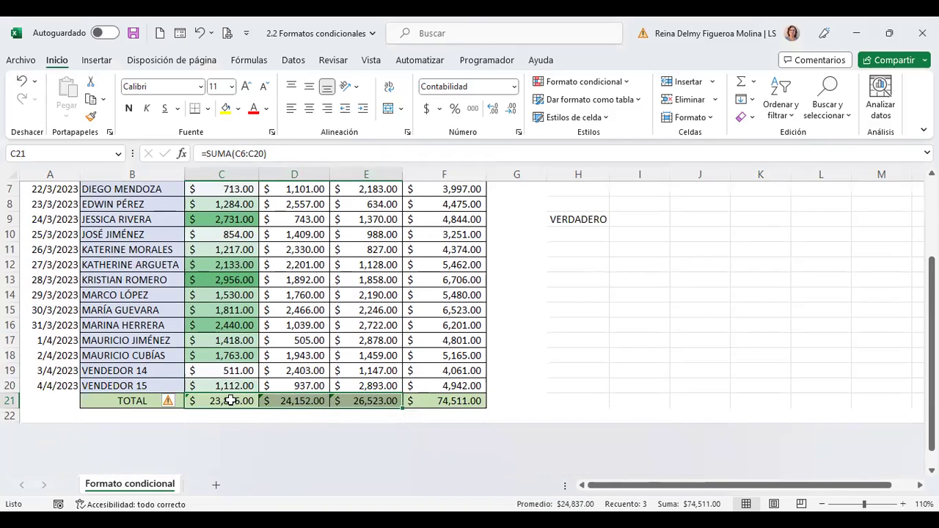
- Start a new rule that formats only cells containing Errores
{"action": "left_click", "coordinate": [629, 86]}
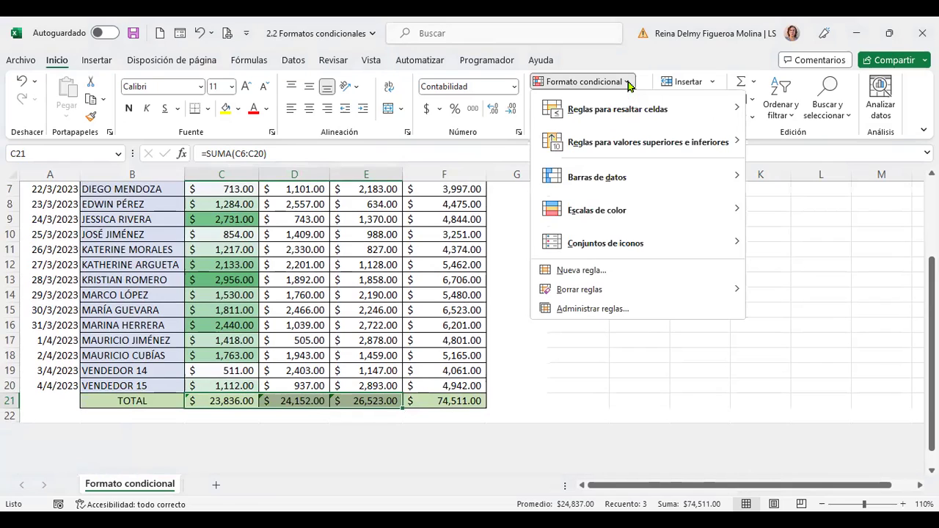
{"action": "mouse_move", "coordinate": [630, 301]}
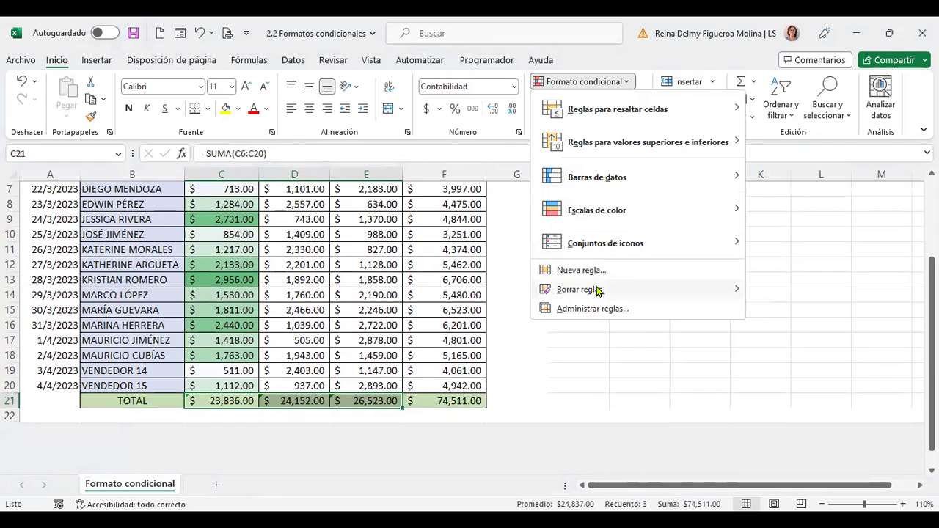
{"action": "mouse_move", "coordinate": [597, 293]}
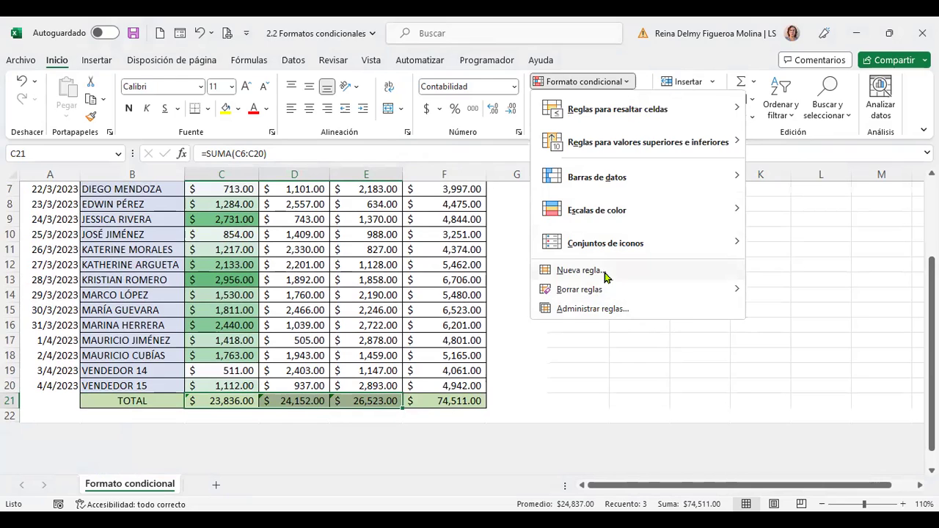
{"action": "left_click", "coordinate": [606, 276]}
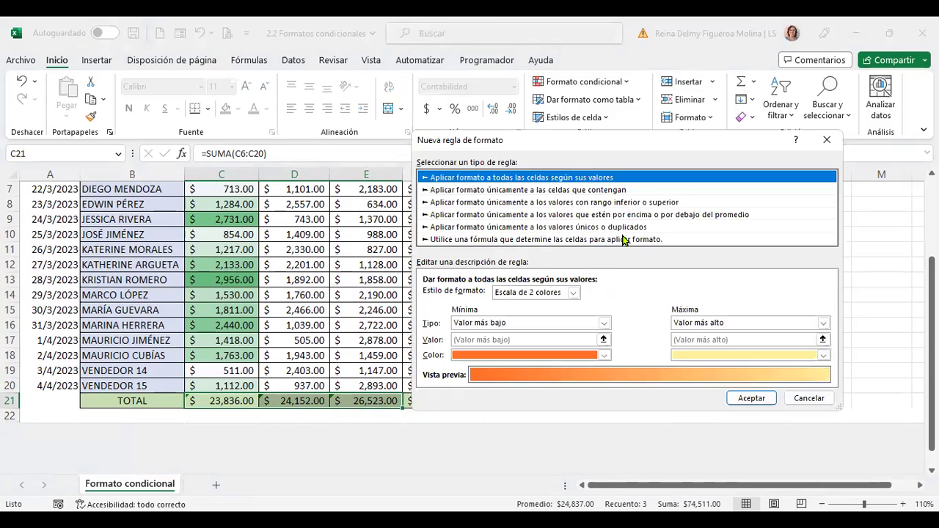
{"action": "double_click", "coordinate": [516, 327]}
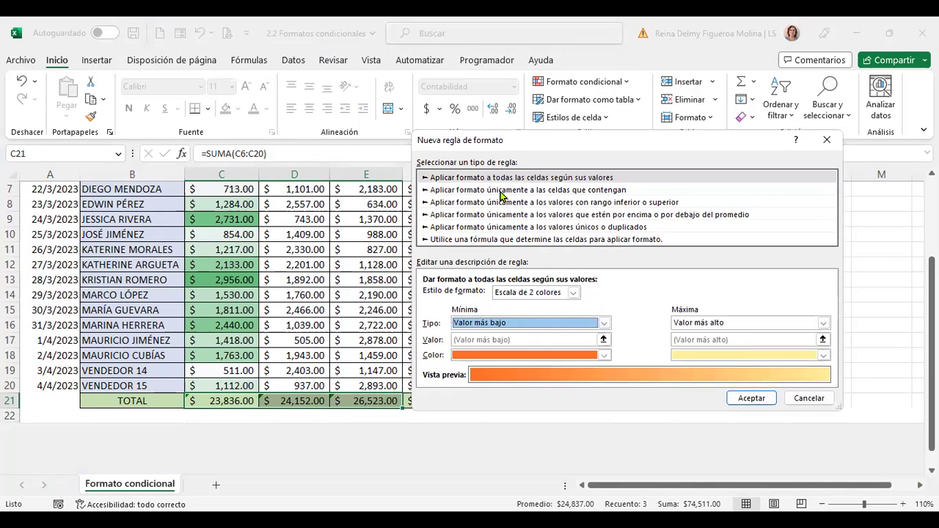
{"action": "left_click", "coordinate": [501, 192]}
{"action": "left_click", "coordinate": [516, 297]}
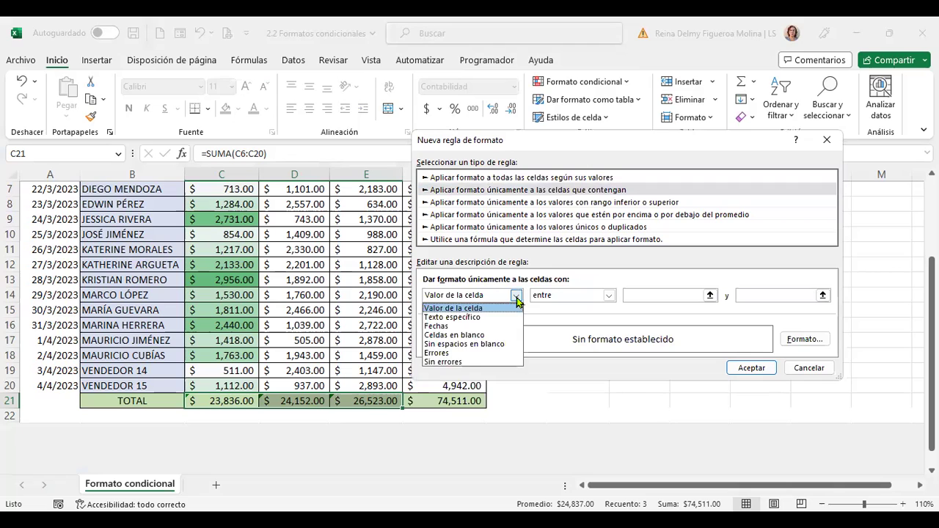
{"action": "left_click", "coordinate": [461, 353]}
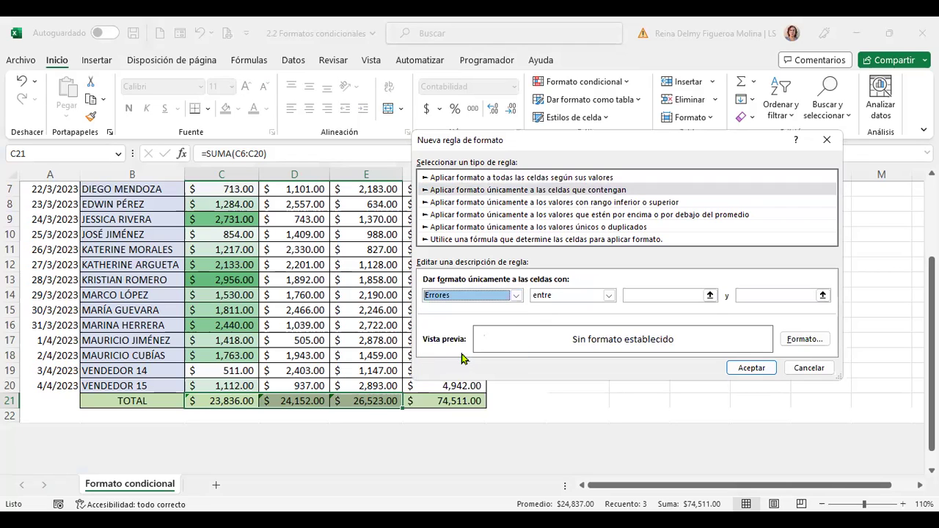
- Give the error rule a bold italic strikethrough font and save it
{"action": "left_click", "coordinate": [804, 340]}
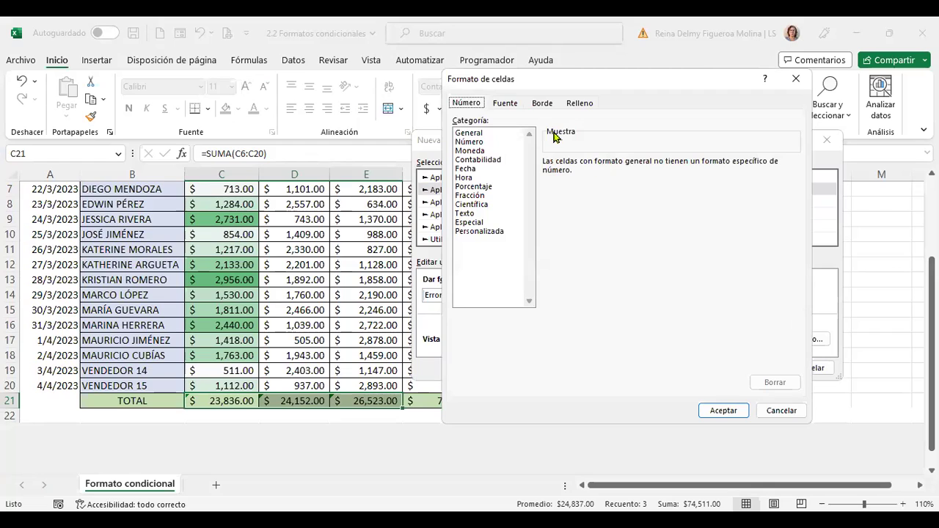
{"action": "left_click", "coordinate": [517, 105]}
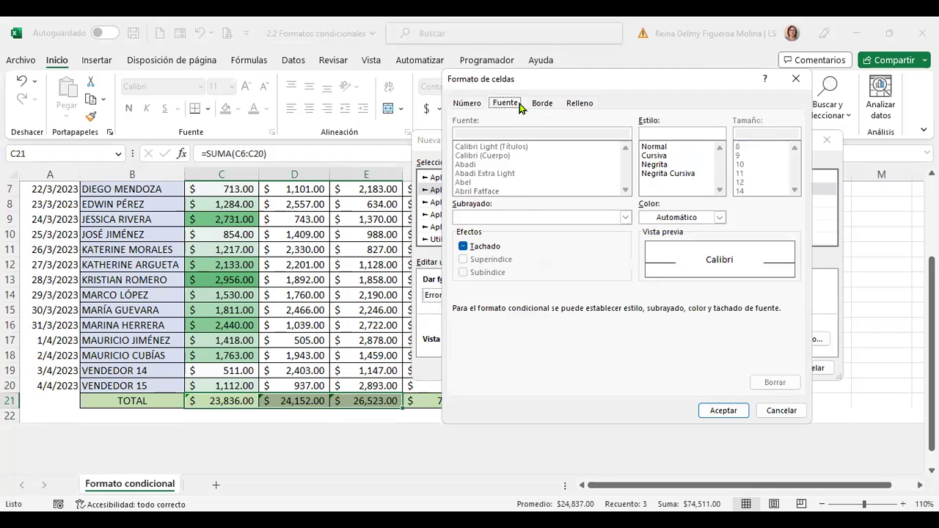
{"action": "left_click", "coordinate": [669, 174]}
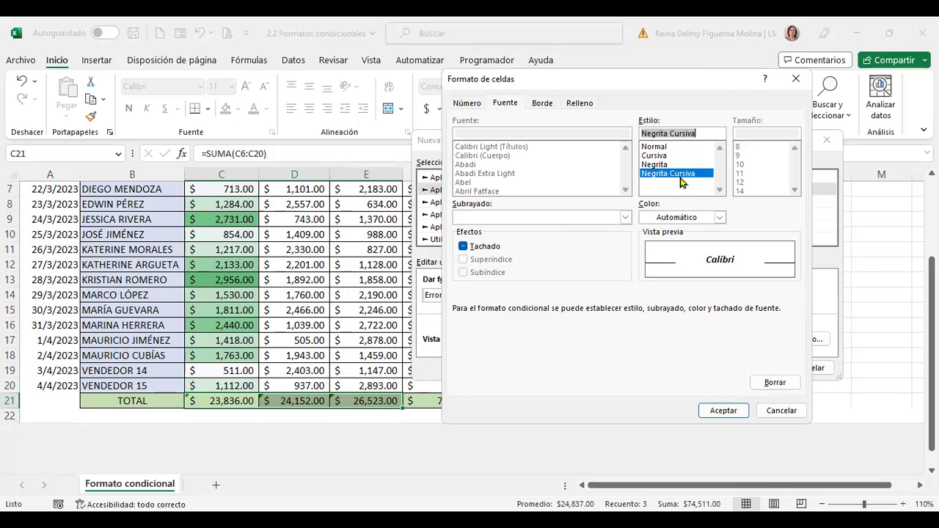
{"action": "left_click", "coordinate": [732, 413]}
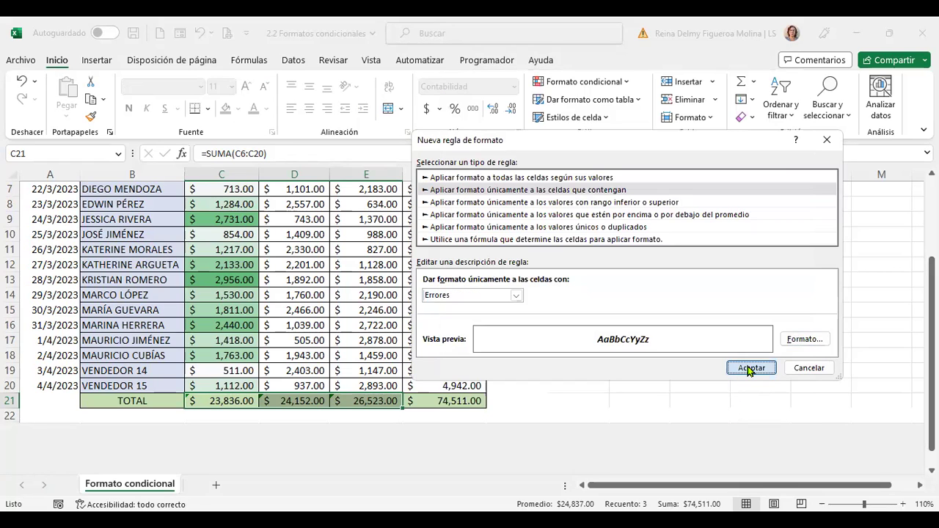
{"action": "left_click", "coordinate": [750, 368]}
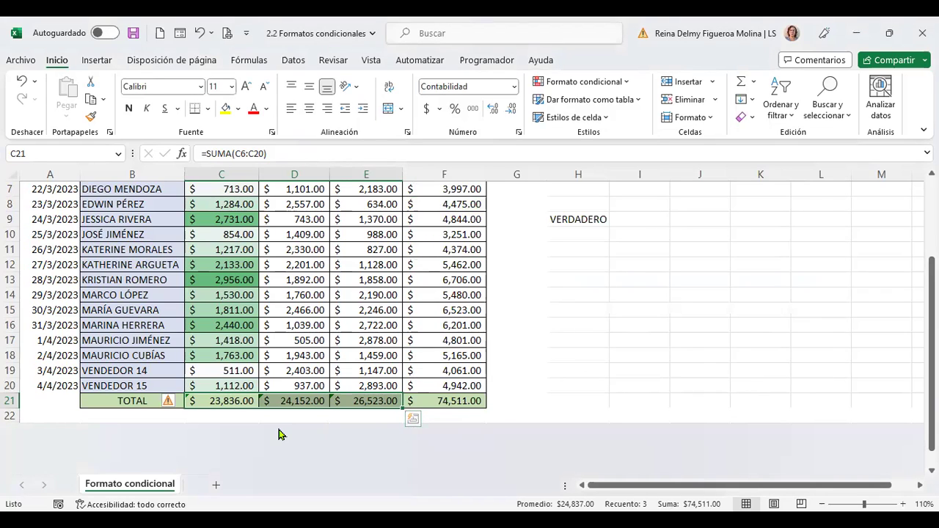
{"action": "left_click", "coordinate": [357, 400]}
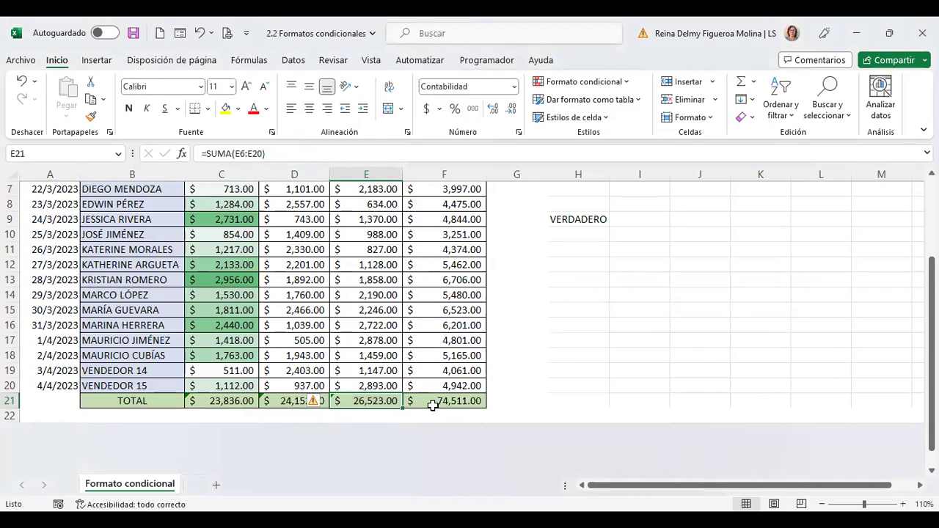
- Append +B19 to the MES 1 total formula in C21 to produce a #¡VALOR! error
{"action": "left_click", "coordinate": [279, 400]}
{"action": "left_click", "coordinate": [222, 400]}
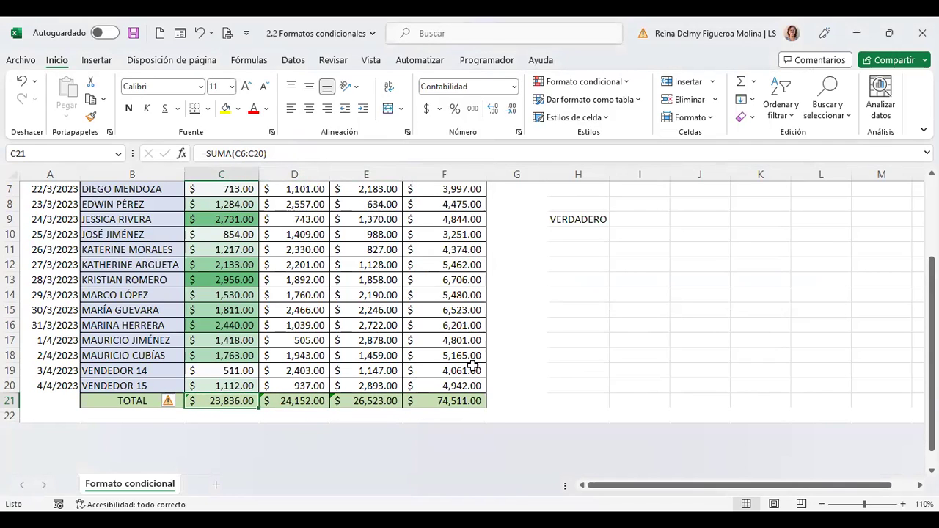
{"action": "scroll", "coordinate": [471, 365], "scroll_direction": "up", "scroll_amount": 1}
{"action": "scroll", "coordinate": [471, 365], "scroll_direction": "up", "scroll_amount": 1}
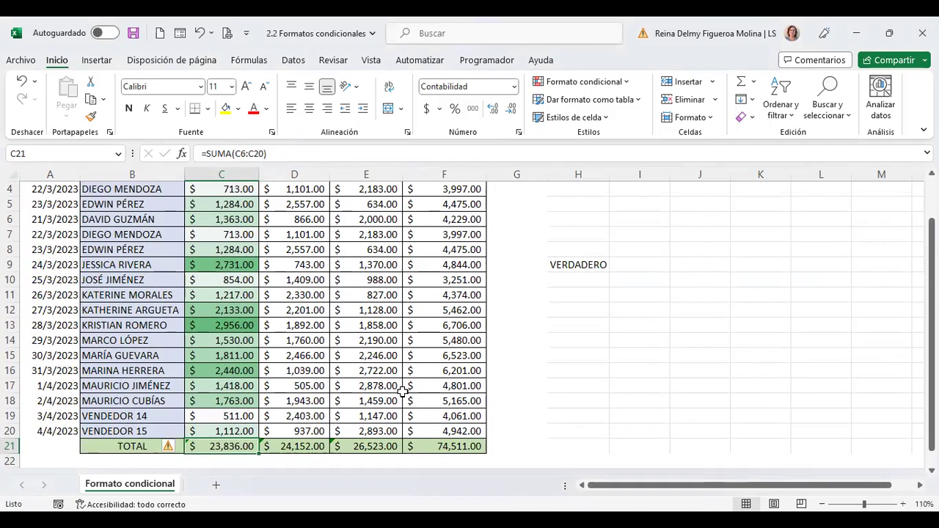
{"action": "scroll", "coordinate": [401, 394], "scroll_direction": "up", "scroll_amount": 1}
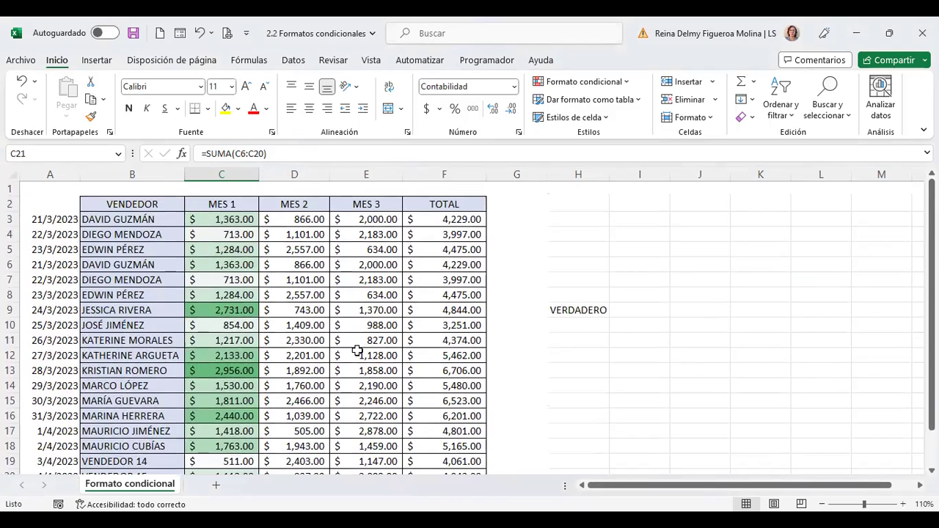
{"action": "scroll", "coordinate": [270, 306], "scroll_direction": "down", "scroll_amount": 1}
{"action": "scroll", "coordinate": [270, 307], "scroll_direction": "down", "scroll_amount": 2}
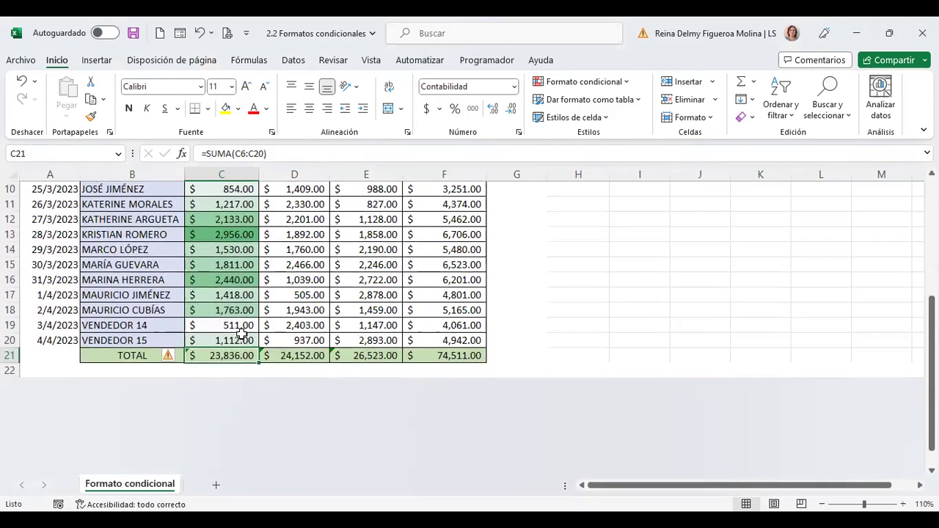
{"action": "left_click", "coordinate": [298, 152]}
{"action": "type", "text": "+"}
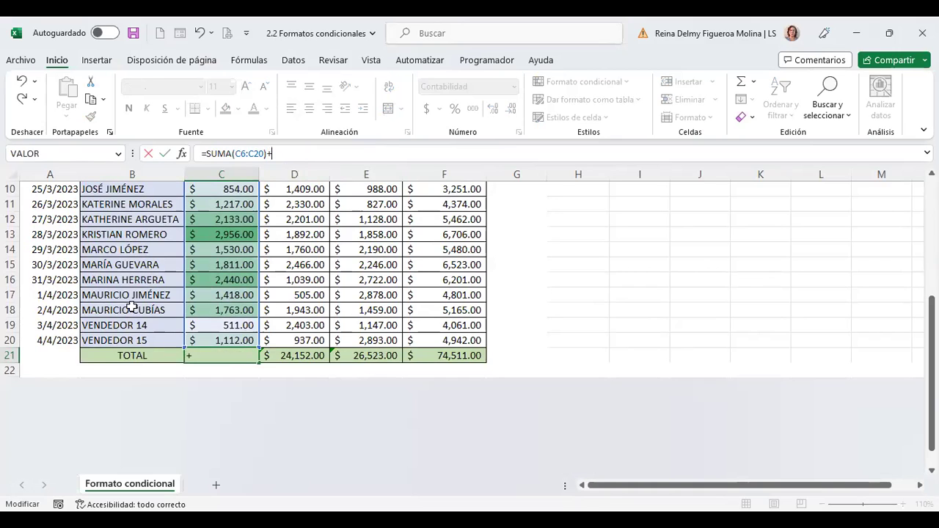
{"action": "left_click", "coordinate": [131, 325]}
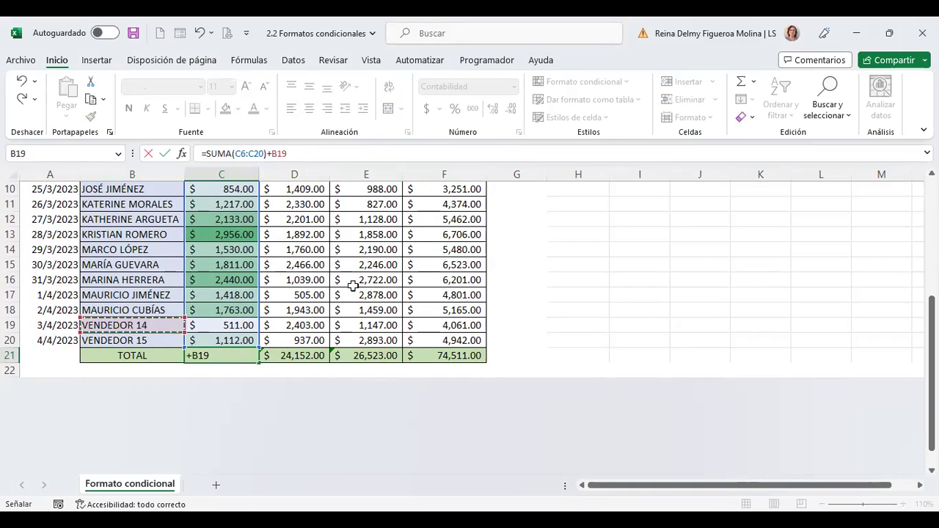
{"action": "key", "text": "Return"}
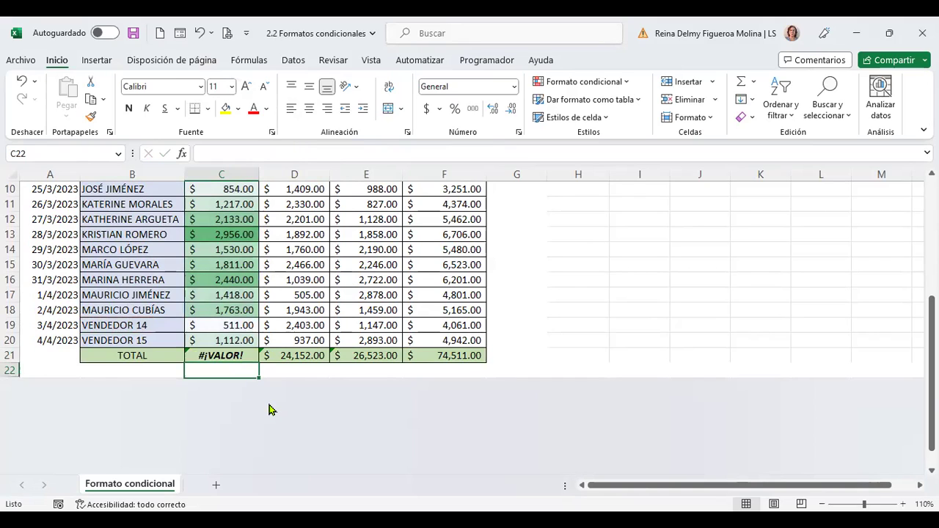
- Change the reference to B1, restoring the total to 23,836.00
{"action": "left_click", "coordinate": [231, 356]}
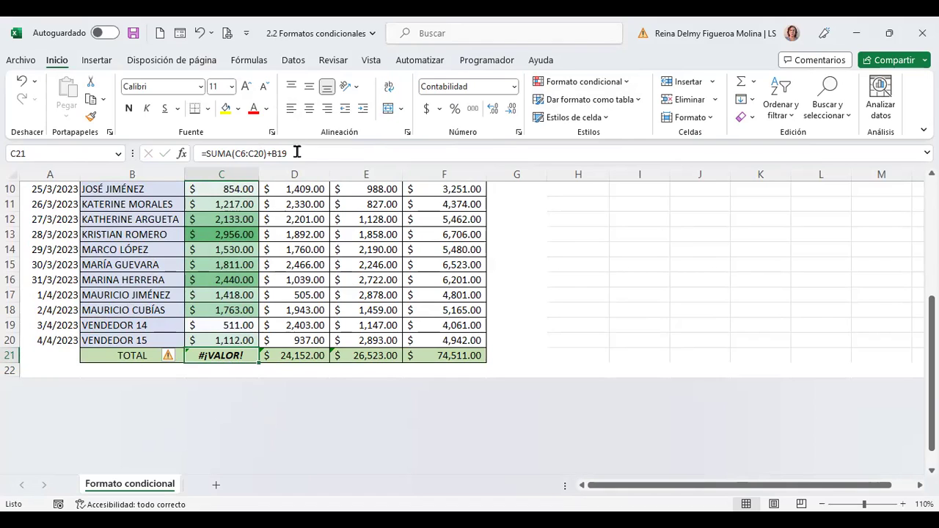
{"action": "left_click", "coordinate": [371, 147]}
{"action": "key", "text": "BackSpace"}
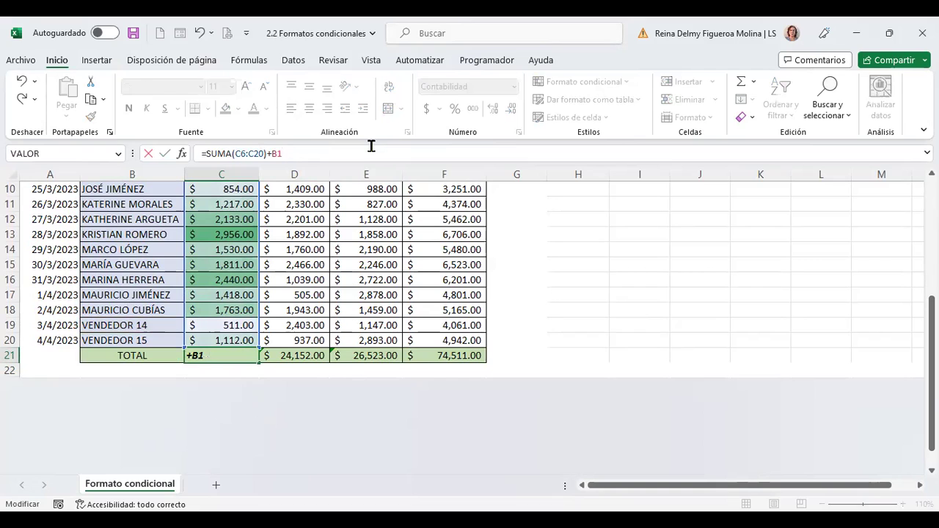
{"action": "key", "text": "Return"}
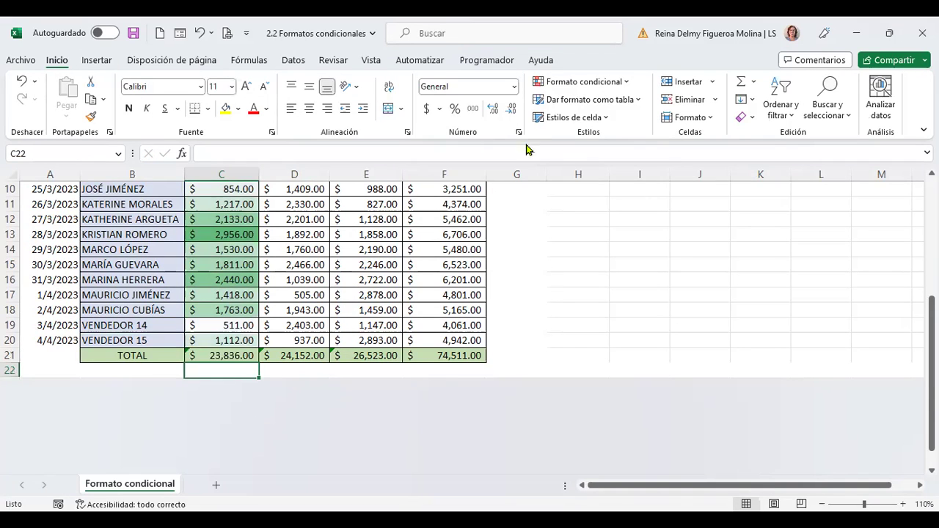
{"action": "left_click", "coordinate": [327, 350]}
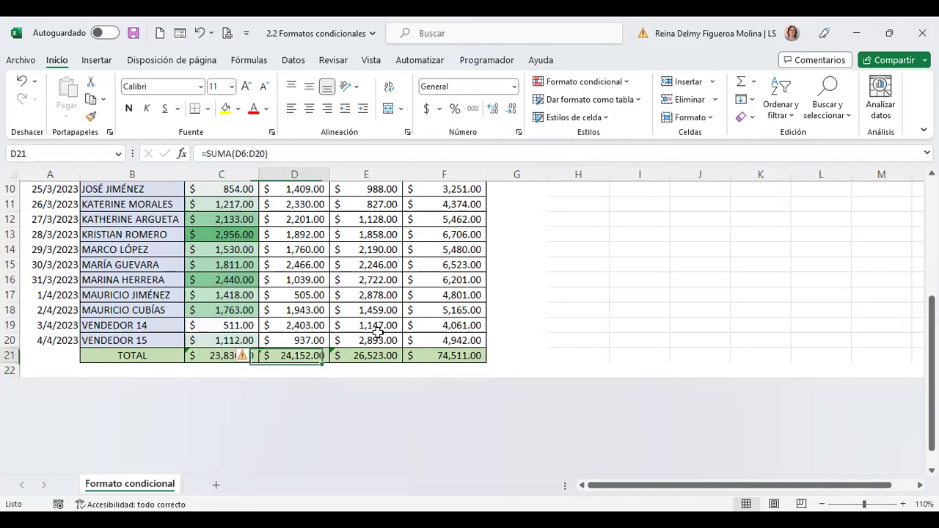
{"action": "left_click", "coordinate": [628, 81]}
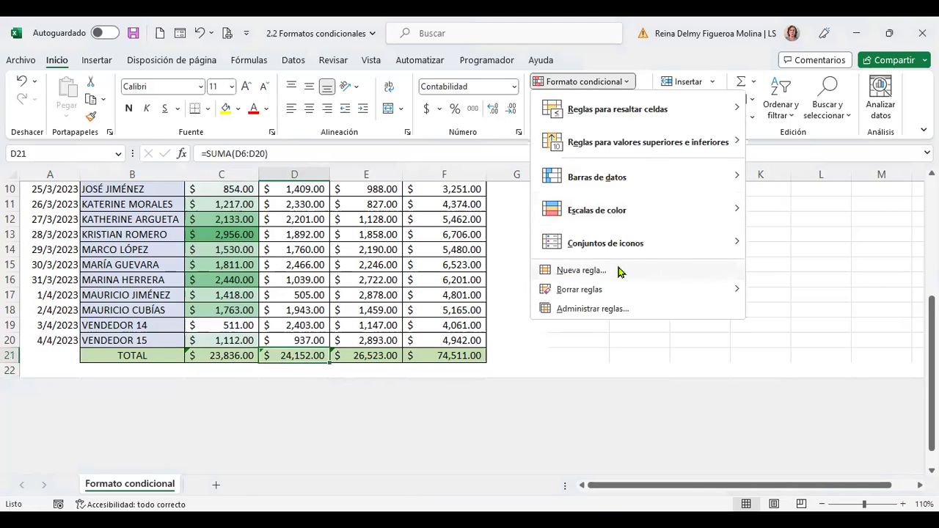
{"action": "left_click", "coordinate": [618, 270]}
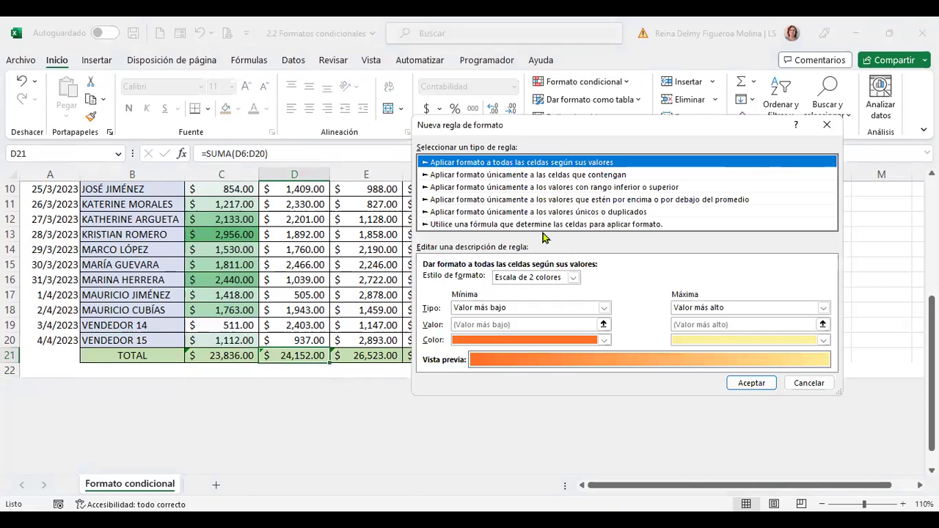
{"action": "left_click", "coordinate": [534, 188]}
{"action": "left_click", "coordinate": [529, 174]}
{"action": "left_click", "coordinate": [493, 280]}
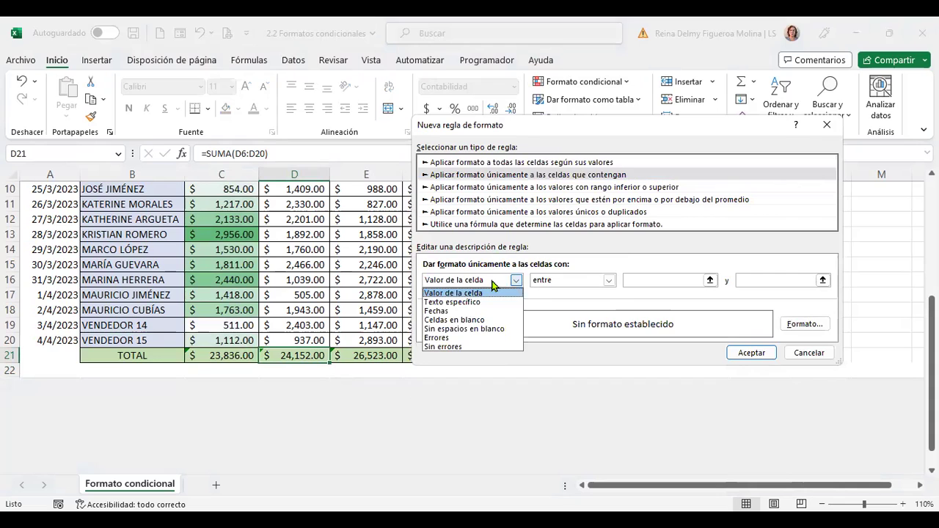
{"action": "left_click", "coordinate": [492, 281]}
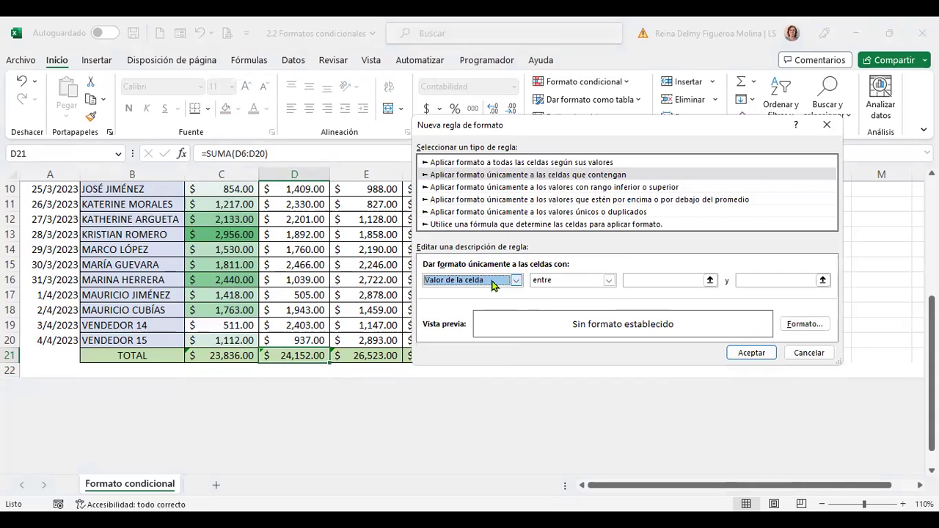
{"action": "left_click", "coordinate": [512, 188]}
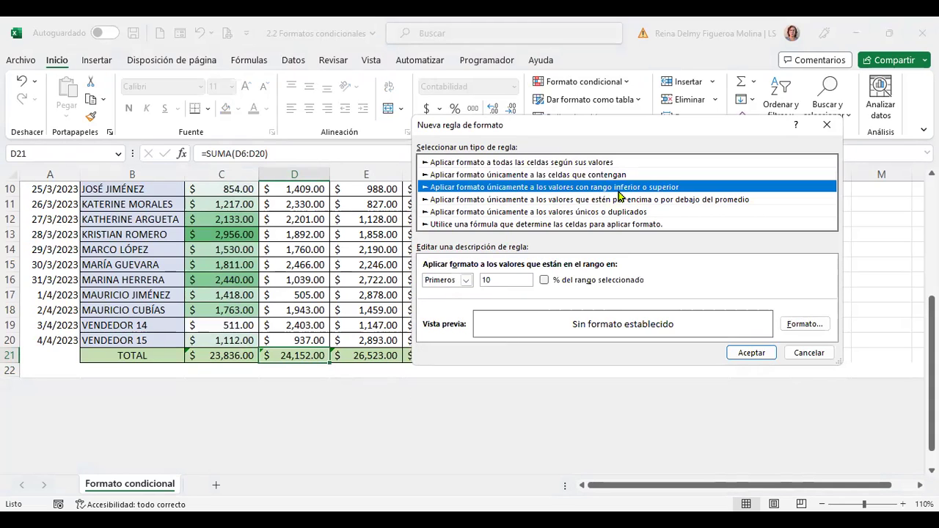
{"action": "left_click", "coordinate": [466, 282]}
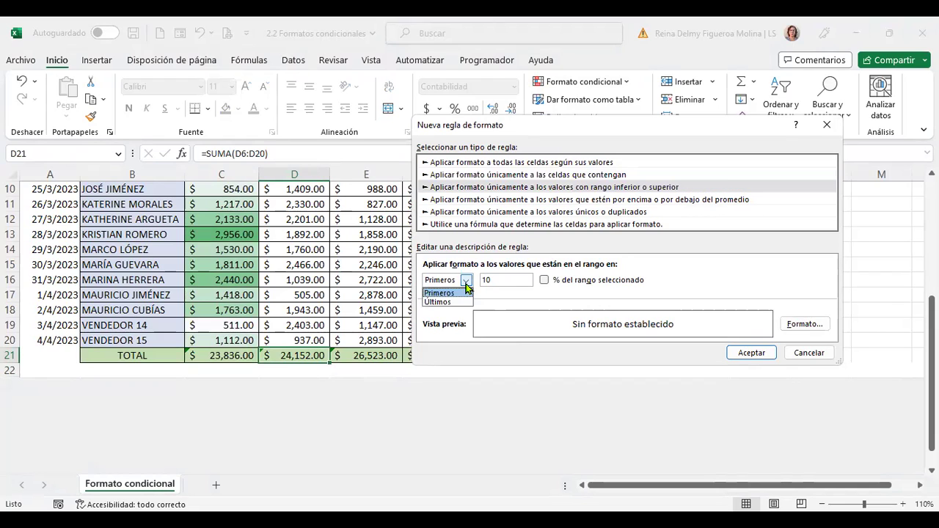
{"action": "left_click", "coordinate": [812, 355]}
{"action": "left_click", "coordinate": [813, 355]}
{"action": "scroll", "coordinate": [388, 316], "scroll_direction": "up", "scroll_amount": 3}
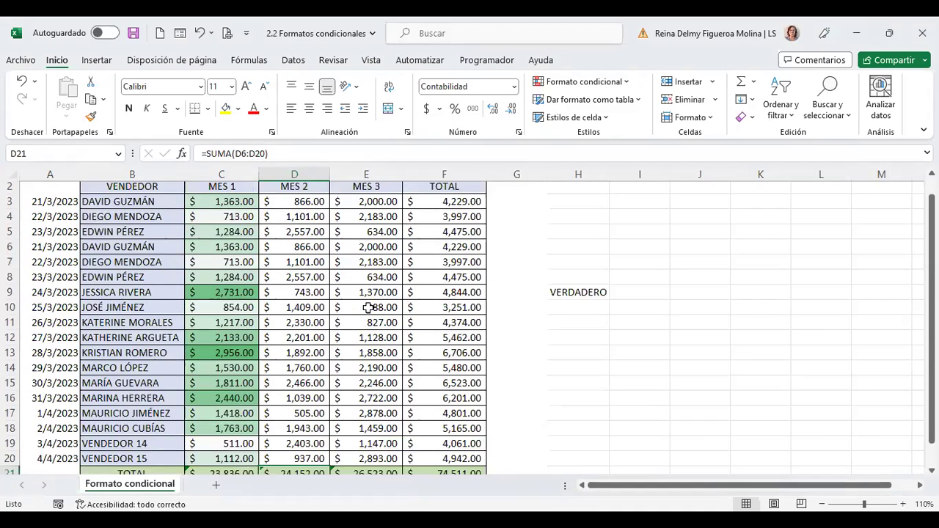
- Draft a new rule for the top 5 MES 2 values in D3:D20 and reach its Formato settings
{"action": "mouse_move", "coordinate": [303, 219]}
{"action": "left_mouse_down"}
{"action": "mouse_move", "coordinate": [307, 464]}
{"action": "mouse_move", "coordinate": [303, 446]}
{"action": "left_mouse_up"}
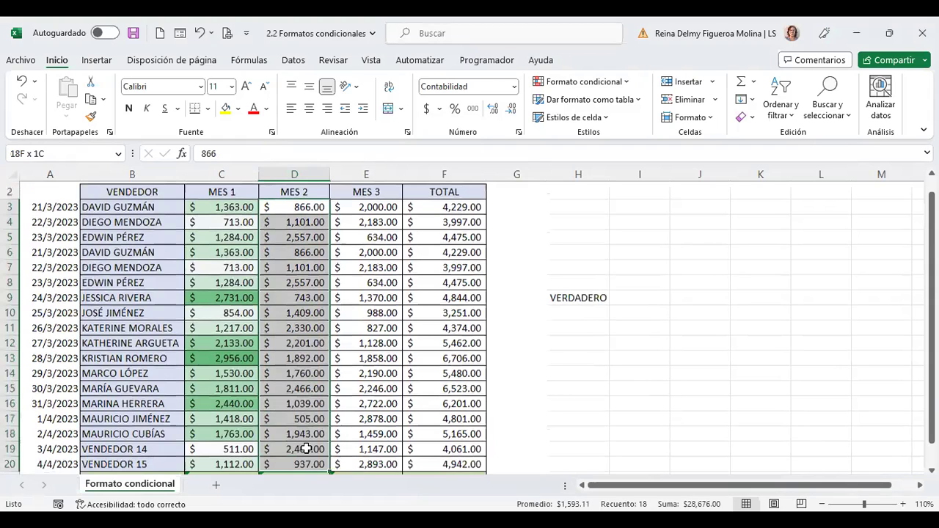
{"action": "left_click", "coordinate": [626, 83]}
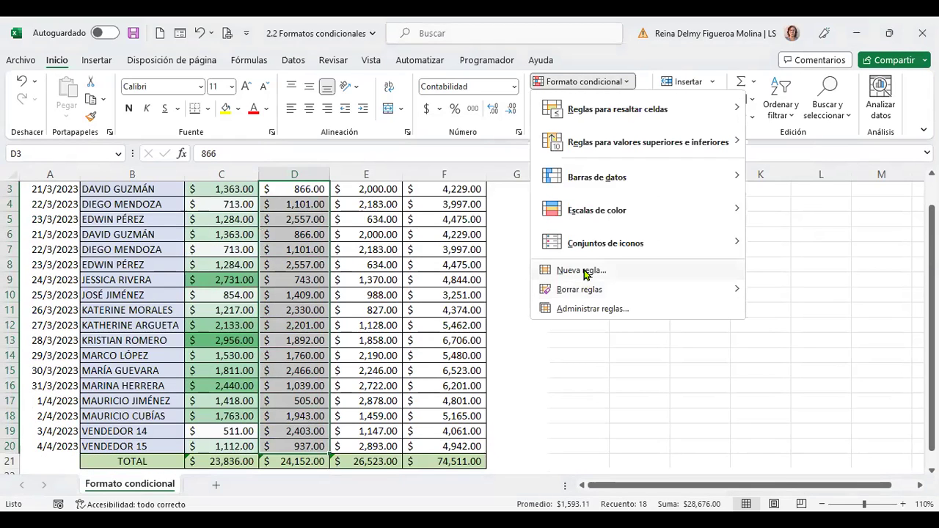
{"action": "left_click", "coordinate": [594, 268]}
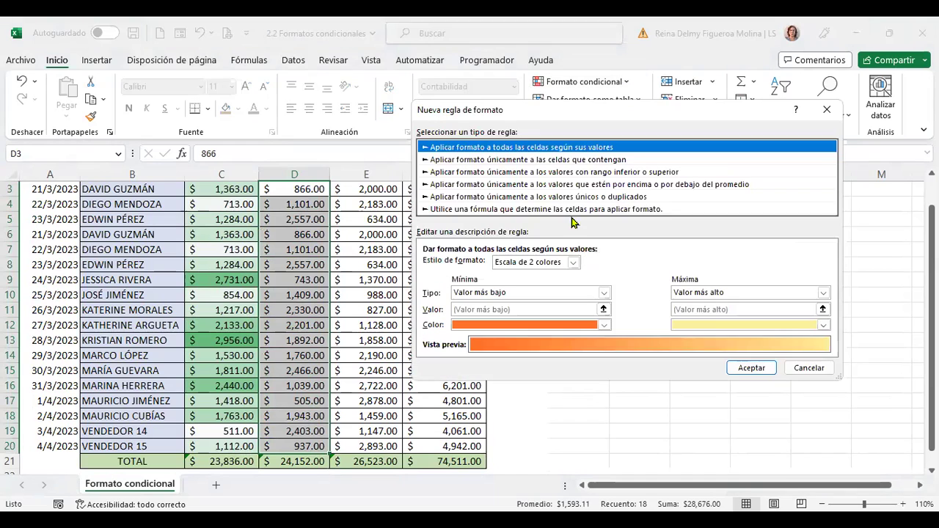
{"action": "left_click", "coordinate": [560, 172]}
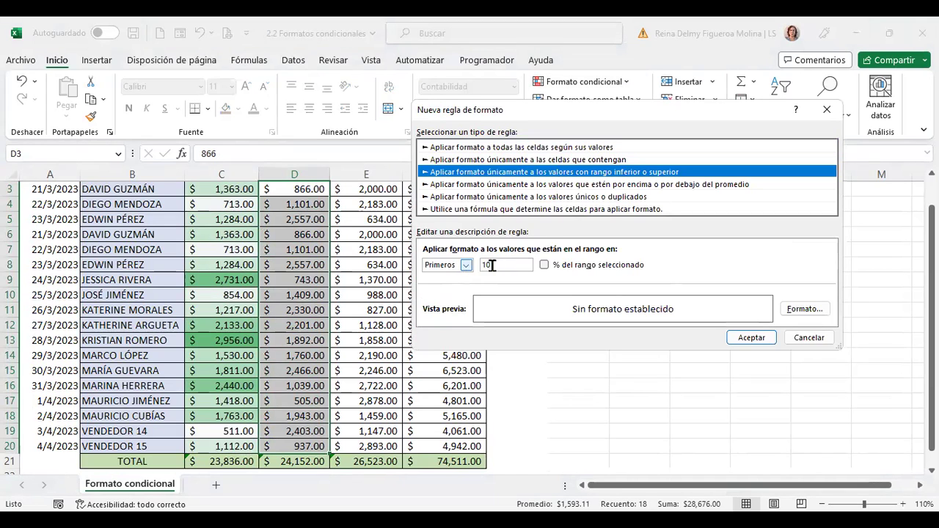
{"action": "left_click", "coordinate": [466, 266]}
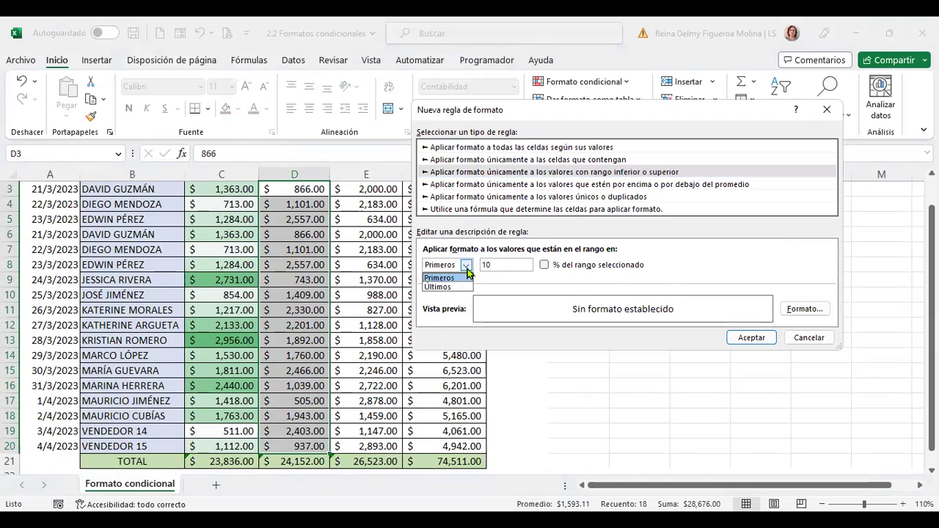
{"action": "left_click", "coordinate": [467, 274]}
{"action": "key", "text": "Tab"}
{"action": "type", "text": "5"}
{"action": "left_click", "coordinate": [807, 309]}
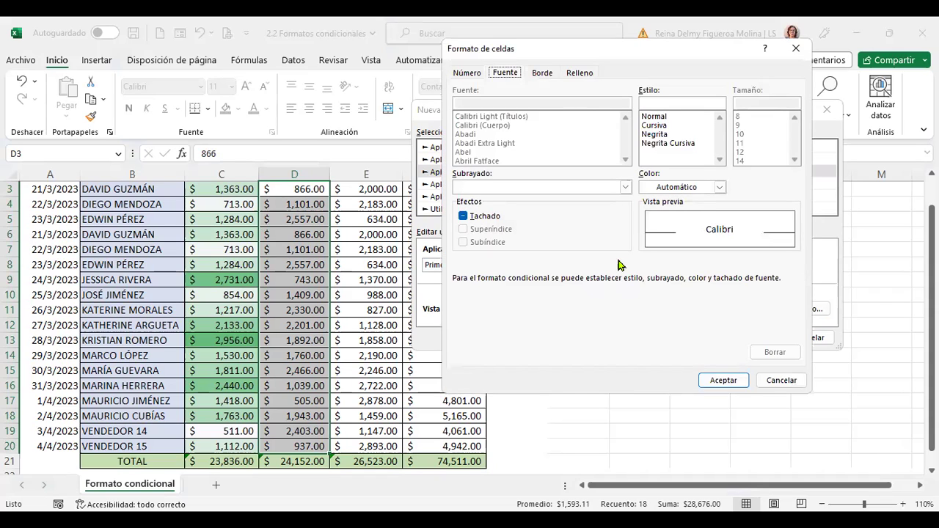
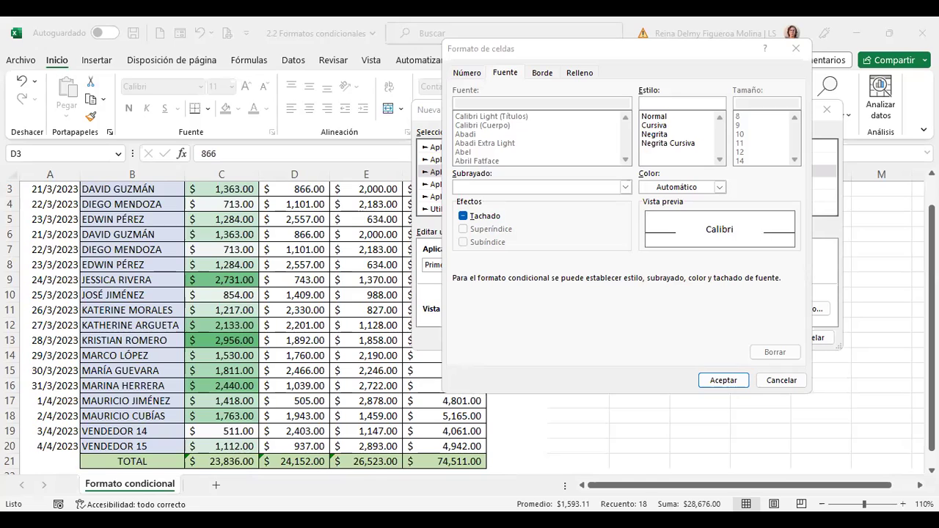
- Give the top-5 Mes 2 rule a purple background with a fine dotted pattern and apply it
{"action": "left_click", "coordinate": [746, 389]}
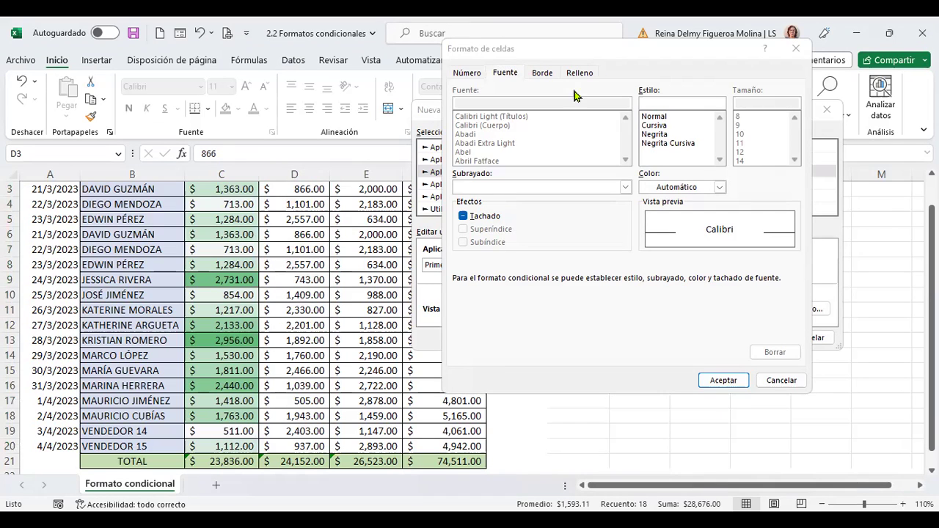
{"action": "left_click", "coordinate": [596, 57]}
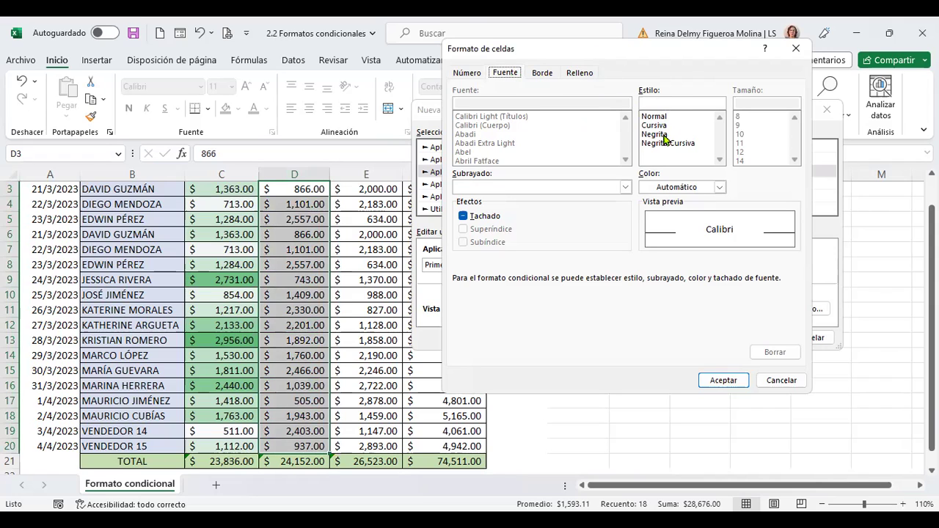
{"action": "left_click", "coordinate": [583, 74]}
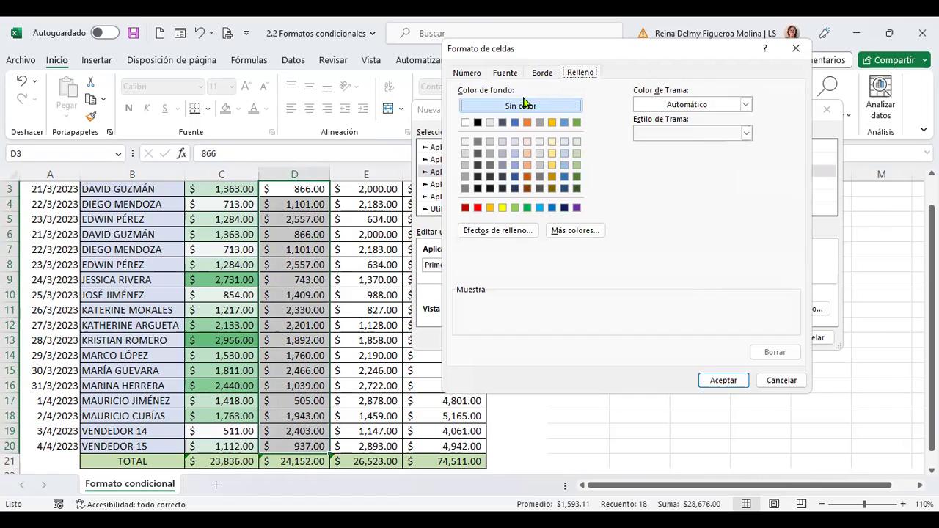
{"action": "left_click", "coordinate": [578, 123]}
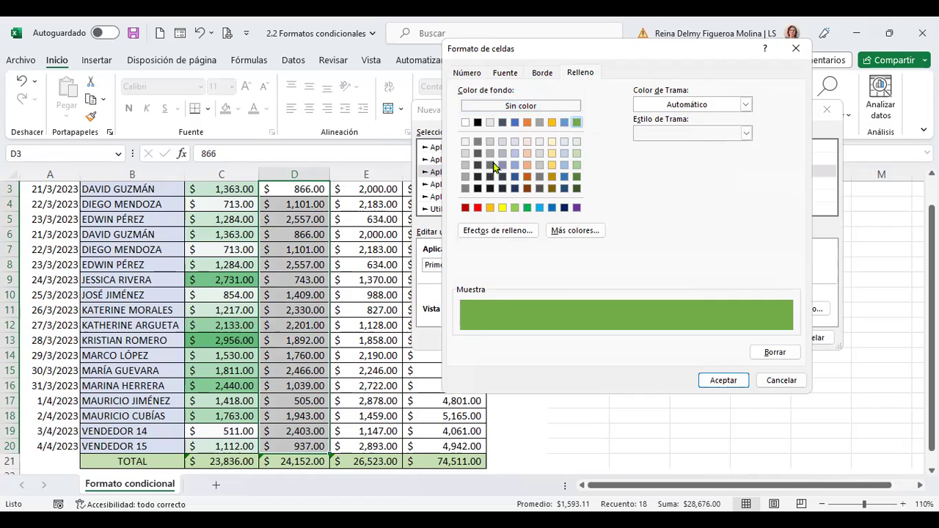
{"action": "left_click", "coordinate": [577, 208]}
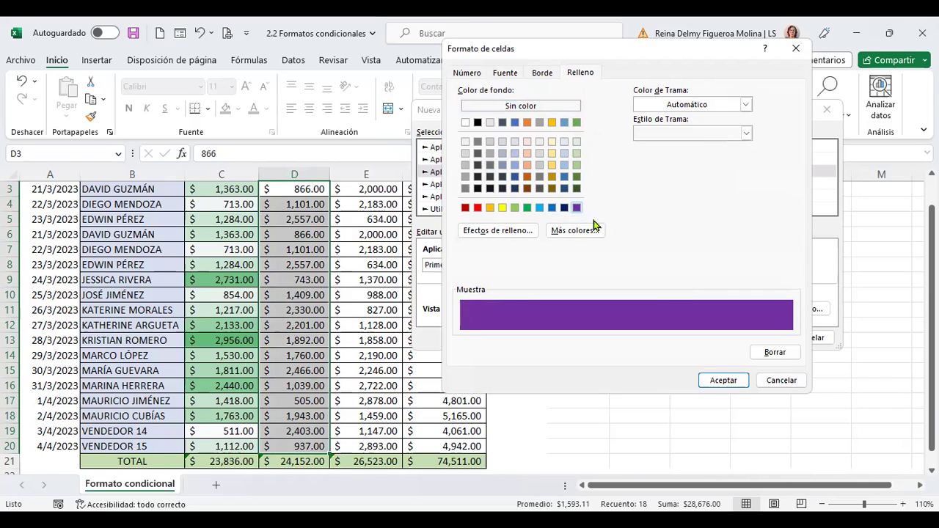
{"action": "left_click", "coordinate": [686, 110]}
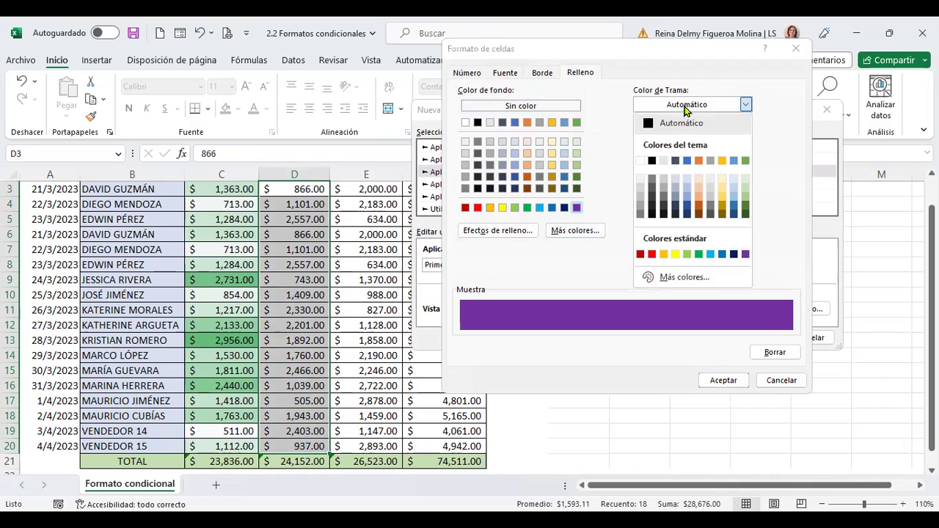
{"action": "left_click", "coordinate": [686, 105]}
{"action": "left_click", "coordinate": [692, 134]}
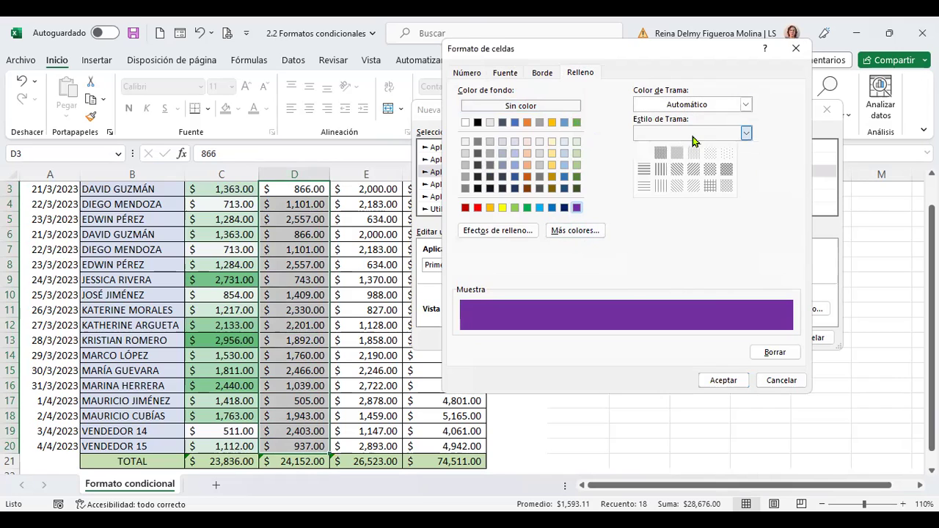
{"action": "left_click", "coordinate": [727, 154]}
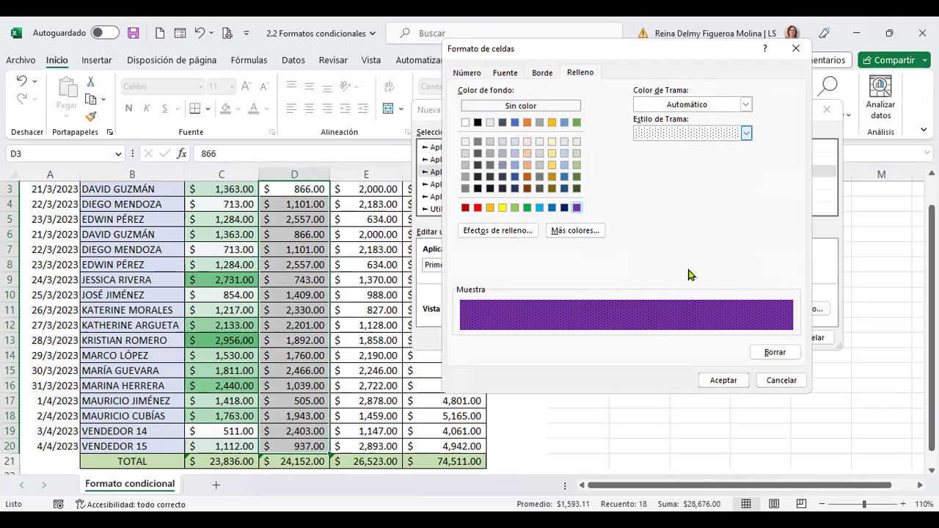
{"action": "left_click", "coordinate": [721, 380]}
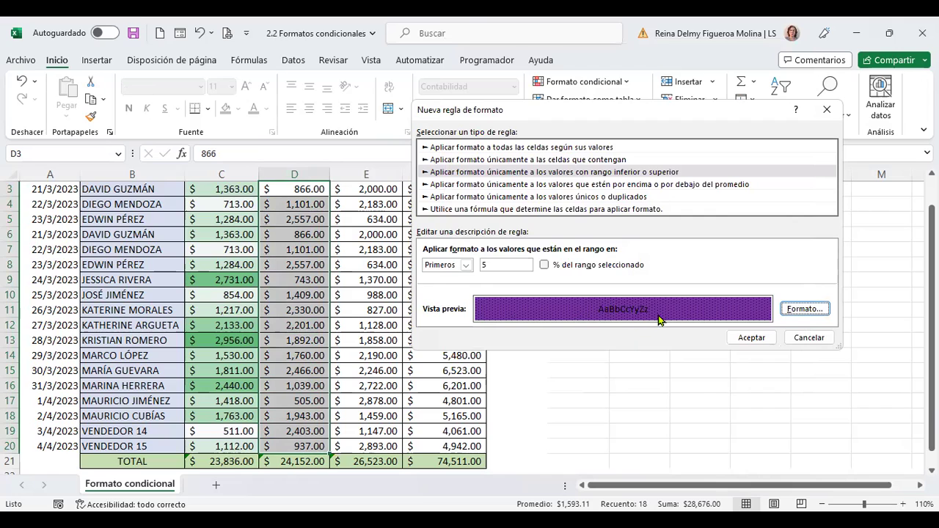
{"action": "left_click", "coordinate": [759, 338]}
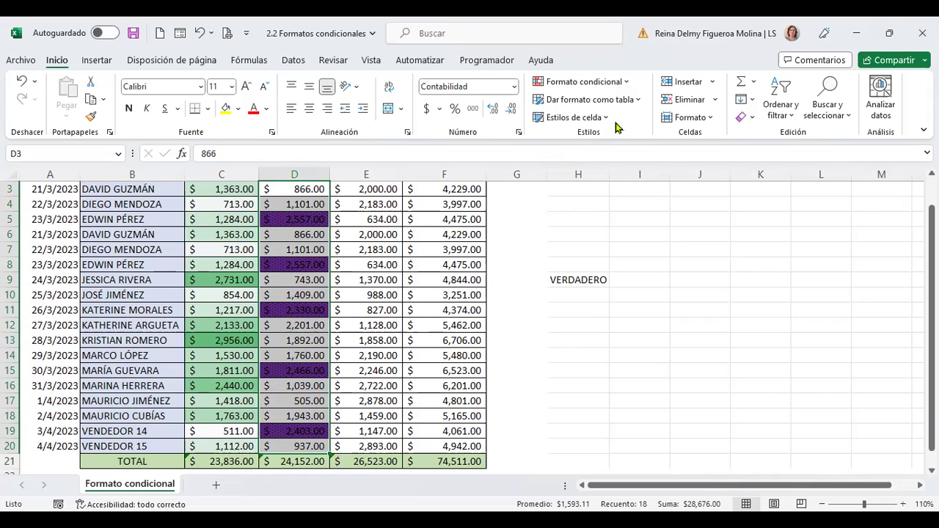
{"action": "left_click", "coordinate": [625, 82]}
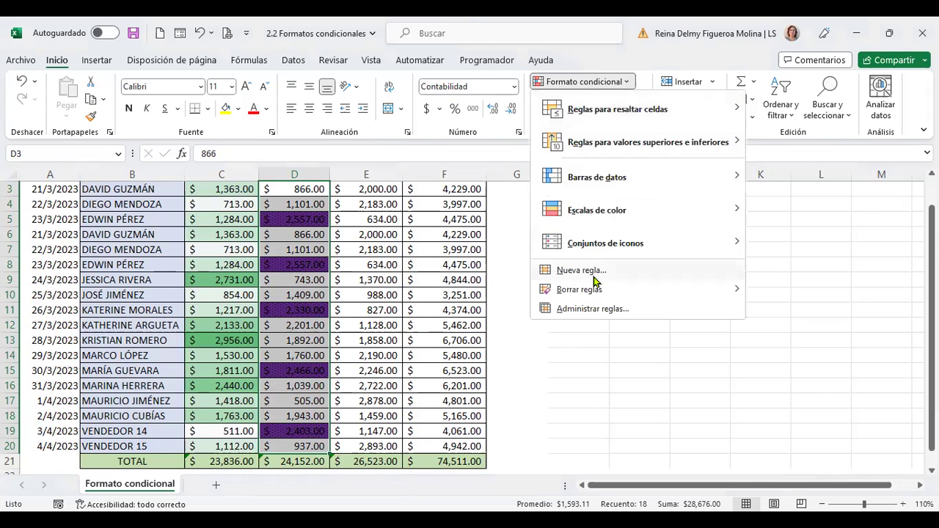
{"action": "left_click", "coordinate": [594, 277]}
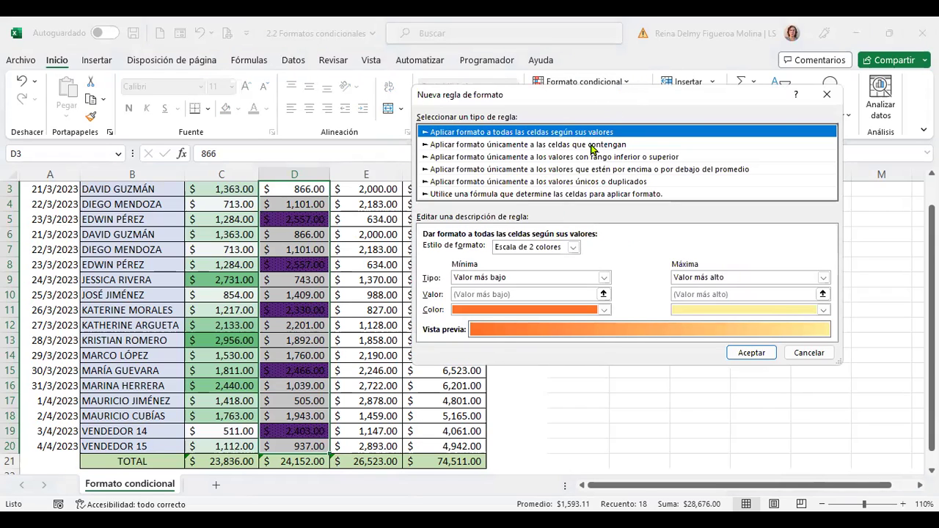
{"action": "left_click", "coordinate": [555, 170]}
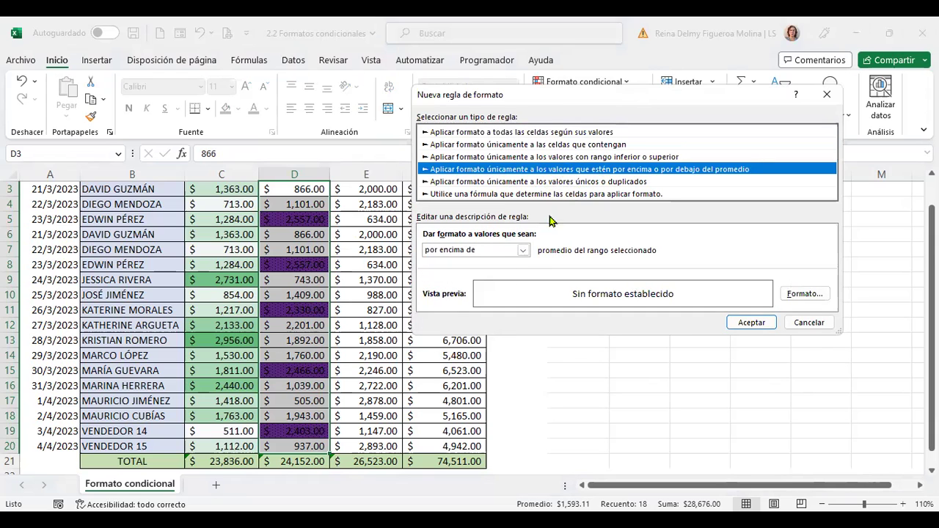
{"action": "left_click", "coordinate": [523, 251]}
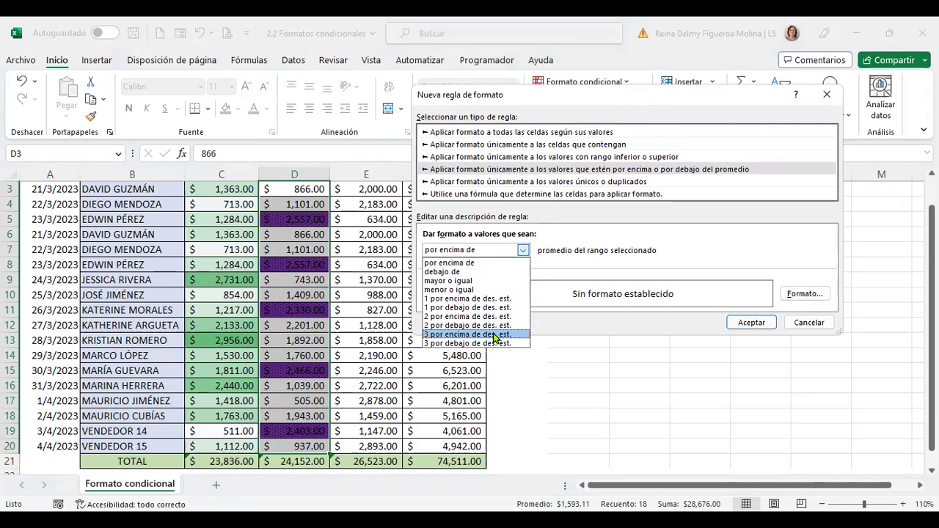
{"action": "left_click", "coordinate": [546, 186]}
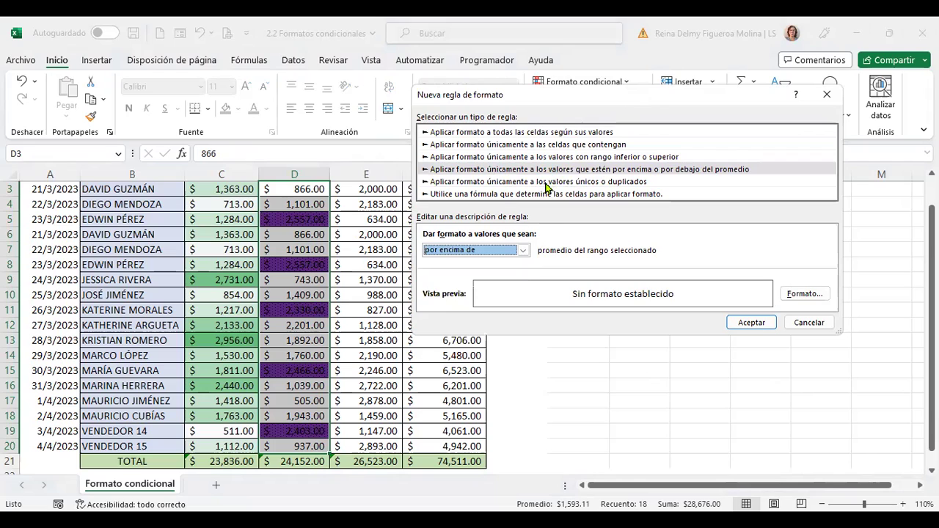
{"action": "left_click", "coordinate": [544, 188]}
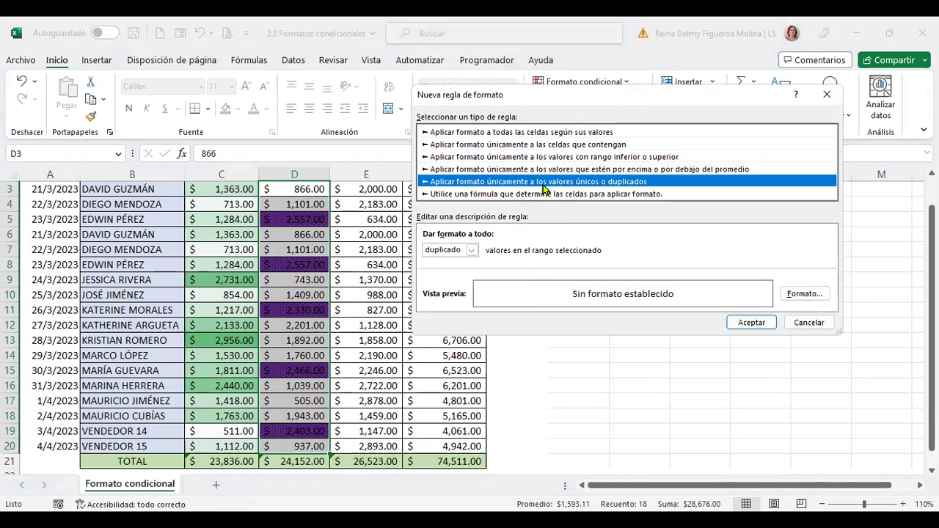
{"action": "left_click", "coordinate": [472, 251]}
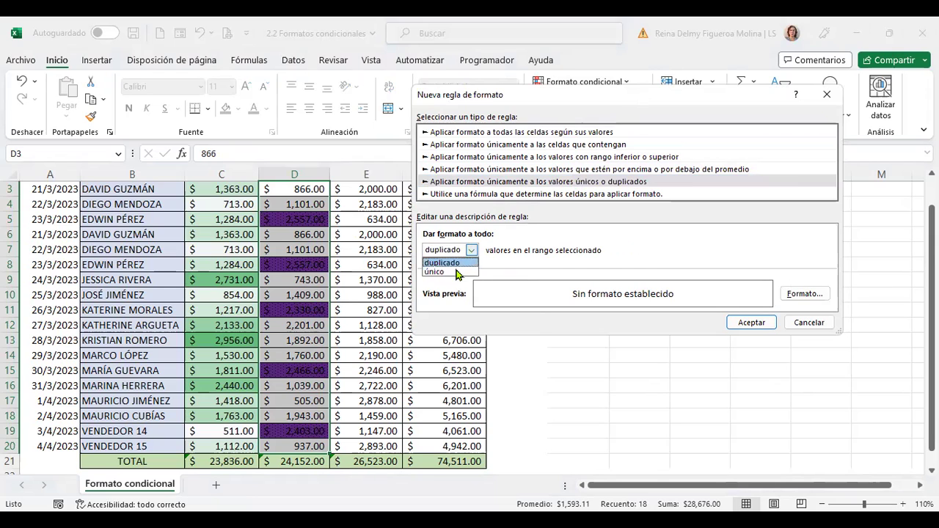
{"action": "left_click", "coordinate": [557, 198]}
{"action": "left_click", "coordinate": [557, 195]}
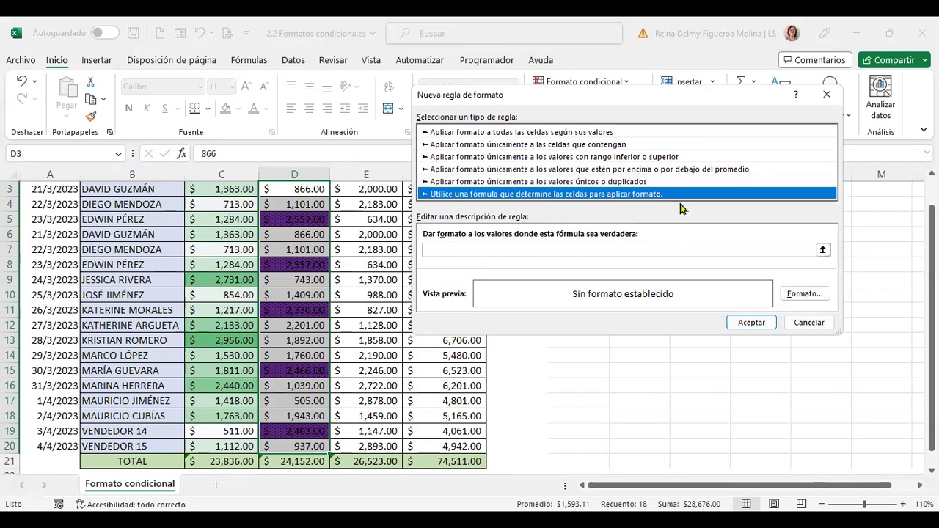
{"action": "left_click", "coordinate": [633, 250]}
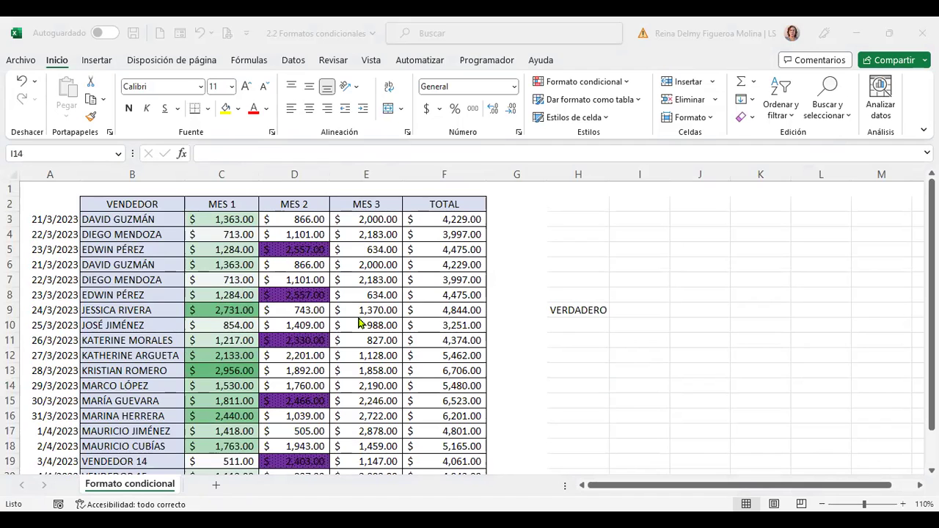
- Select the Mes 3 amounts and start a new formula-based conditional formatting rule
{"action": "left_click_drag", "start_coordinate": [370, 219], "coordinate": [372, 491]}
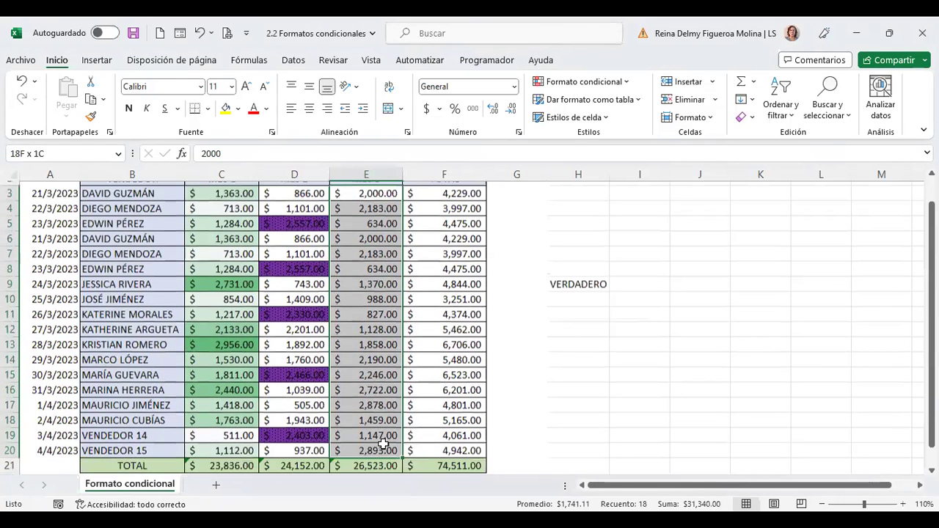
{"action": "scroll", "coordinate": [388, 297], "scroll_direction": "up", "scroll_amount": 1}
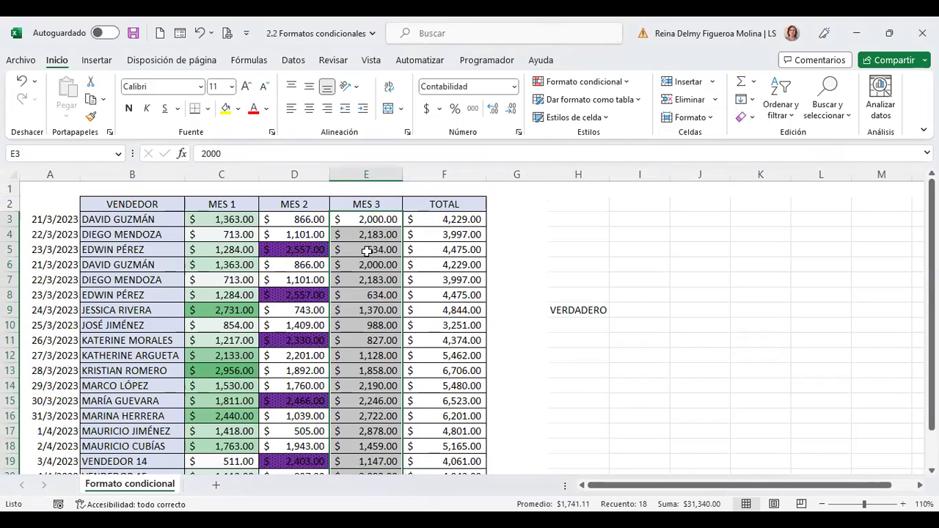
{"action": "scroll", "coordinate": [371, 351], "scroll_direction": "down", "scroll_amount": 1}
{"action": "scroll", "coordinate": [513, 294], "scroll_direction": "up", "scroll_amount": 1}
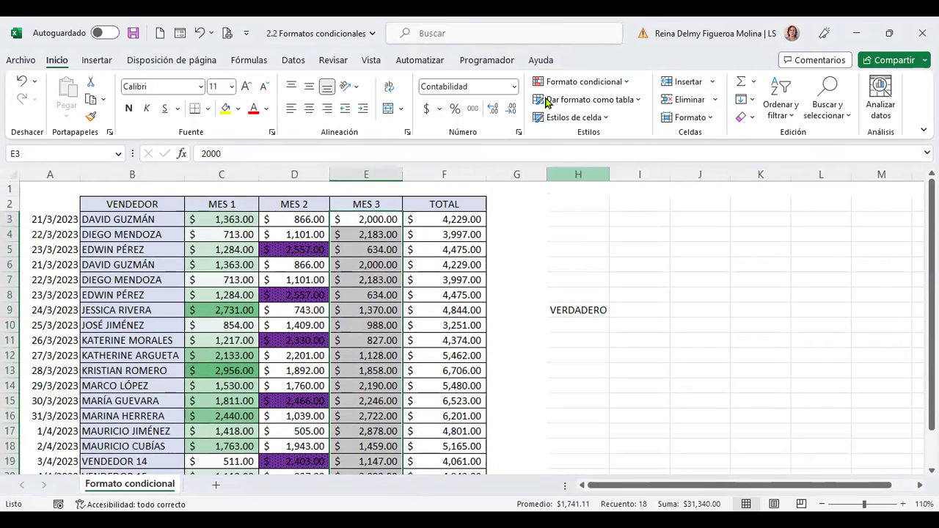
{"action": "left_click", "coordinate": [627, 81]}
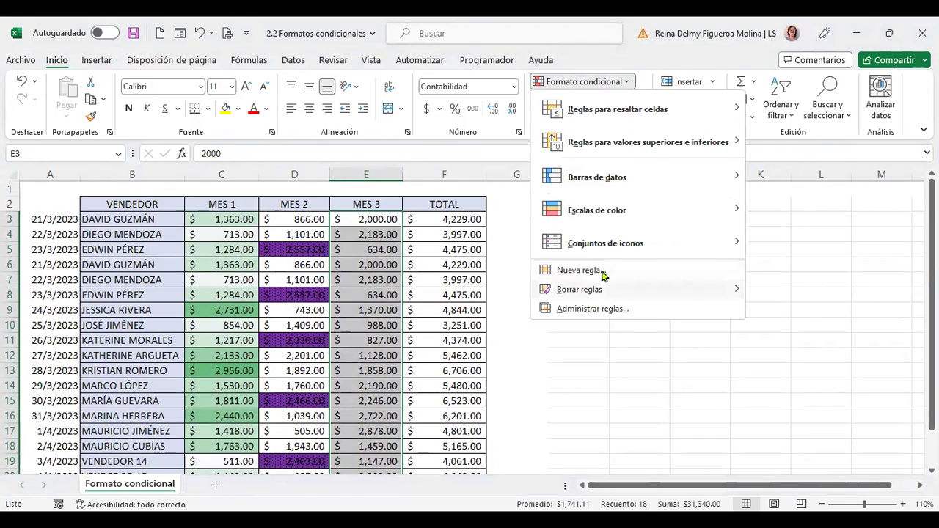
{"action": "left_click", "coordinate": [603, 273]}
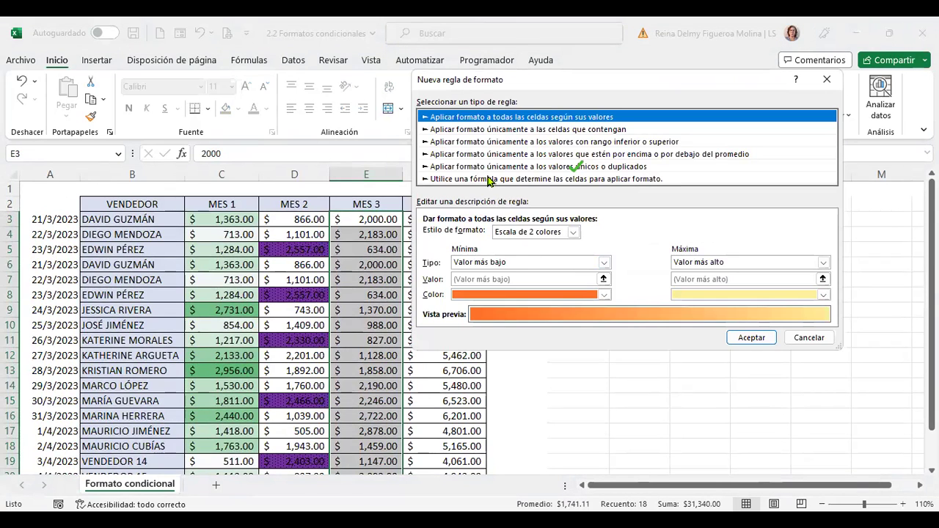
{"action": "left_click", "coordinate": [489, 180]}
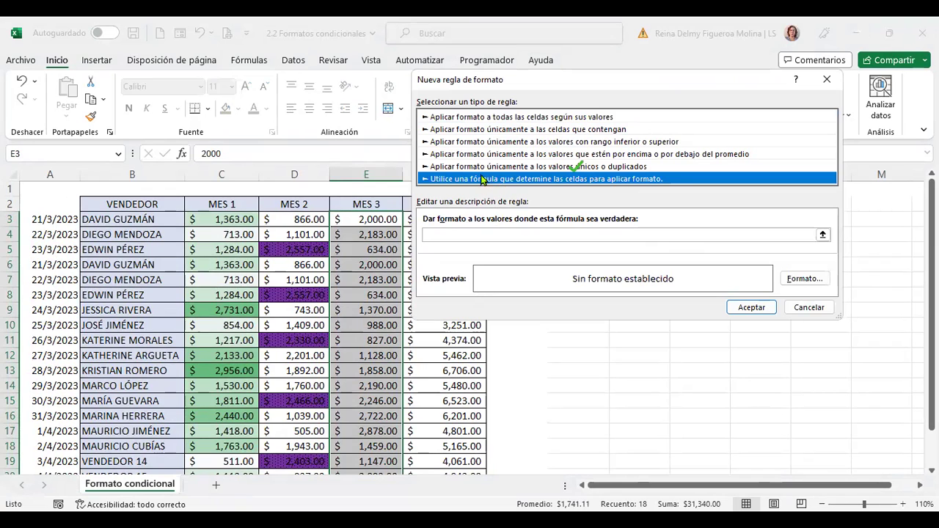
- Enter the rule formula =E3>=2000 with E3 as a relative reference
{"action": "left_click", "coordinate": [506, 235]}
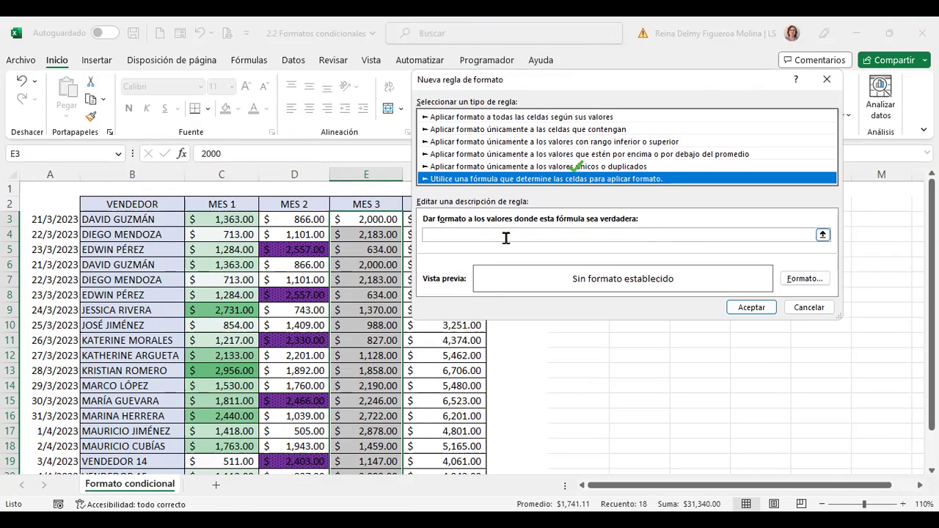
{"action": "left_click", "coordinate": [506, 235]}
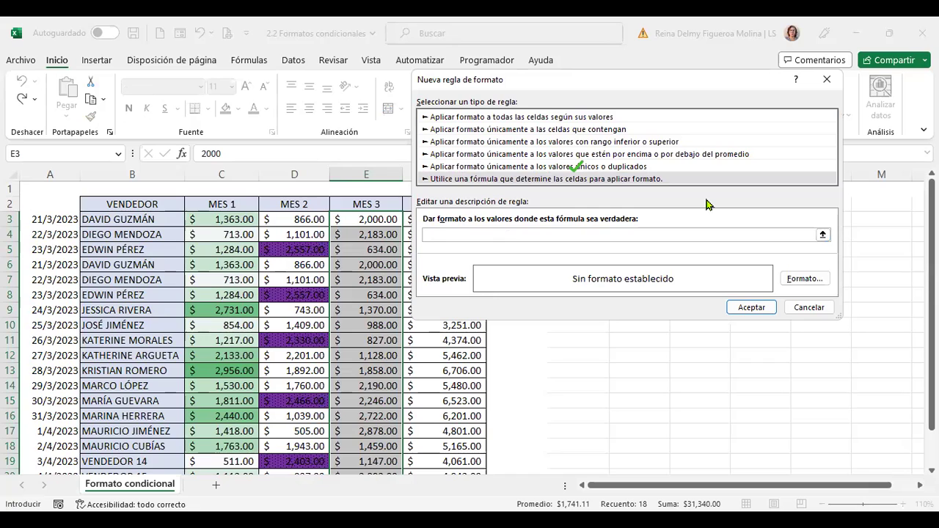
{"action": "type", "text": "="}
{"action": "left_click", "coordinate": [361, 218]}
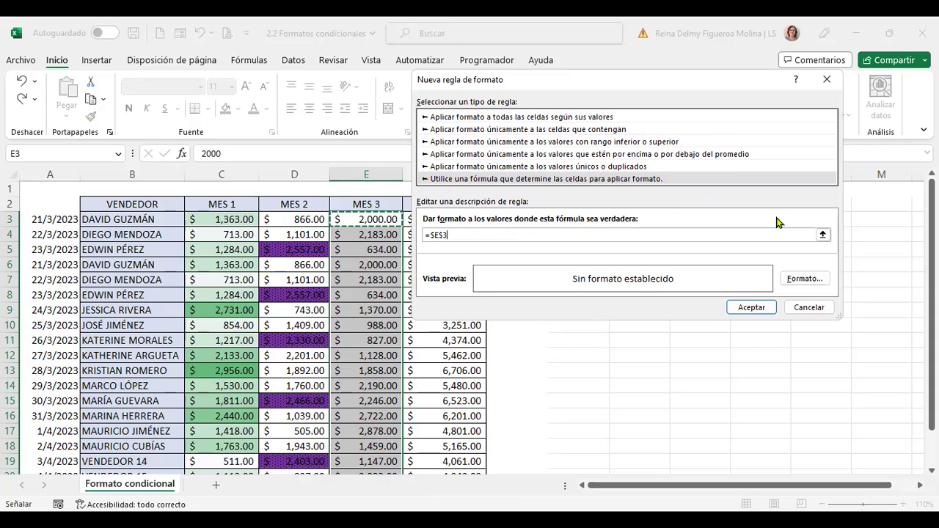
{"action": "type", "text": "<"}
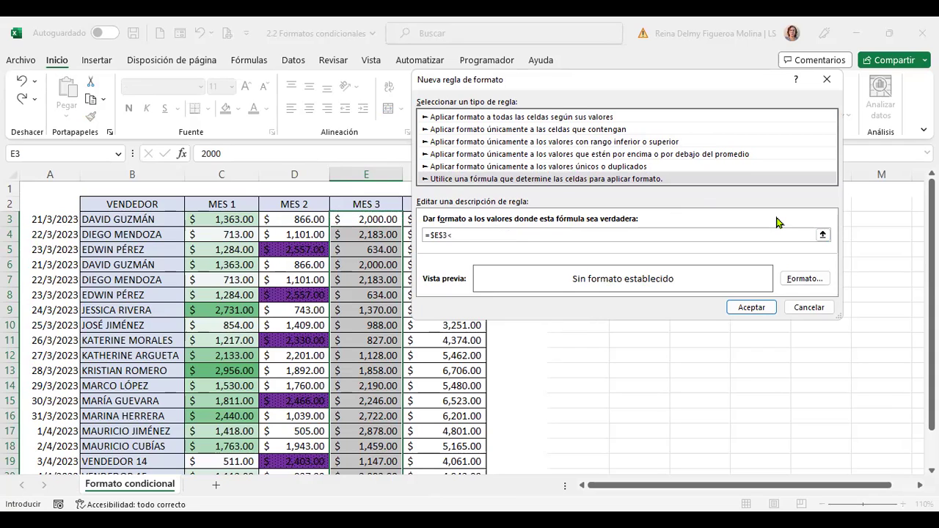
{"action": "key", "text": "BackSpace"}
{"action": "type", "text": "> ="}
{"action": "type", "text": "2000"}
{"action": "left_click", "coordinate": [446, 235]}
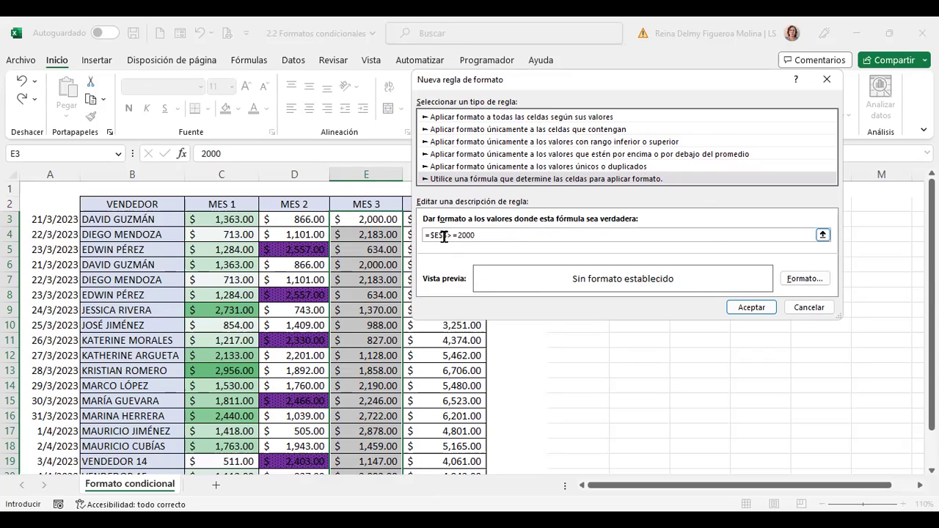
{"action": "key", "text": "BackSpace"}
{"action": "key", "text": "Left"}
{"action": "key", "text": "BackSpace"}
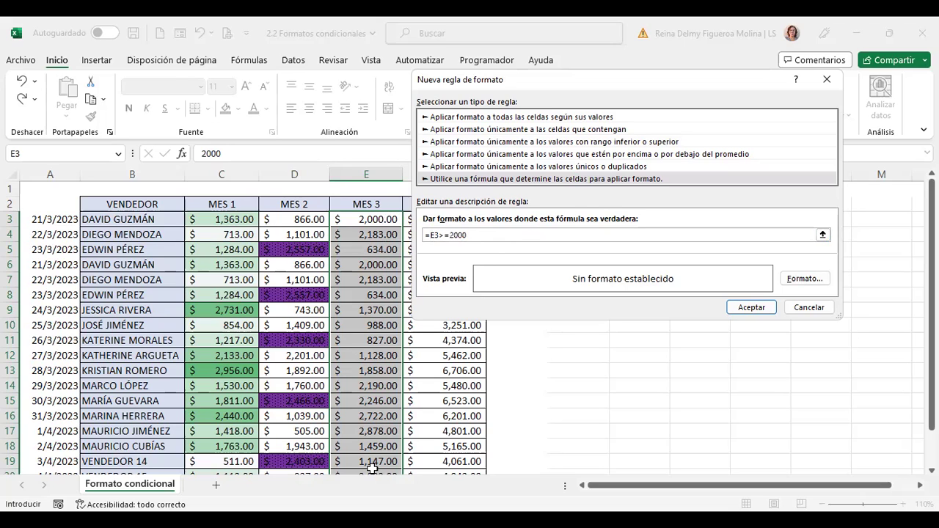
- Choose a light gold tint as the fill for matching Mes 3 cells and save the rule
{"action": "left_click", "coordinate": [819, 279]}
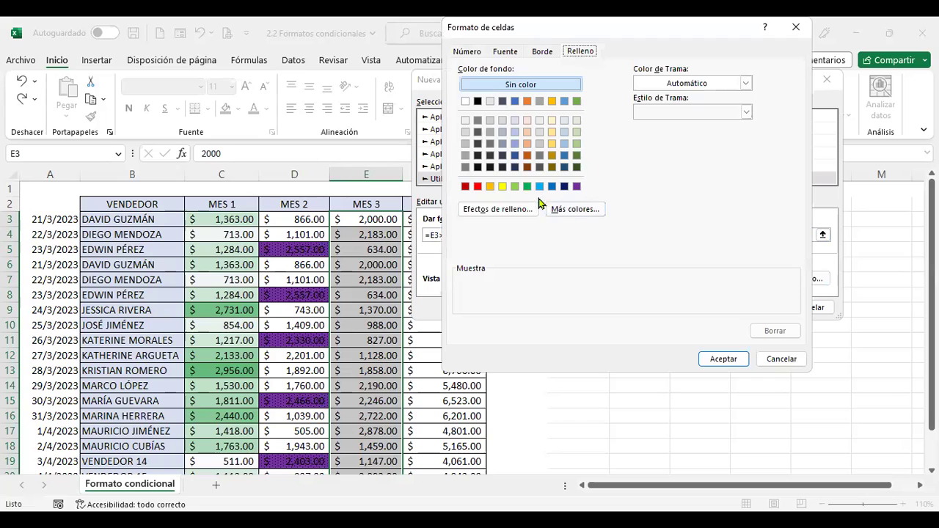
{"action": "left_click", "coordinate": [490, 187]}
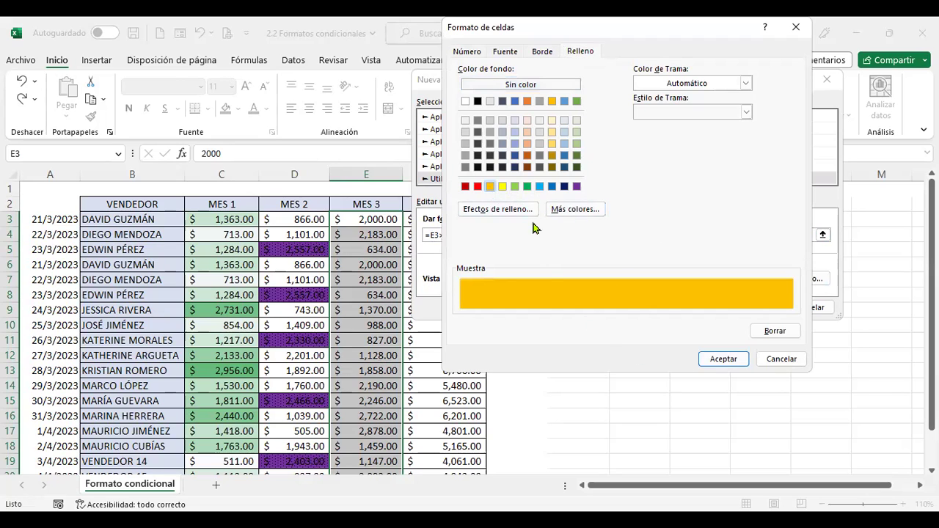
{"action": "left_click", "coordinate": [504, 188]}
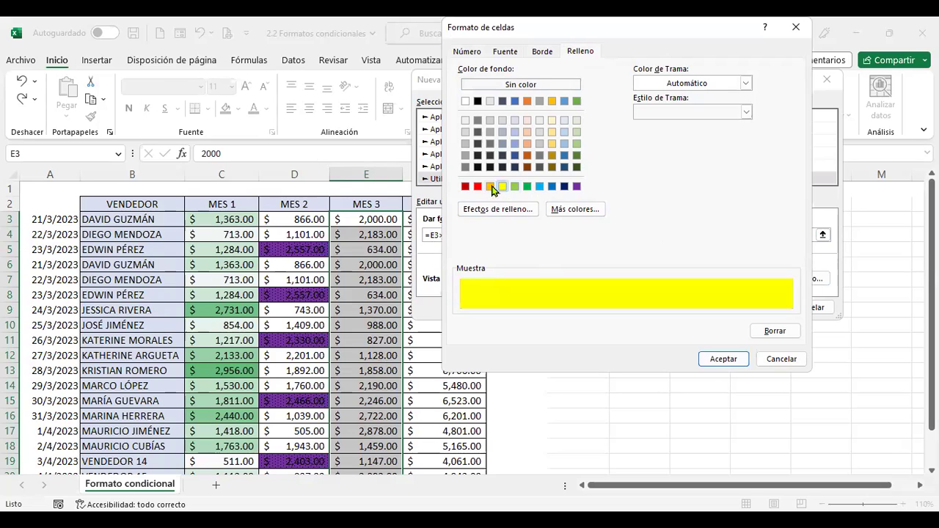
{"action": "left_click", "coordinate": [490, 187]}
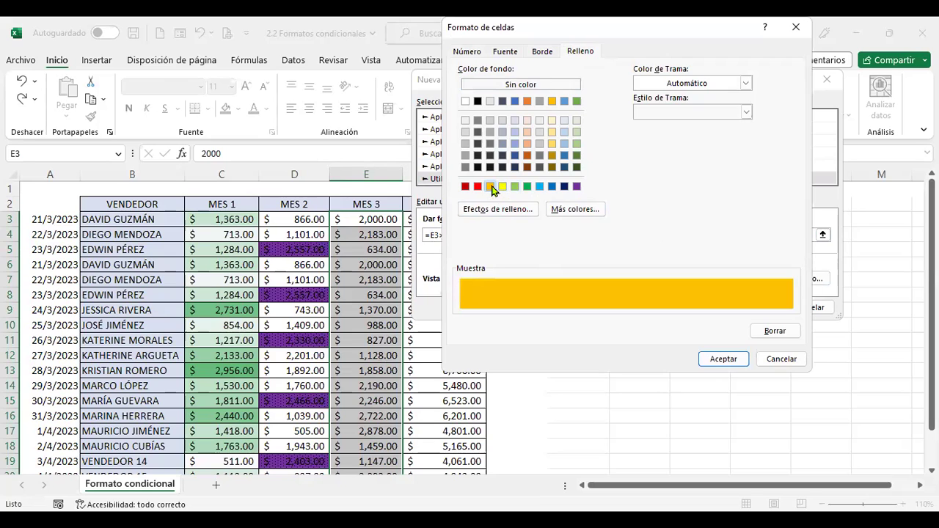
{"action": "left_click", "coordinate": [552, 132]}
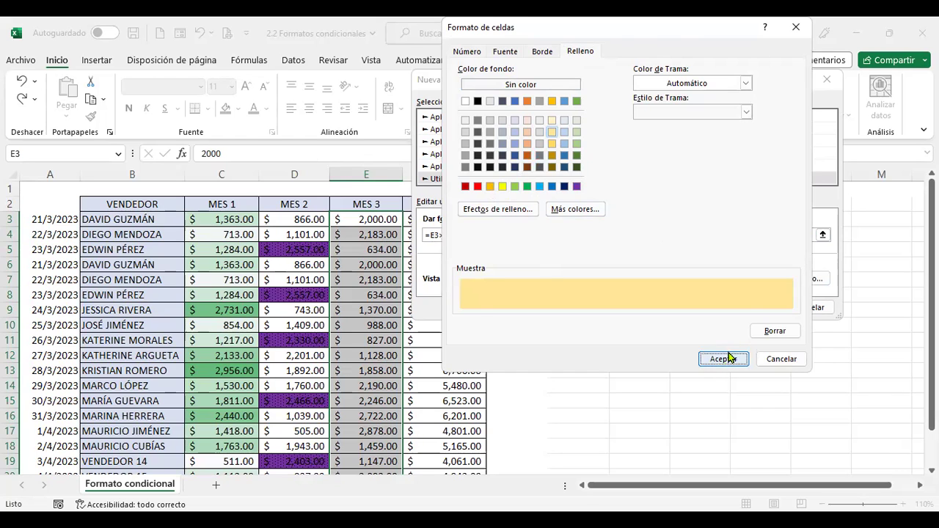
{"action": "left_click", "coordinate": [723, 361]}
{"action": "left_click", "coordinate": [751, 306]}
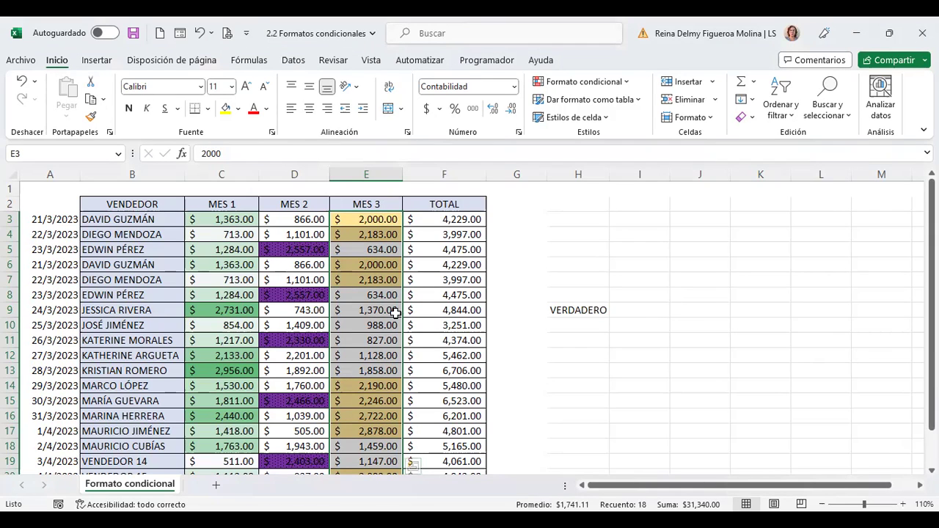
{"action": "scroll", "coordinate": [388, 303], "scroll_direction": "down", "scroll_amount": 1}
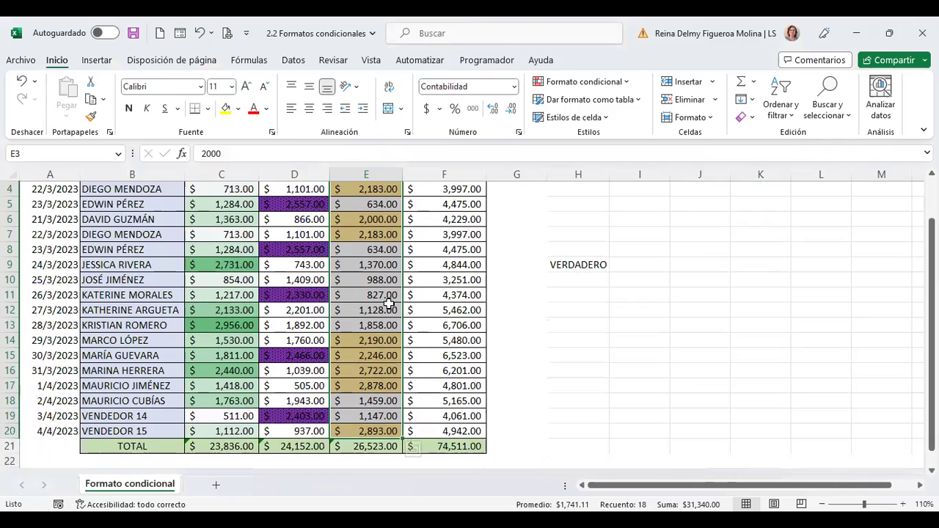
{"action": "scroll", "coordinate": [389, 303], "scroll_direction": "up", "scroll_amount": 1}
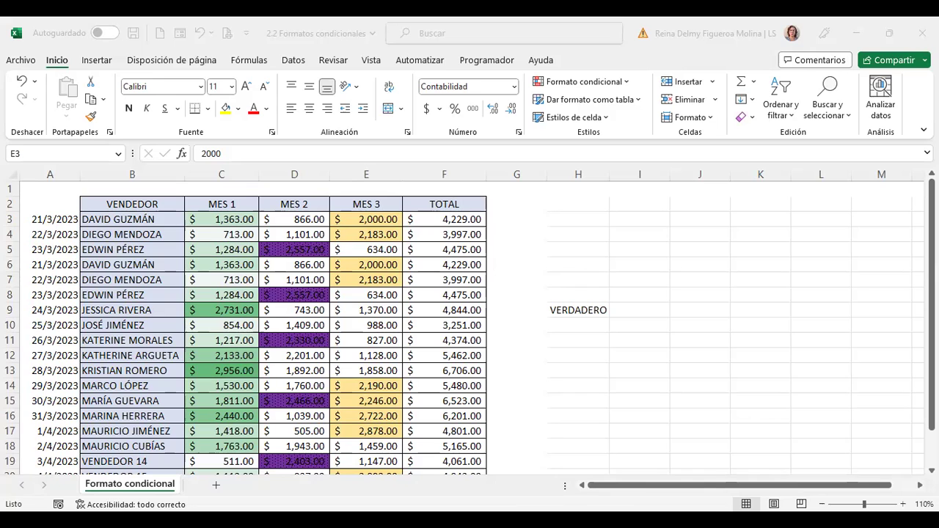
- Select the table range A3:F20, then open and cancel a new conditional formatting rule
{"action": "left_click_drag", "start_coordinate": [366, 219], "coordinate": [411, 473]}
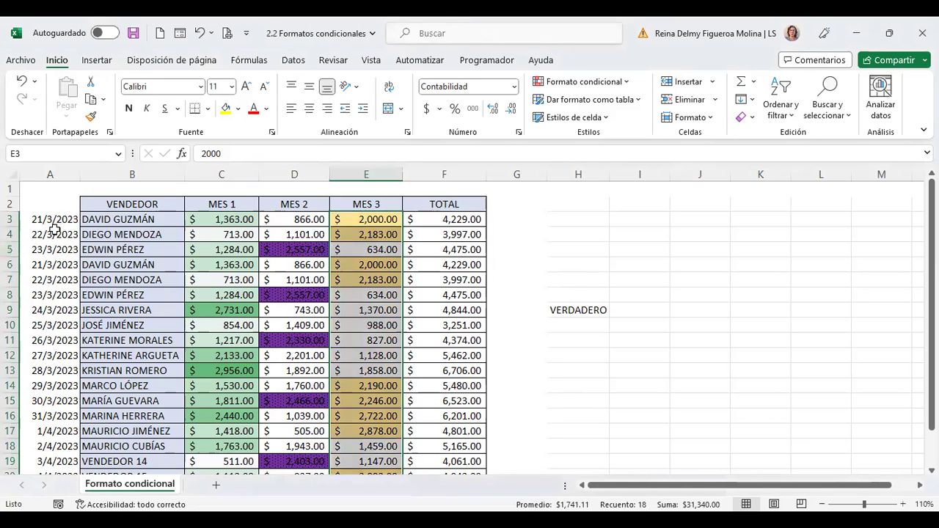
{"action": "mouse_move", "coordinate": [57, 219]}
{"action": "left_mouse_down"}
{"action": "mouse_move", "coordinate": [332, 295]}
{"action": "mouse_move", "coordinate": [408, 453]}
{"action": "left_mouse_up"}
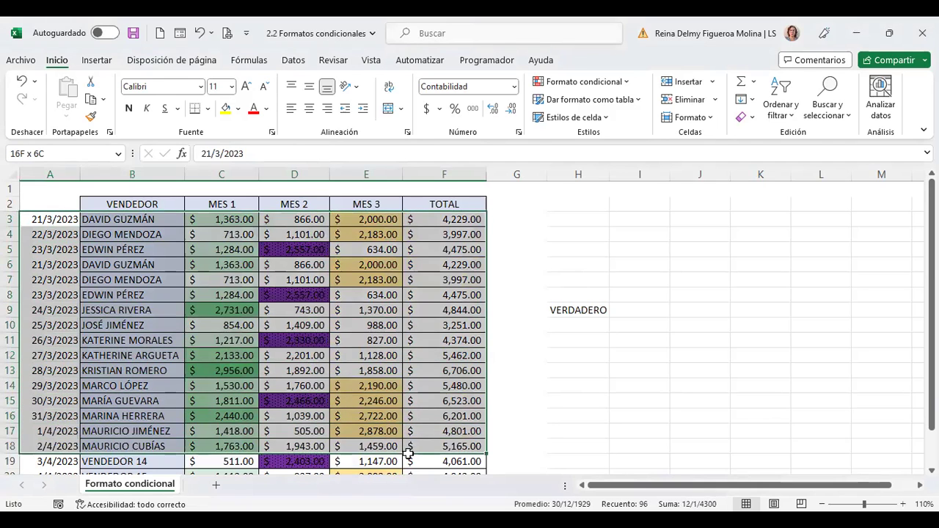
{"action": "left_click_drag", "start_coordinate": [408, 453], "coordinate": [464, 408]}
{"action": "scroll", "coordinate": [464, 407], "scroll_direction": "up", "scroll_amount": 1}
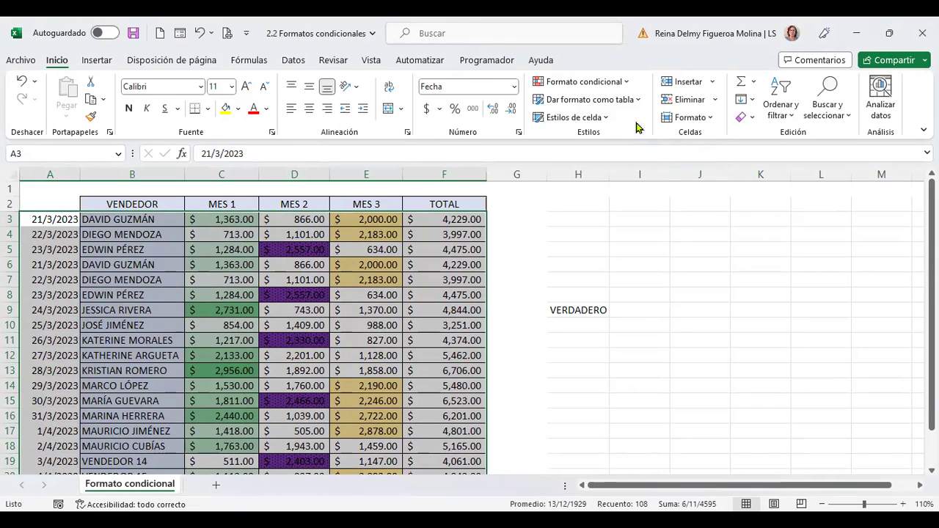
{"action": "left_click", "coordinate": [625, 84]}
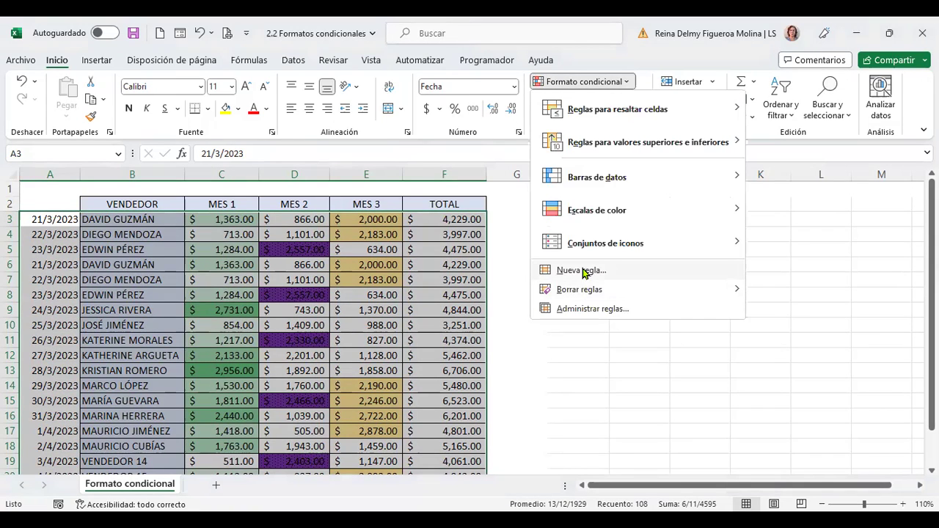
{"action": "left_click", "coordinate": [584, 268]}
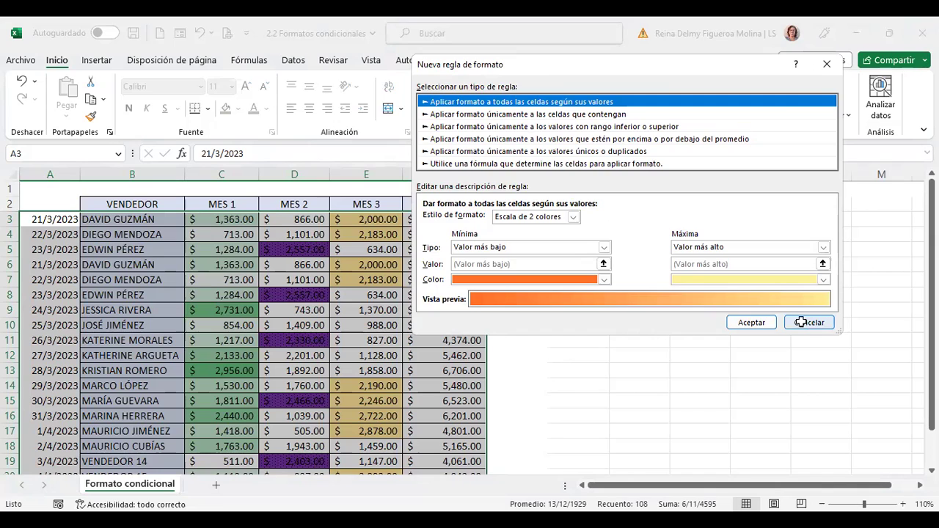
{"action": "key", "text": "Escape"}
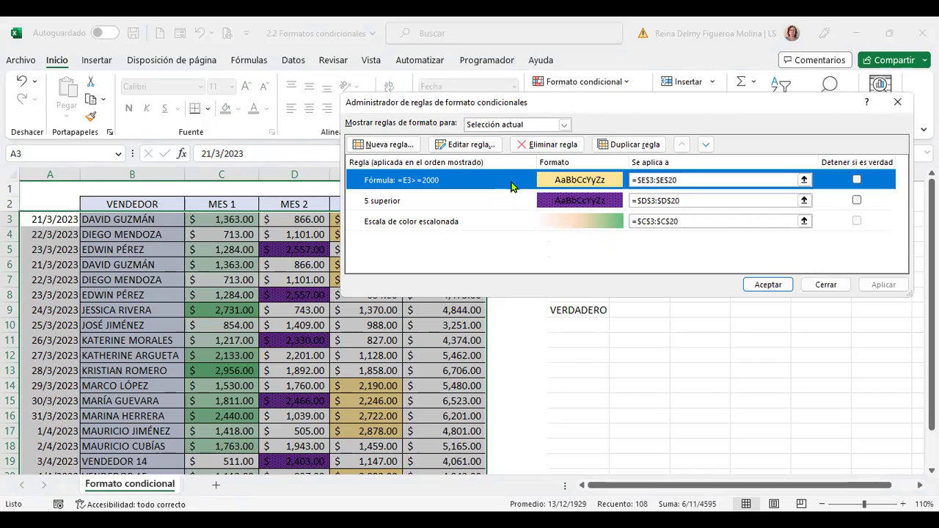
- Edit the Mes 3 formula rule so it reads =E3>=2500 and confirm
{"action": "left_click", "coordinate": [490, 145]}
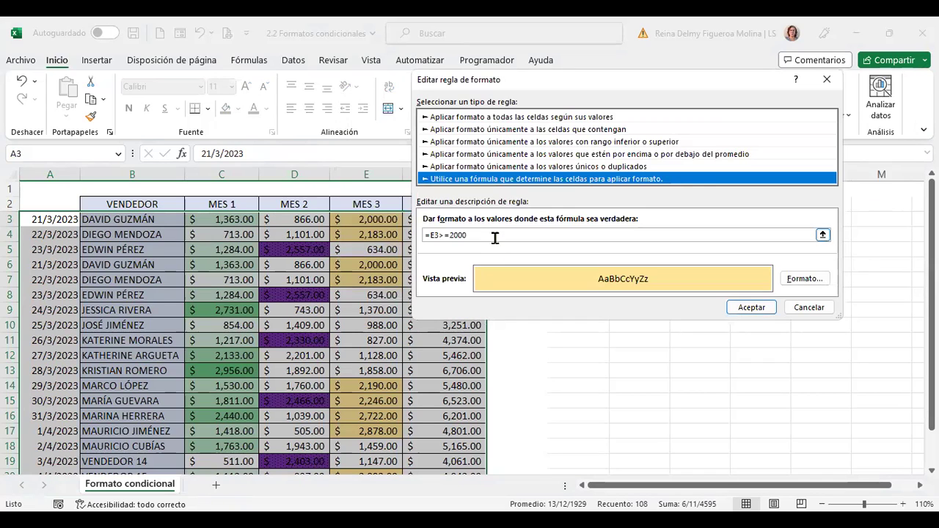
{"action": "left_click", "coordinate": [495, 238]}
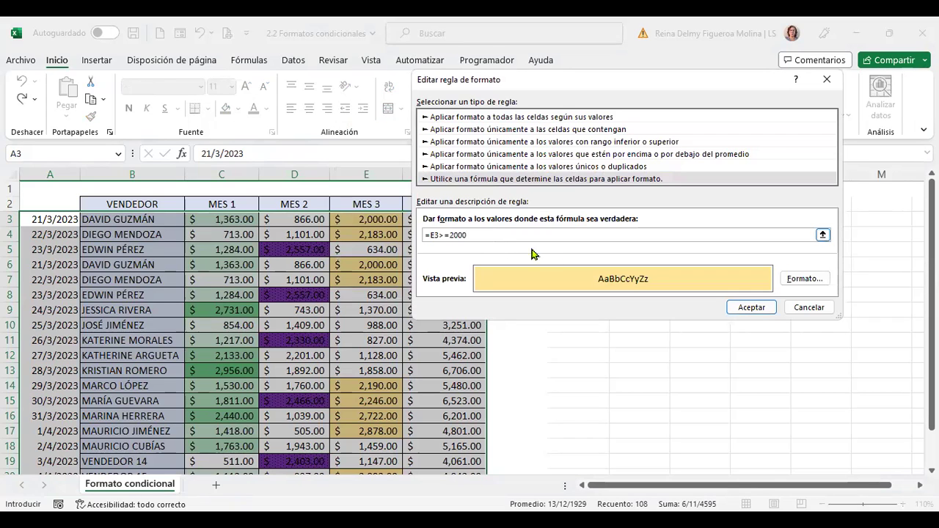
{"action": "key", "text": "BackSpace"}
{"action": "left_click", "coordinate": [751, 308]}
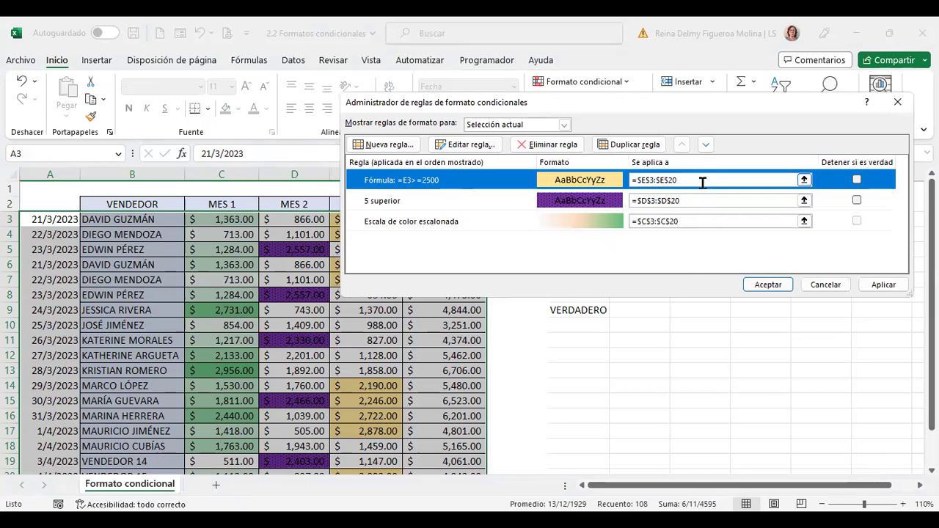
- Change the formula rule's applied range from E3:E20 to $A$3:$F$20 and apply it
{"action": "left_click", "coordinate": [691, 180]}
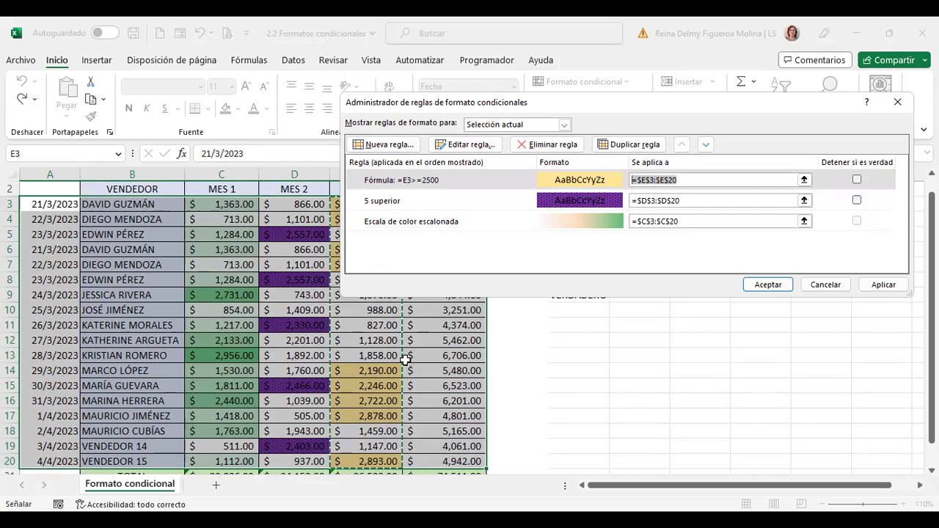
{"action": "key", "text": "Delete"}
{"action": "left_click", "coordinate": [66, 204]}
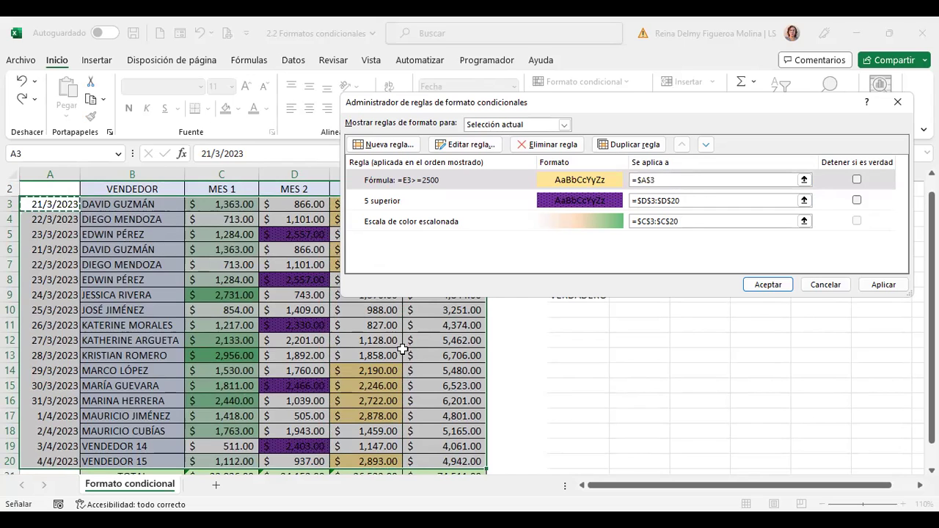
{"action": "left_click_drag", "start_coordinate": [403, 351], "coordinate": [403, 355]}
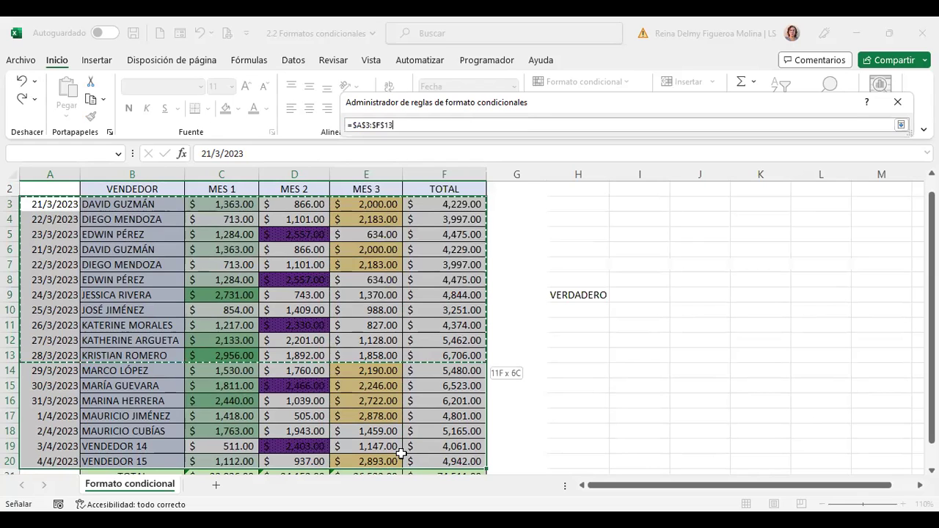
{"action": "left_click_drag", "start_coordinate": [422, 458], "coordinate": [422, 460]}
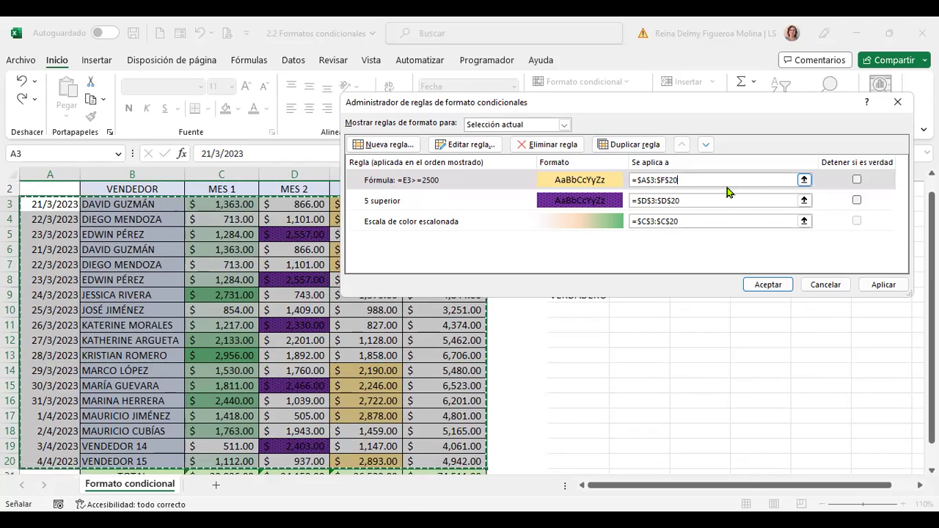
{"action": "left_click", "coordinate": [770, 286]}
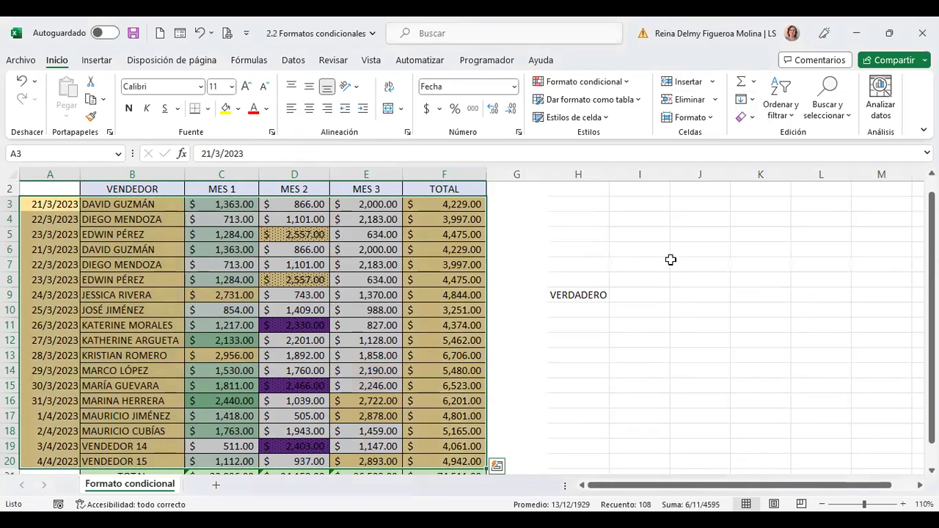